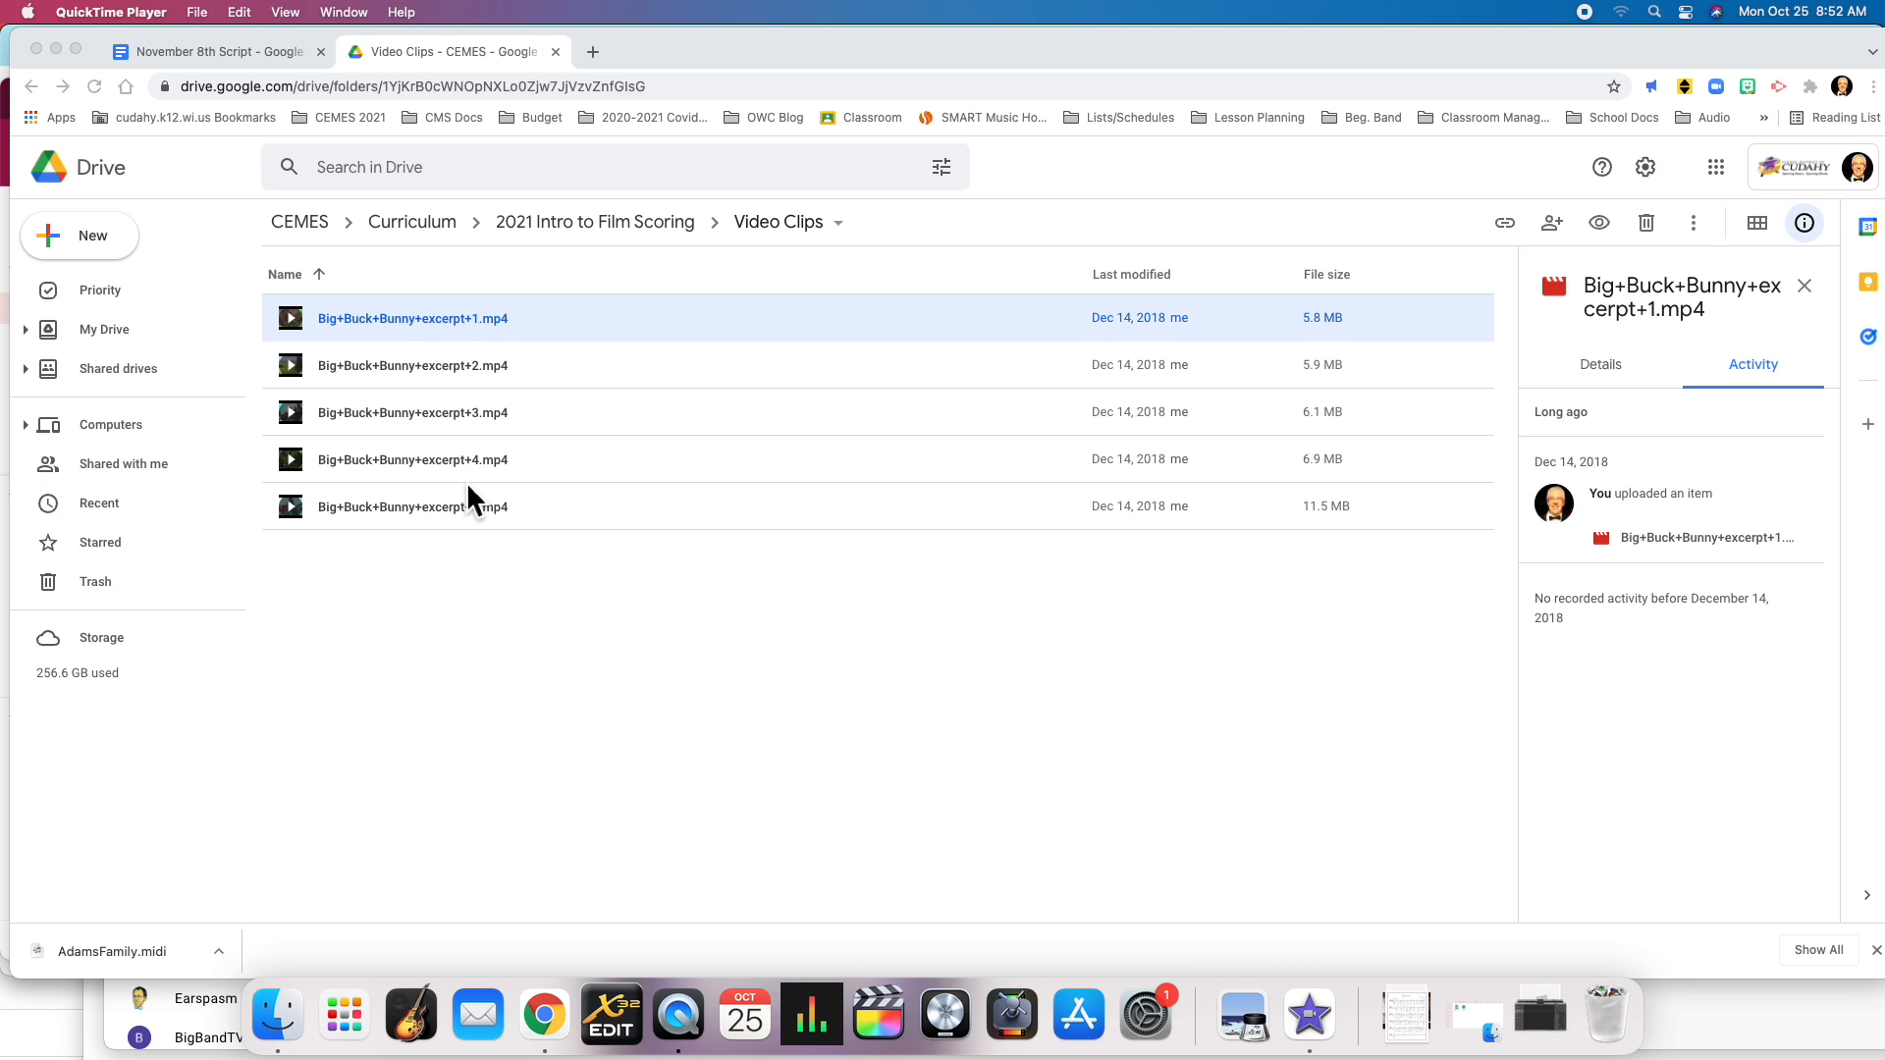
Step: Preview Big+Buck+Bunny+excerpt+2.mp4, save it to the Downloads folder, and return to the Video Clips list
{"action": "double_click", "coordinate": [447, 367]}
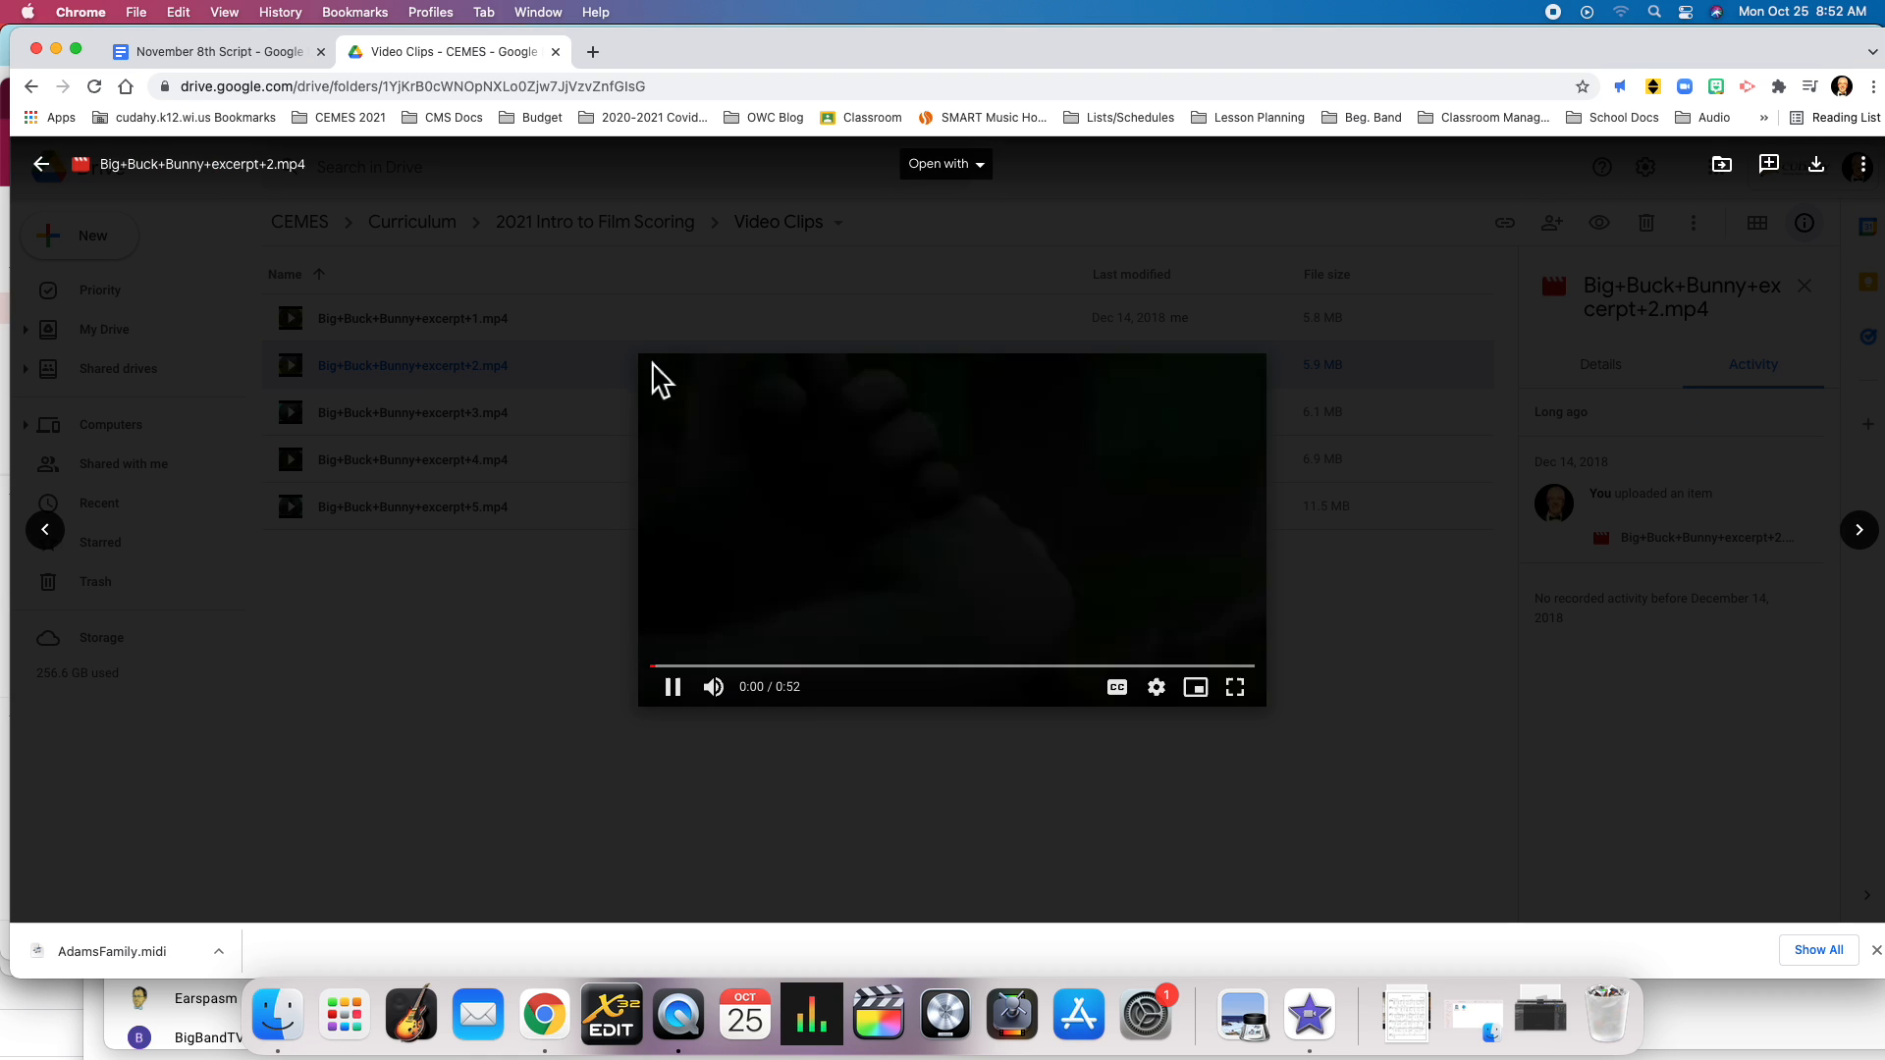
{"action": "left_click", "coordinate": [673, 689]}
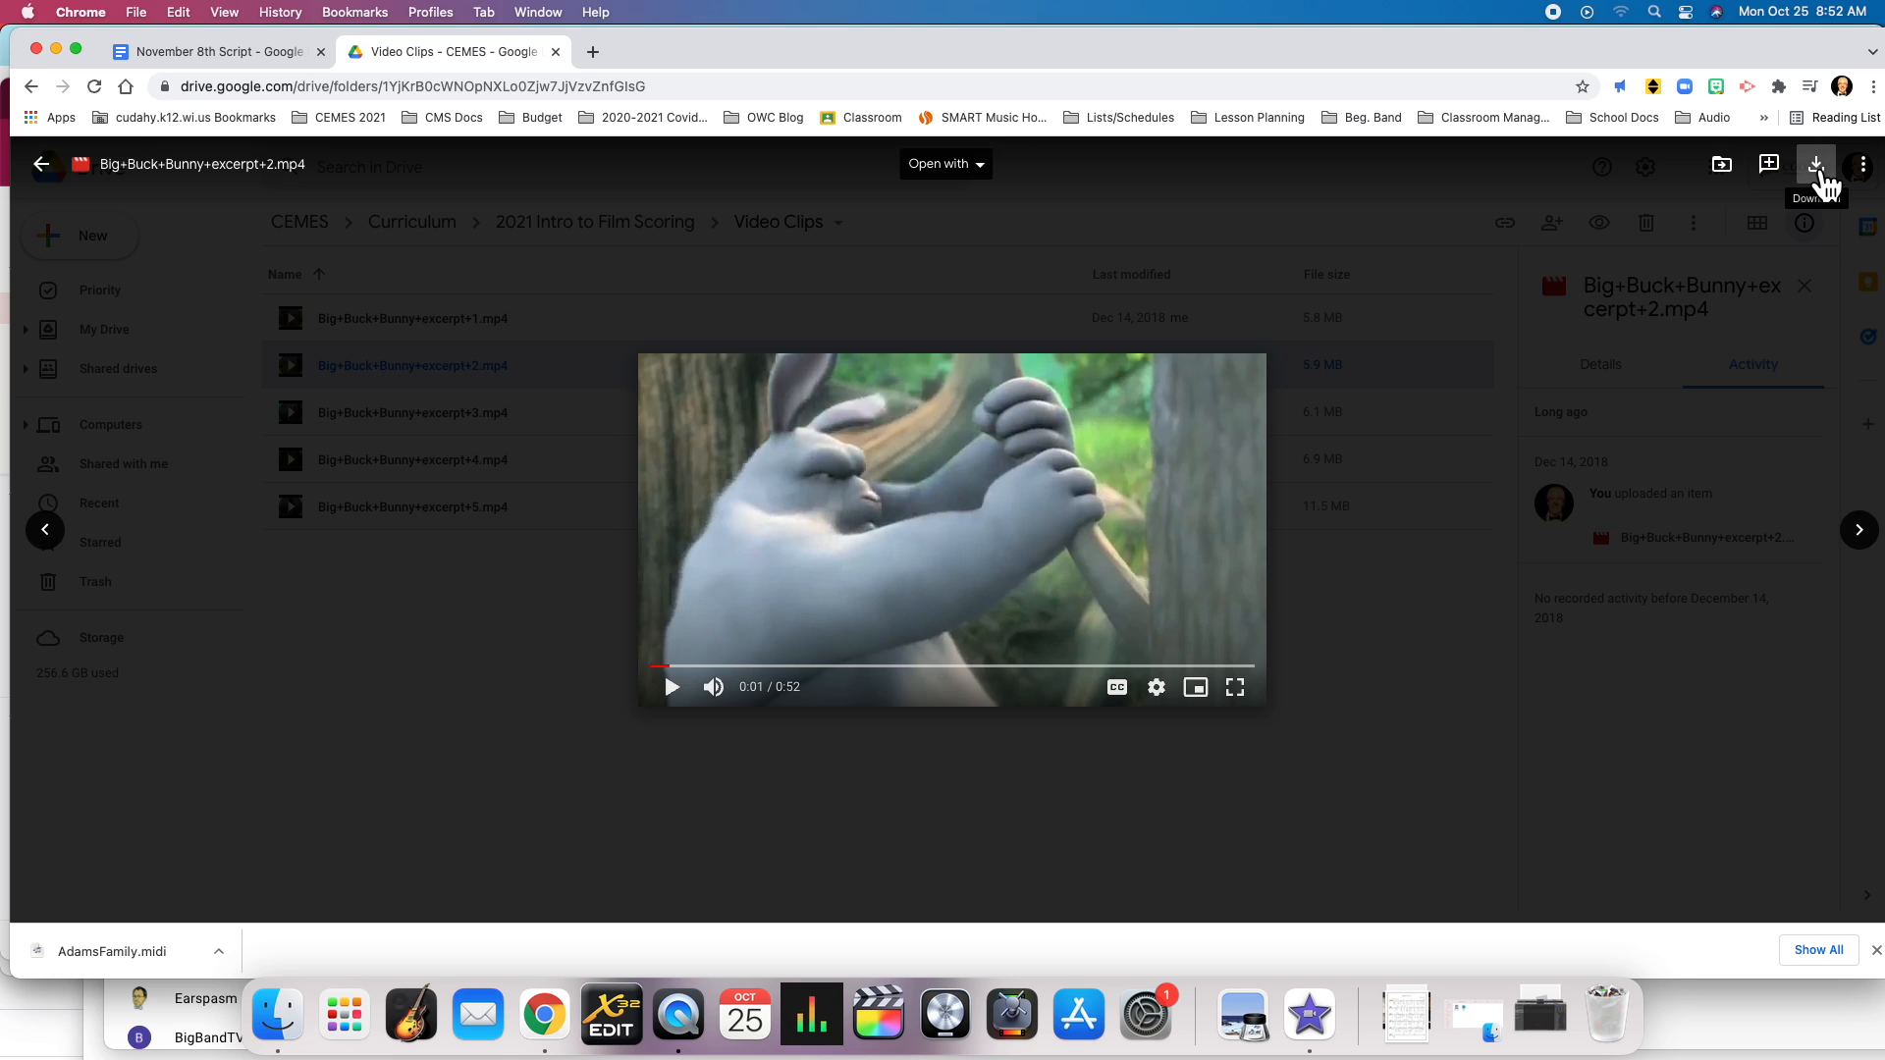
{"action": "left_click", "coordinate": [1822, 173]}
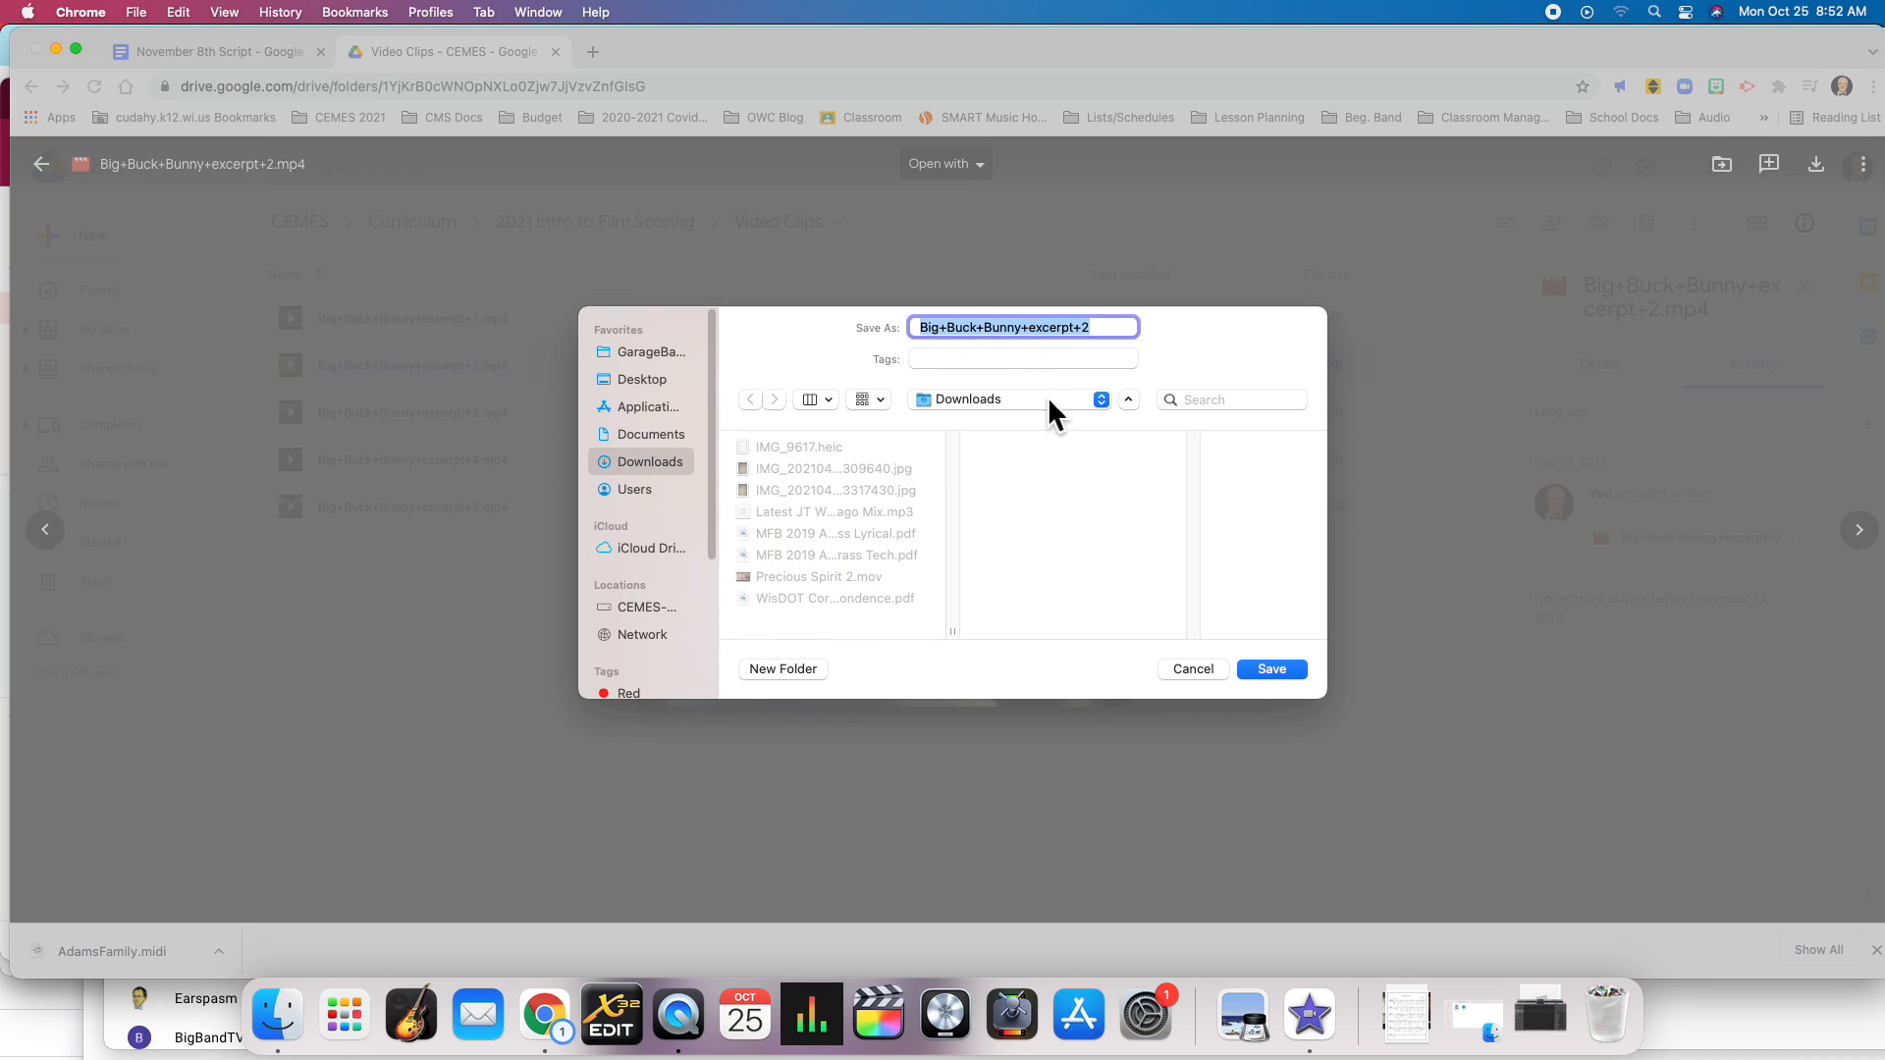
{"action": "left_click", "coordinate": [1271, 670]}
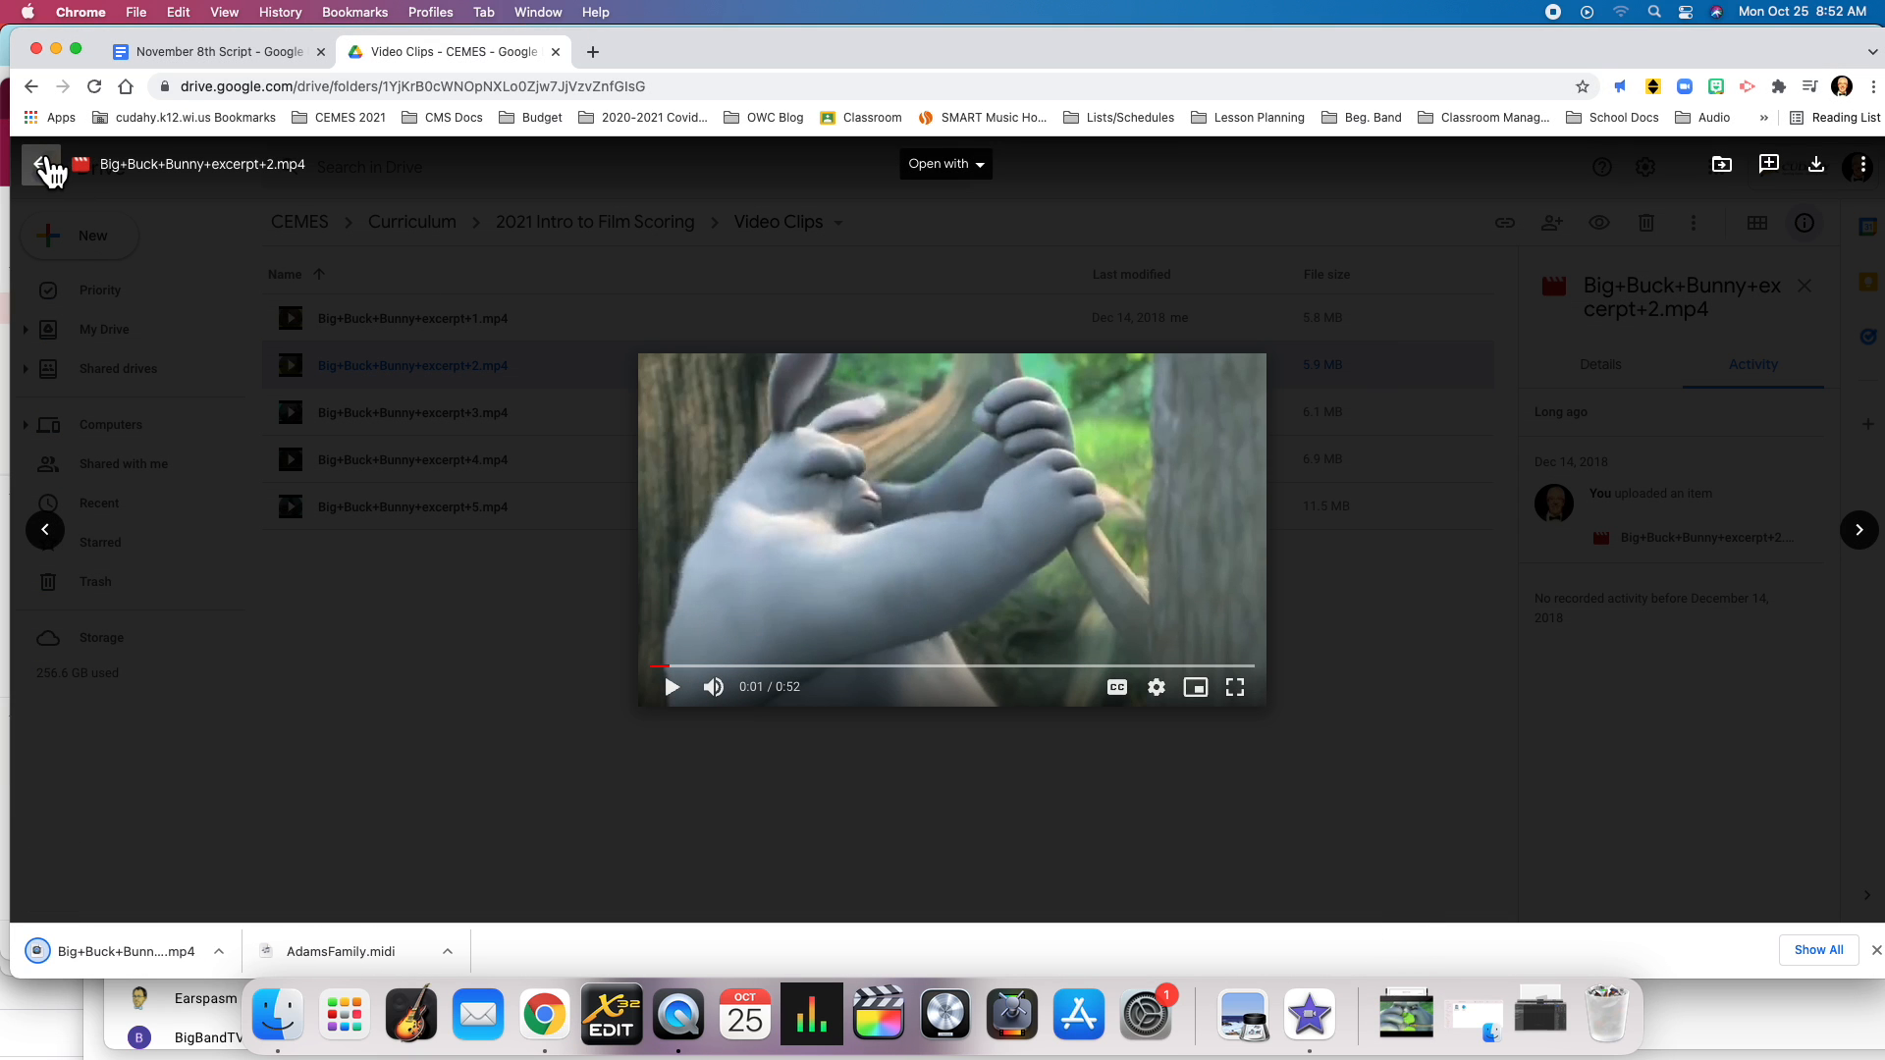
{"action": "left_click", "coordinate": [43, 165]}
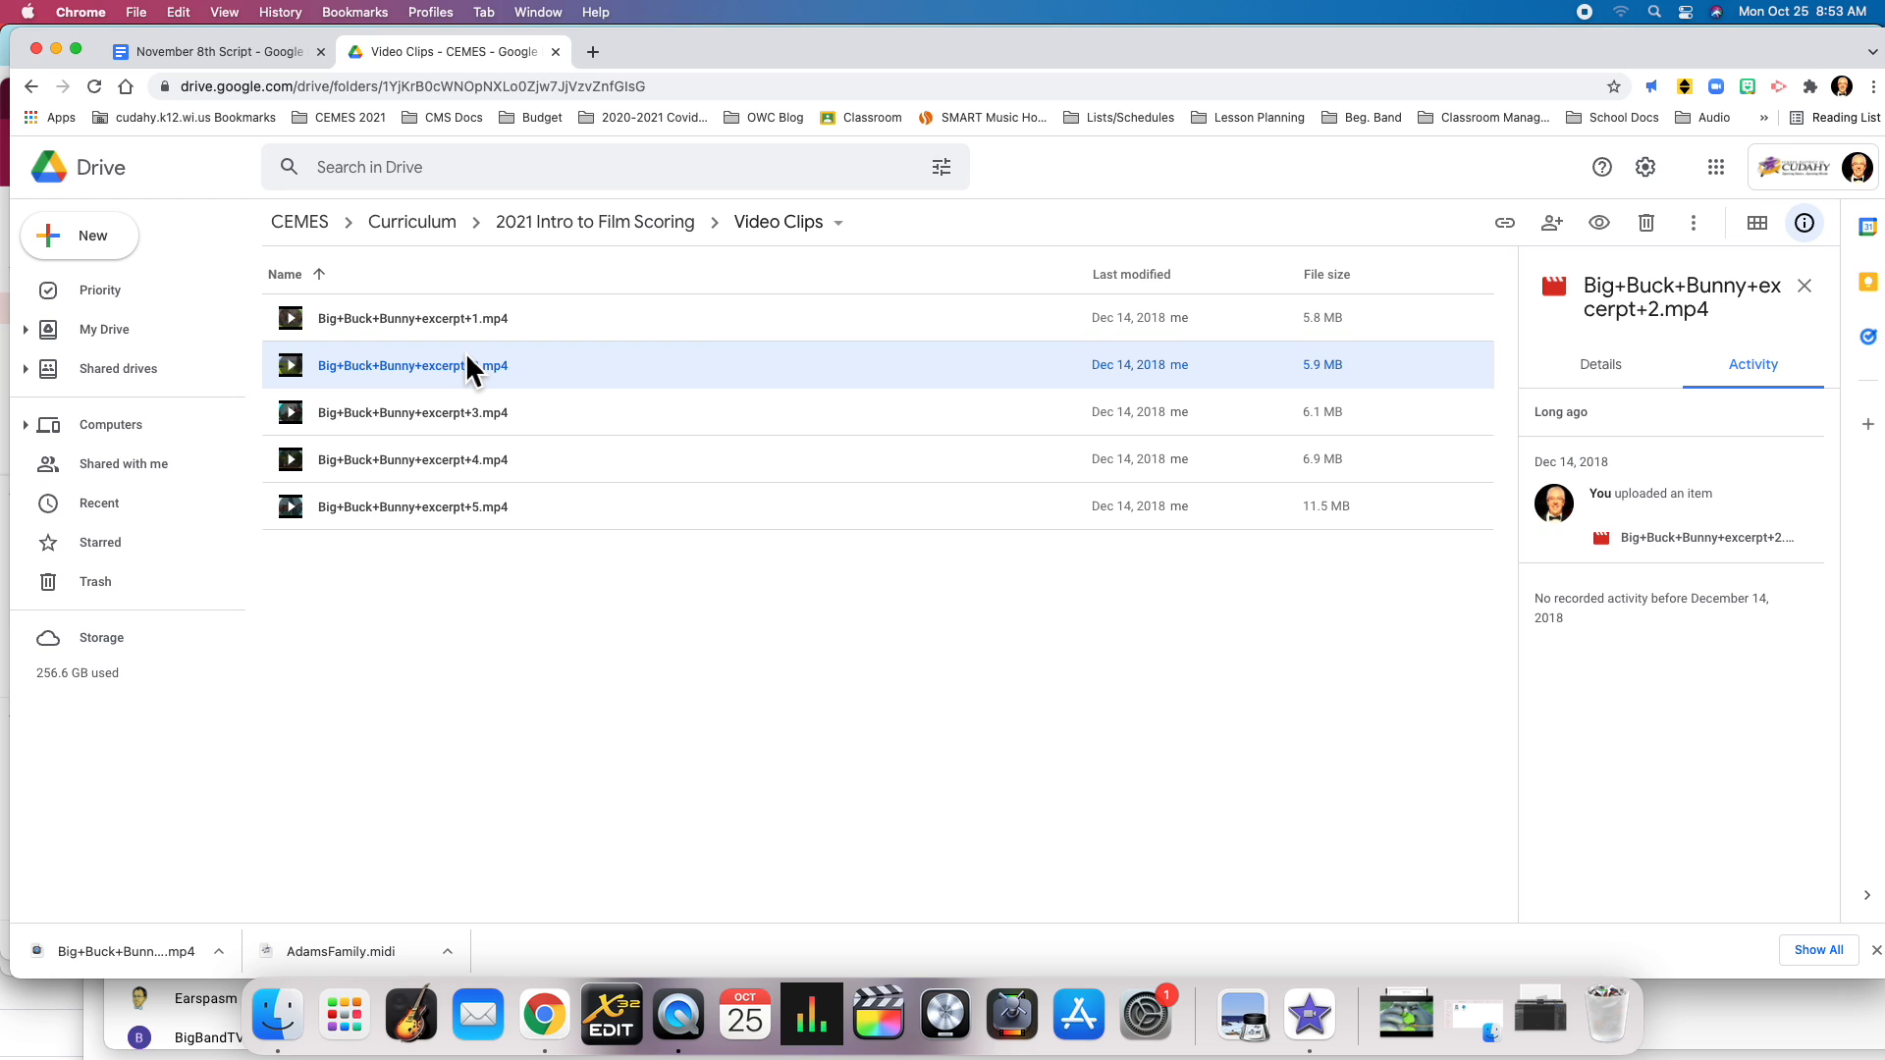
{"action": "left_click", "coordinate": [440, 367]}
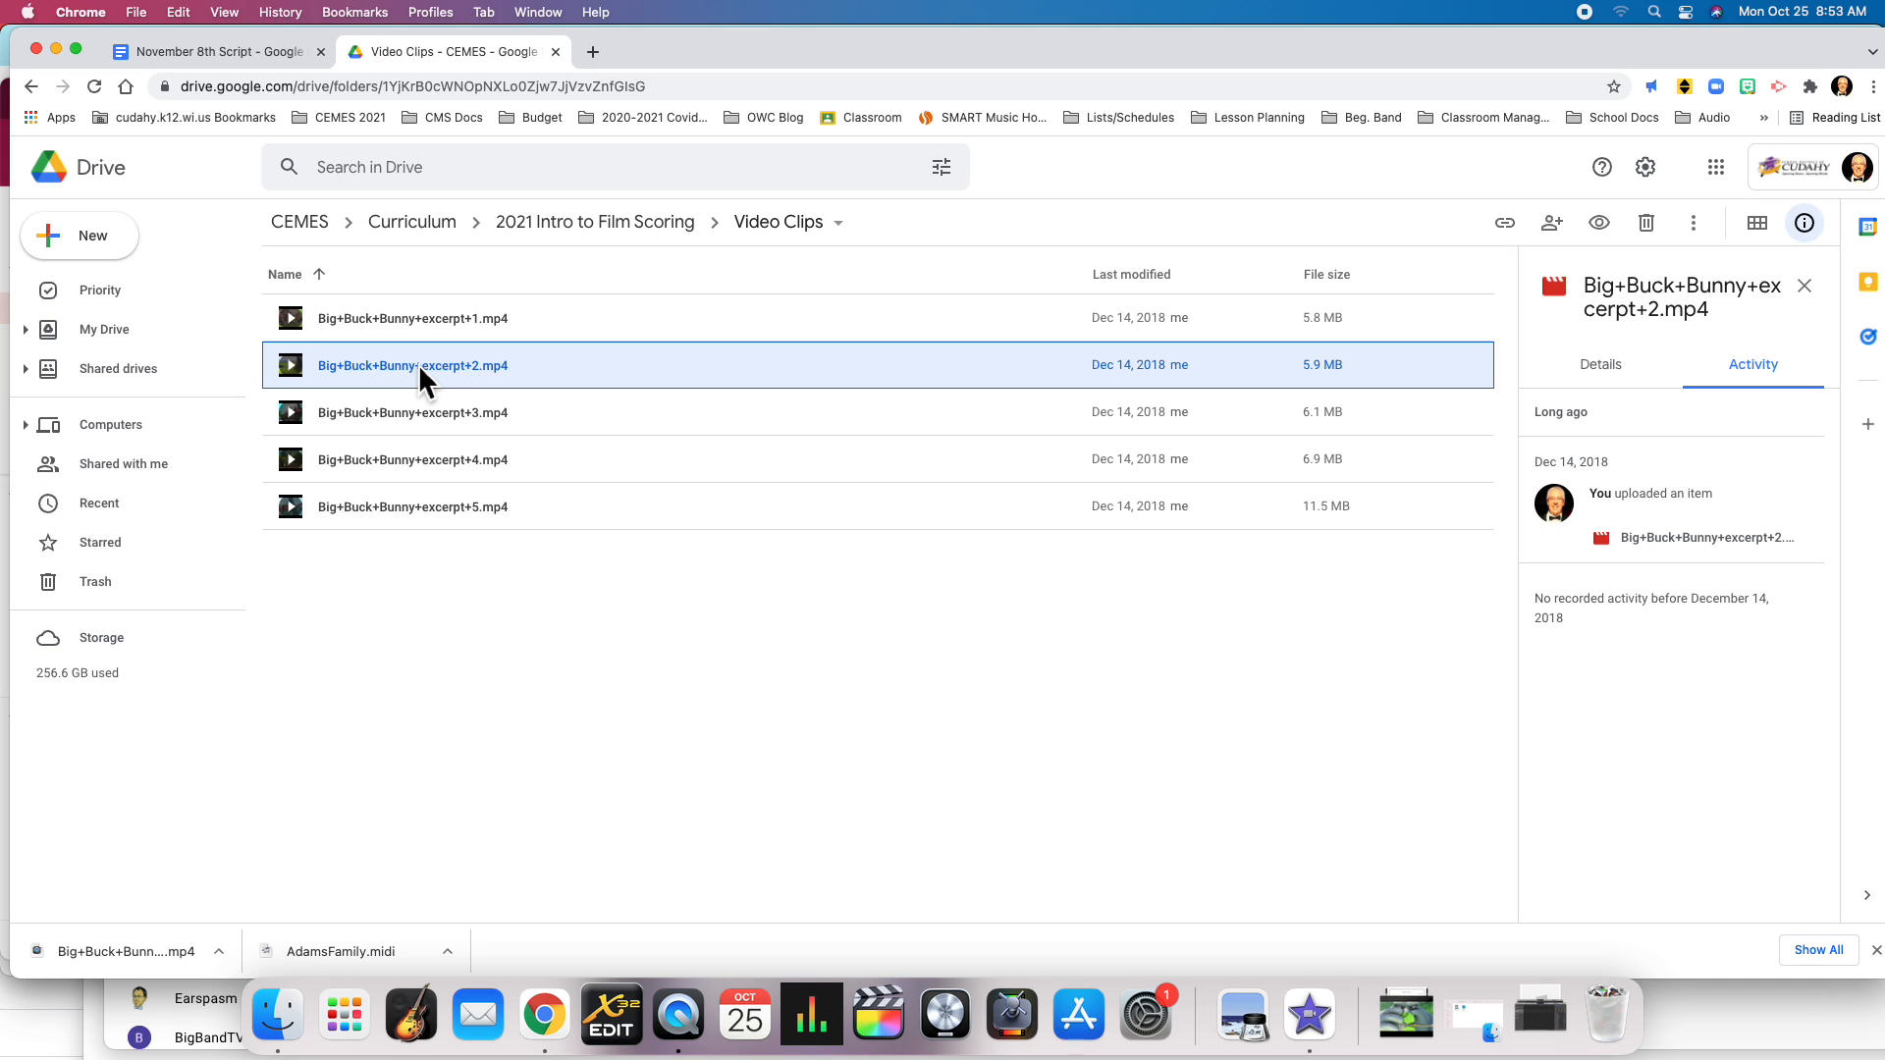
{"action": "right_click", "coordinate": [418, 365]}
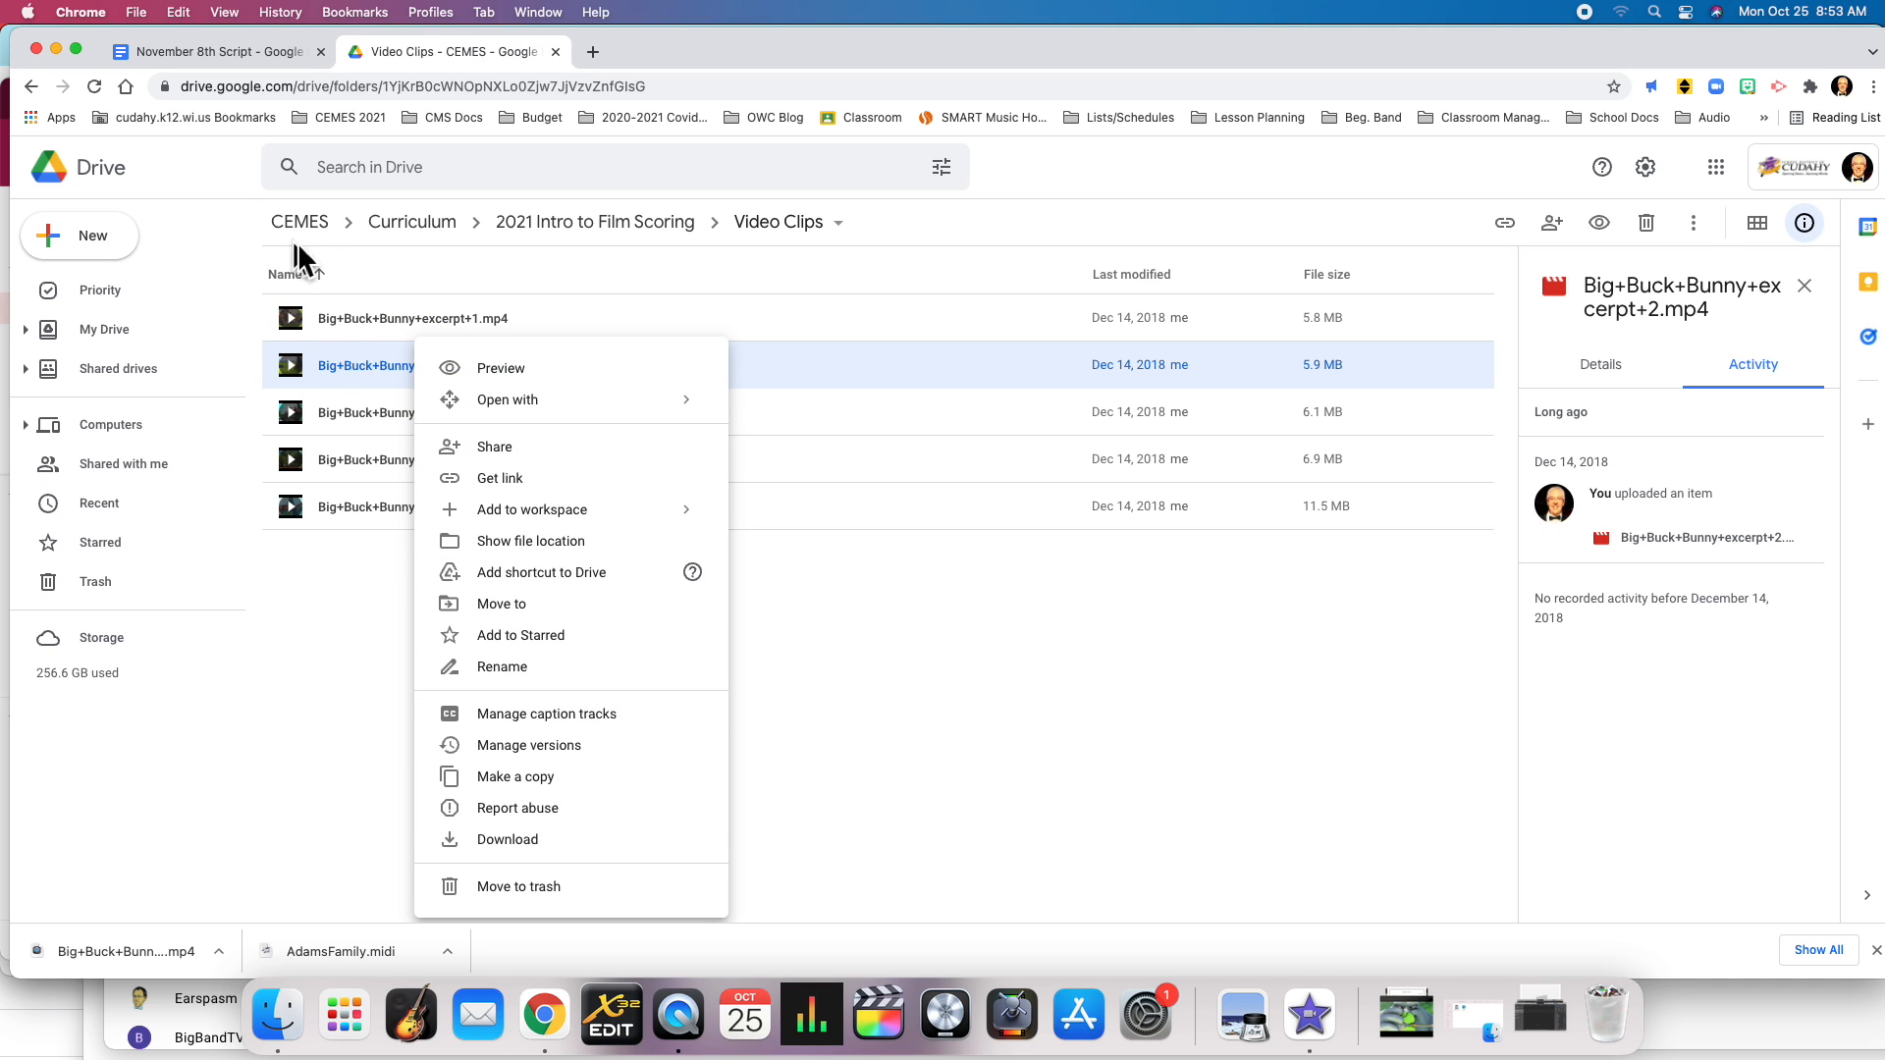
{"action": "left_click", "coordinate": [228, 195]}
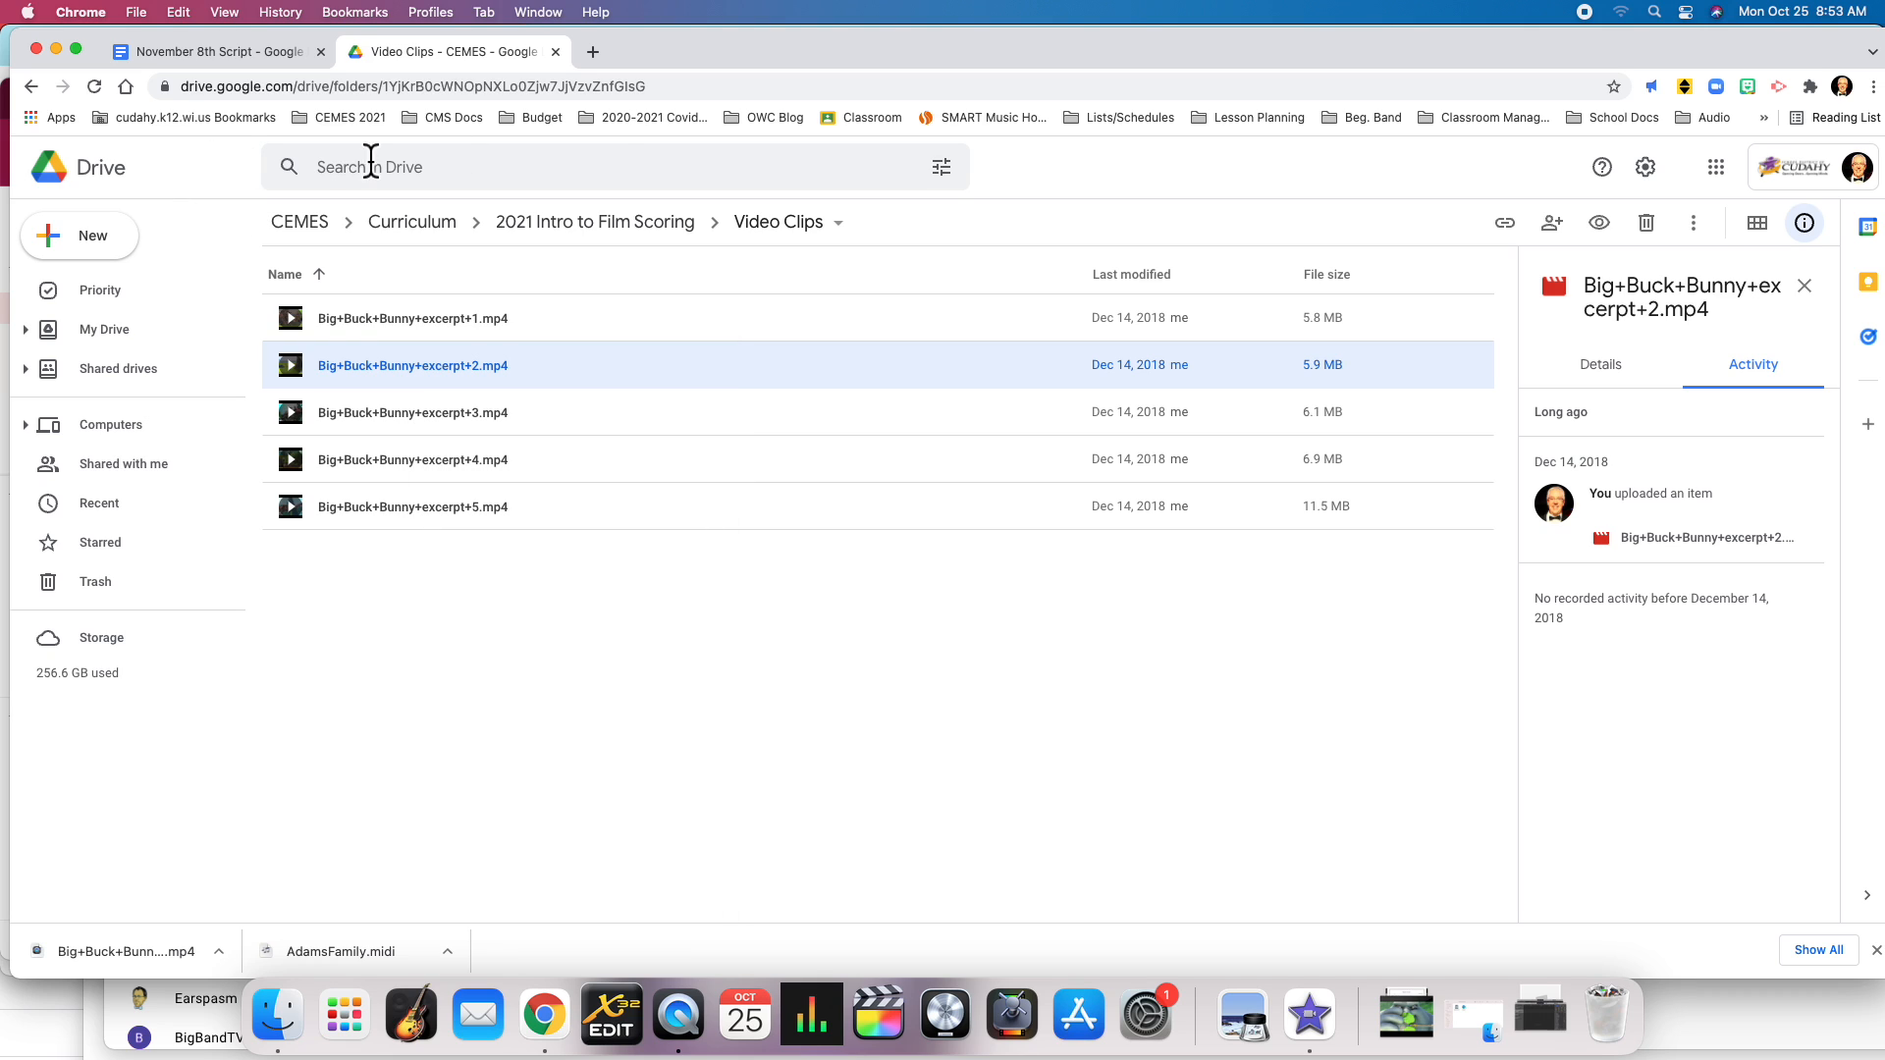
{"action": "left_click_drag", "start_coordinate": [691, 50], "coordinate": [695, 51]}
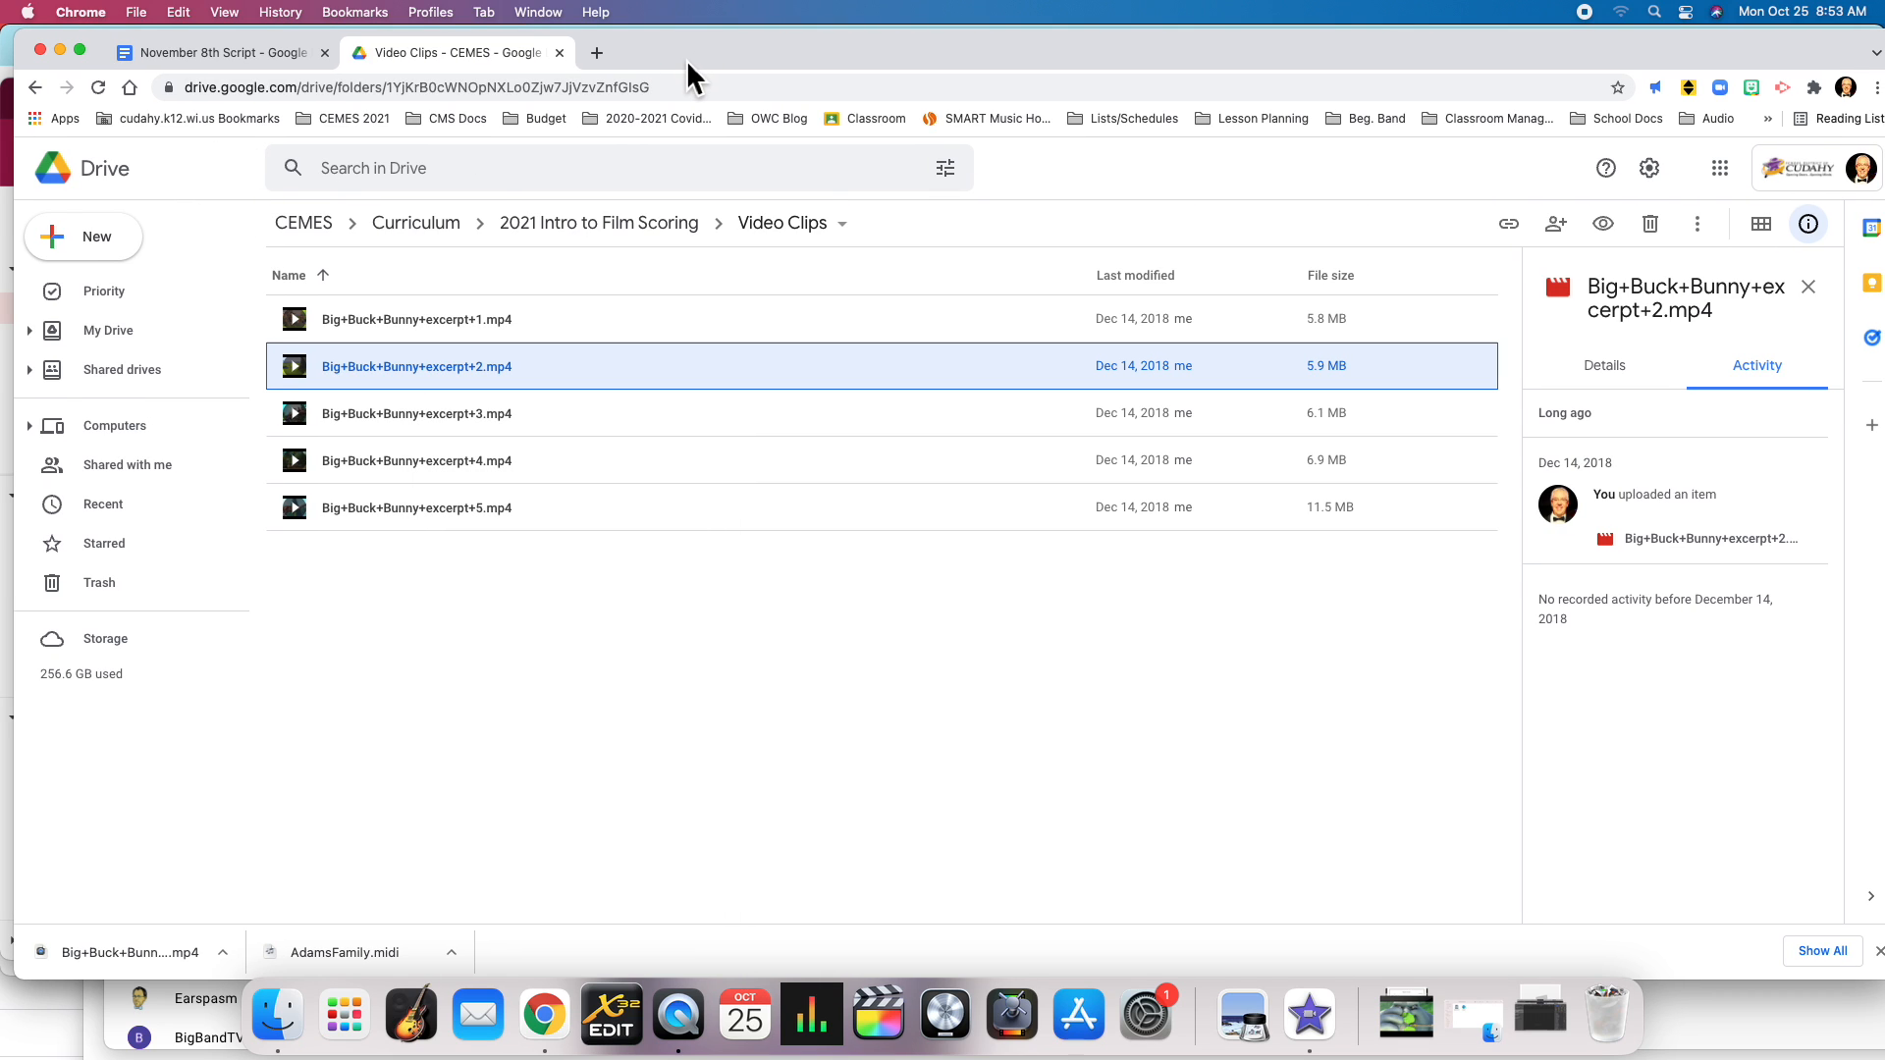
Step: Switch to iMovie and start importing media into the 10-19-21 event
{"action": "key", "text": "super+Tab"}
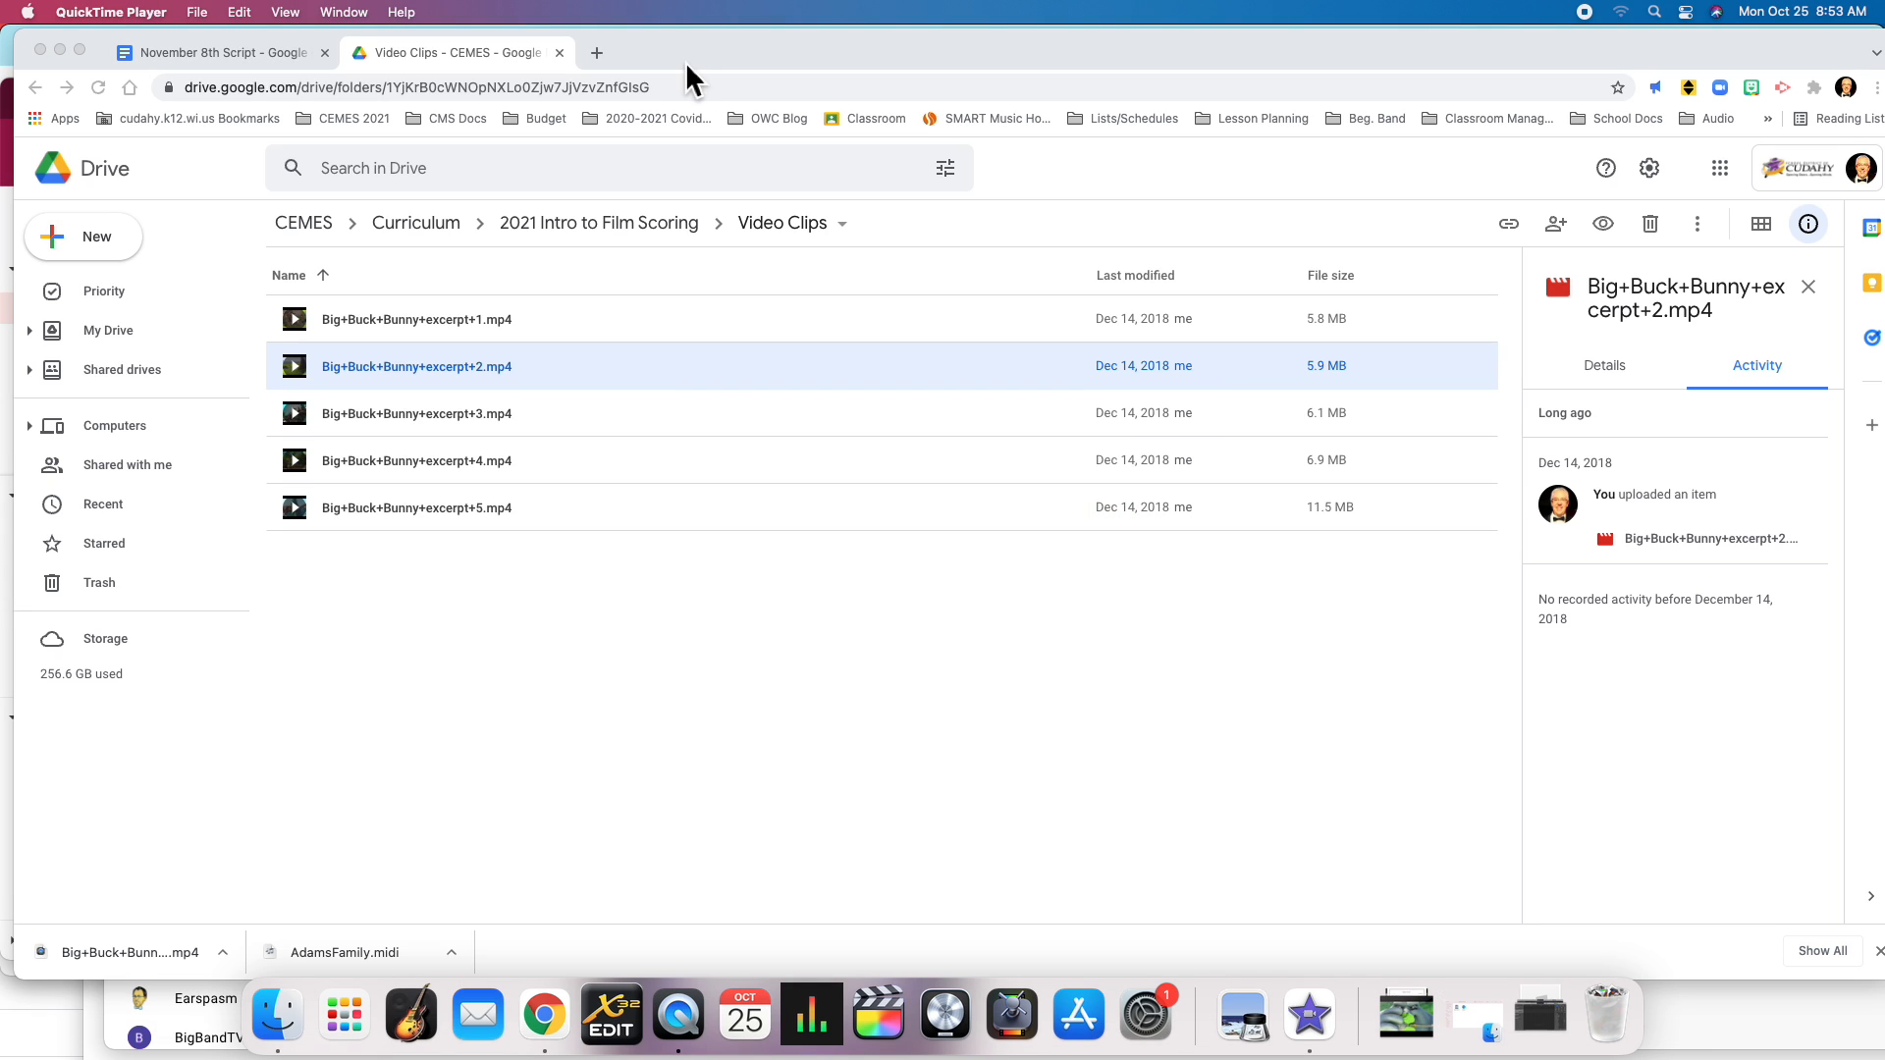
{"action": "key", "text": "super+Tab"}
{"action": "key", "text": "super+Tab"}
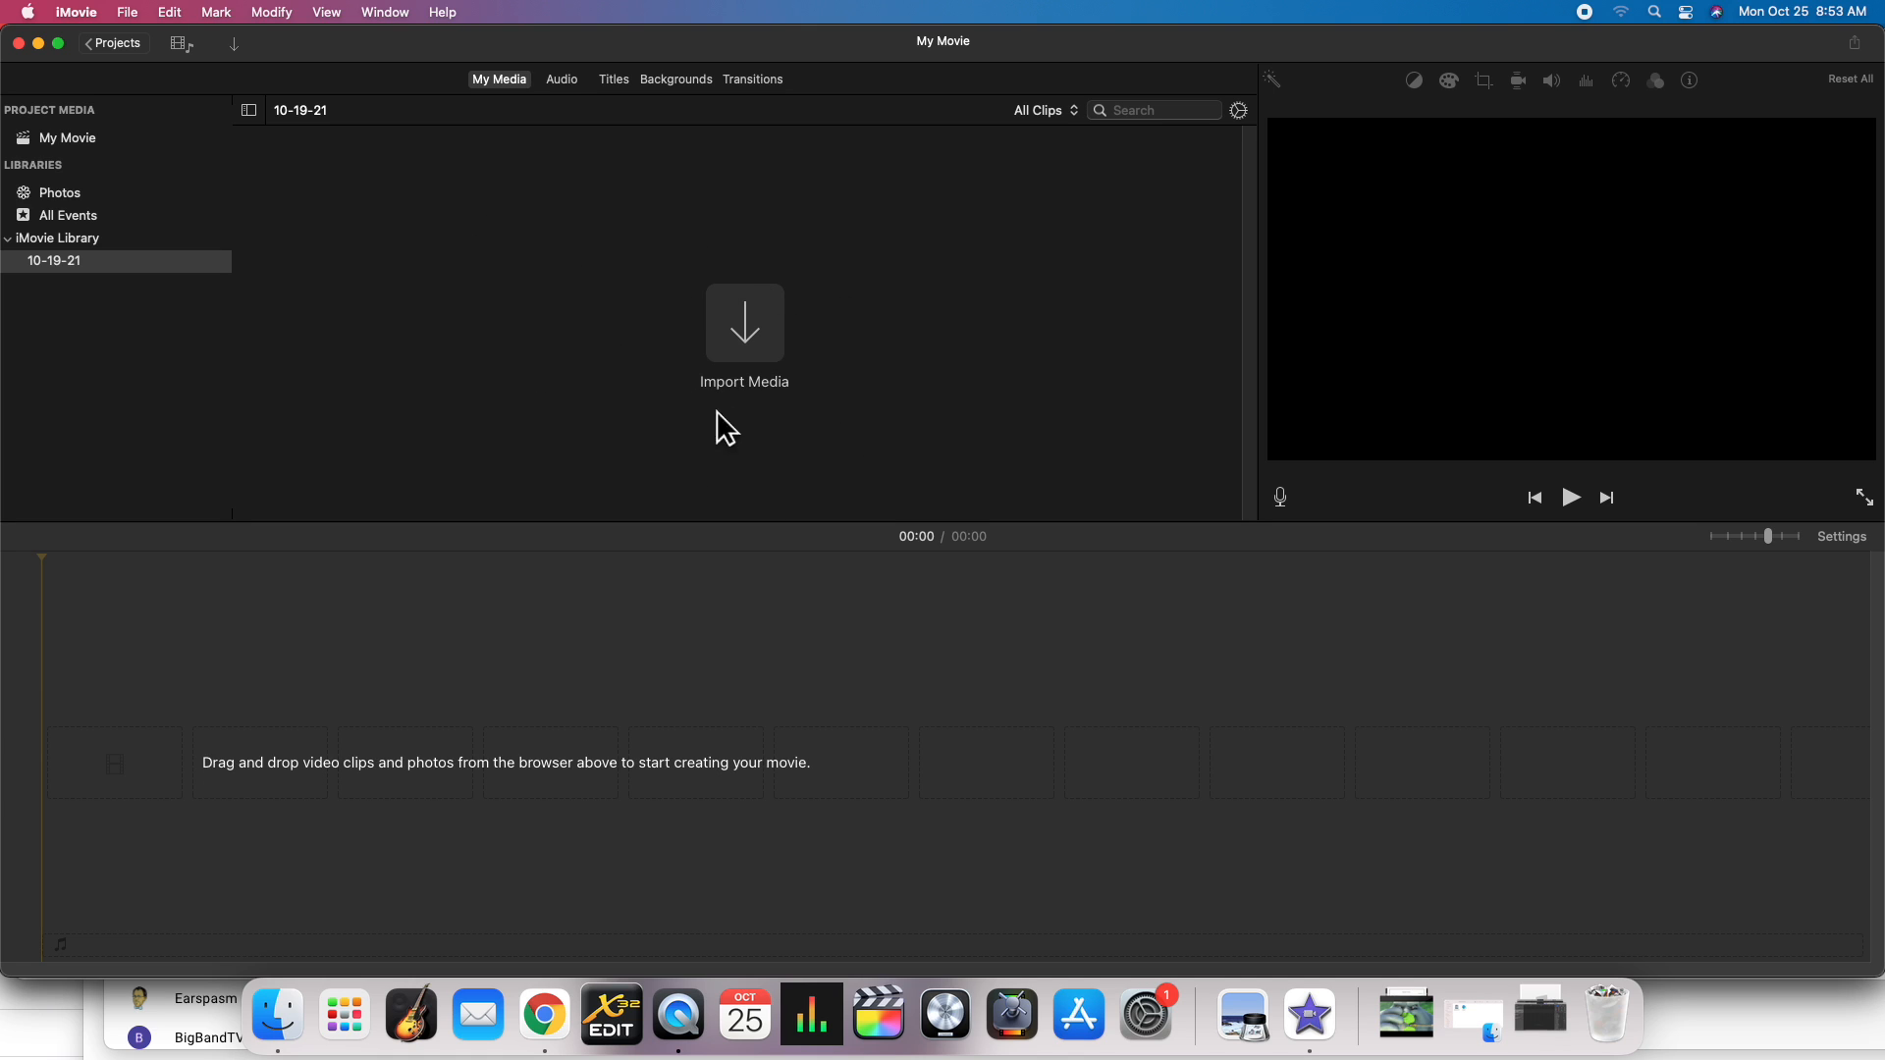
{"action": "left_click", "coordinate": [745, 337]}
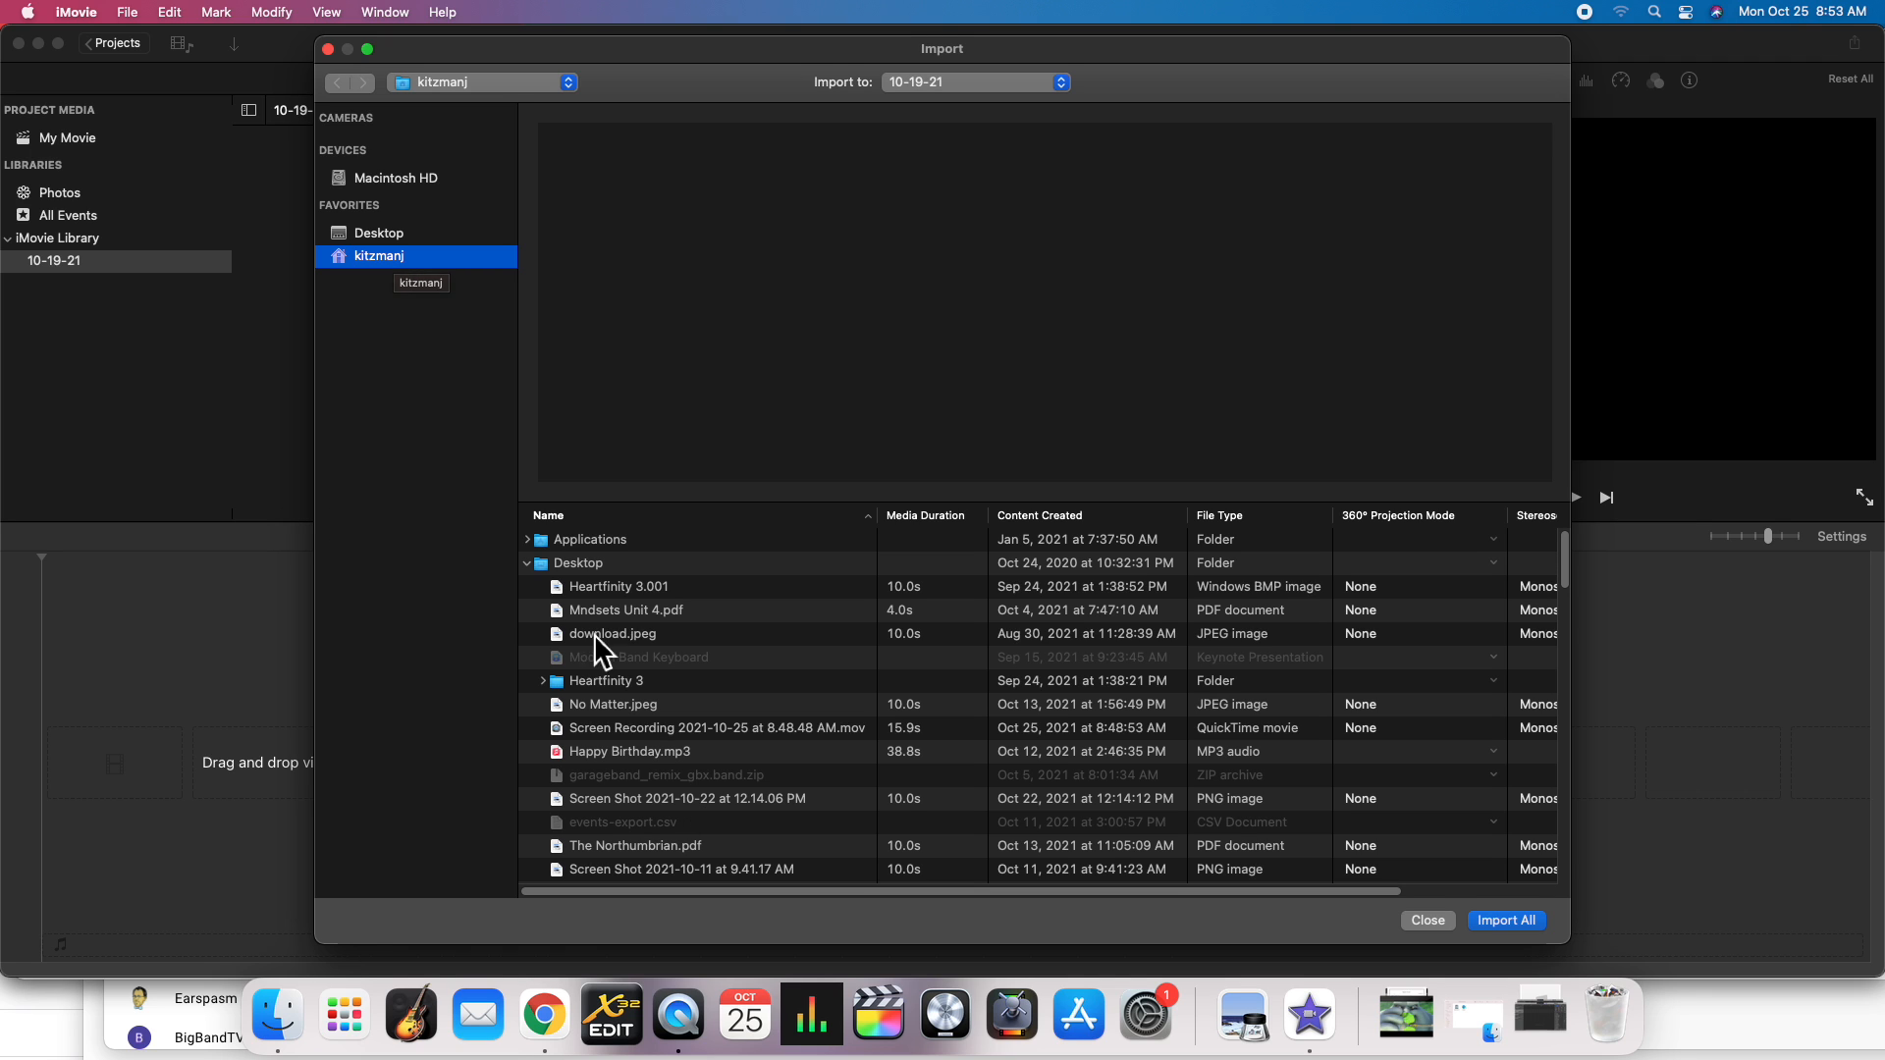
Step: Allow access to the Downloads folder and import Big+Buck+Bunny+excerpt+2.mp4 from it
{"action": "left_click", "coordinate": [528, 563]}
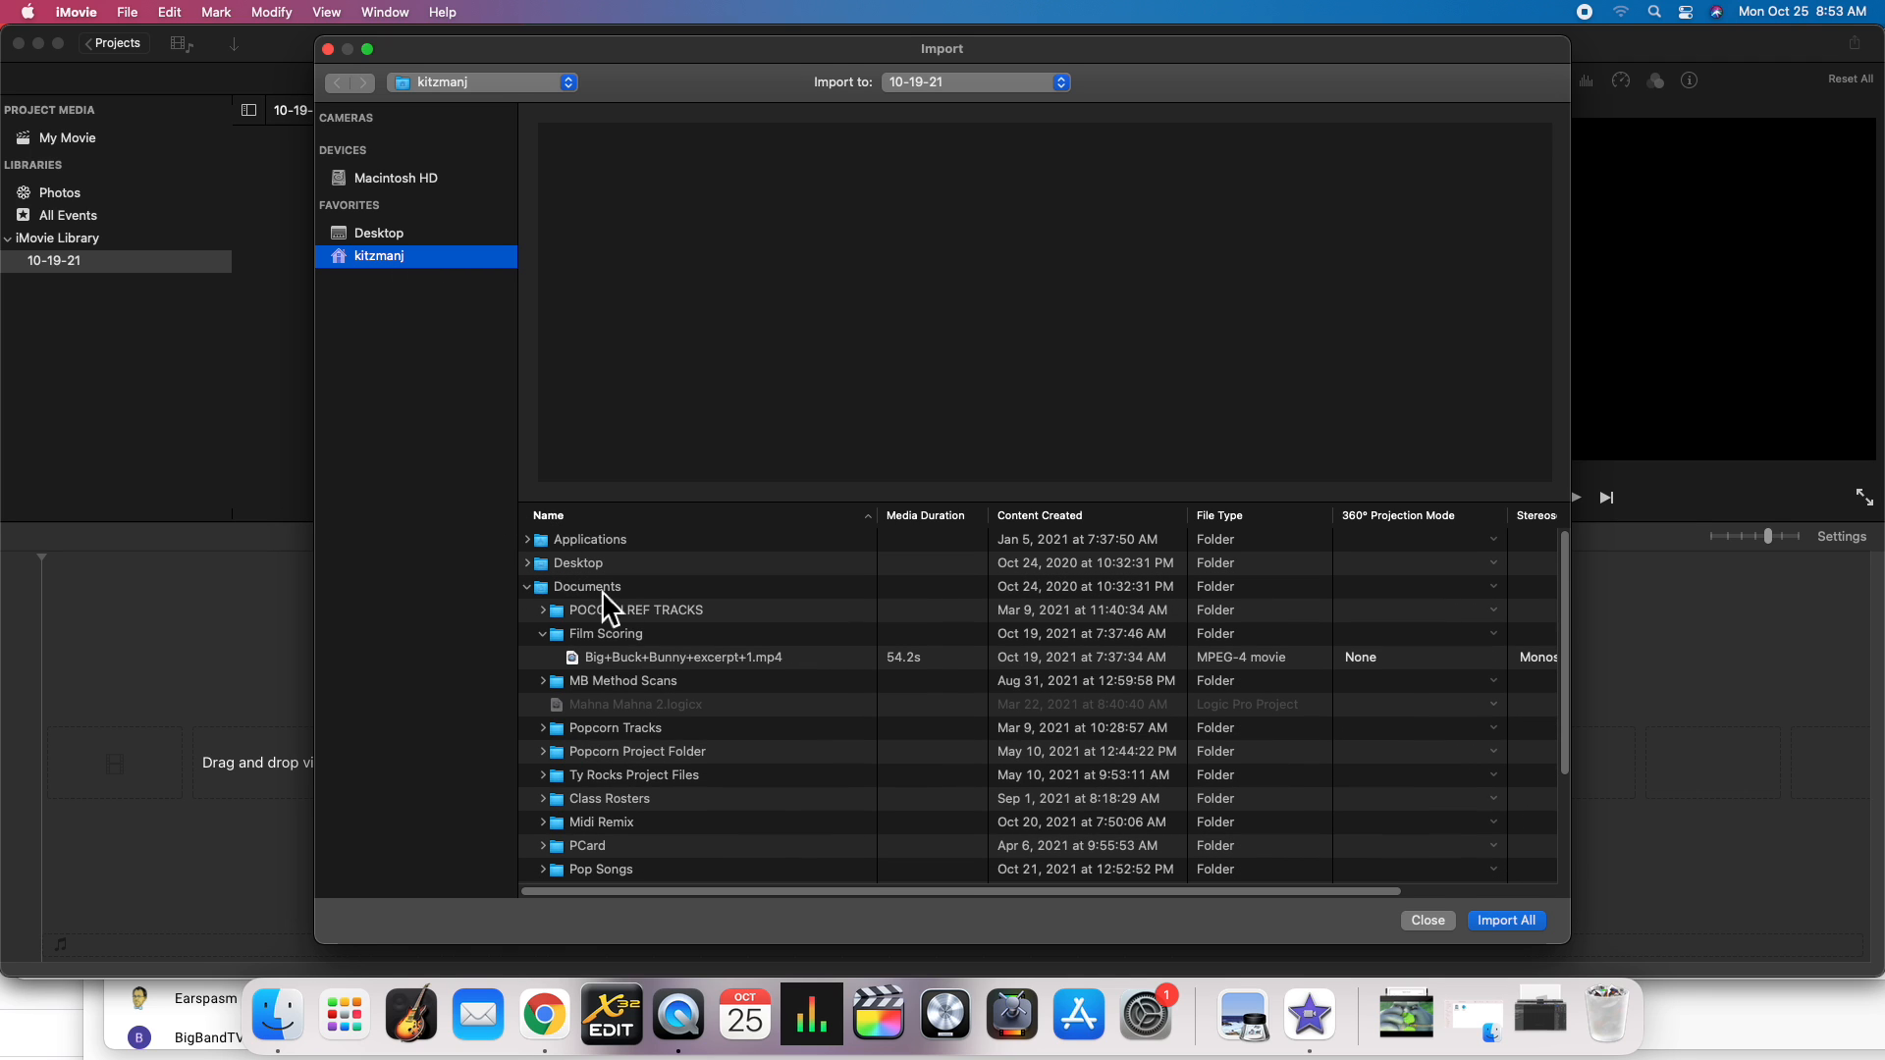
{"action": "left_click", "coordinate": [528, 587]}
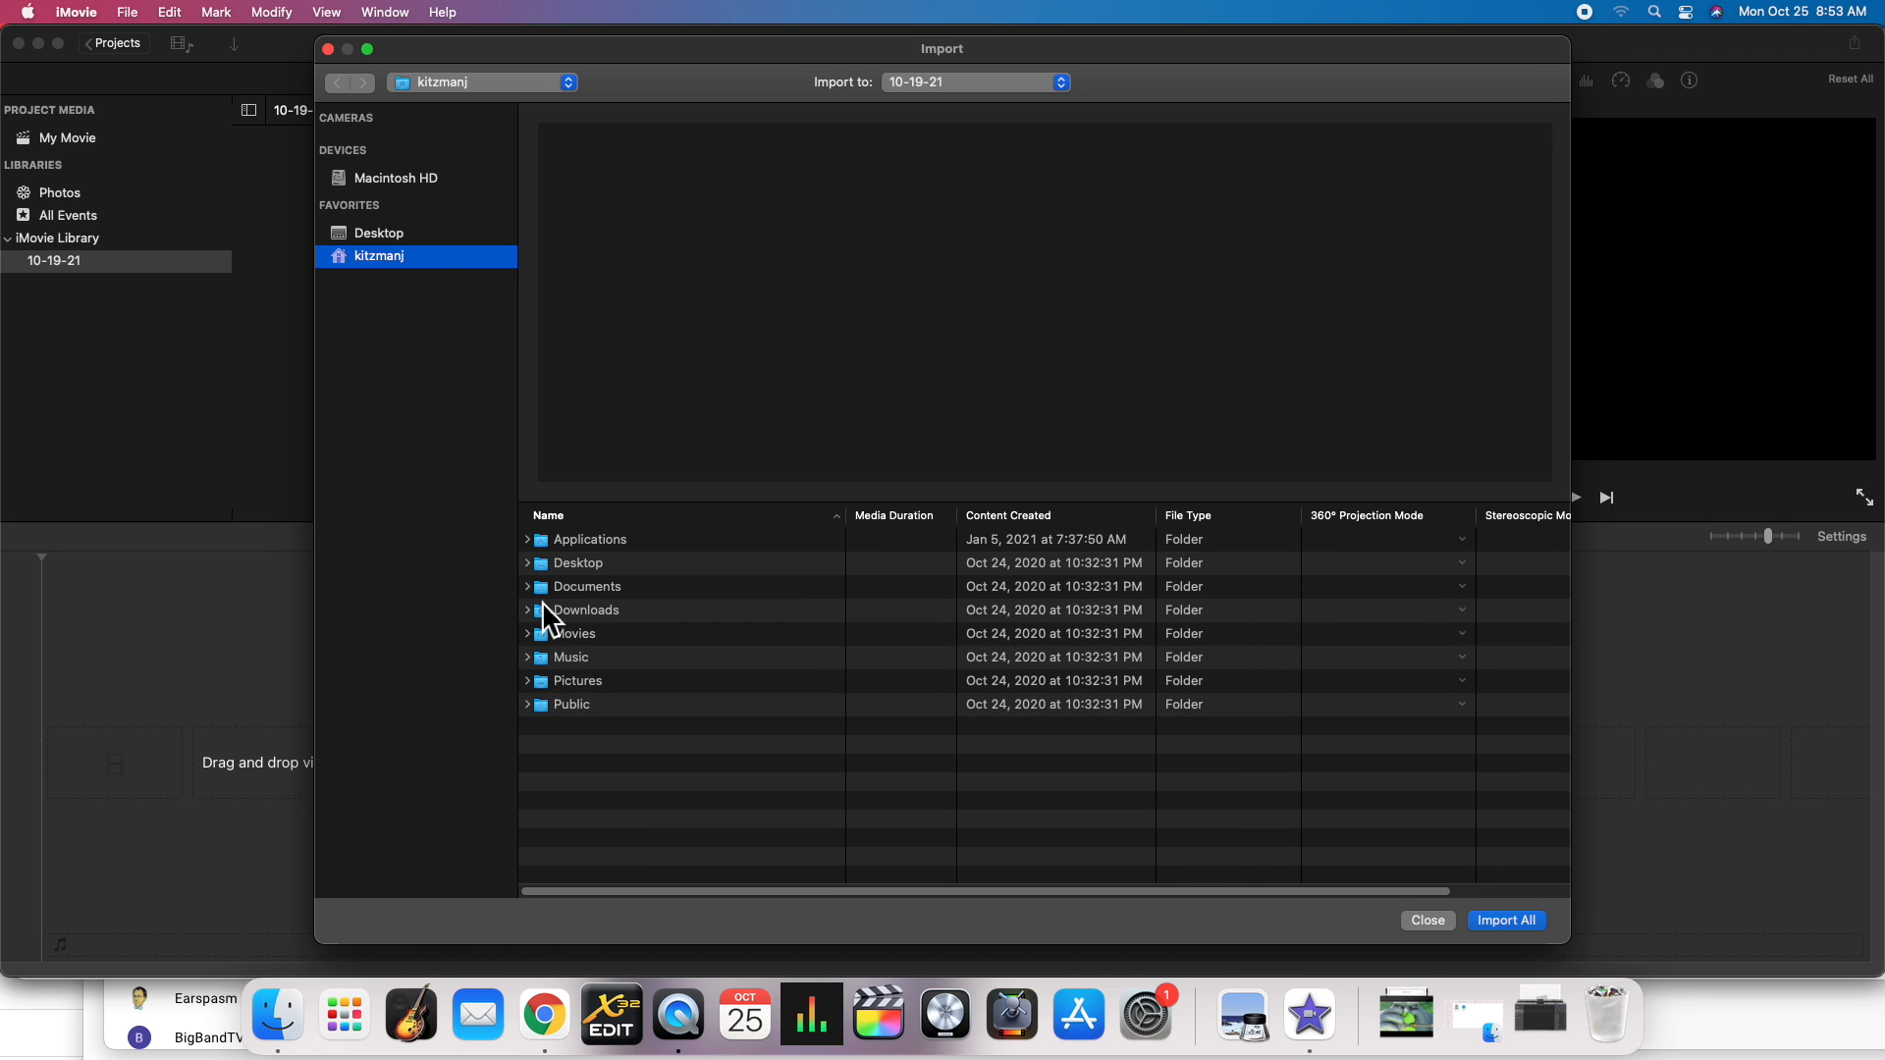
{"action": "left_click", "coordinate": [529, 611]}
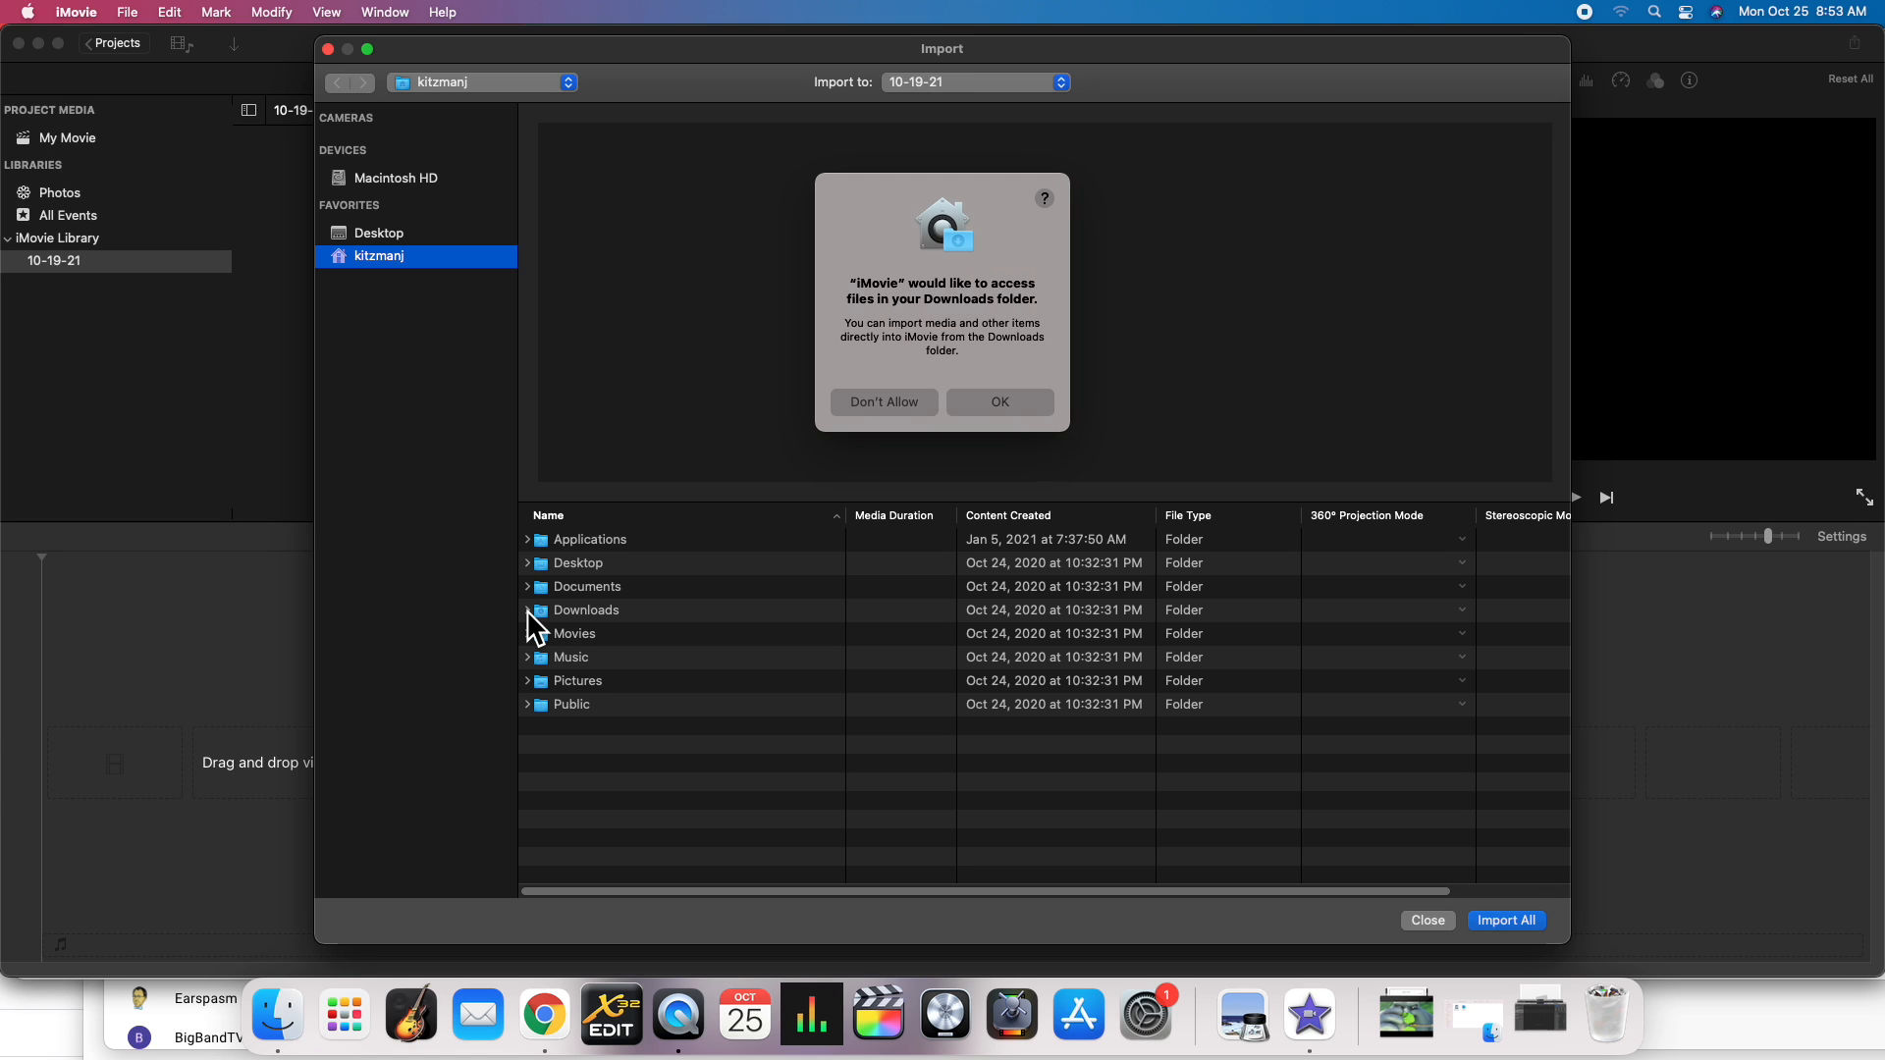
{"action": "left_click", "coordinate": [1003, 402]}
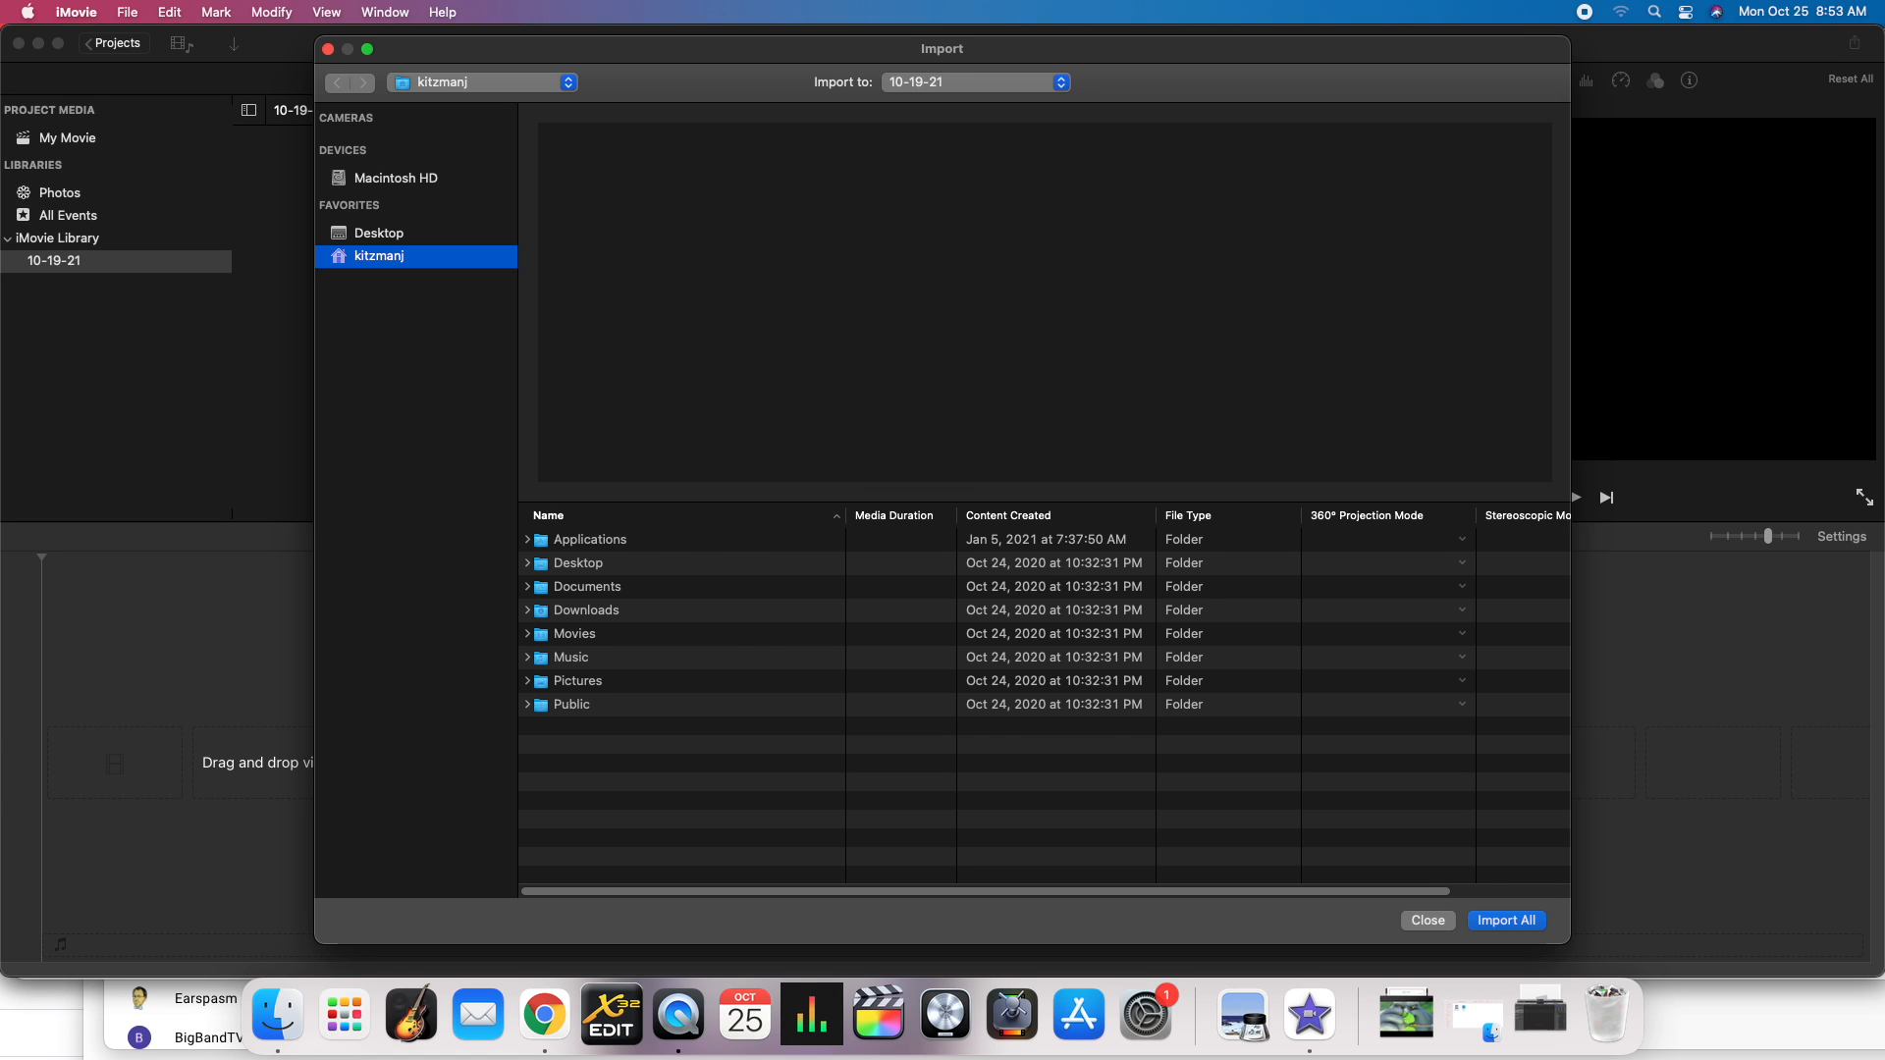
{"action": "scroll", "coordinate": [723, 738], "scroll_direction": "down", "scroll_amount": 1}
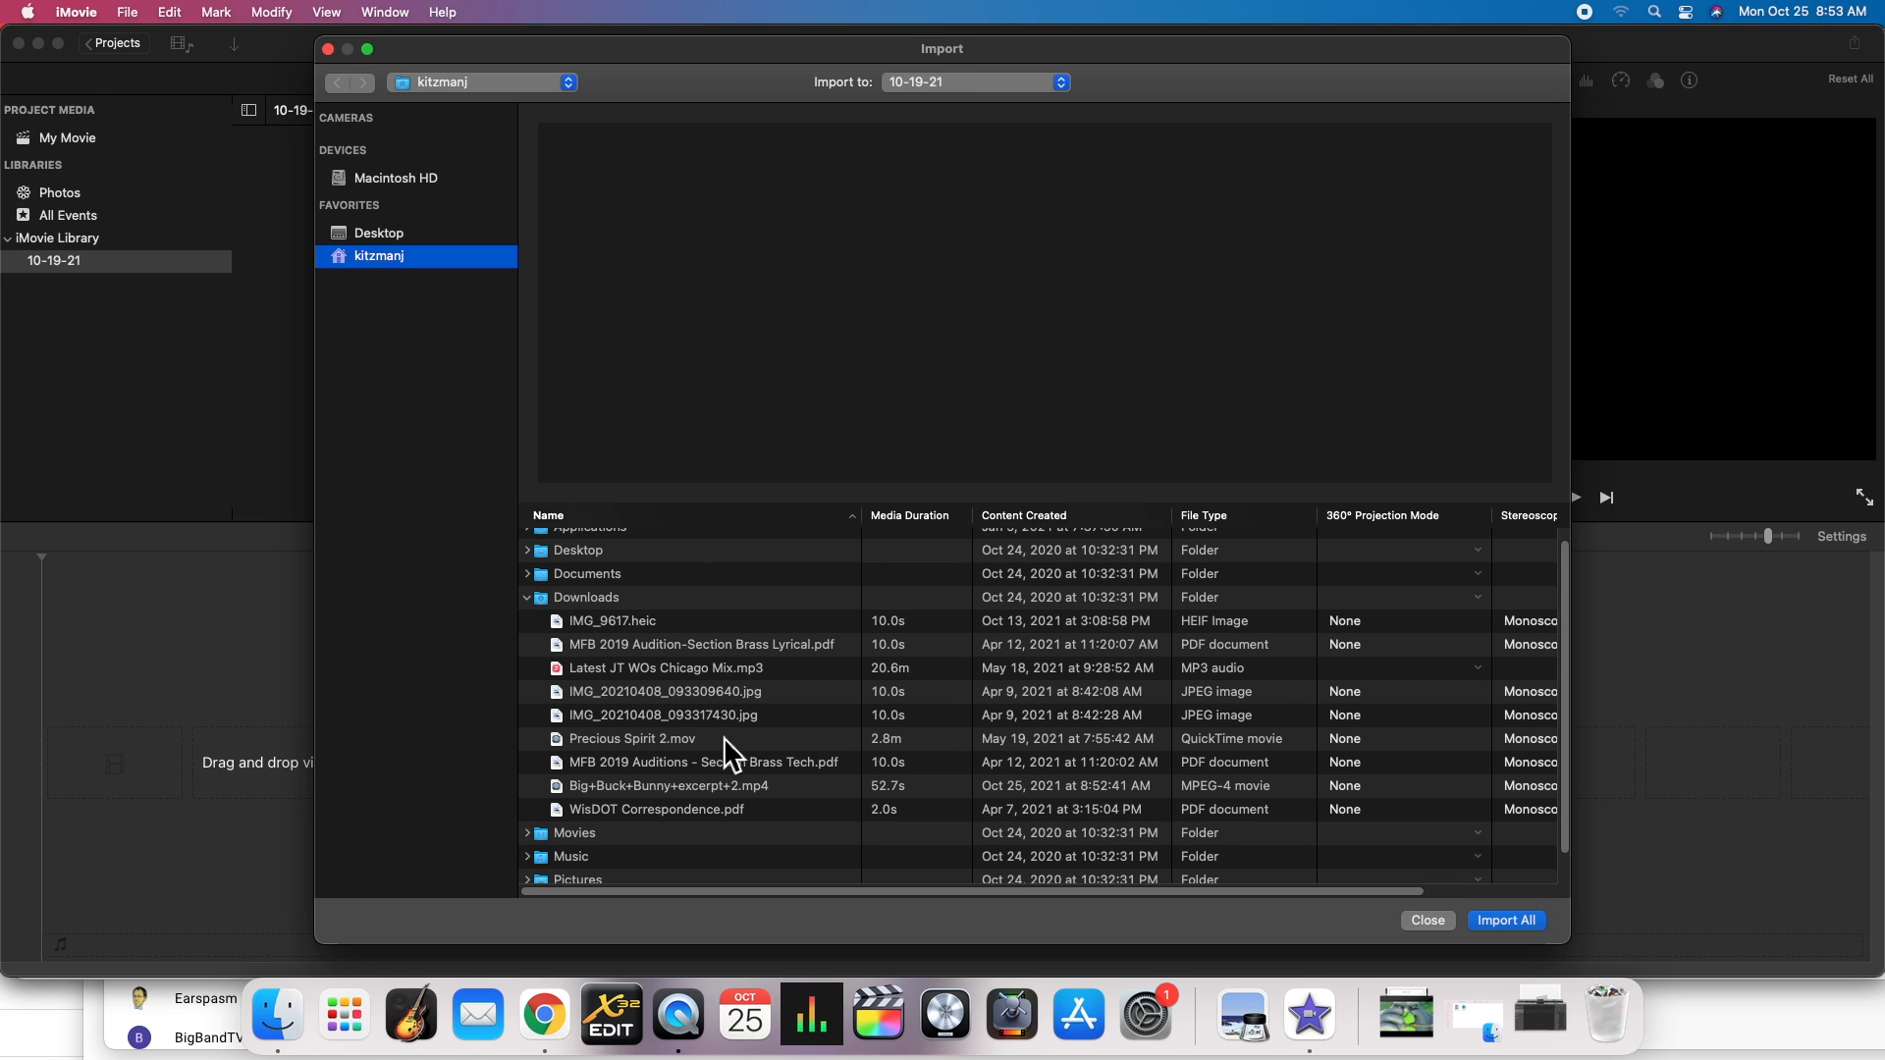
{"action": "left_click", "coordinate": [685, 787]}
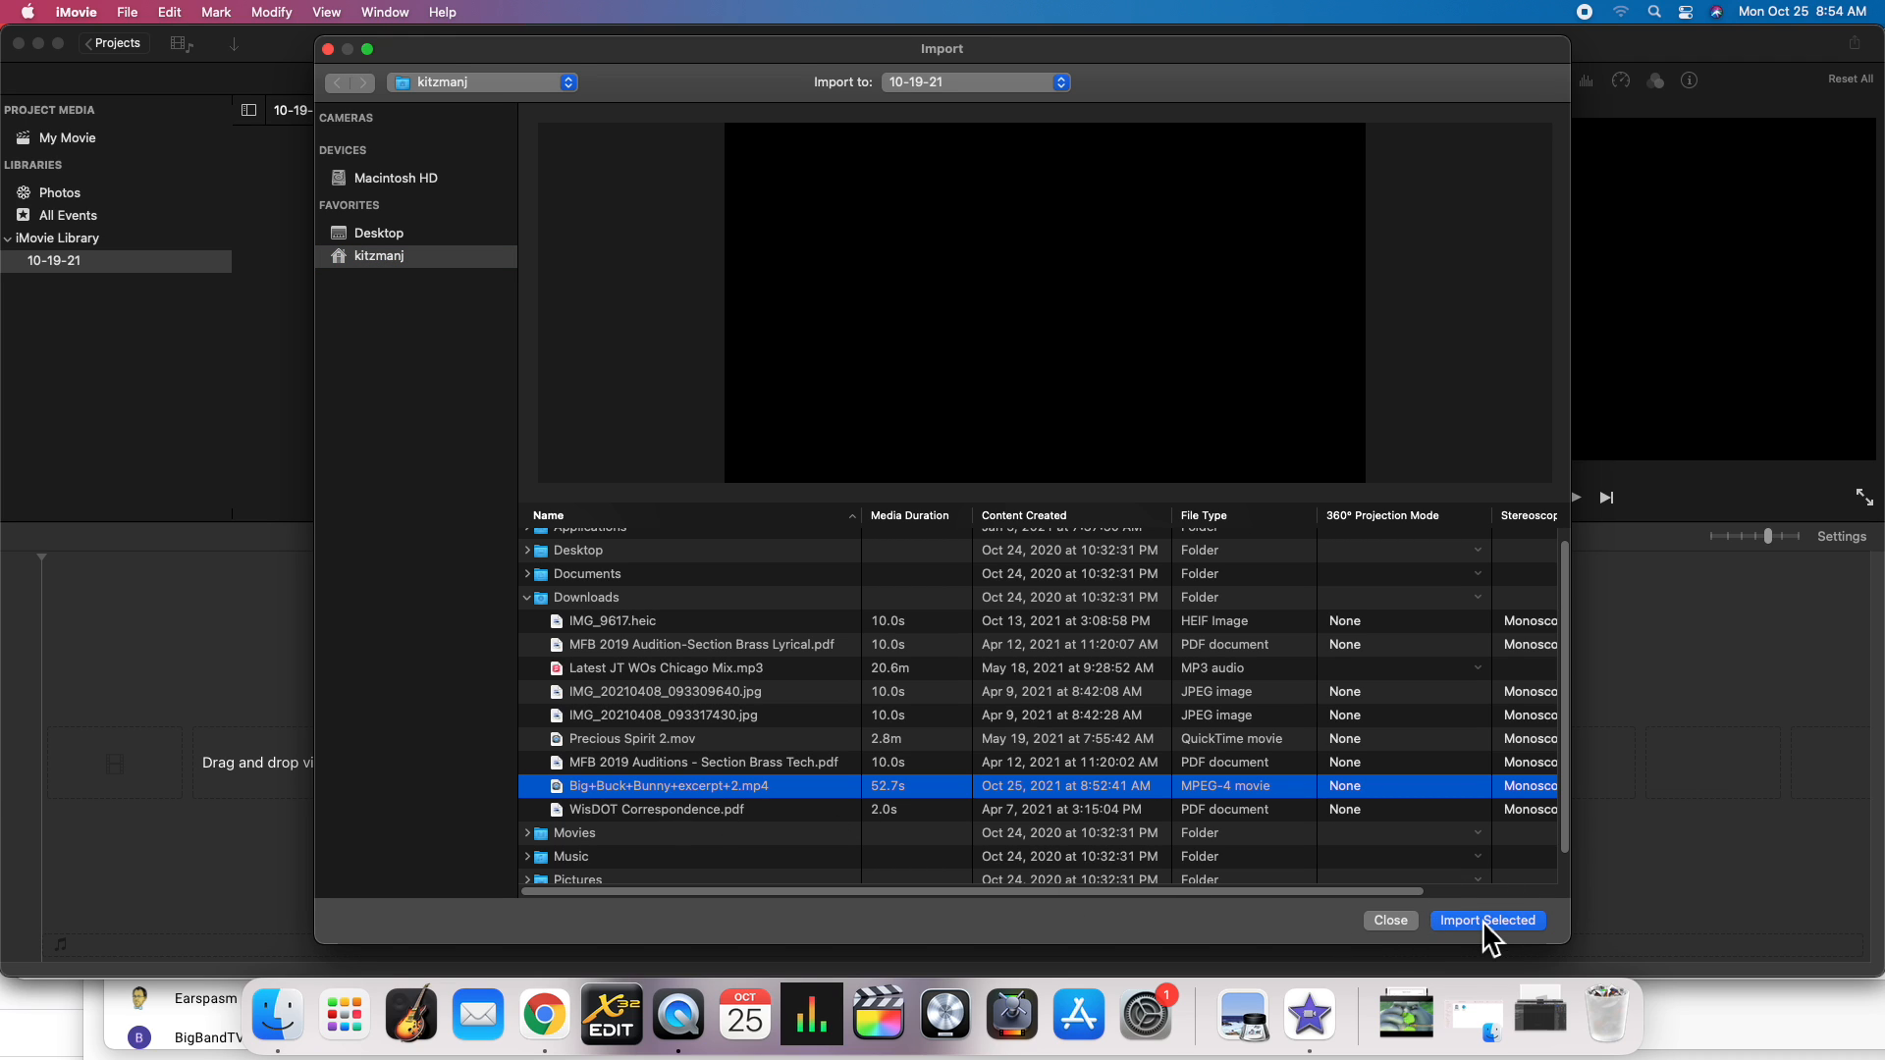
{"action": "left_click", "coordinate": [1488, 922]}
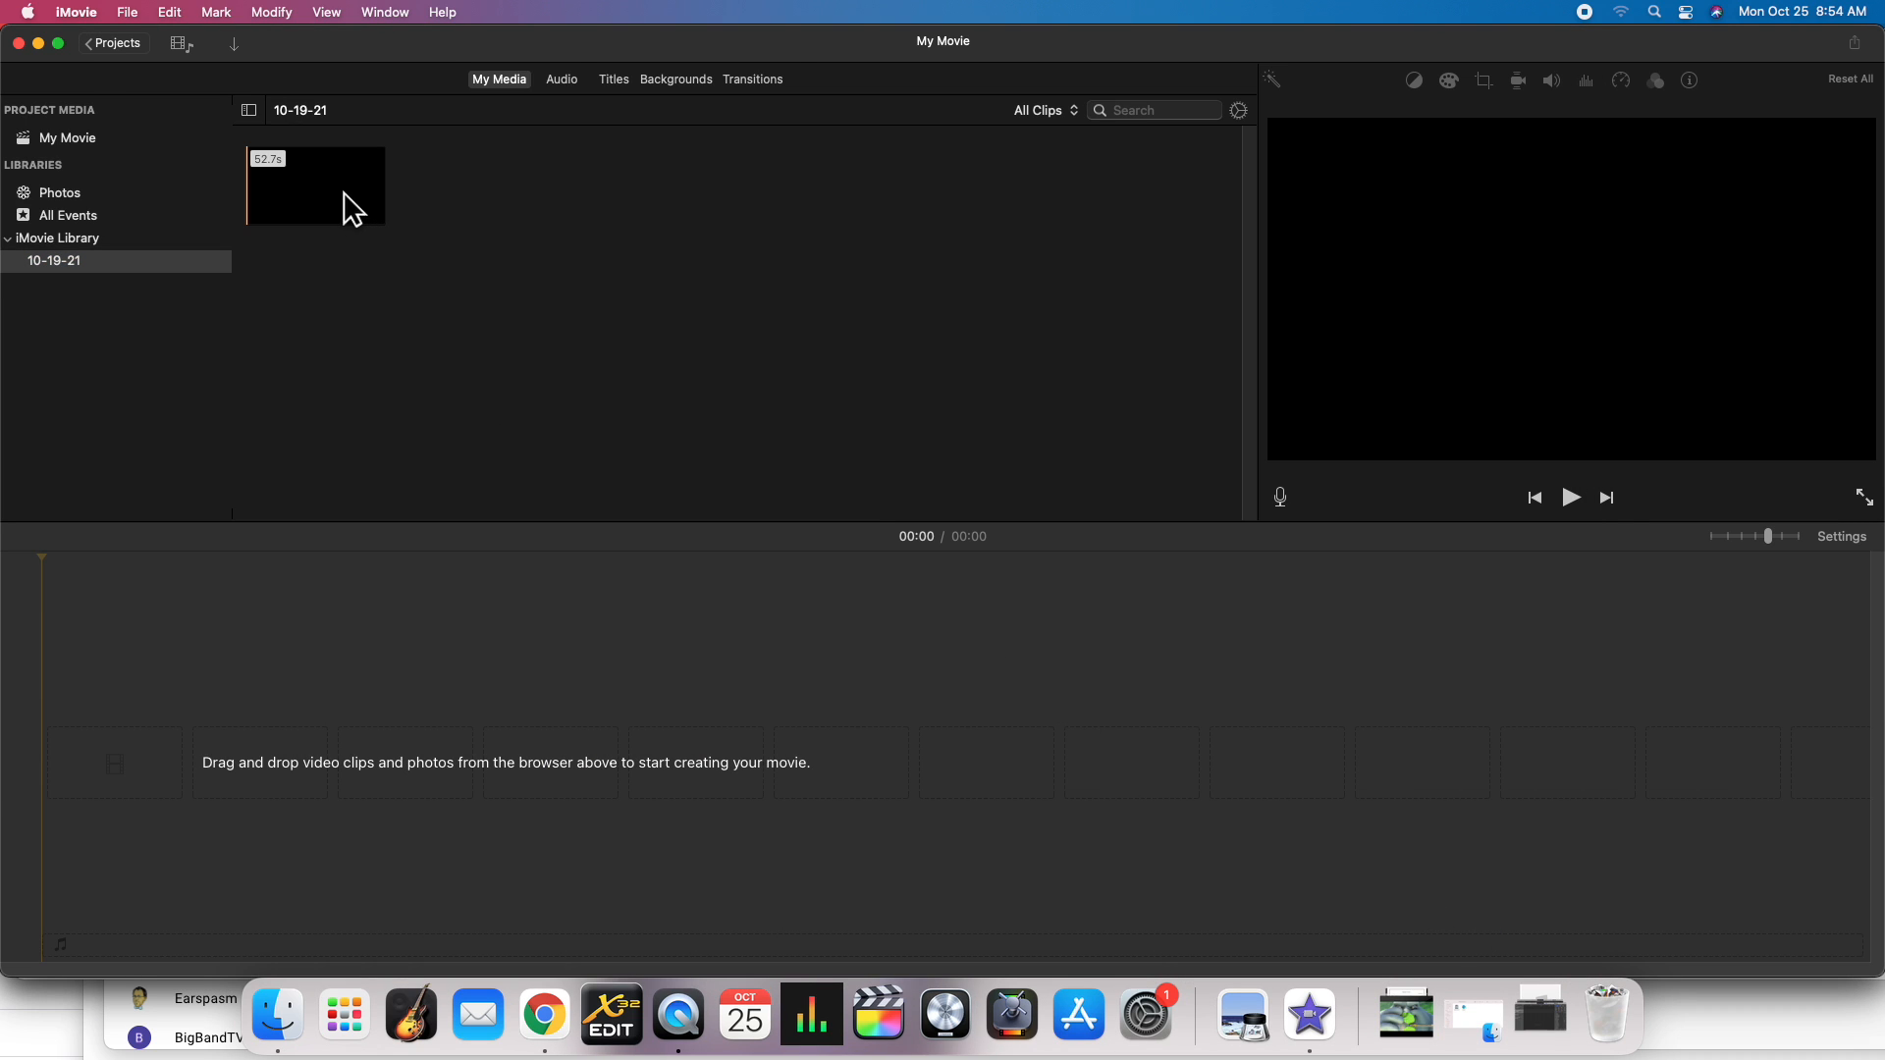
Step: Play a short part of the imported clip in the viewer and pause it
{"action": "left_click", "coordinate": [311, 178]}
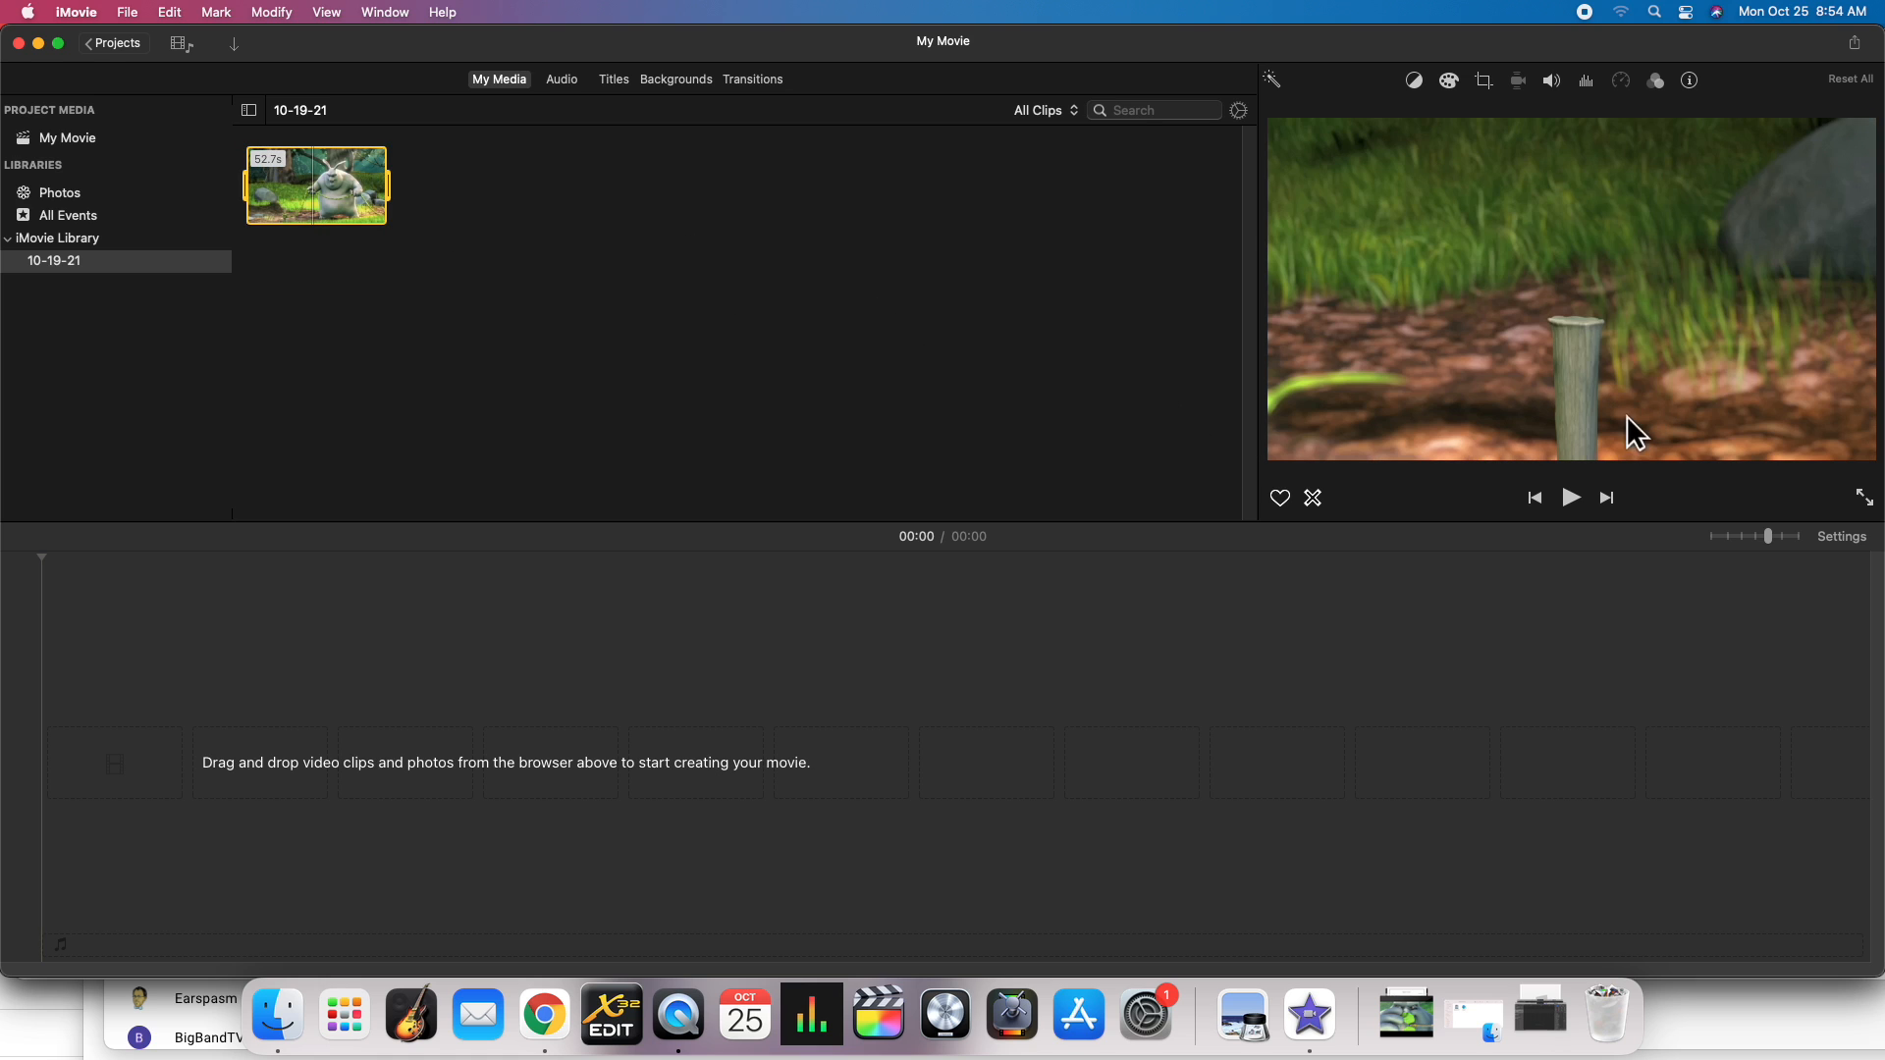
{"action": "left_click", "coordinate": [1570, 499]}
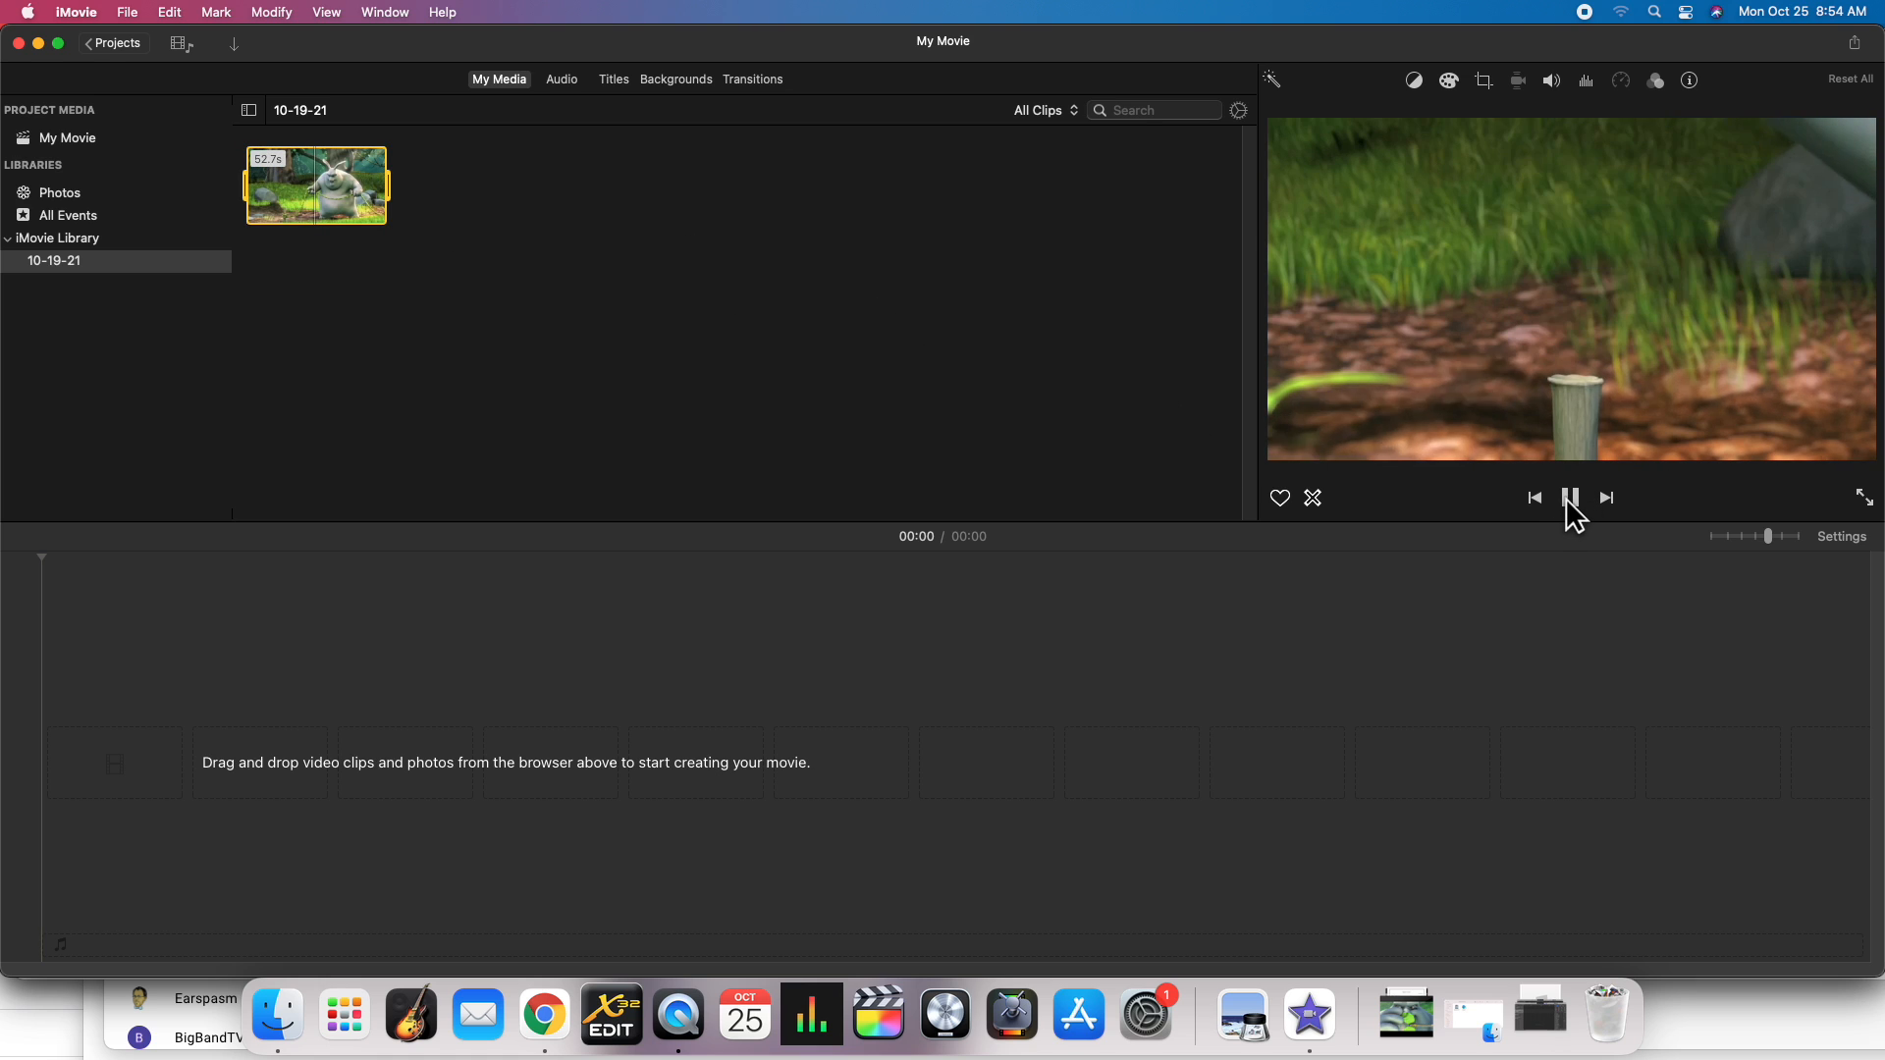
{"action": "left_click", "coordinate": [1570, 498]}
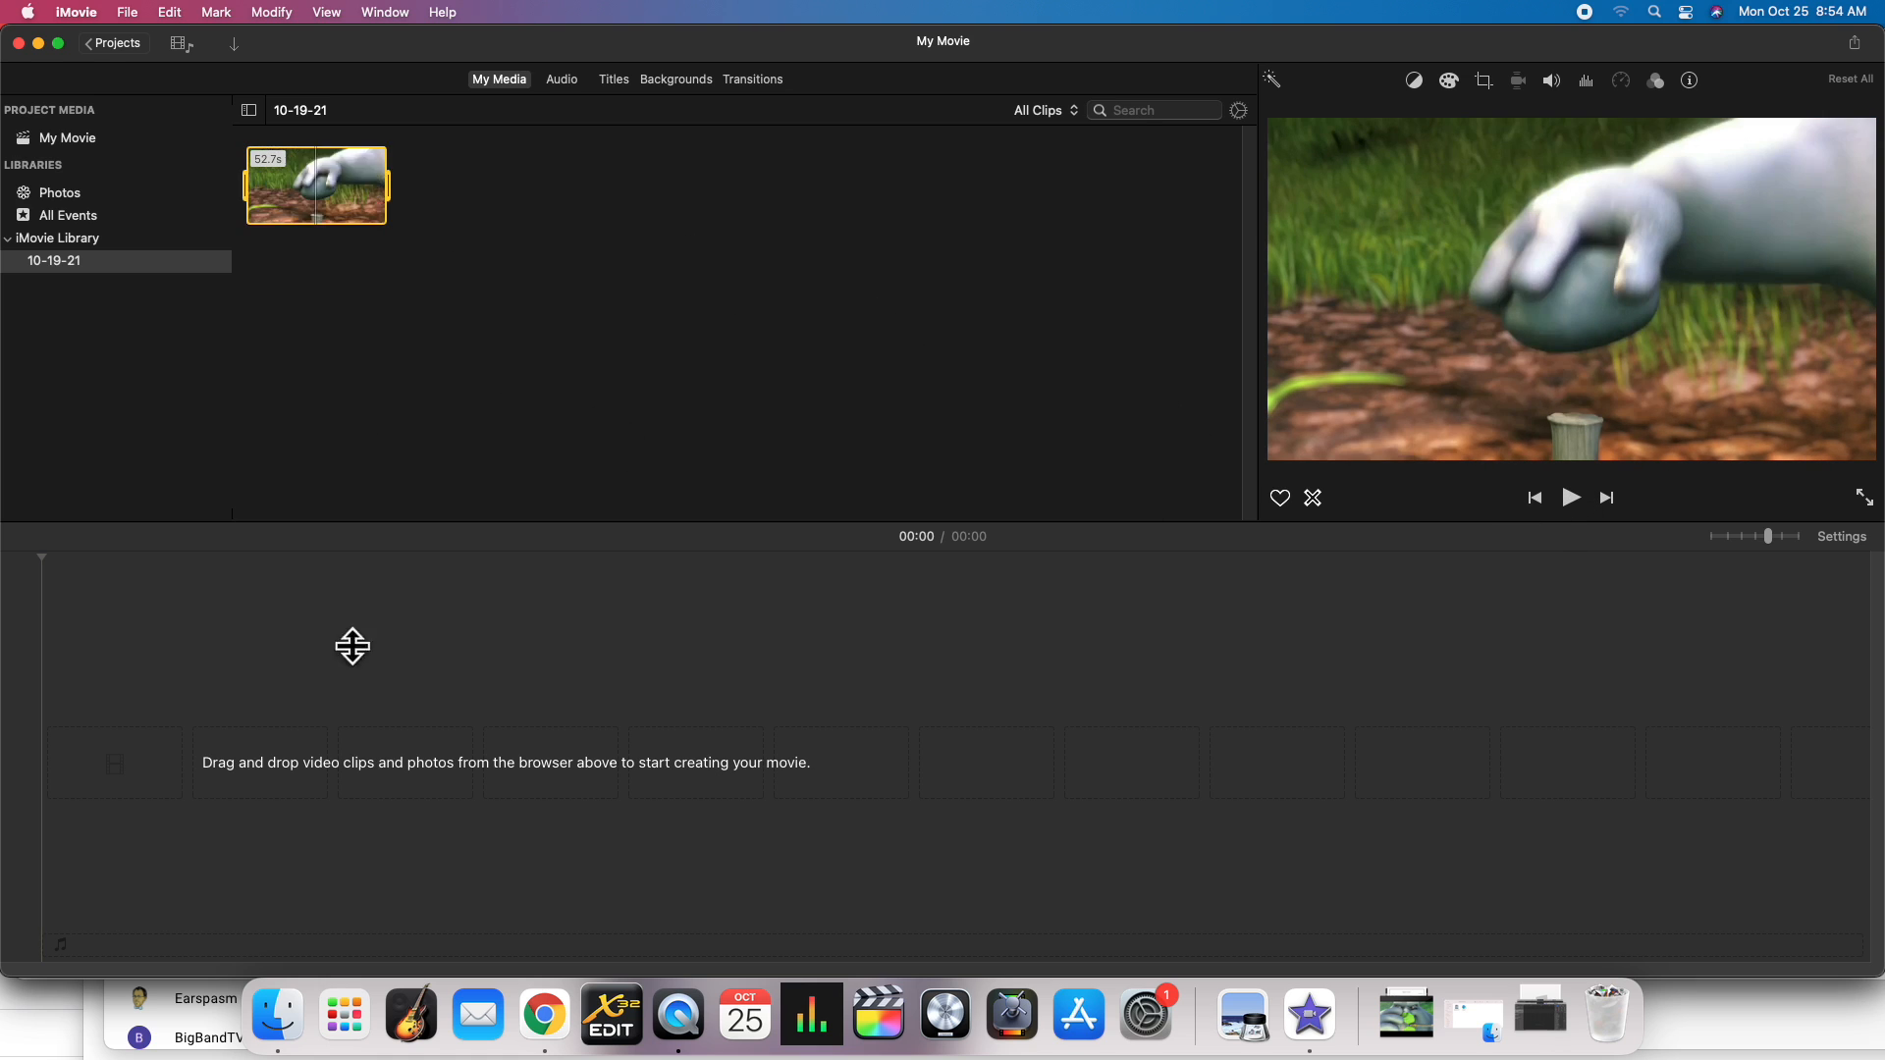
Step: Place the imported bunny clip at the start of the empty timeline and adjust the timeline zoom
{"action": "left_click", "coordinate": [374, 789]}
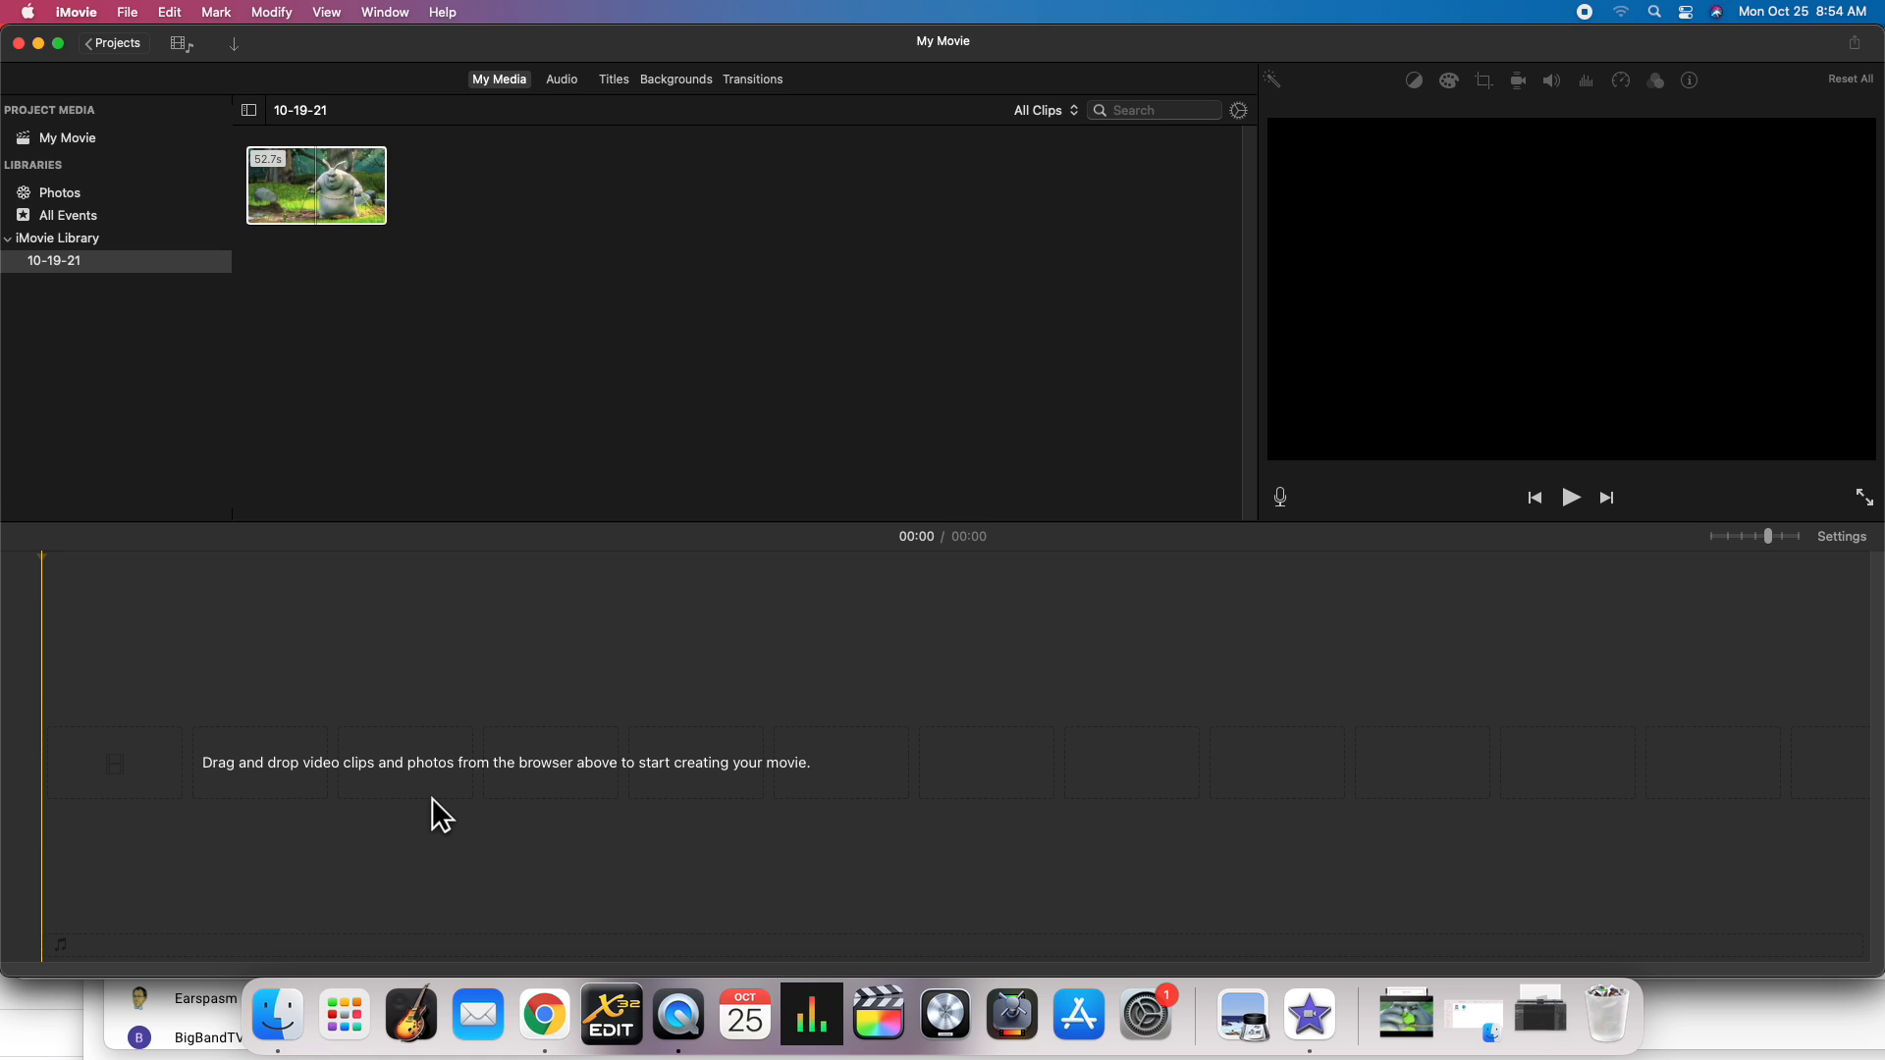
{"action": "left_click", "coordinate": [328, 185]}
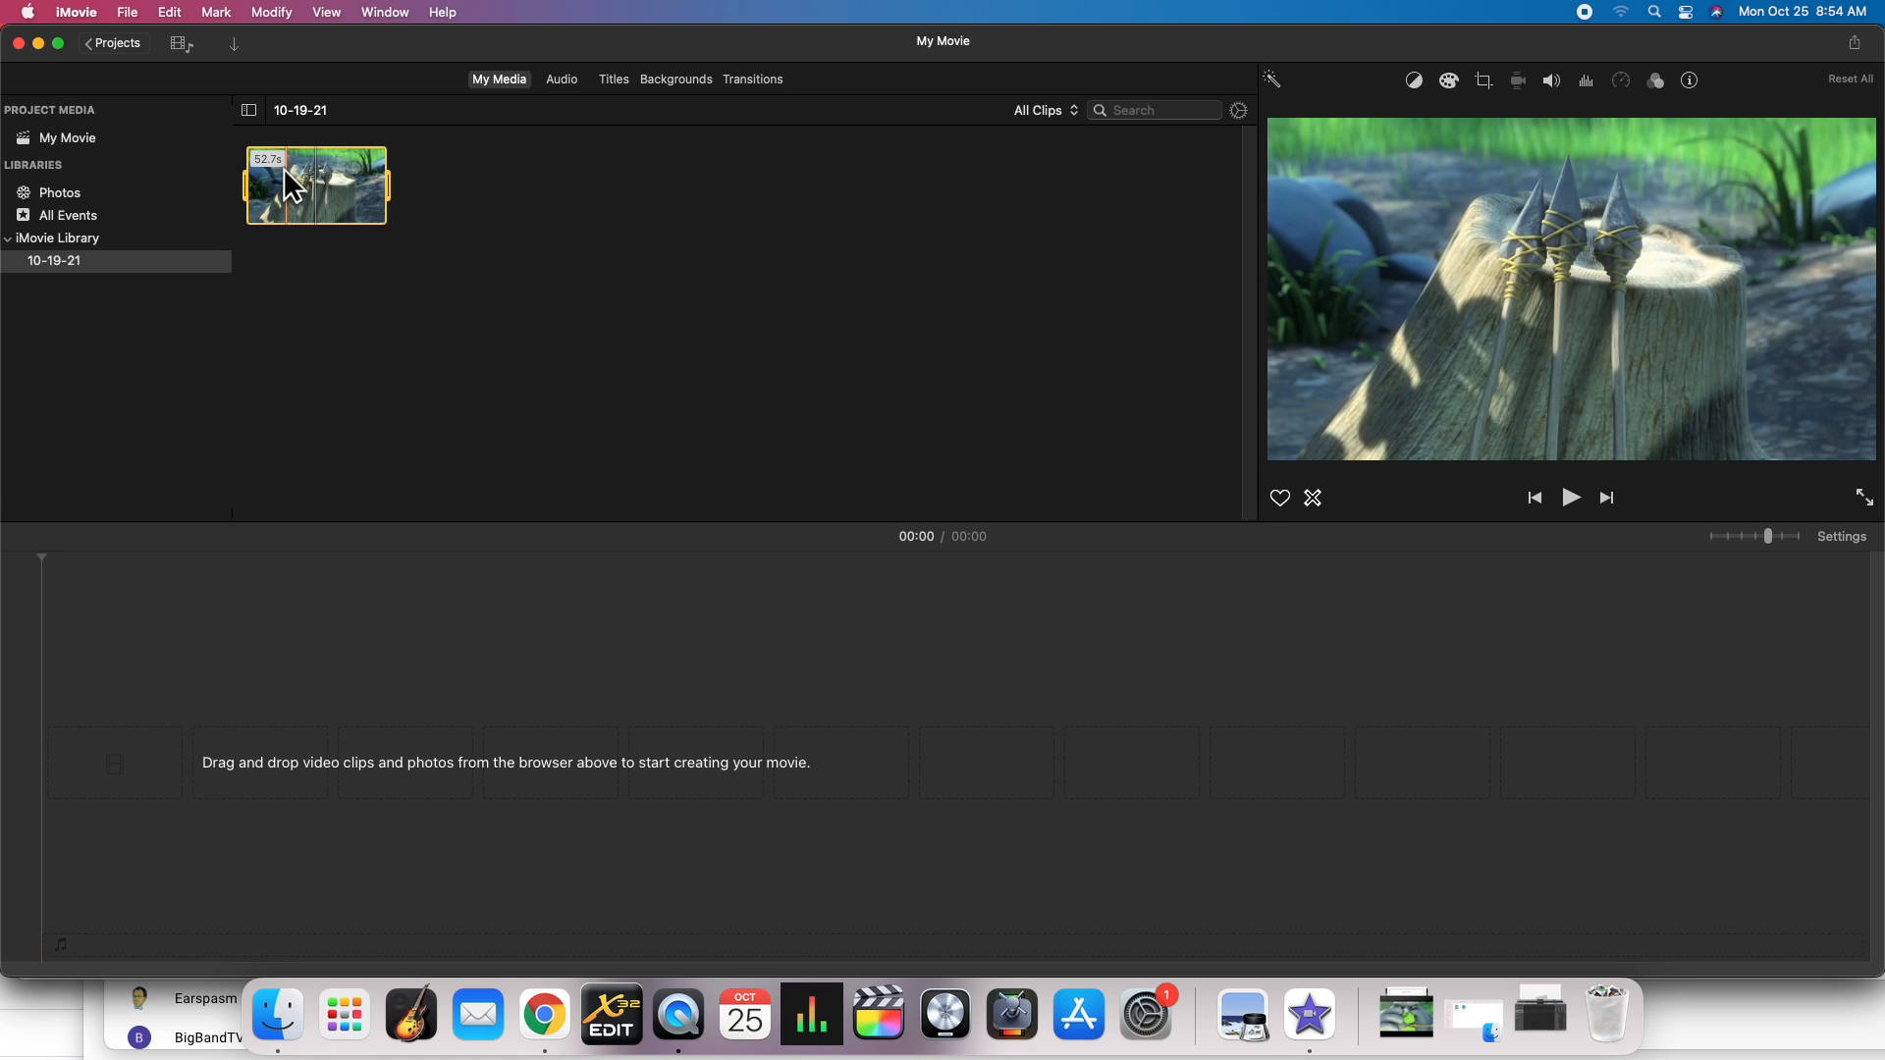
{"action": "left_click", "coordinate": [462, 587]}
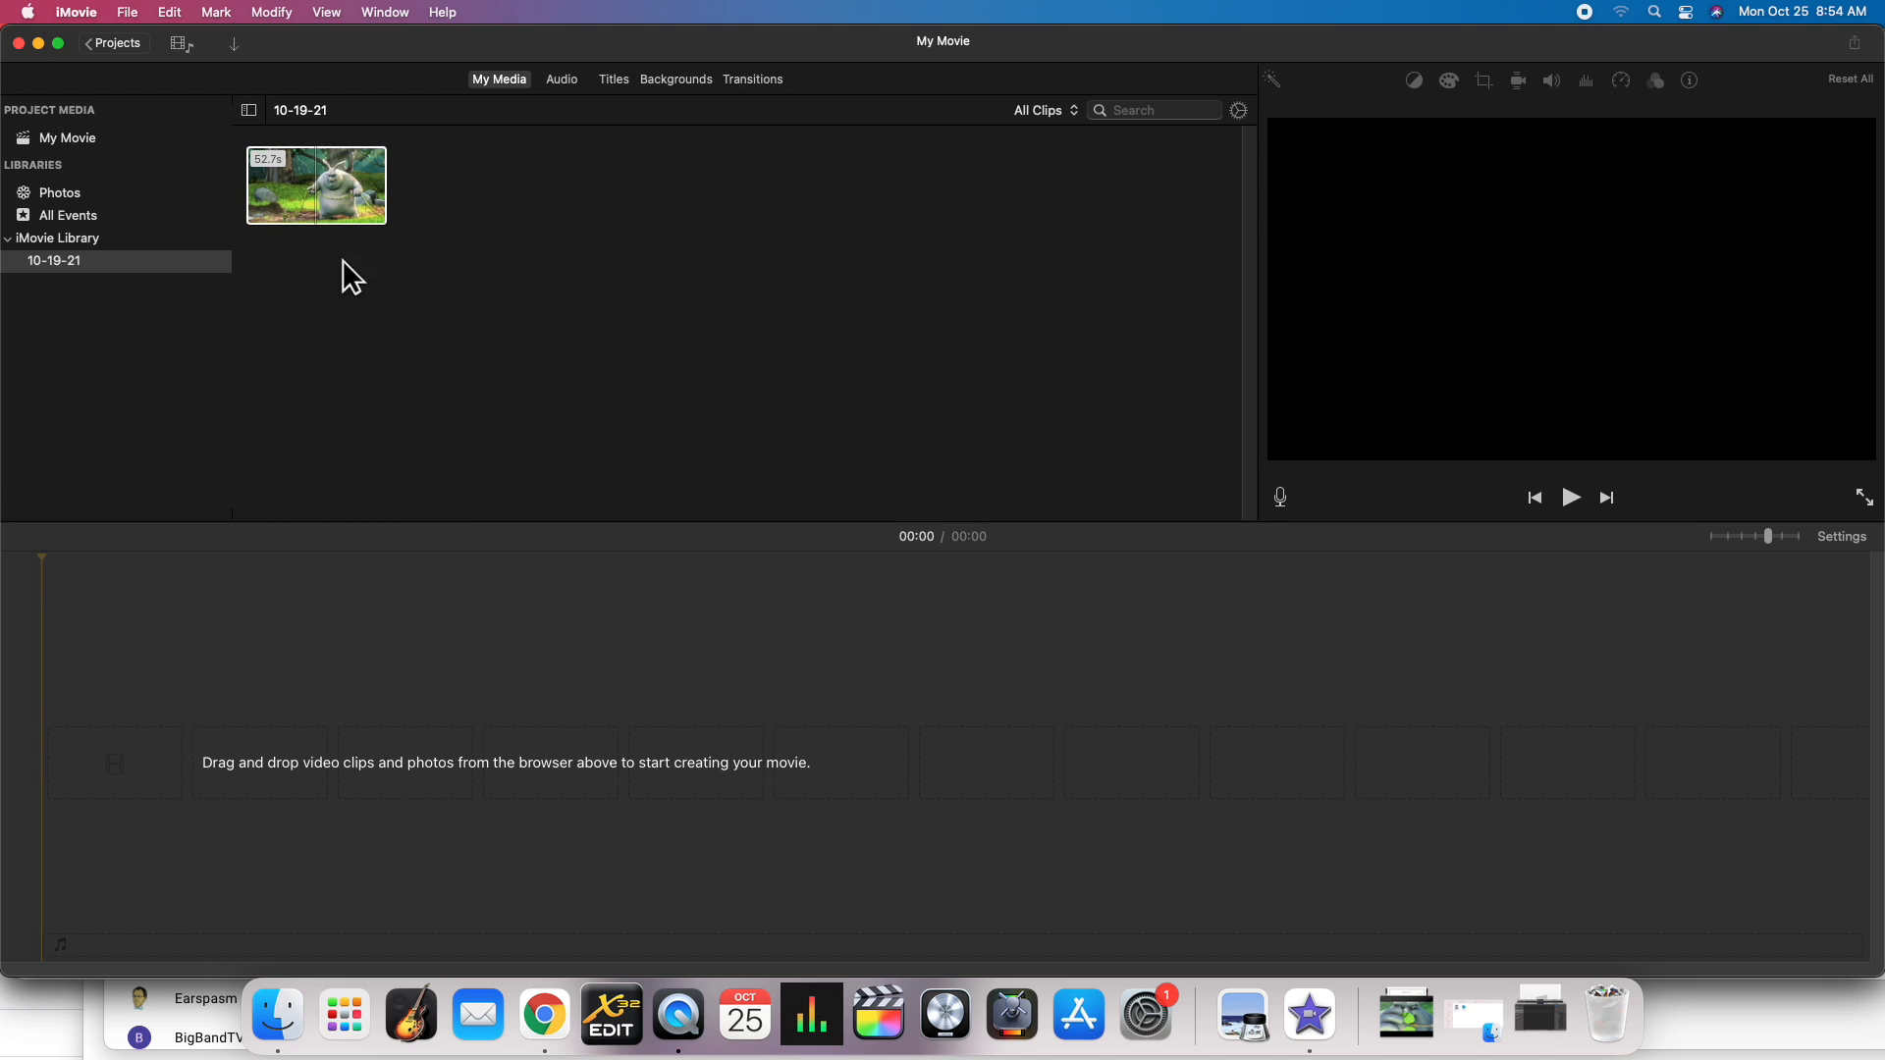
{"action": "left_click_drag", "start_coordinate": [316, 172], "coordinate": [261, 688]}
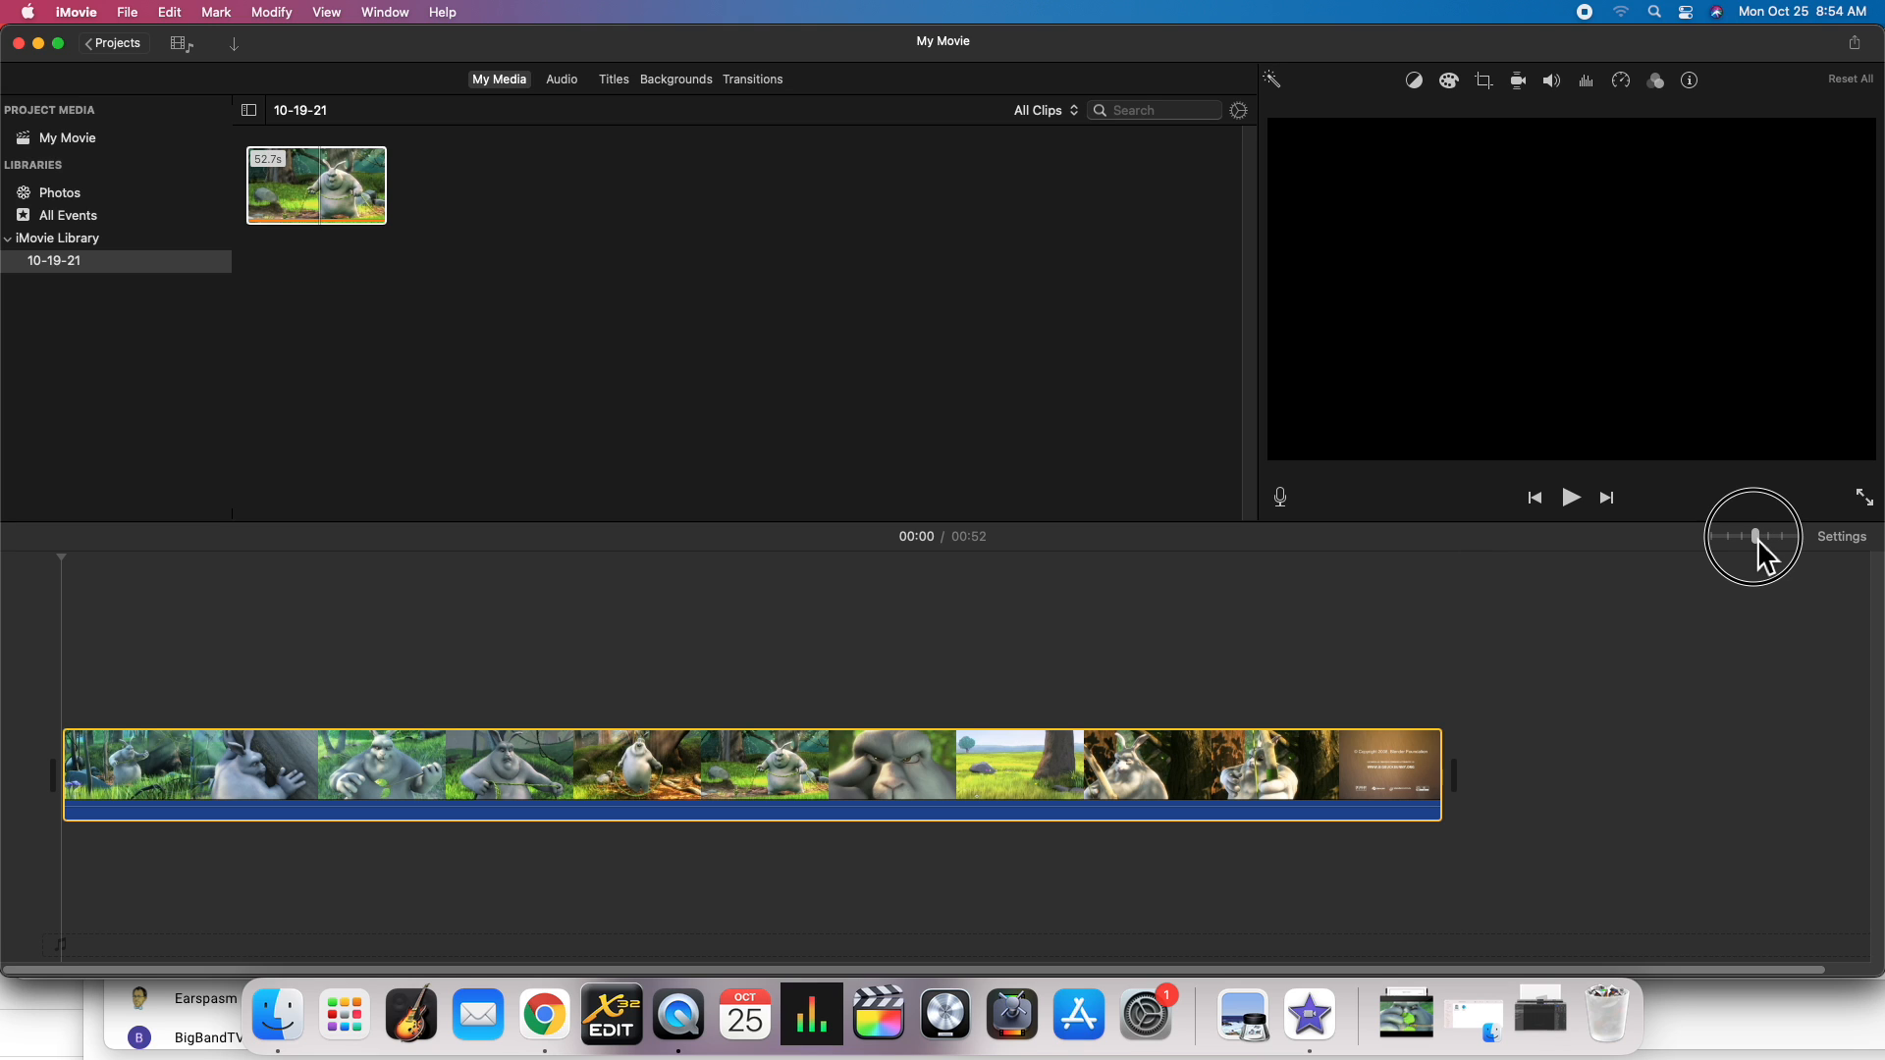
{"action": "mouse_move", "coordinate": [1763, 539]}
{"action": "left_mouse_down"}
{"action": "mouse_move", "coordinate": [1783, 534]}
{"action": "mouse_move", "coordinate": [1729, 538]}
{"action": "mouse_move", "coordinate": [1769, 538]}
{"action": "left_mouse_up"}
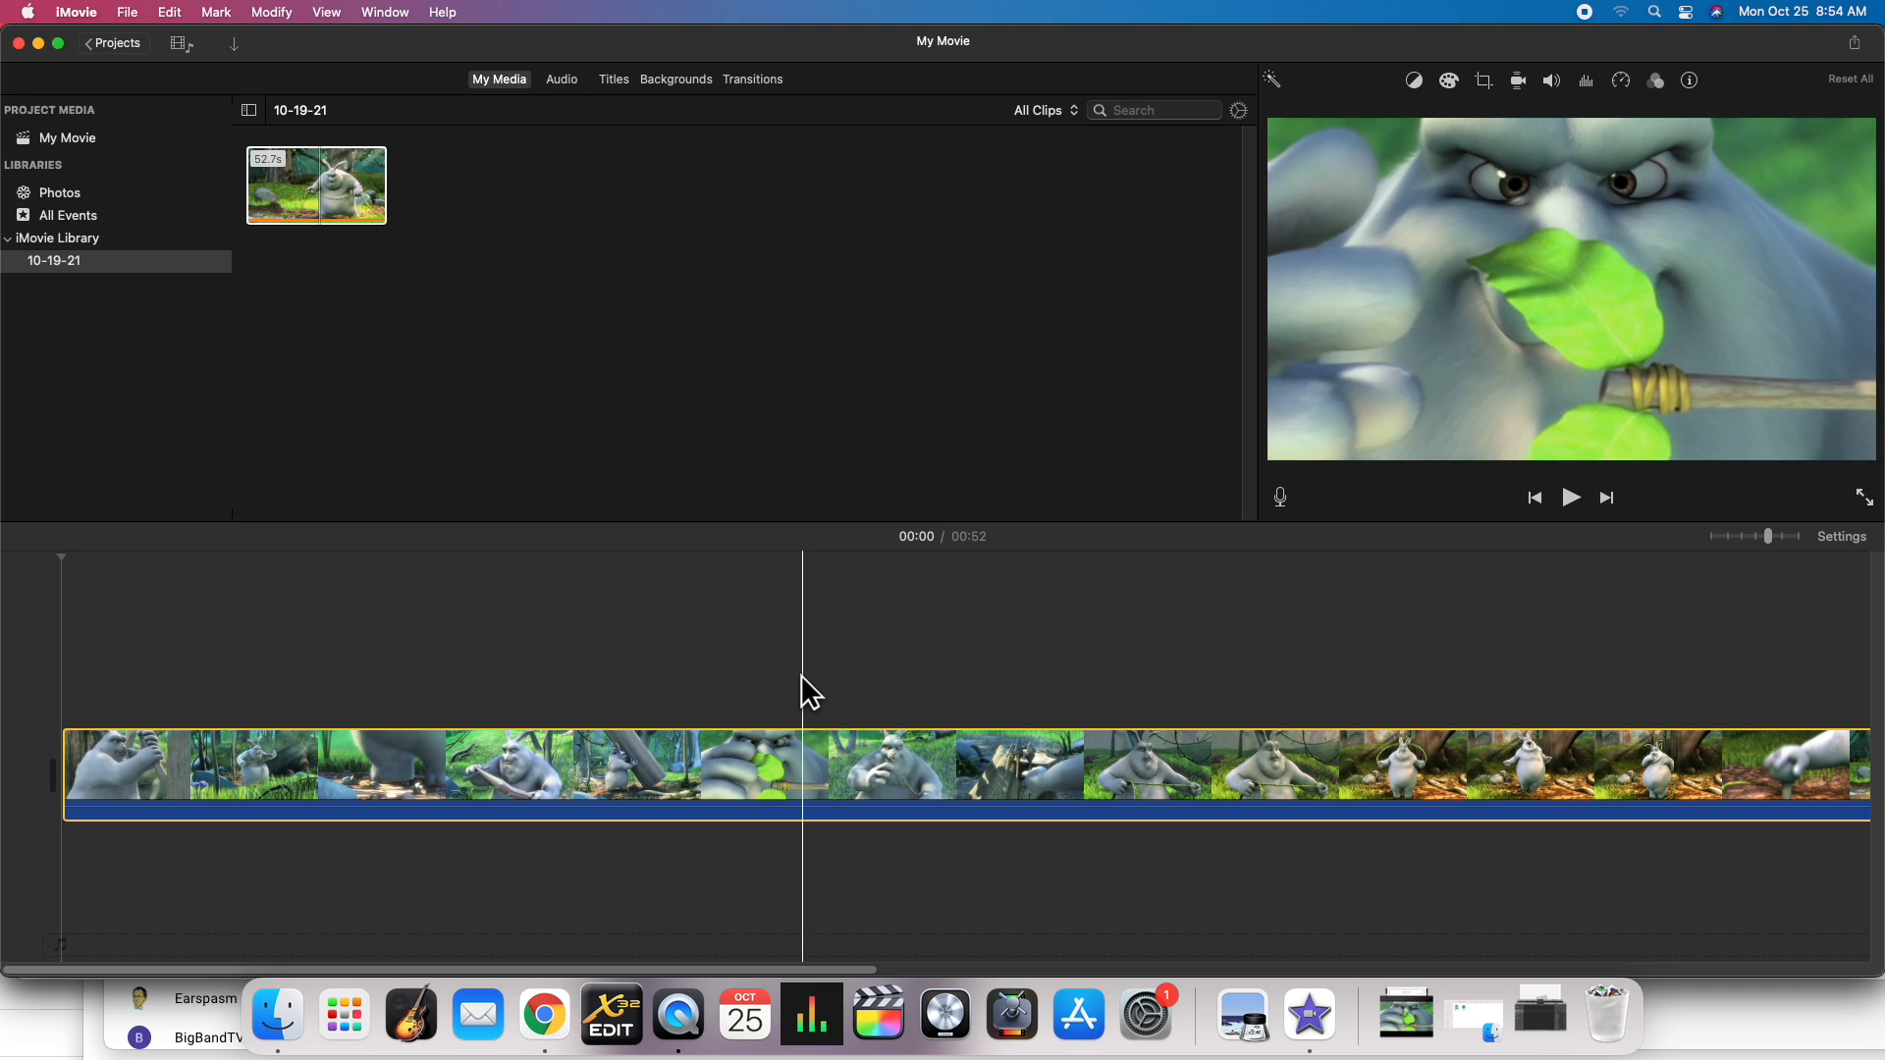
{"action": "left_click", "coordinate": [272, 12]}
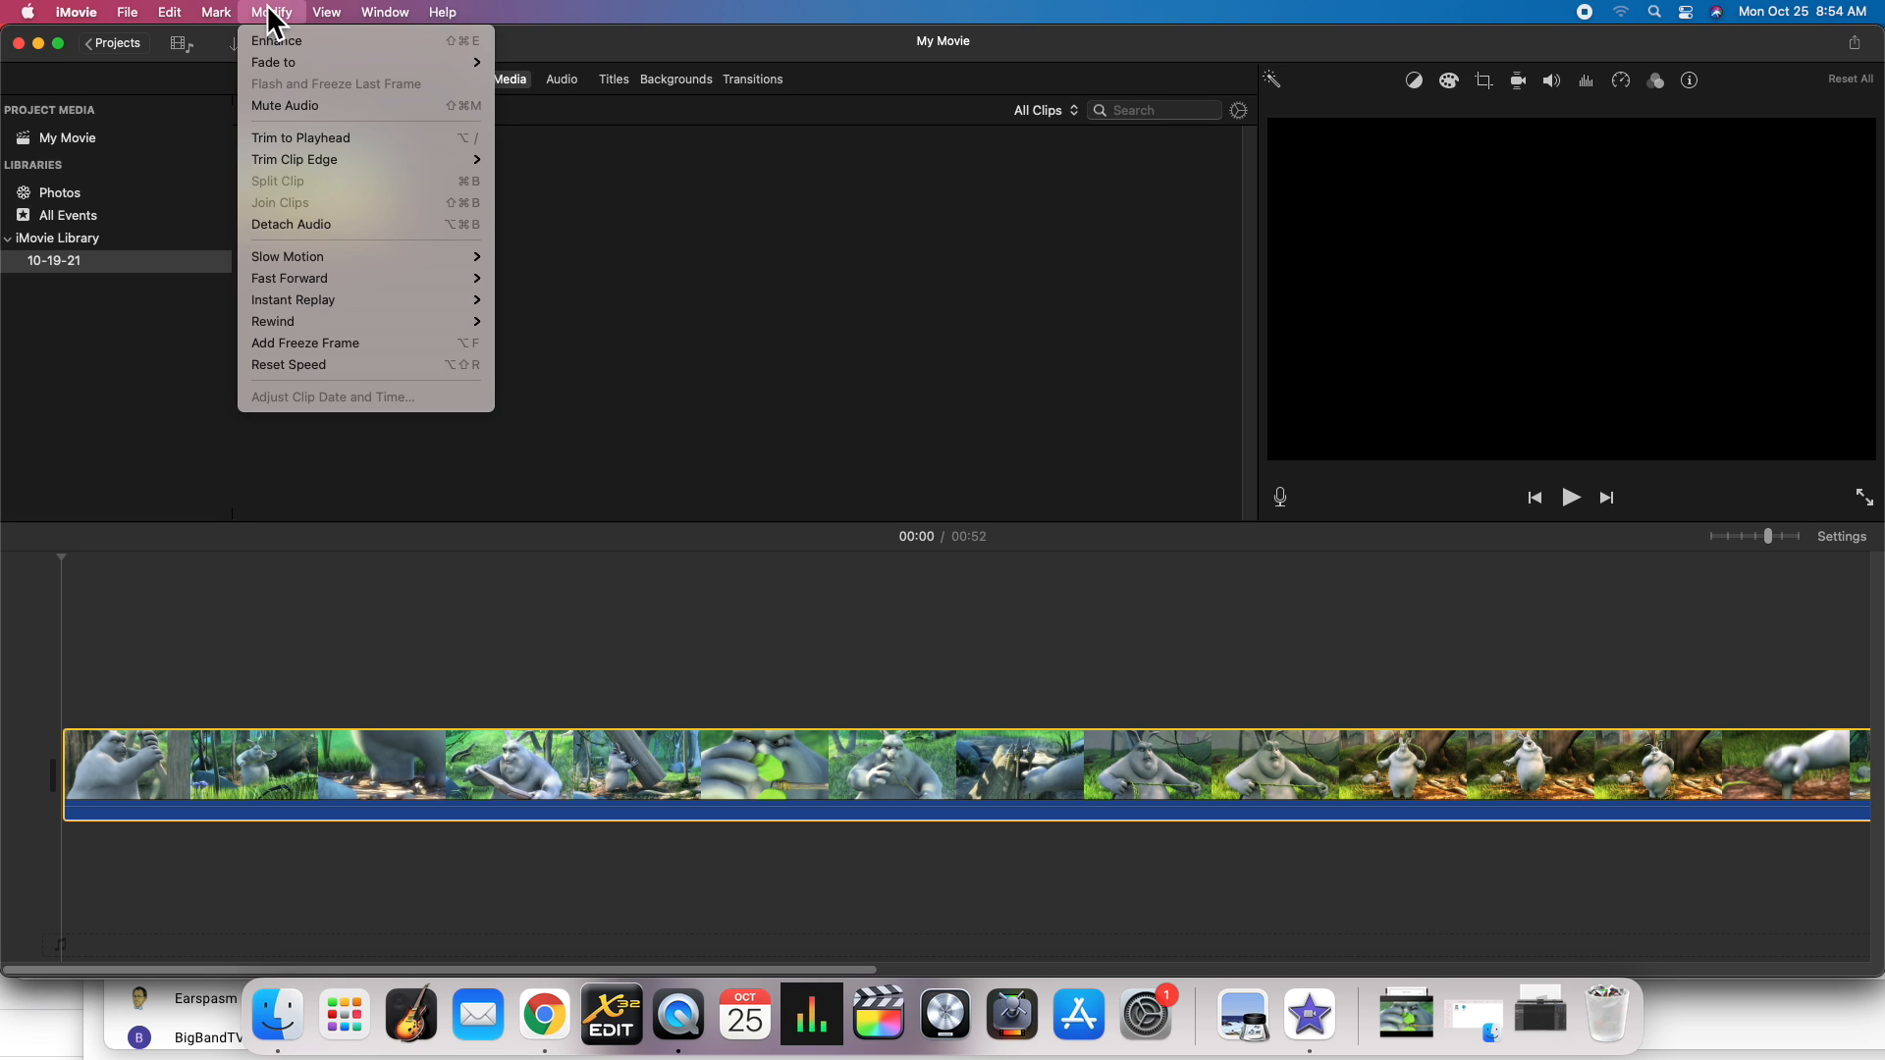
{"action": "left_click", "coordinate": [272, 12]}
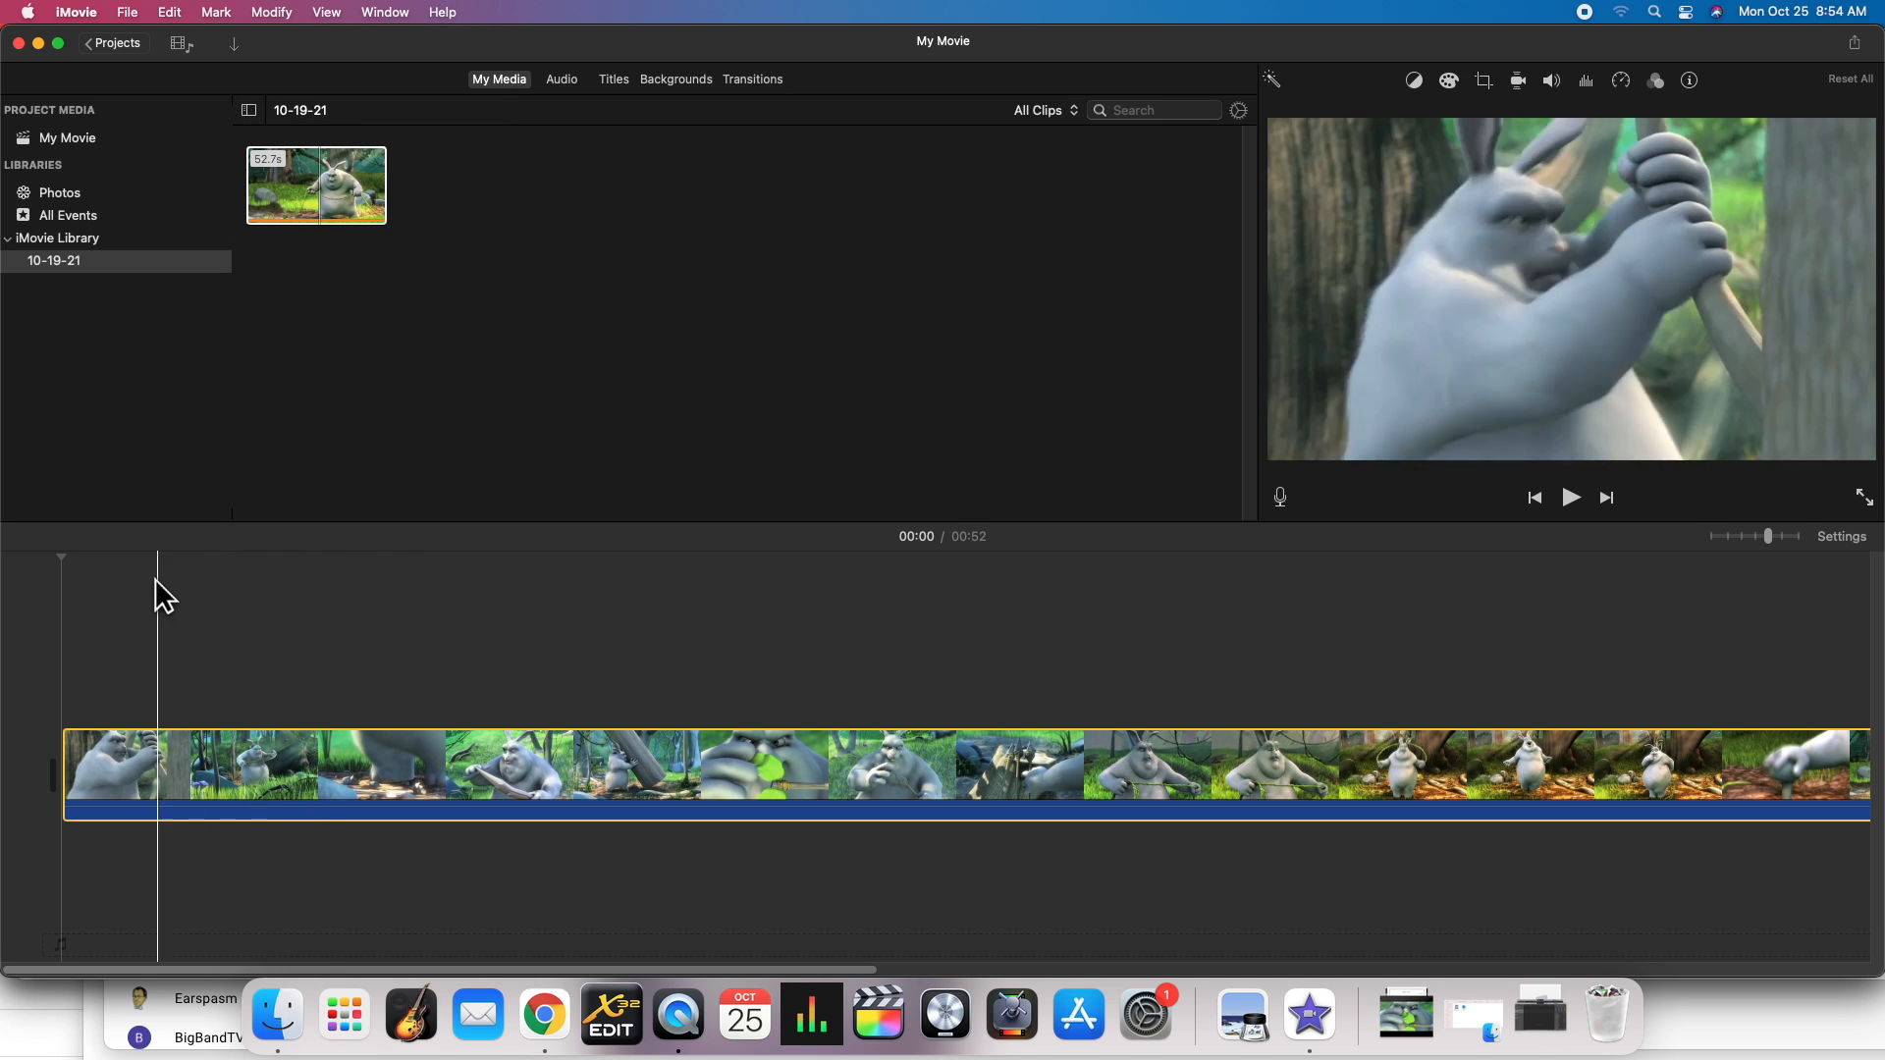
Step: Play the timeline clip from the beginning through the rope-jumping scene and stop at about 00:23
{"action": "left_click", "coordinate": [28, 589]}
{"action": "key", "text": "space"}
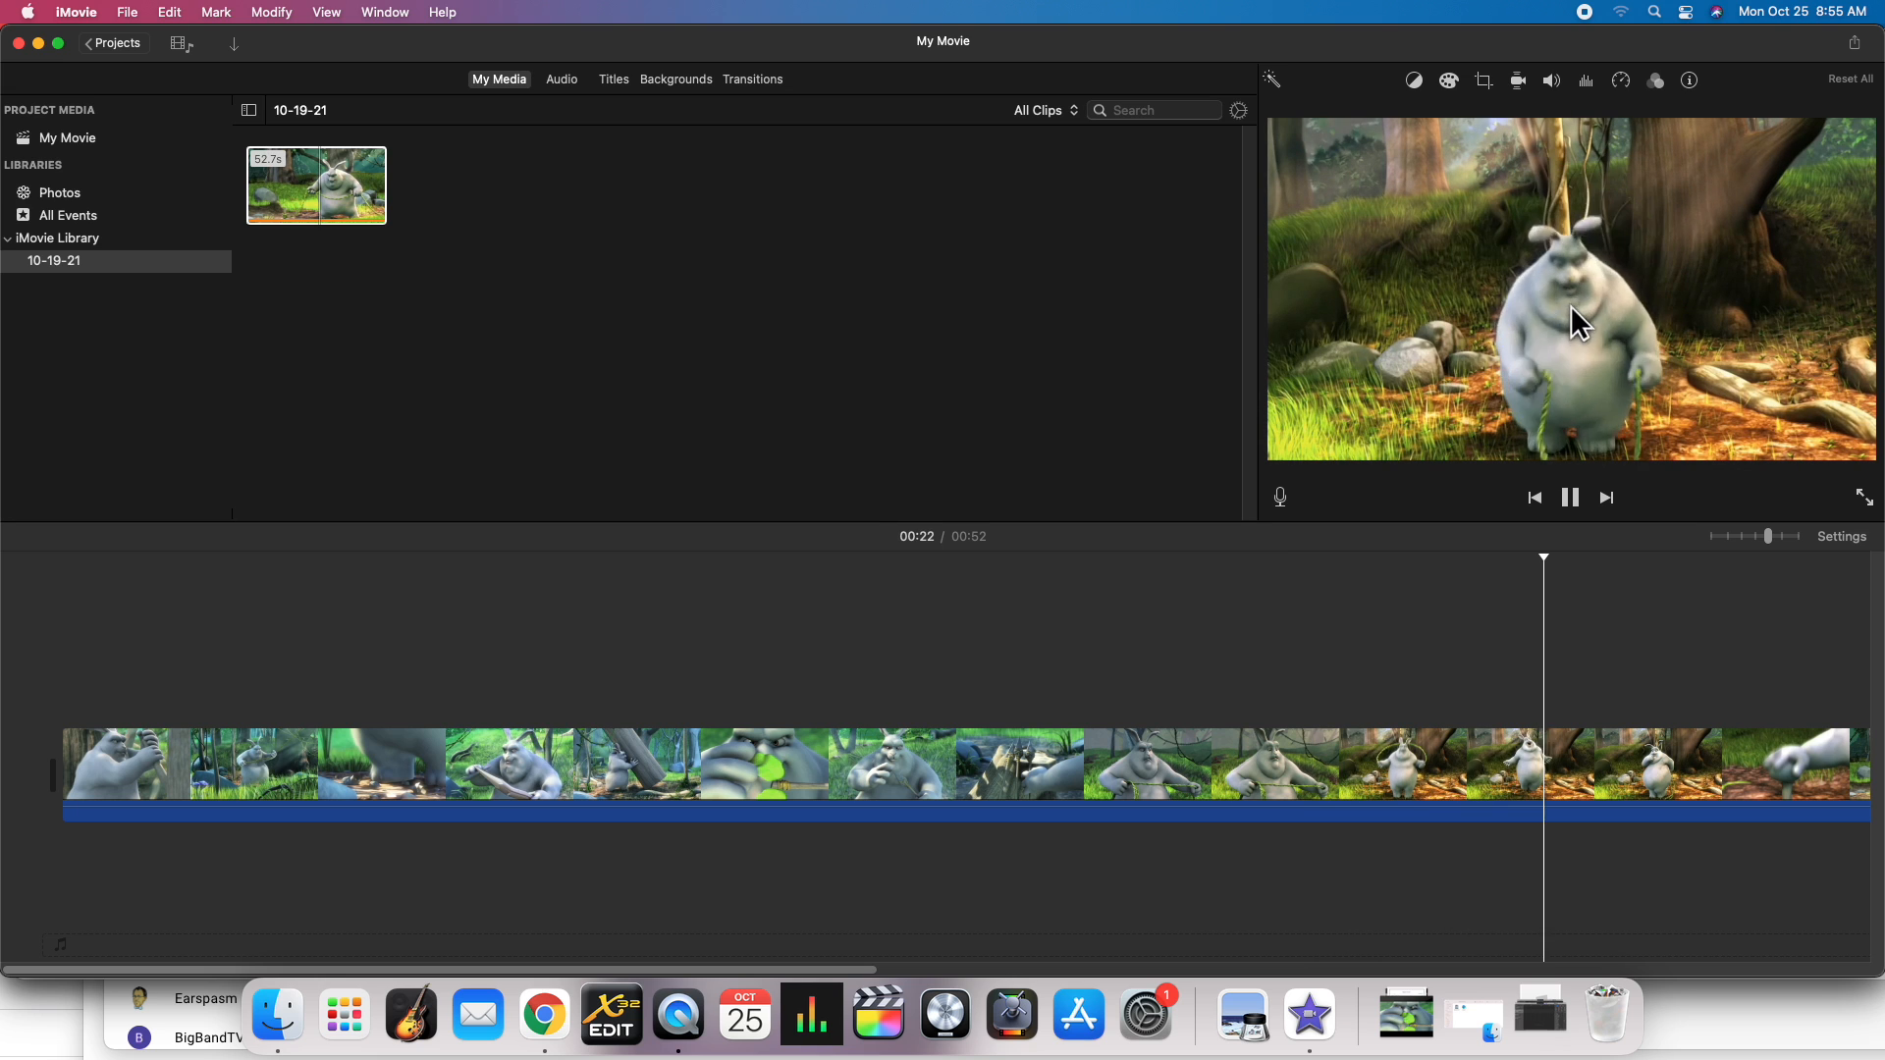
{"action": "key", "text": "space"}
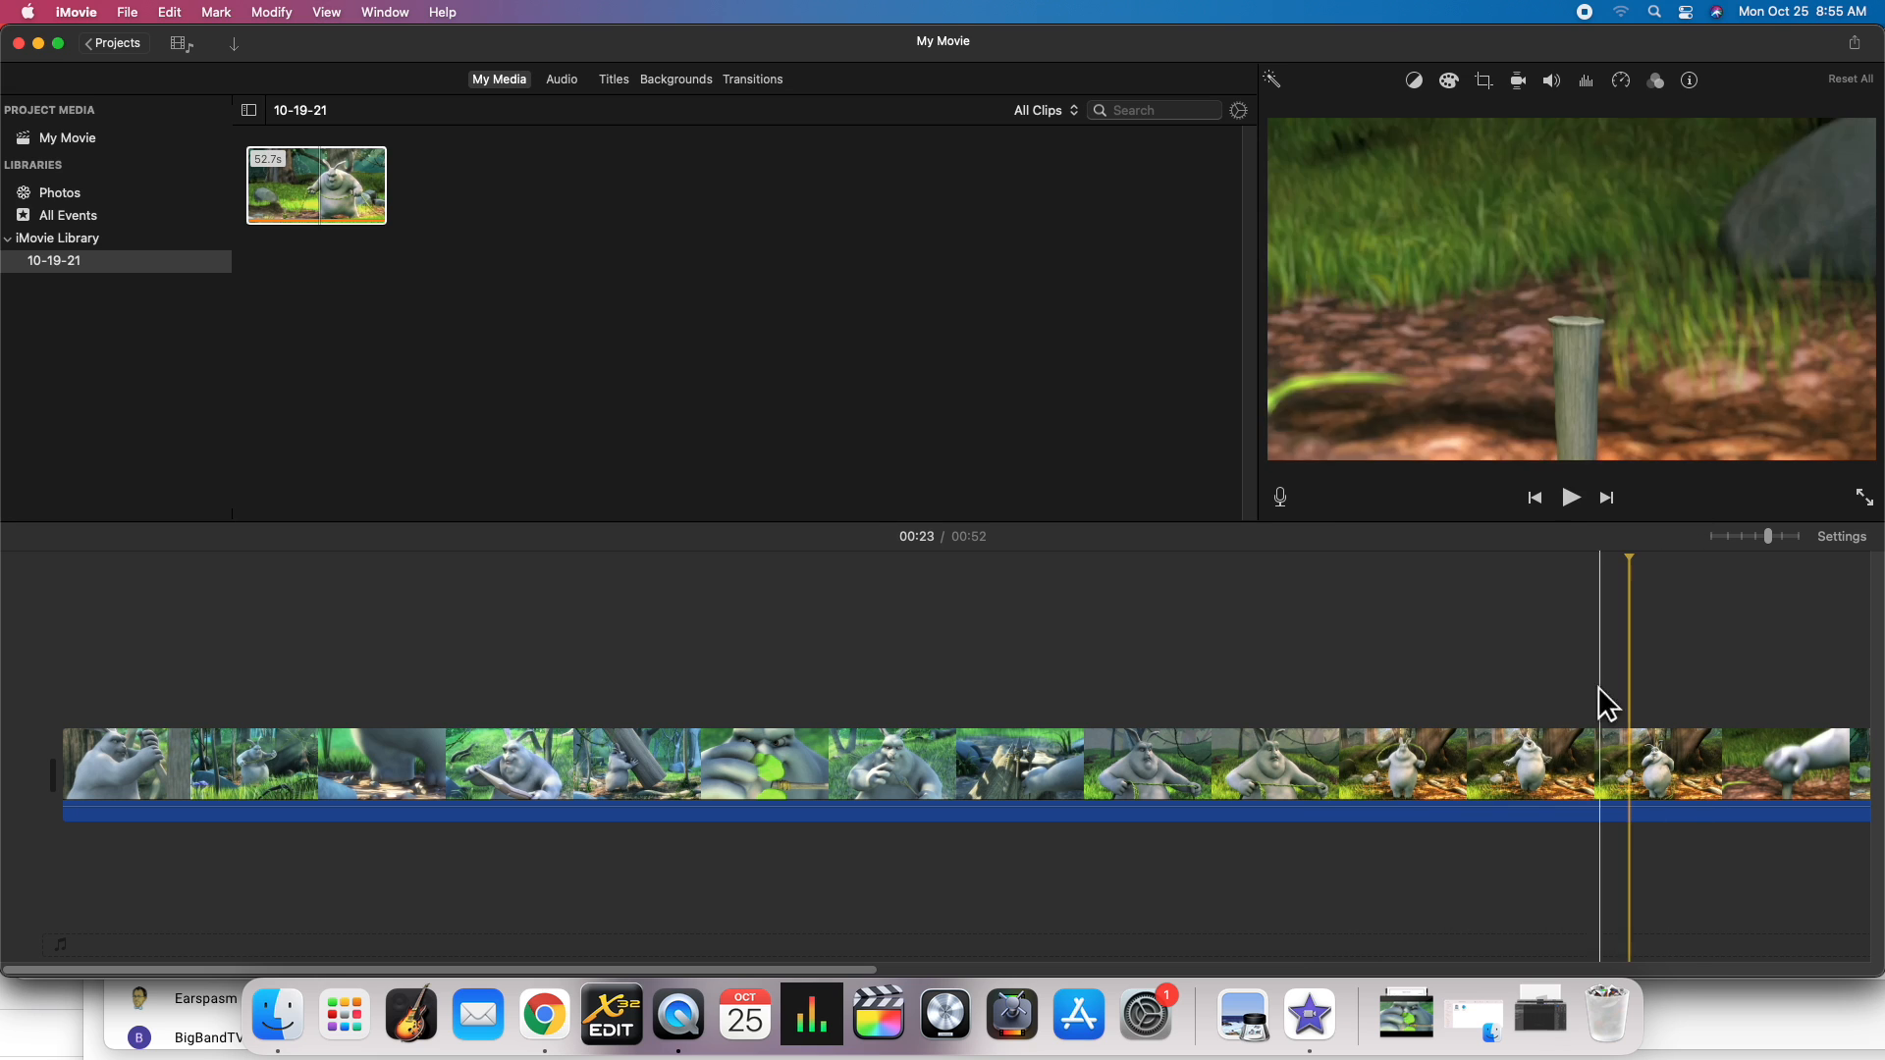
Step: Move the playhead back frame by frame from about 00:22 to the start of the rope-jumping shot at about 00:19
{"action": "left_click", "coordinate": [1502, 756]}
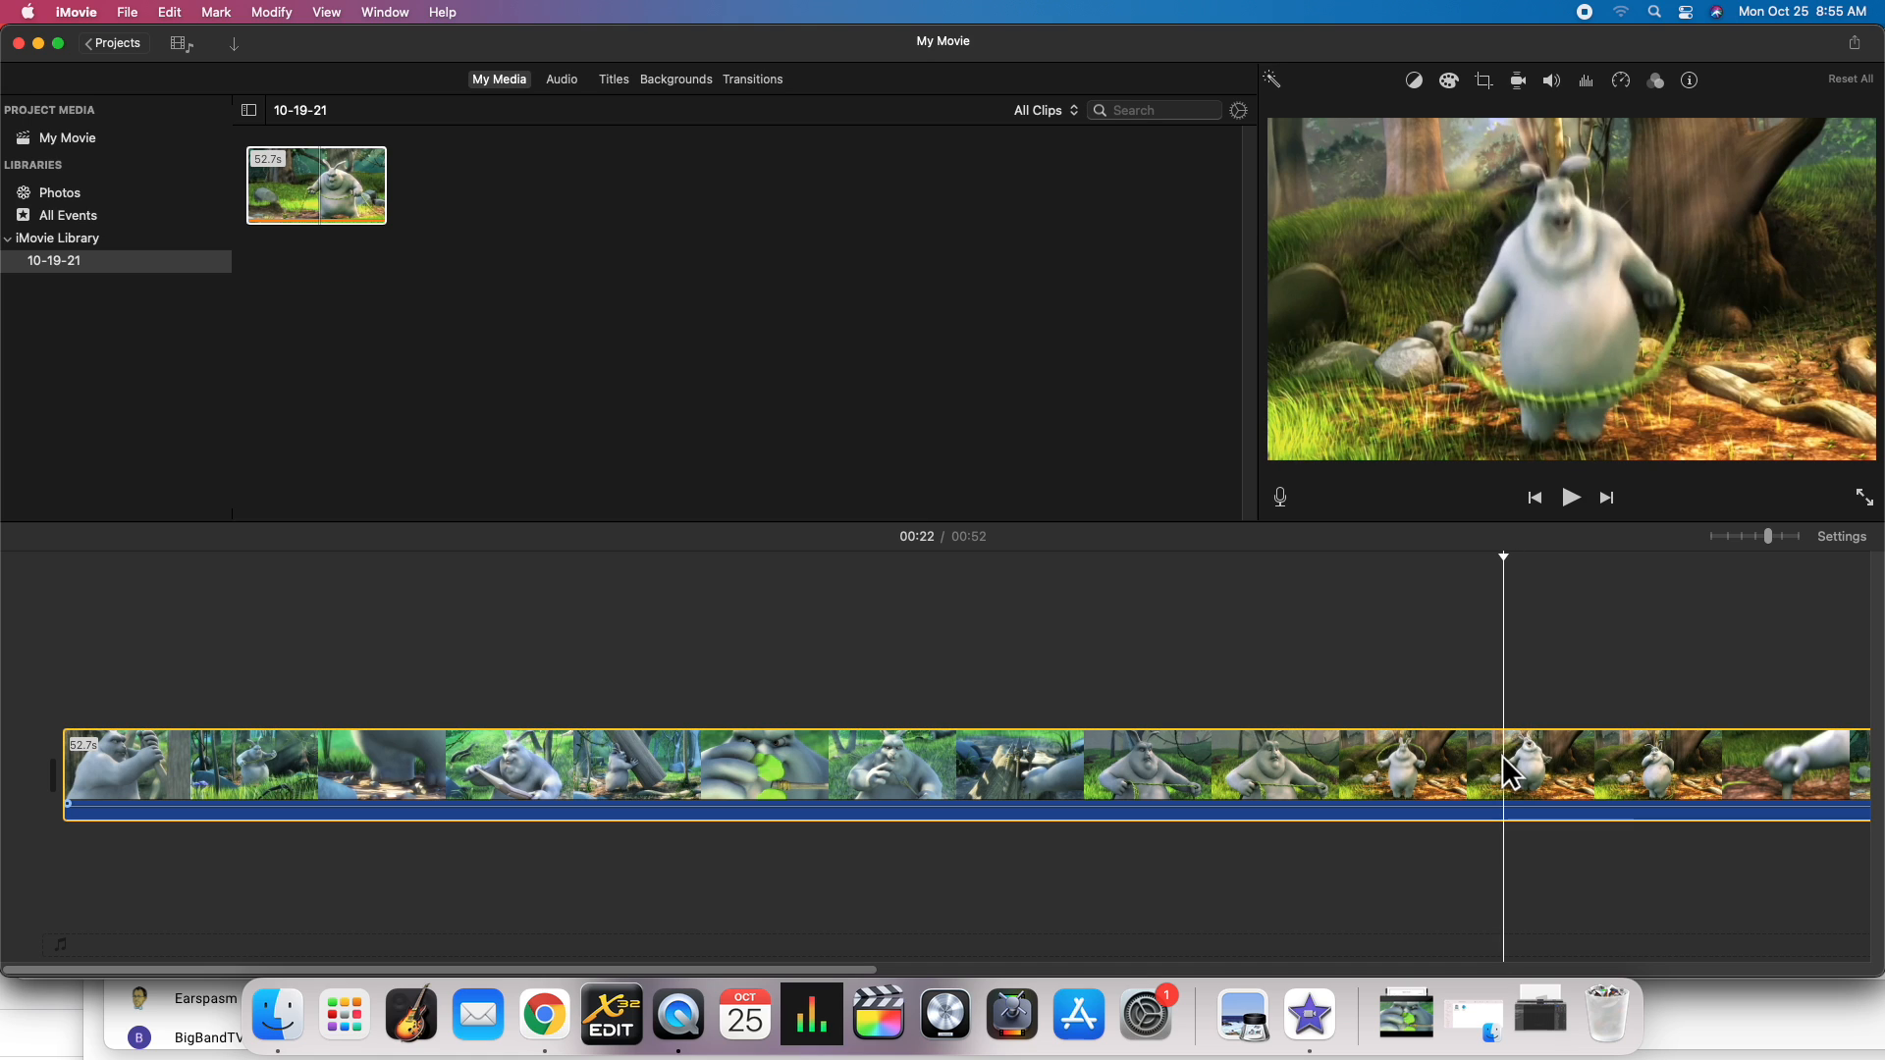
{"action": "key", "text": "Left"}
{"action": "key", "text": "Left"}
{"action": "key", "text": "Left"}
{"action": "key", "text": "Left"}
{"action": "key", "text": "Left"}
{"action": "key", "text": "Left"}
{"action": "key", "text": "Left"}
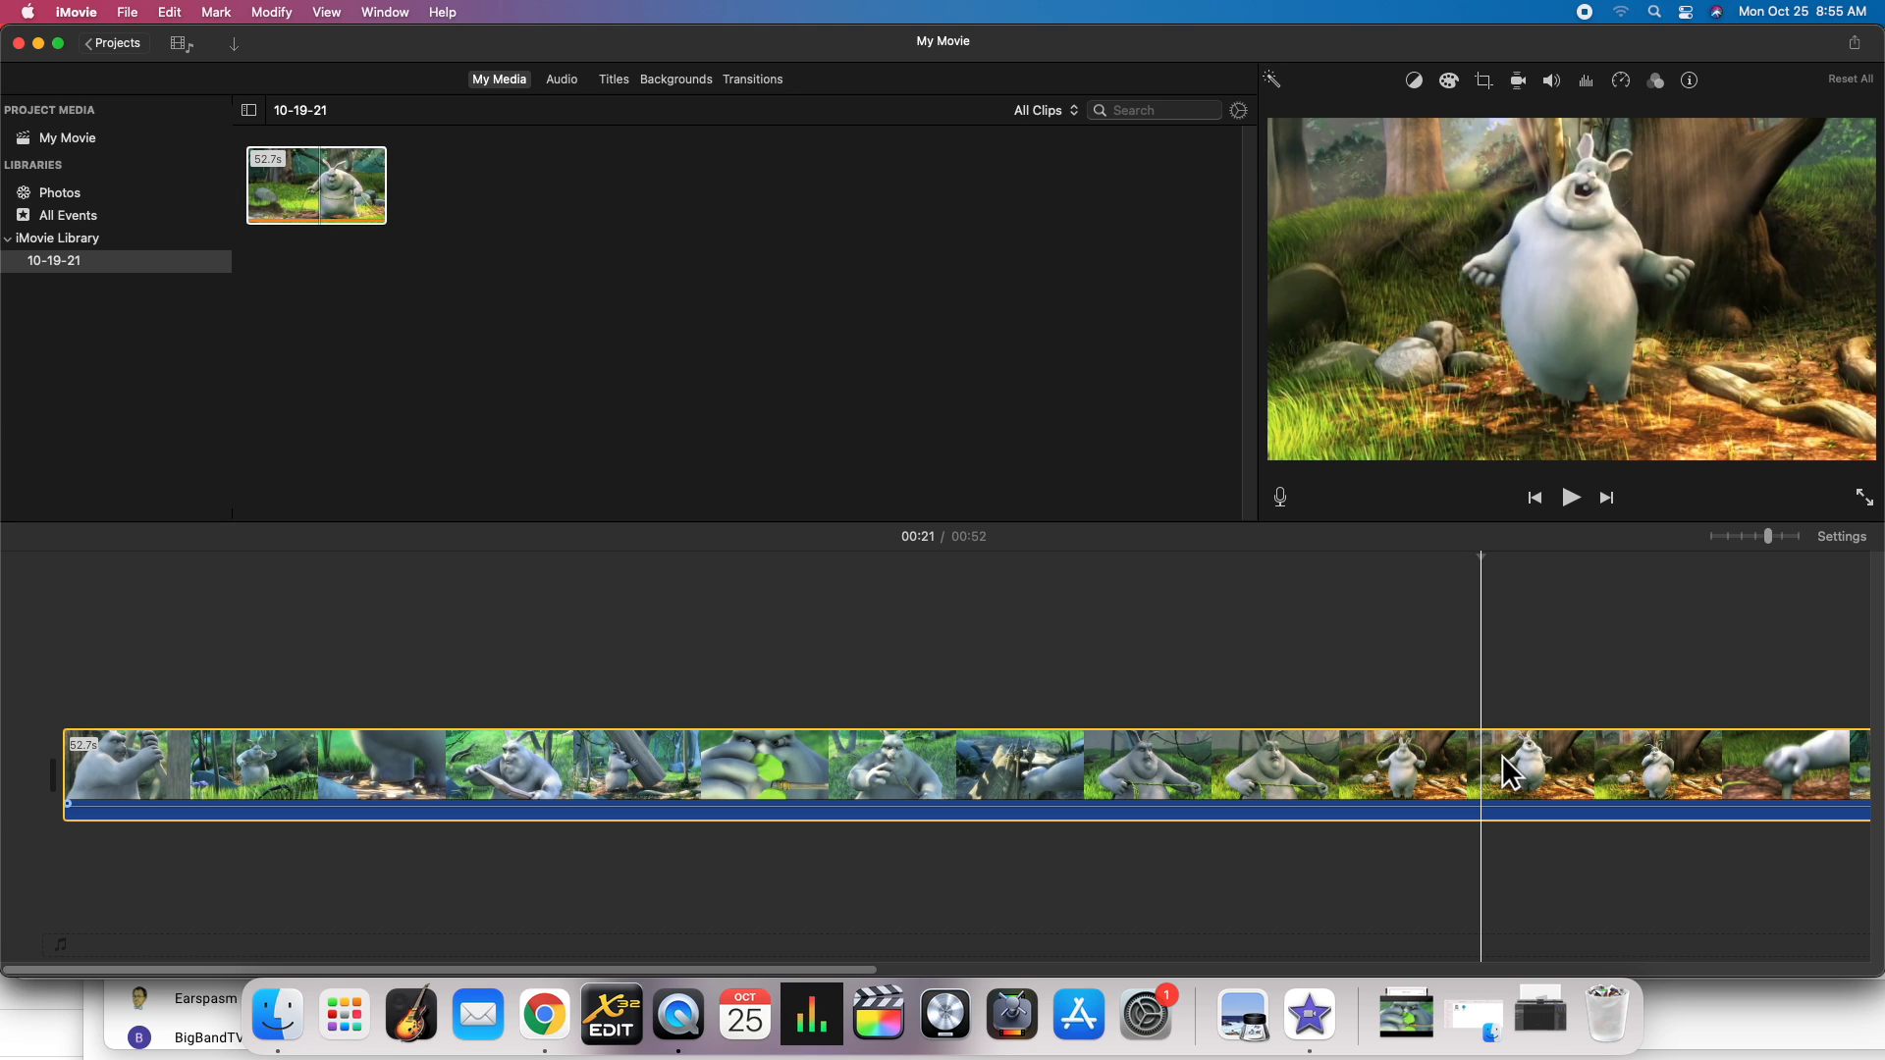
{"action": "key", "text": "Left"}
{"action": "key", "text": "Left"}
{"action": "key", "text": "Left"}
{"action": "key", "text": "Left"}
{"action": "key", "text": "Left"}
{"action": "key", "text": "Left"}
{"action": "key", "text": "Left"}
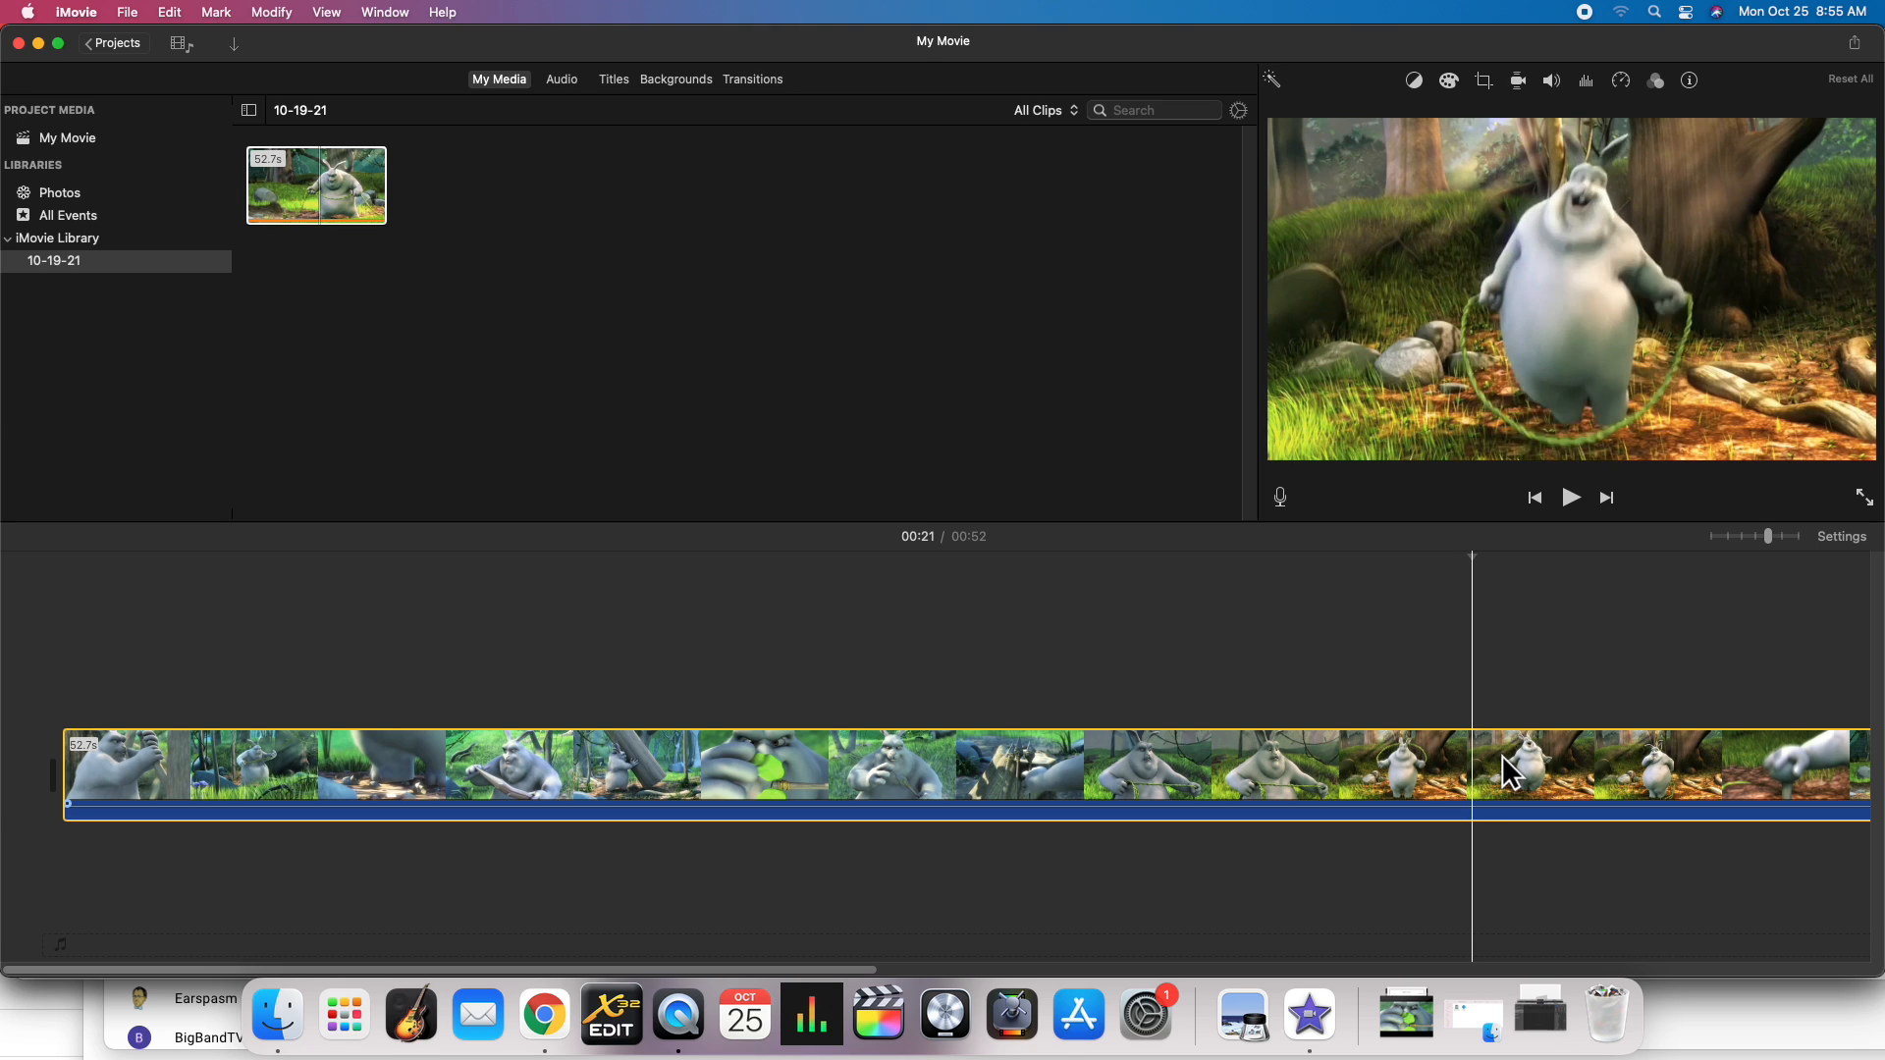
{"action": "key", "text": "Left"}
{"action": "key", "text": "Left"}
{"action": "key", "text": "Left"}
{"action": "key", "text": "Left"}
{"action": "key", "text": "Left"}
{"action": "key", "text": "Left"}
{"action": "key", "text": "Left"}
{"action": "key", "text": "Left"}
{"action": "key", "text": "Left"}
{"action": "key", "text": "Left"}
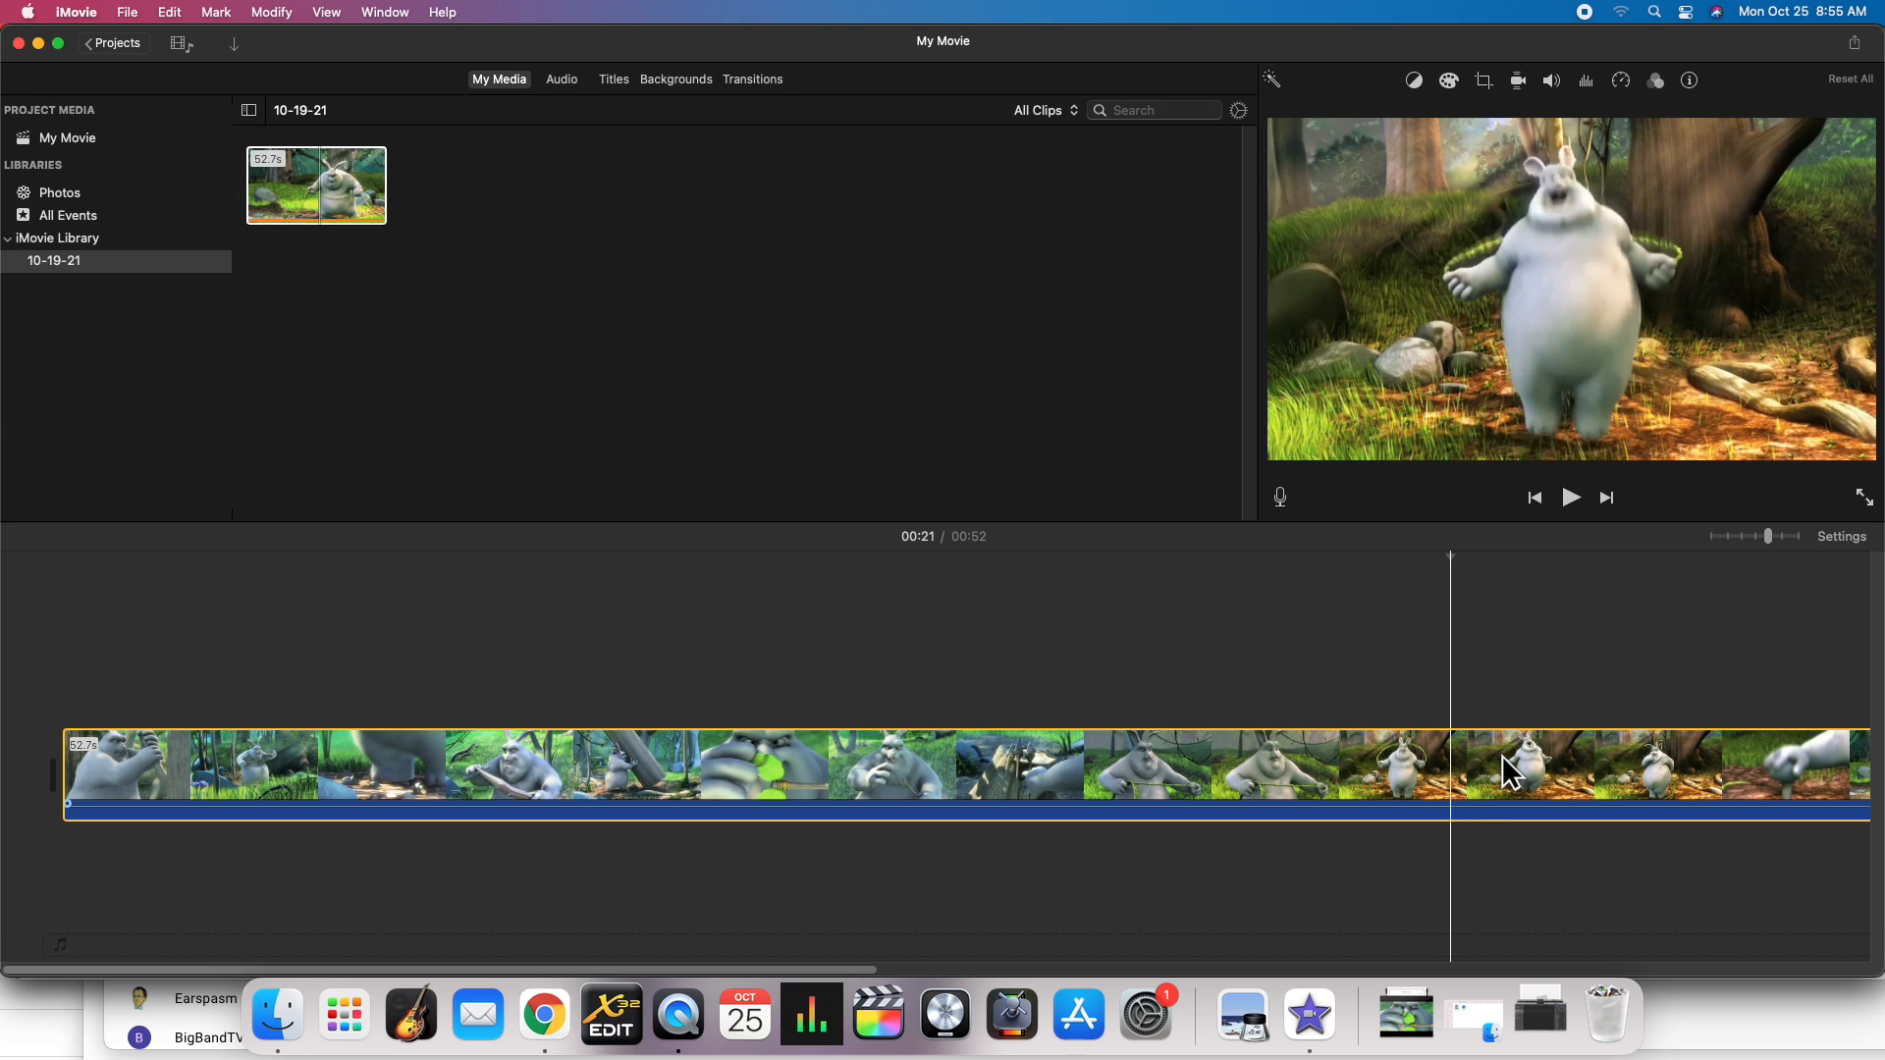
{"action": "key", "text": "Left"}
{"action": "key", "text": "Left"}
{"action": "key", "text": "Left"}
{"action": "key", "text": "Left"}
{"action": "key", "text": "Left"}
{"action": "key", "text": "Left"}
{"action": "key", "text": "Left"}
{"action": "key", "text": "Left"}
{"action": "key", "text": "Left"}
{"action": "key", "text": "Left"}
{"action": "key", "text": "Left"}
{"action": "key", "text": "Left"}
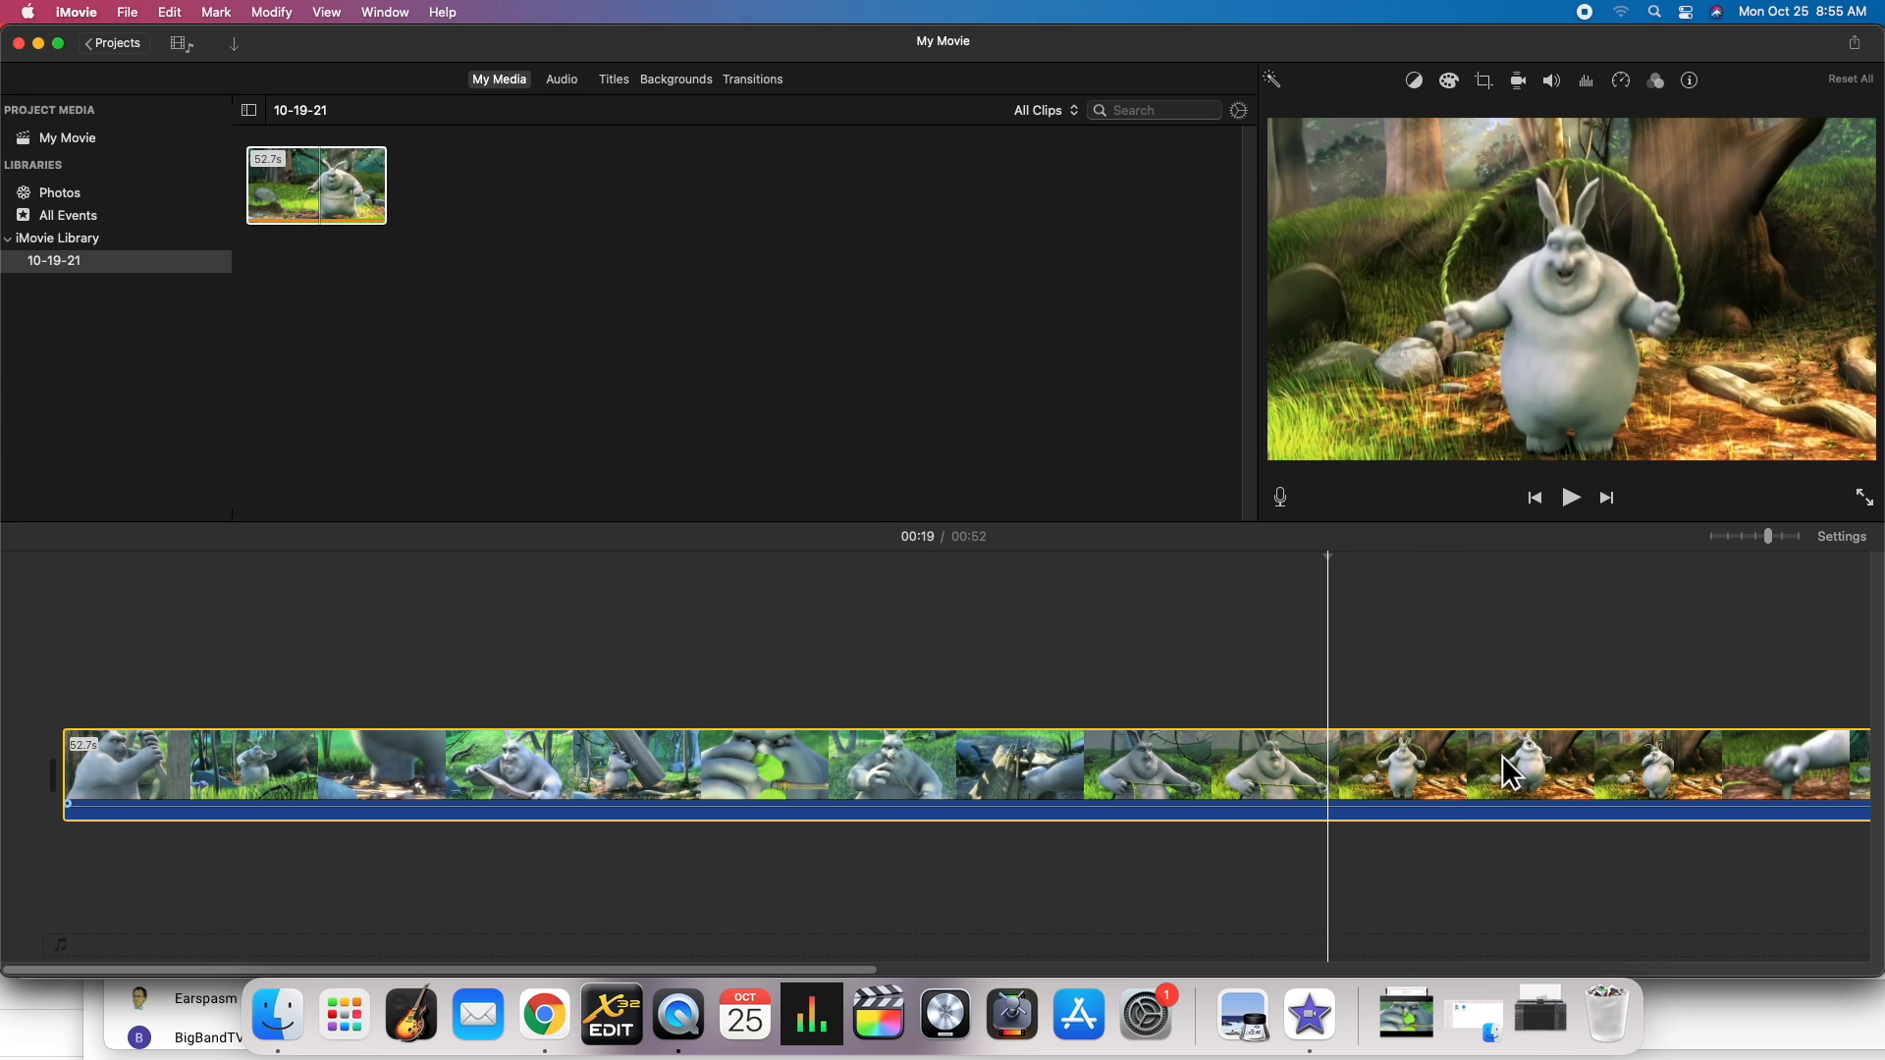
Step: Split the clip at the cut between the rope close-up and the rope-jumping shot, at about 00:19
{"action": "key", "text": "Right"}
{"action": "key", "text": "Right"}
{"action": "key", "text": "Right"}
{"action": "key", "text": "Right"}
{"action": "key", "text": "Right"}
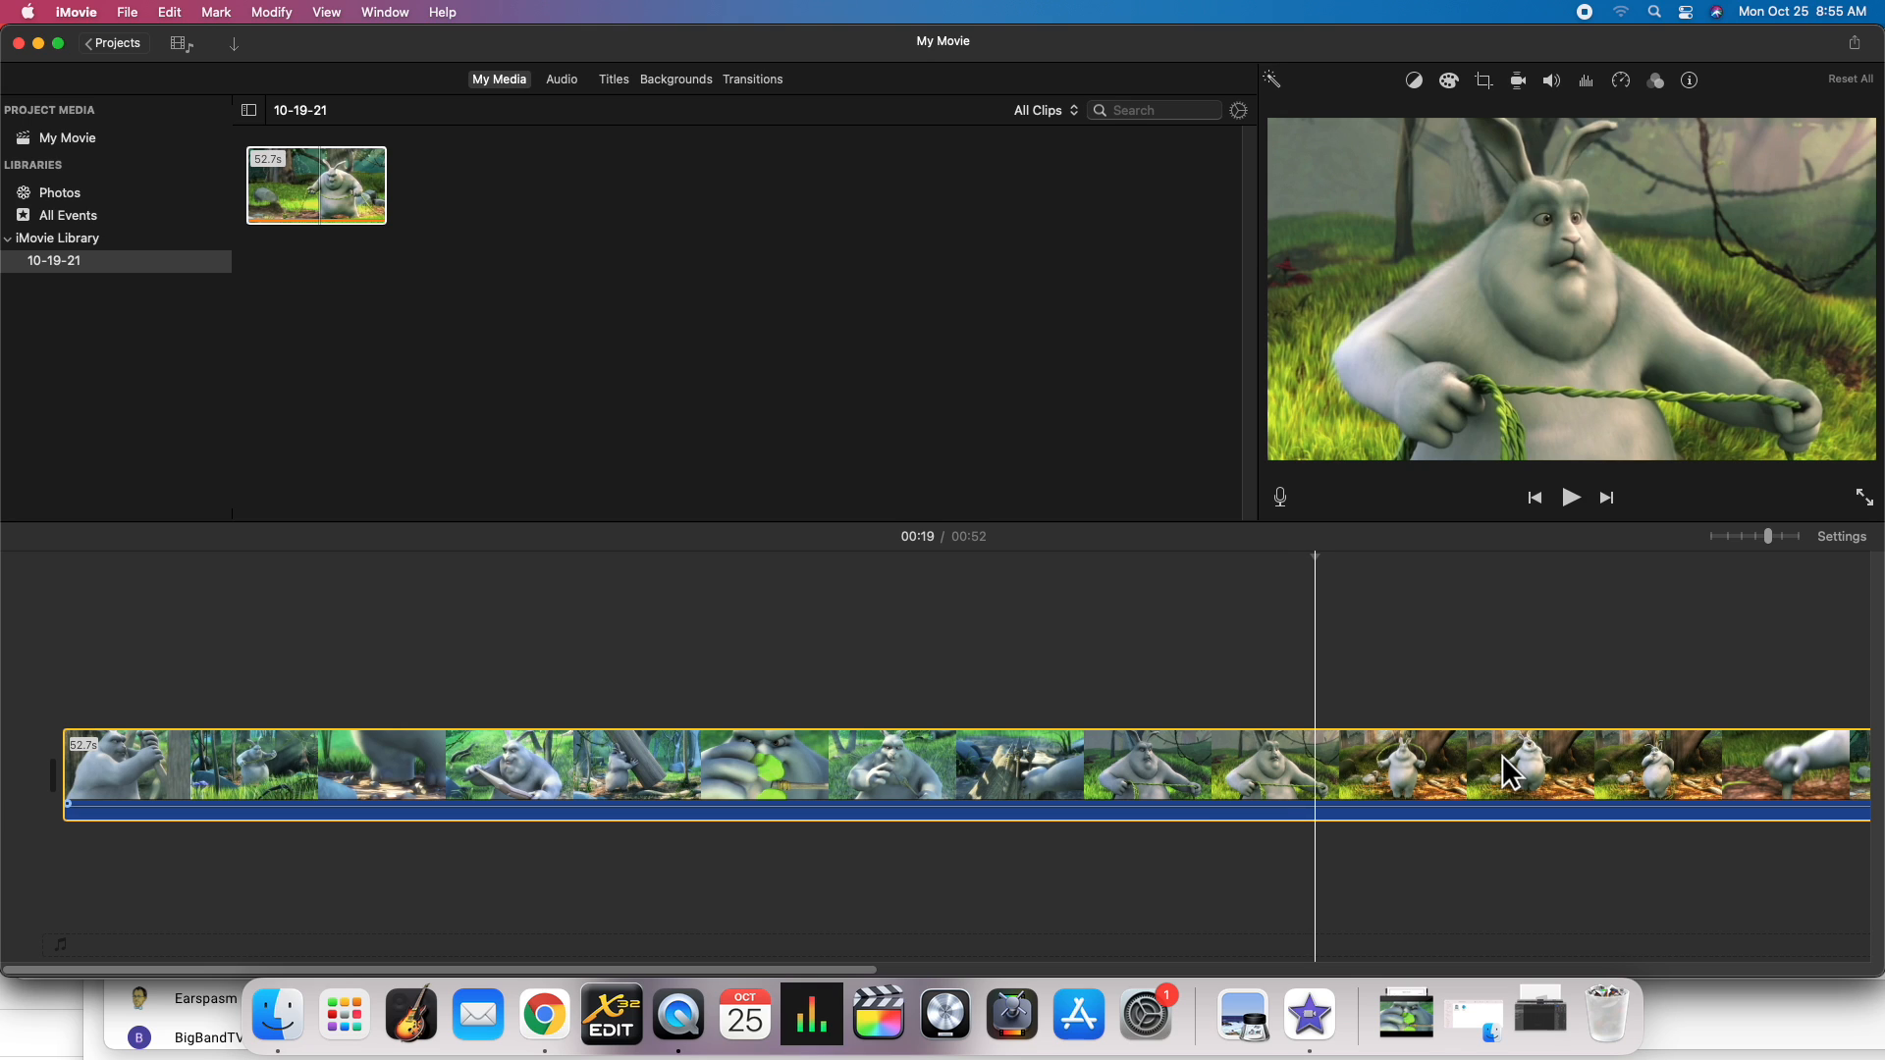
{"action": "key", "text": "Right"}
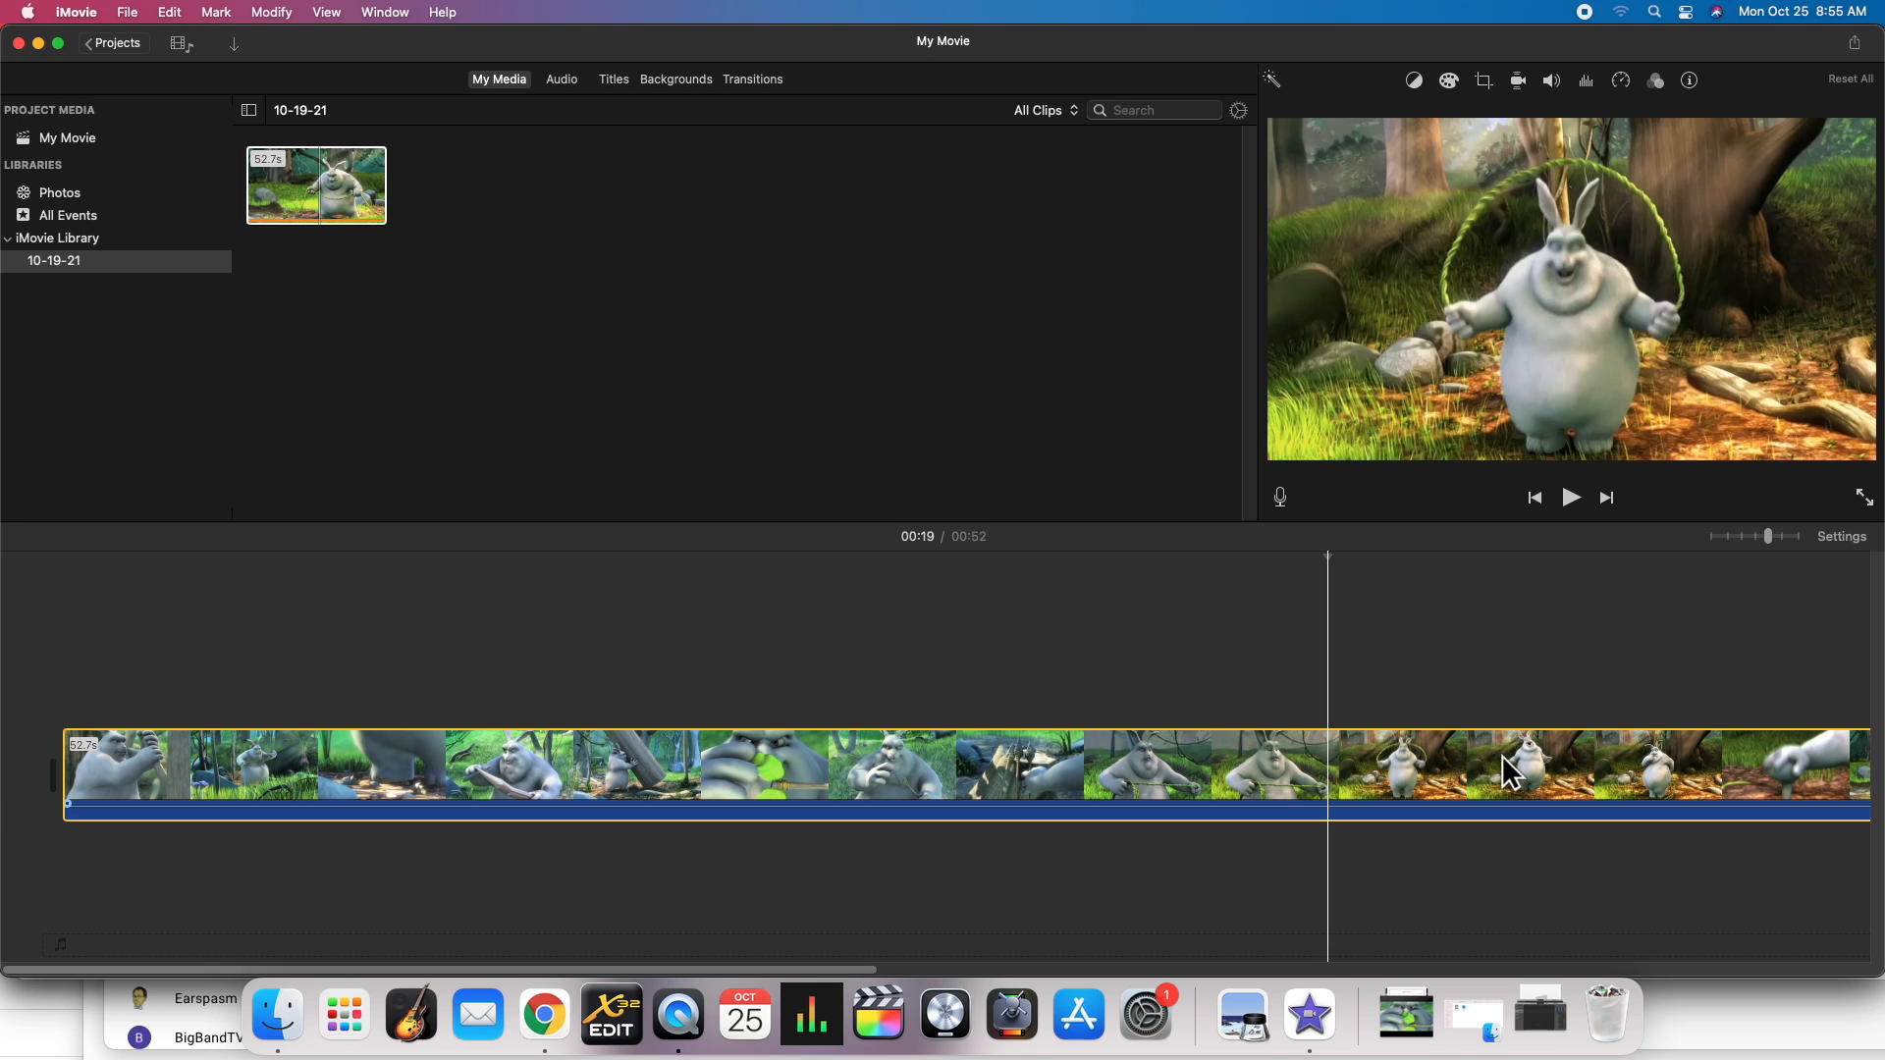
{"action": "key", "text": "Left"}
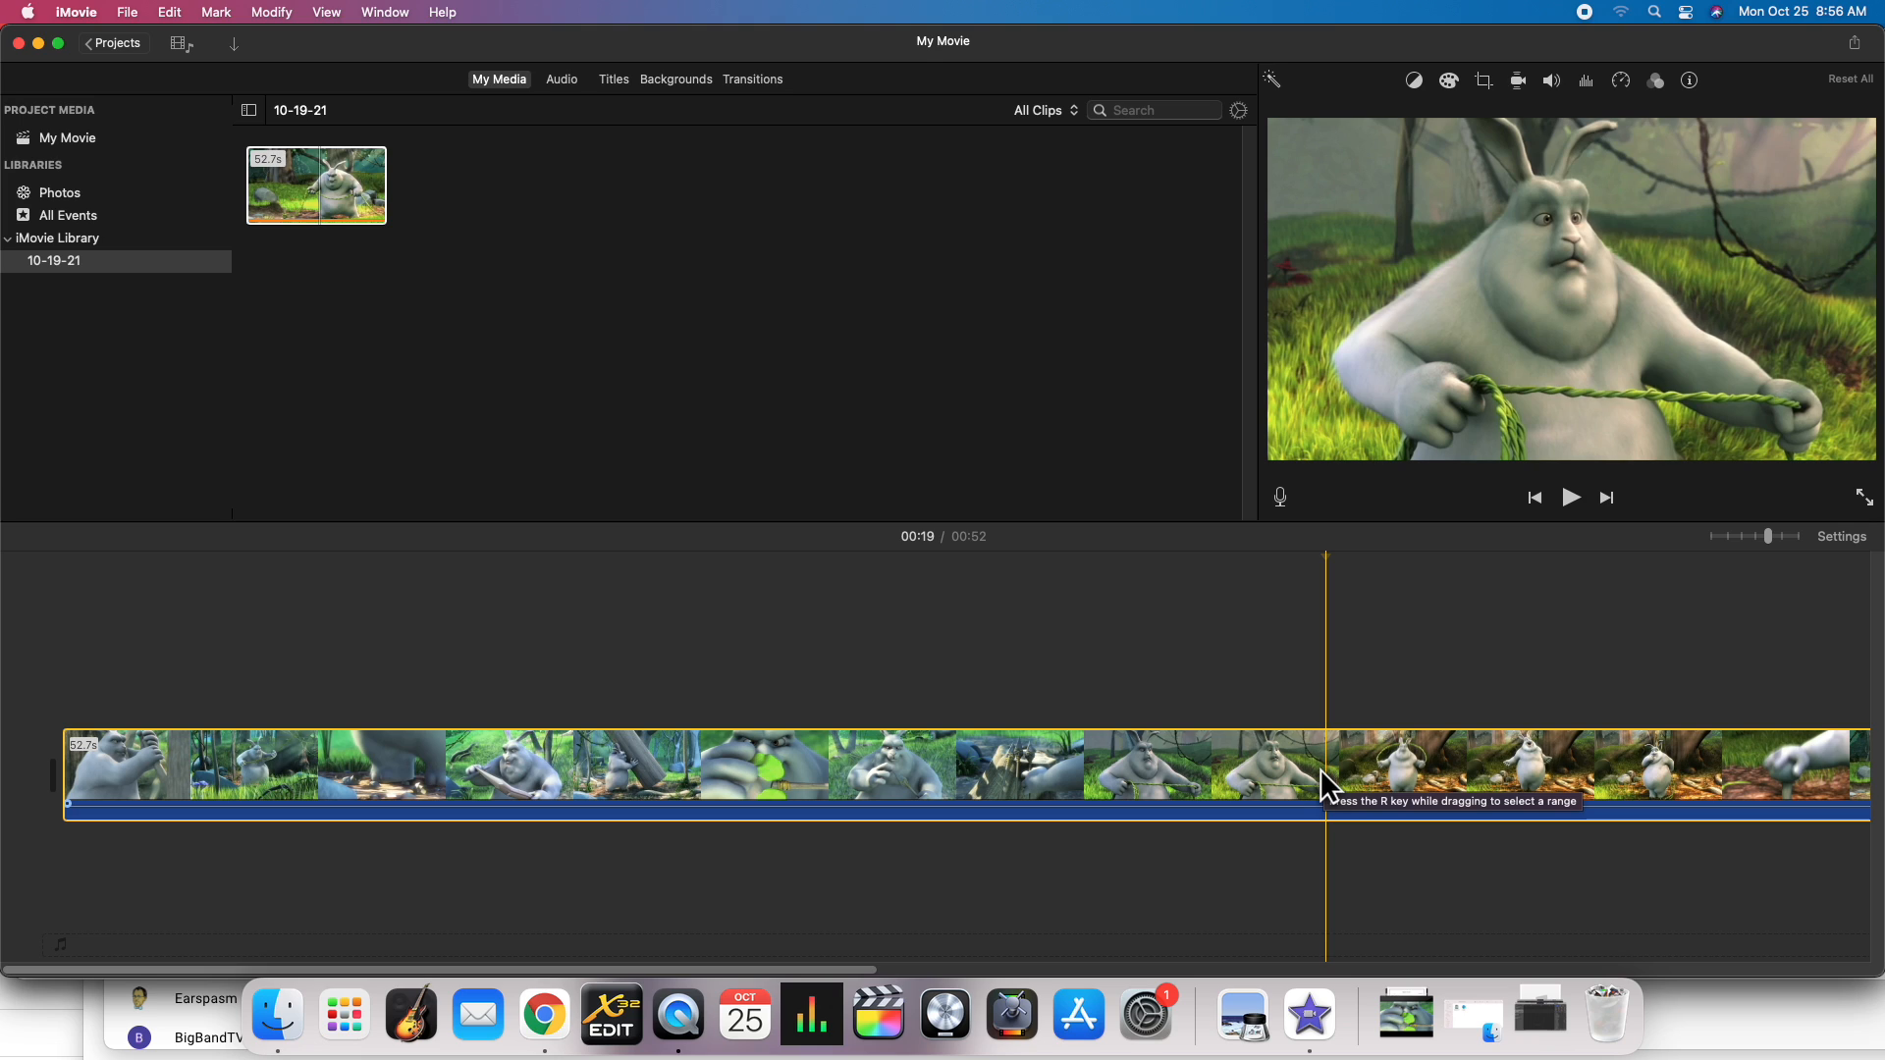
{"action": "key", "text": "super+b"}
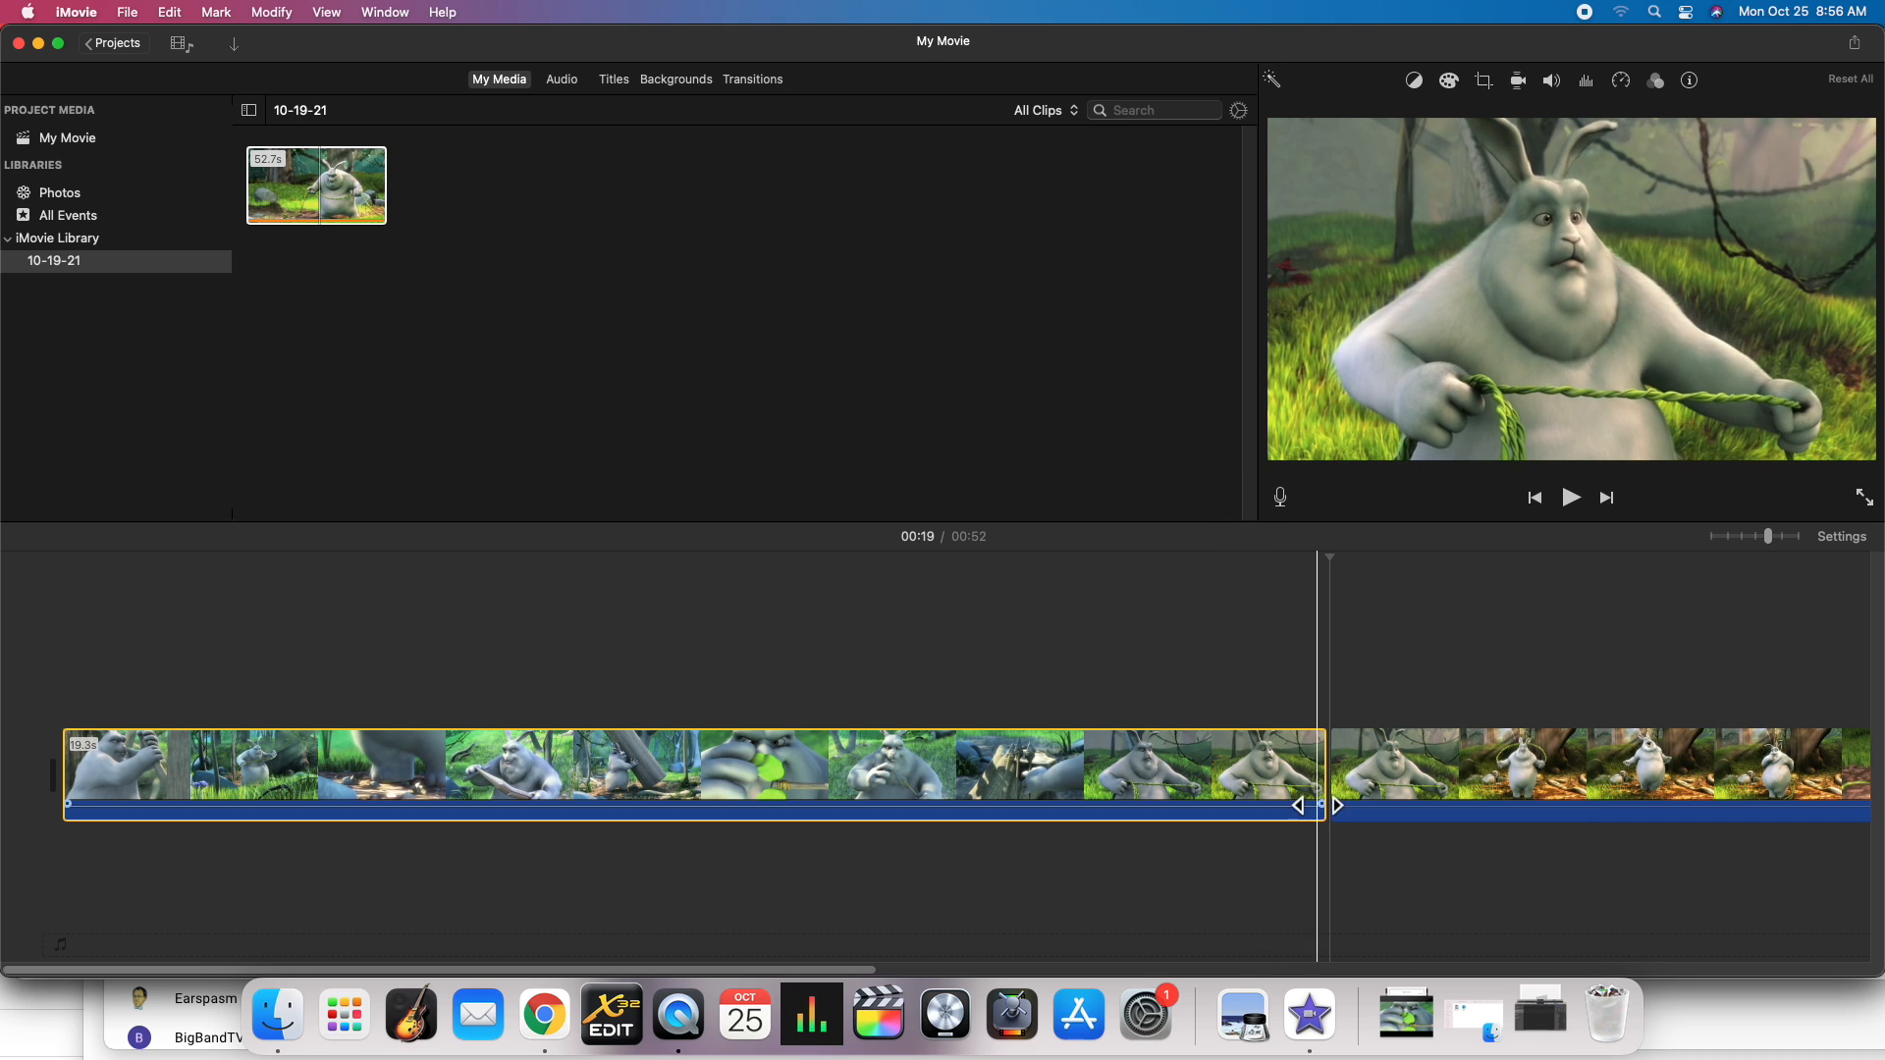
Step: Play the timeline from just before the split through the rope jumping and stop at about 00:22
{"action": "left_click", "coordinate": [1273, 553]}
{"action": "key", "text": "space"}
{"action": "key", "text": "space"}
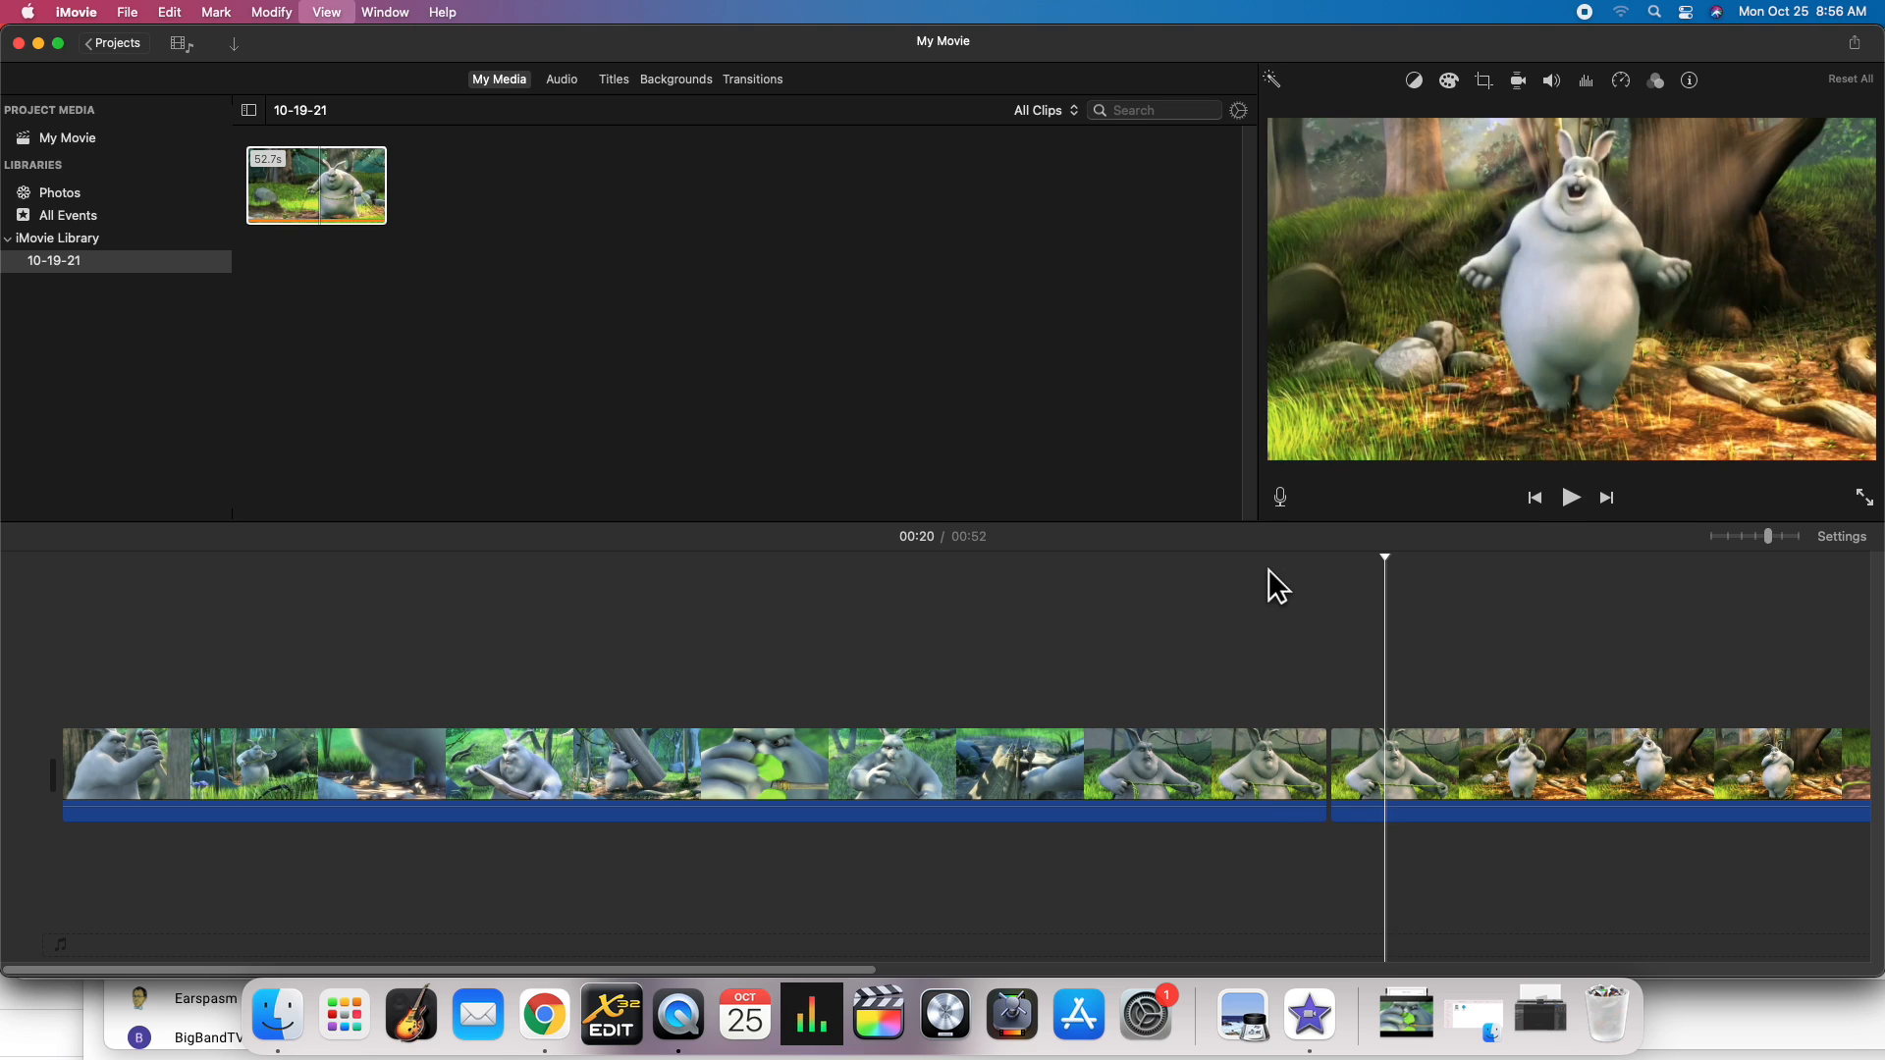
{"action": "key", "text": "Right"}
{"action": "key", "text": "Right"}
{"action": "key", "text": "Right"}
{"action": "key", "text": "space"}
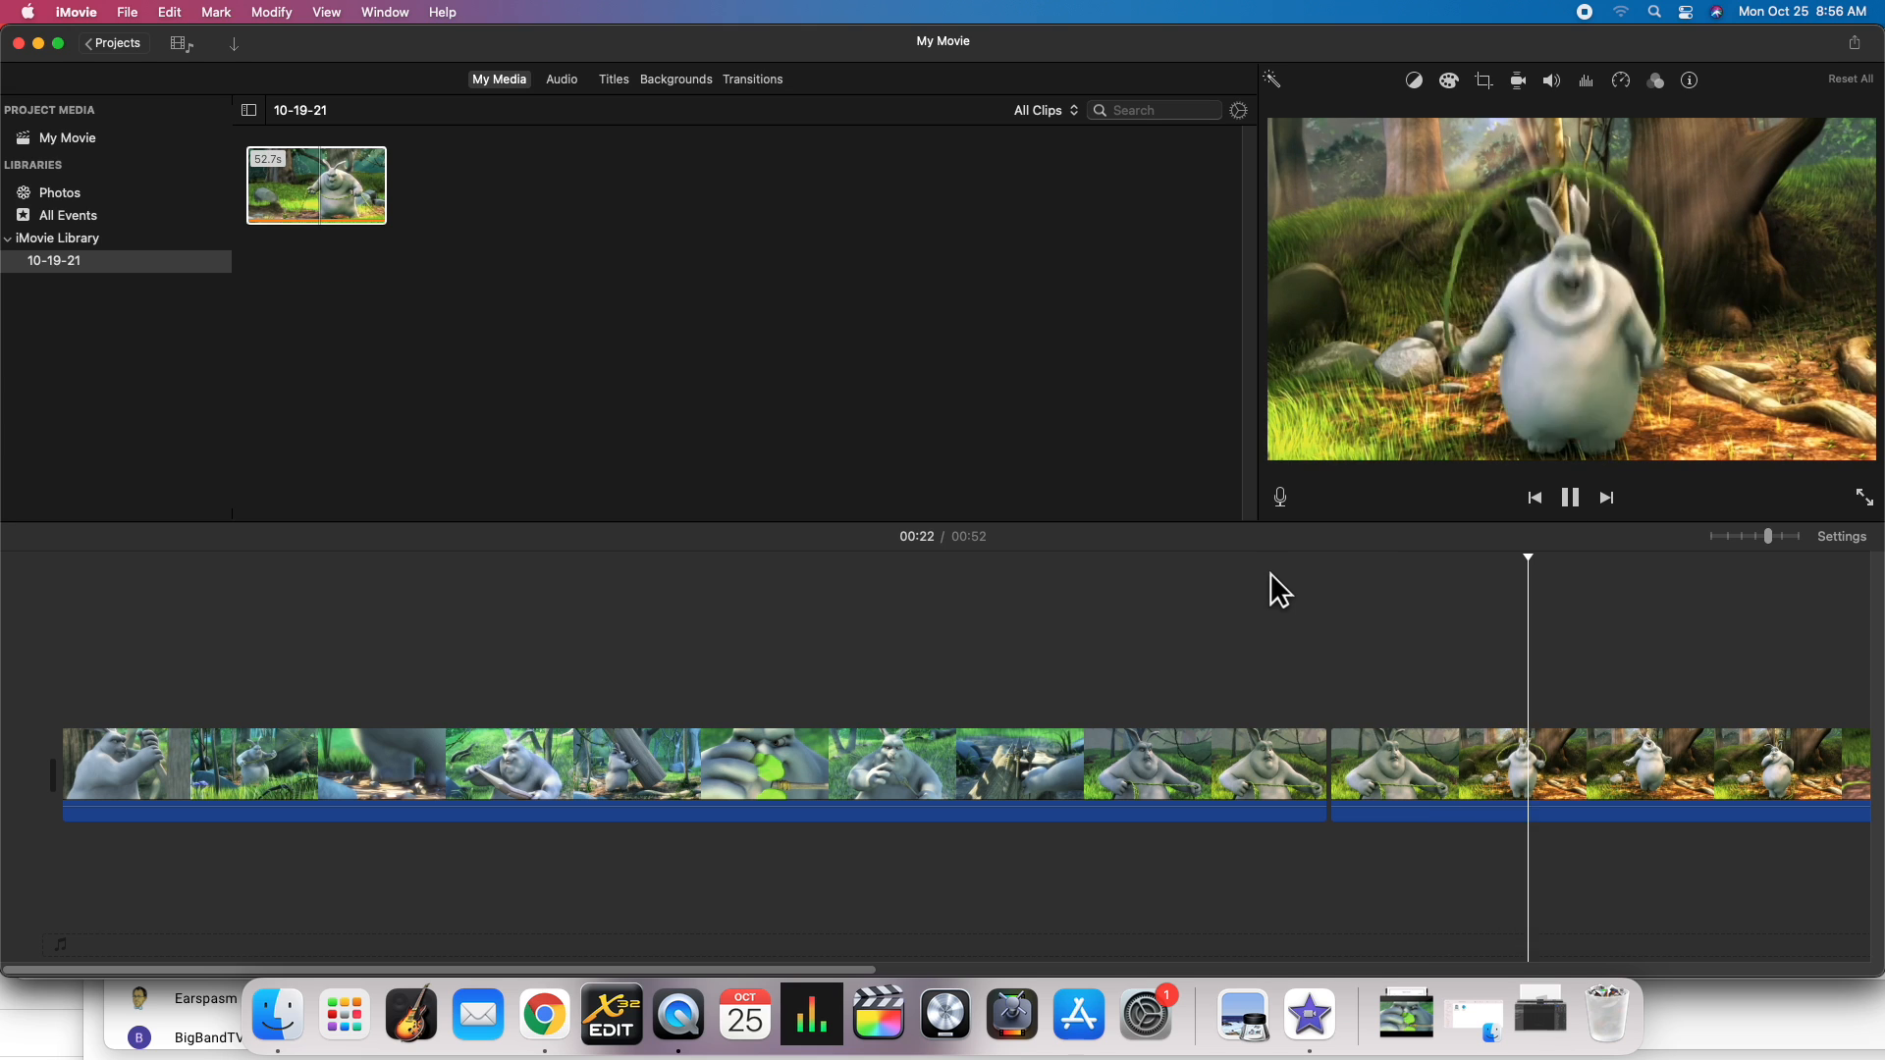
{"action": "key", "text": "space"}
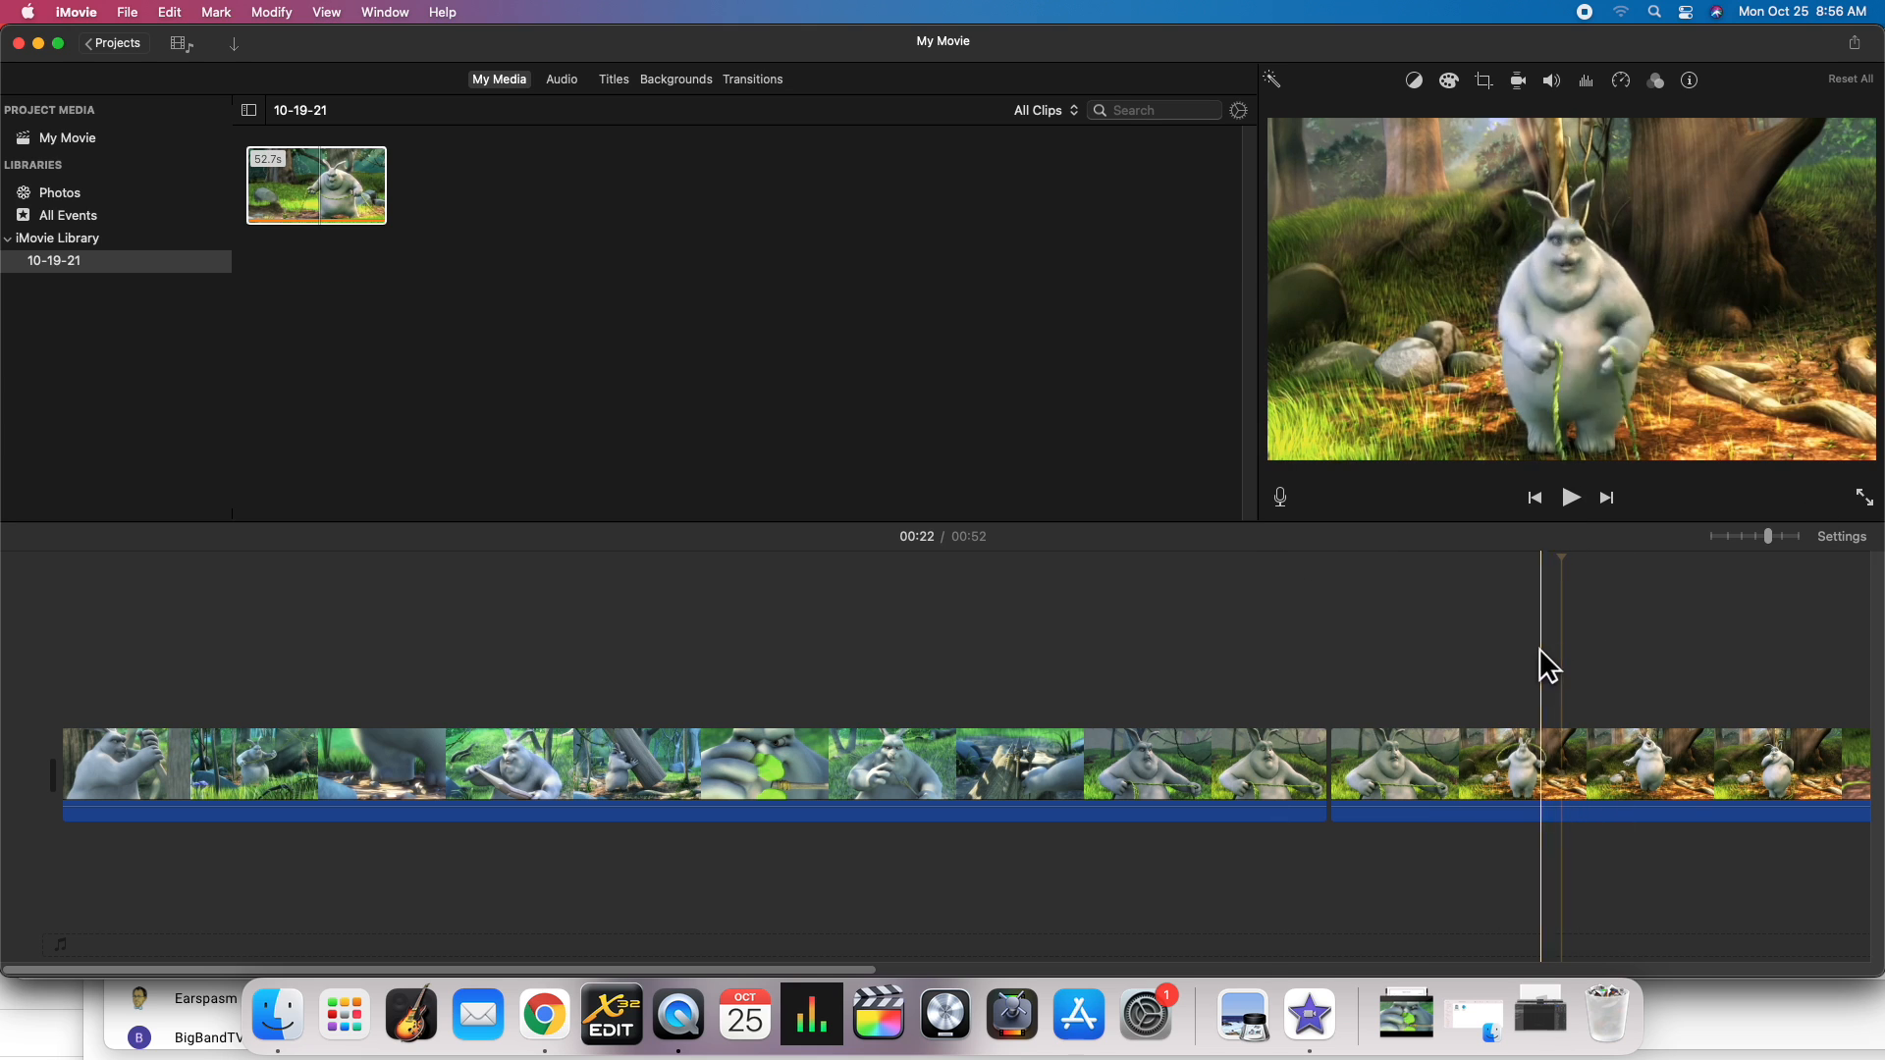
Step: Step back and forth frame by frame around 00:22 to examine where the bunny finishes jumping rope
{"action": "left_click", "coordinate": [1539, 655]}
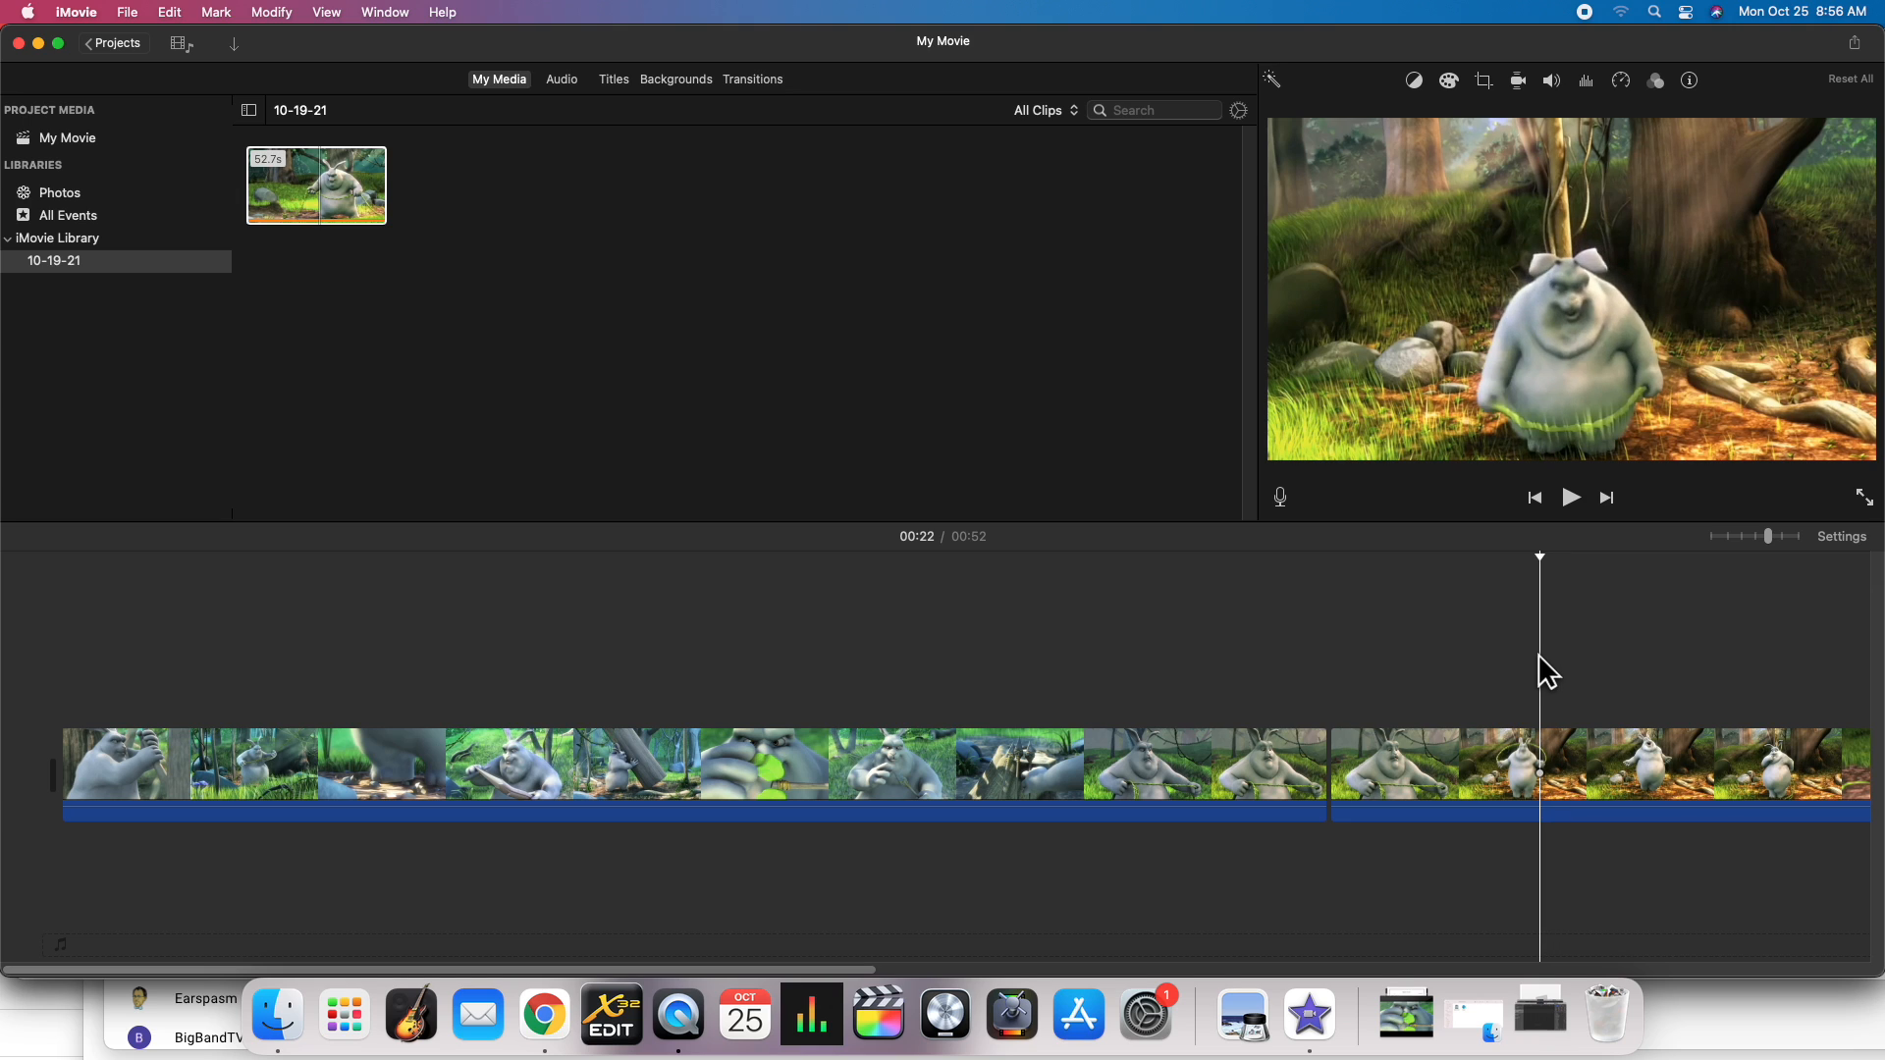
{"action": "key", "text": "Right"}
{"action": "key", "text": "Right"}
{"action": "key", "text": "Right"}
{"action": "key", "text": "Right"}
{"action": "key", "text": "Right"}
{"action": "key", "text": "Right"}
{"action": "key", "text": "Right"}
{"action": "key", "text": "Right"}
{"action": "key", "text": "Right"}
{"action": "key", "text": "Right"}
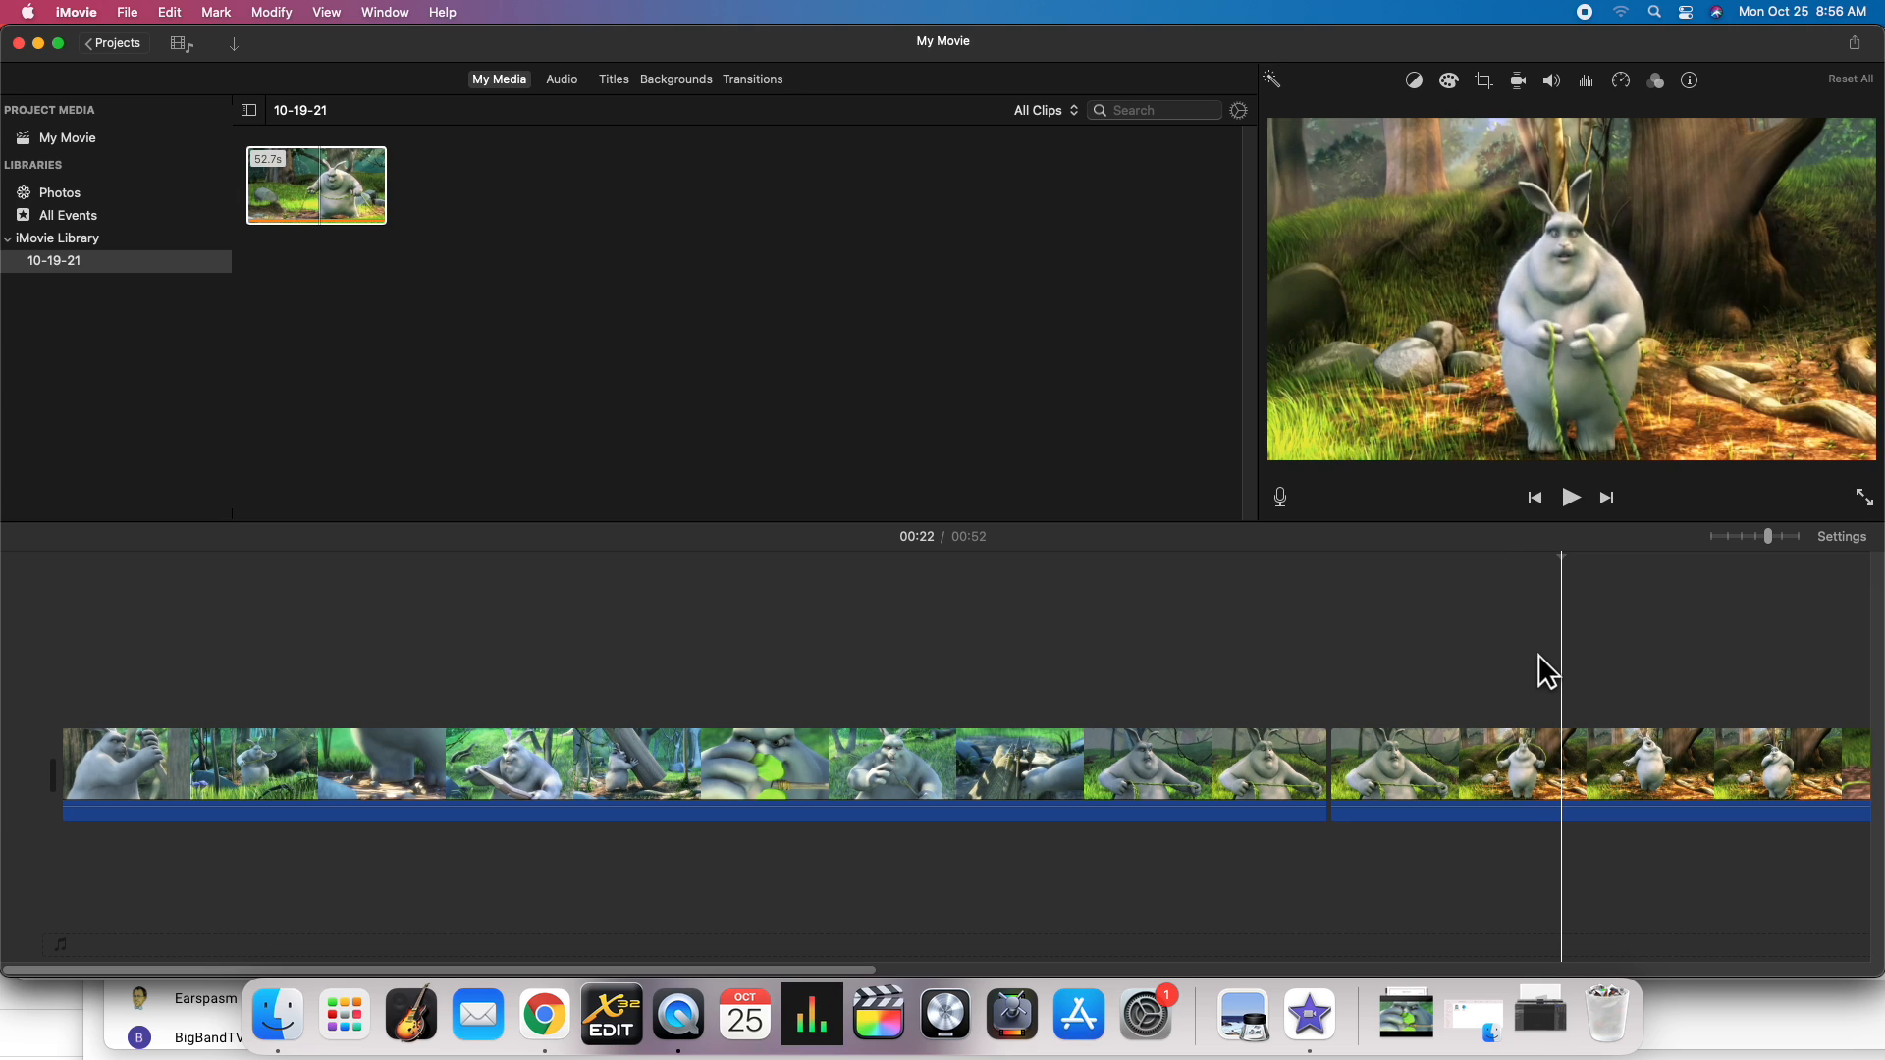
{"action": "key", "text": "Left"}
{"action": "key", "text": "Left"}
{"action": "key", "text": "Left"}
{"action": "key", "text": "Left"}
{"action": "key", "text": "Left"}
{"action": "key", "text": "Left"}
{"action": "key", "text": "Left"}
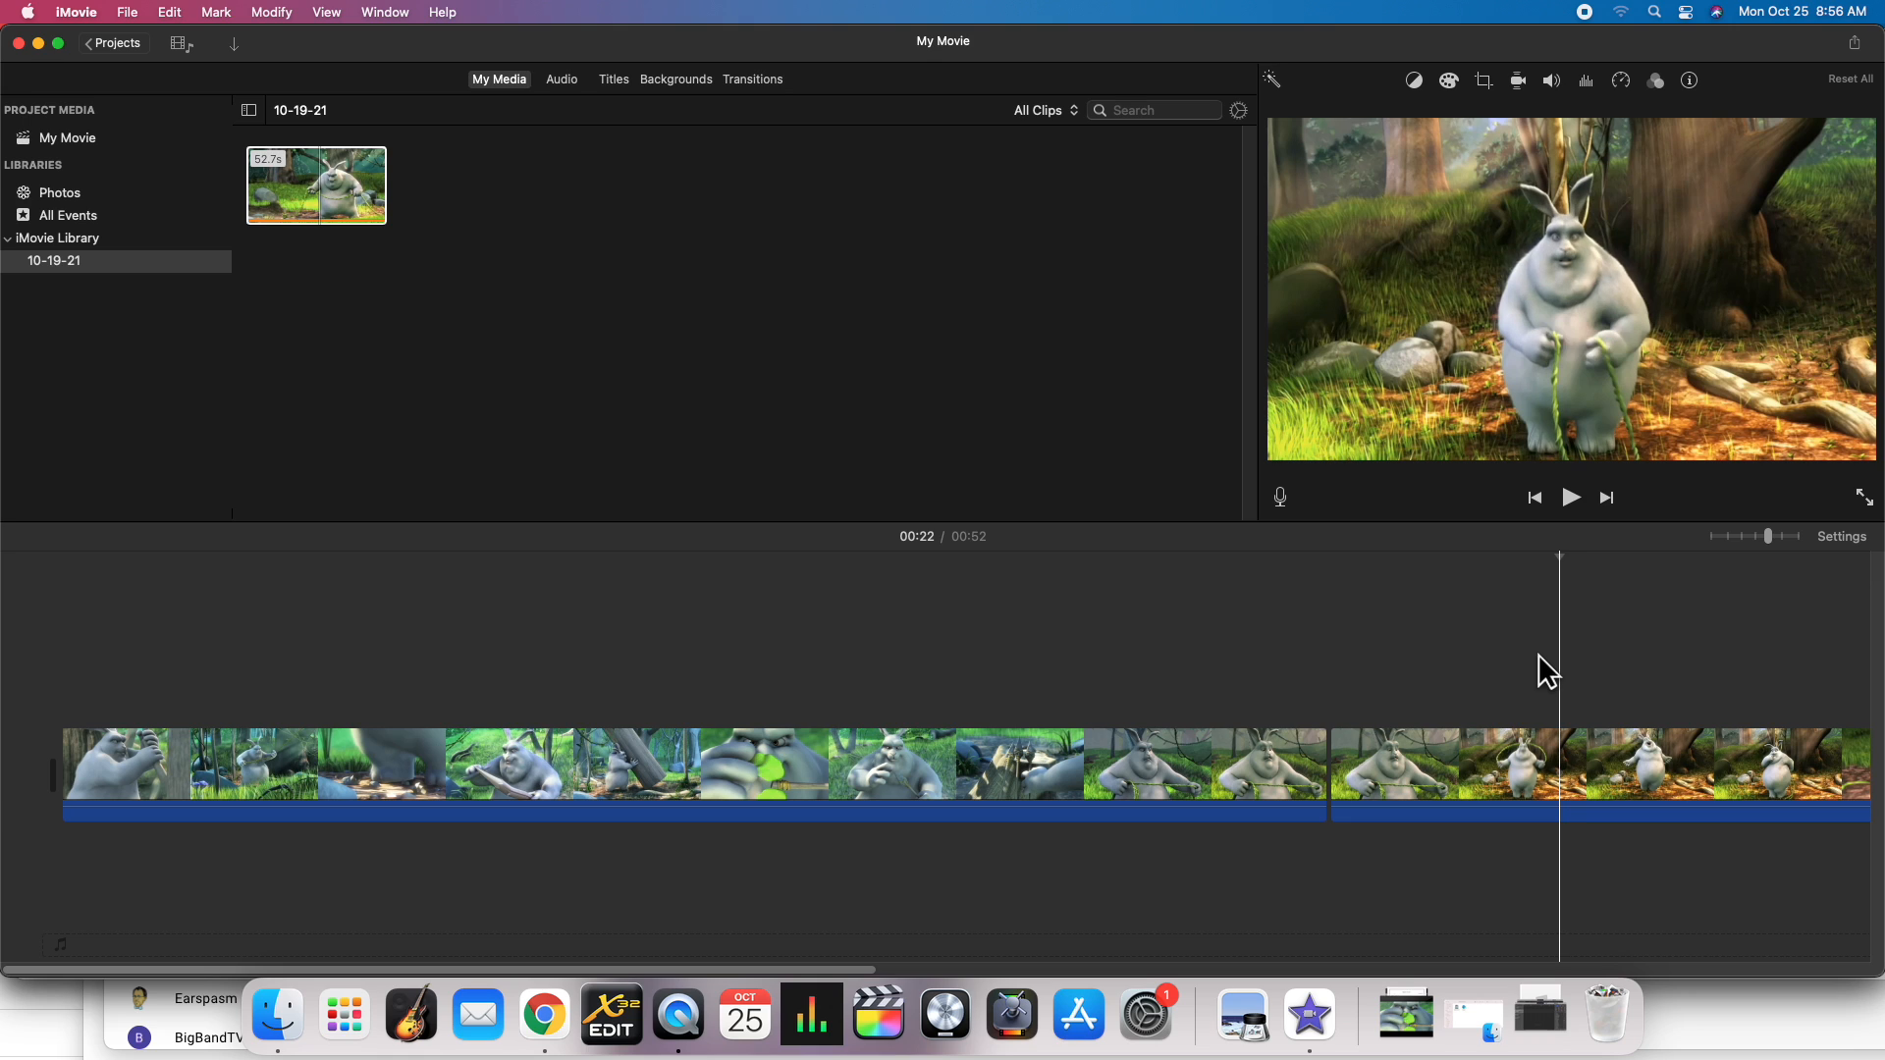
{"action": "key", "text": "Left"}
{"action": "key", "text": "Left"}
{"action": "key", "text": "Left"}
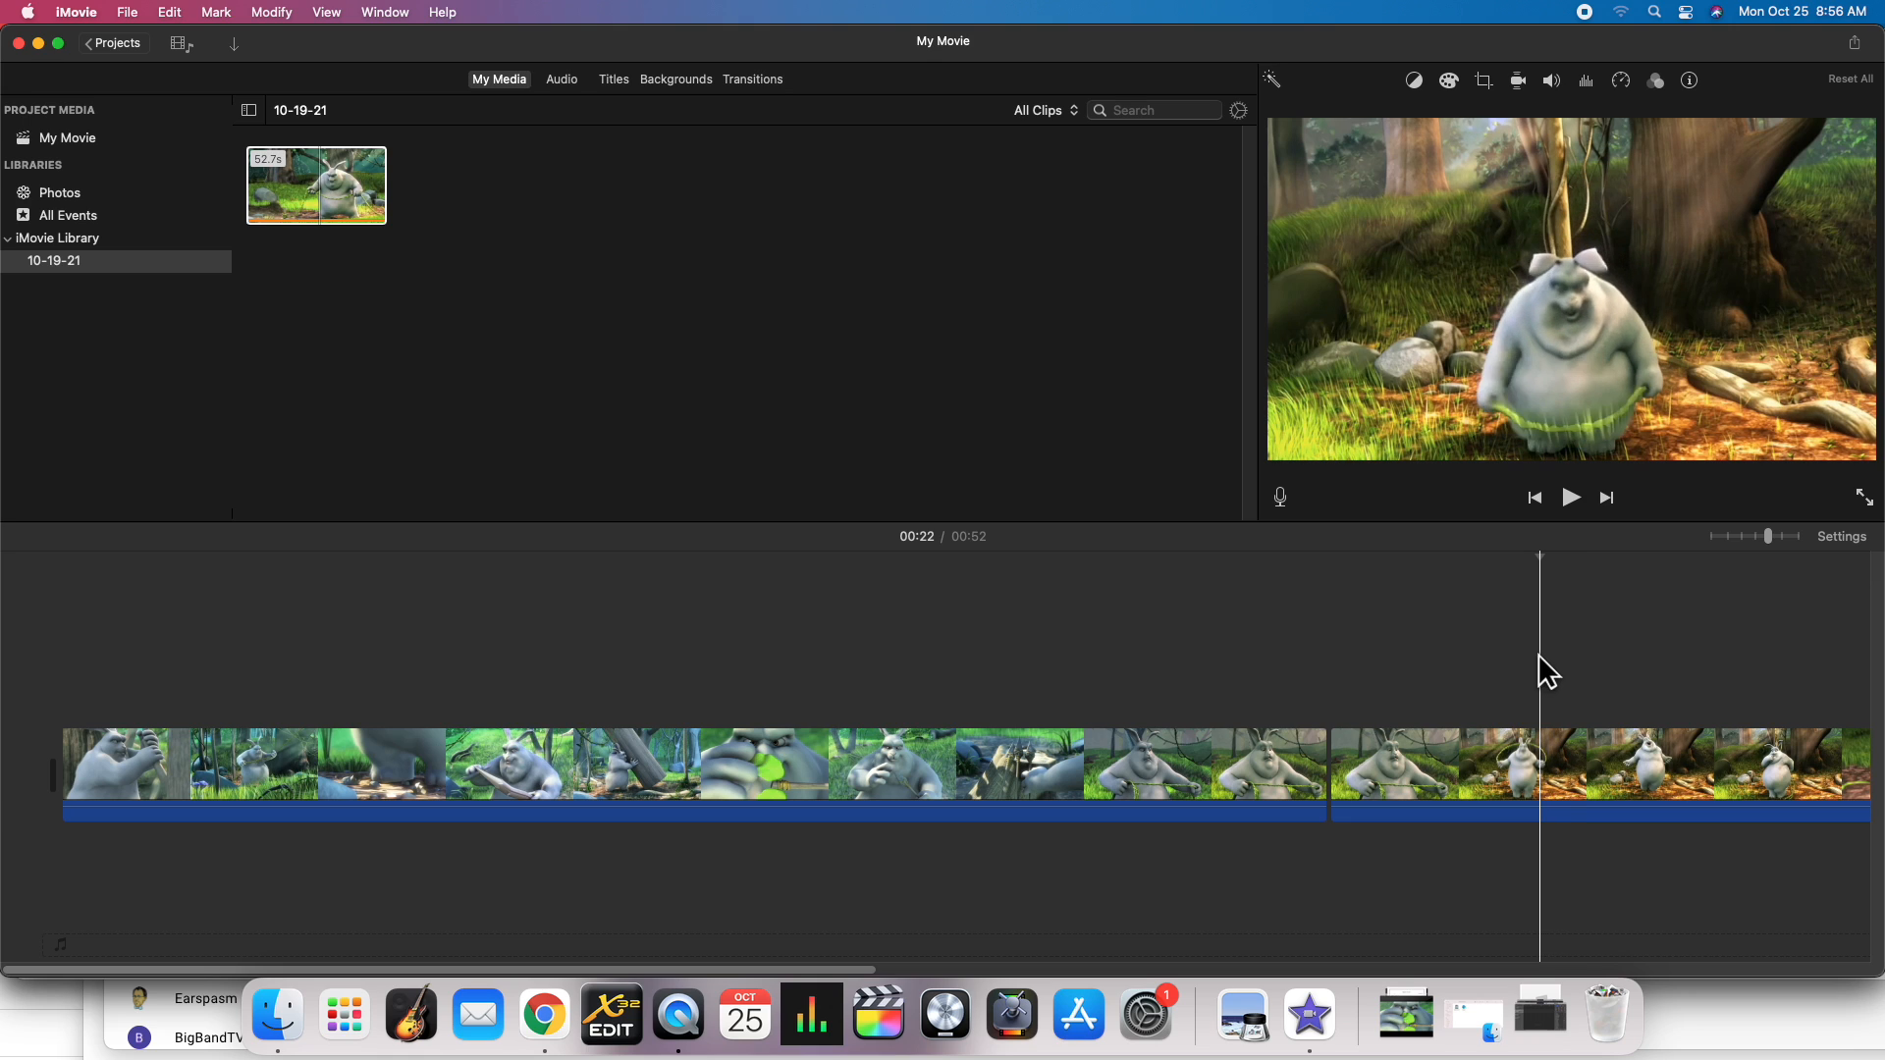
Step: Split the second clip at about 00:22, where the bunny stands still holding the rope after its last jump
{"action": "key", "text": "Right"}
{"action": "key", "text": "Right"}
{"action": "key", "text": "Right"}
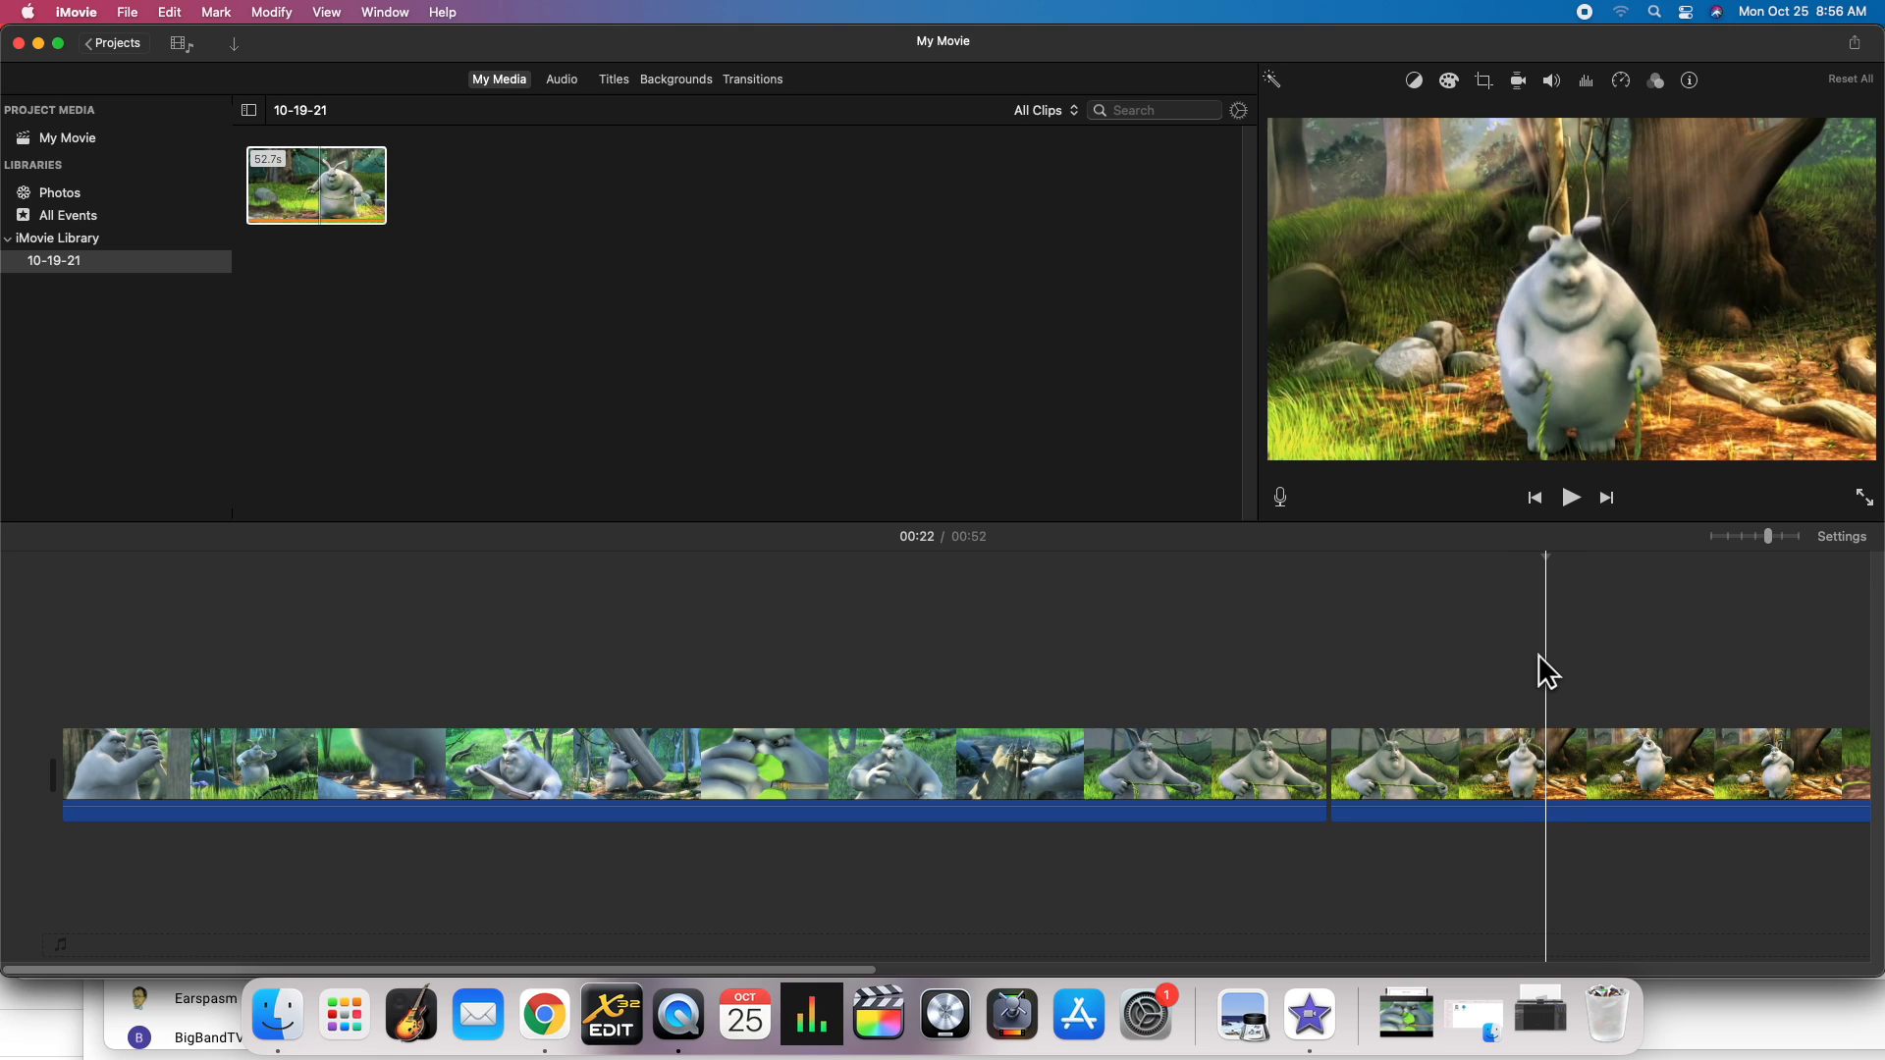
{"action": "key", "text": "Right"}
{"action": "key", "text": "Right"}
{"action": "key", "text": "Right"}
{"action": "key", "text": "Right"}
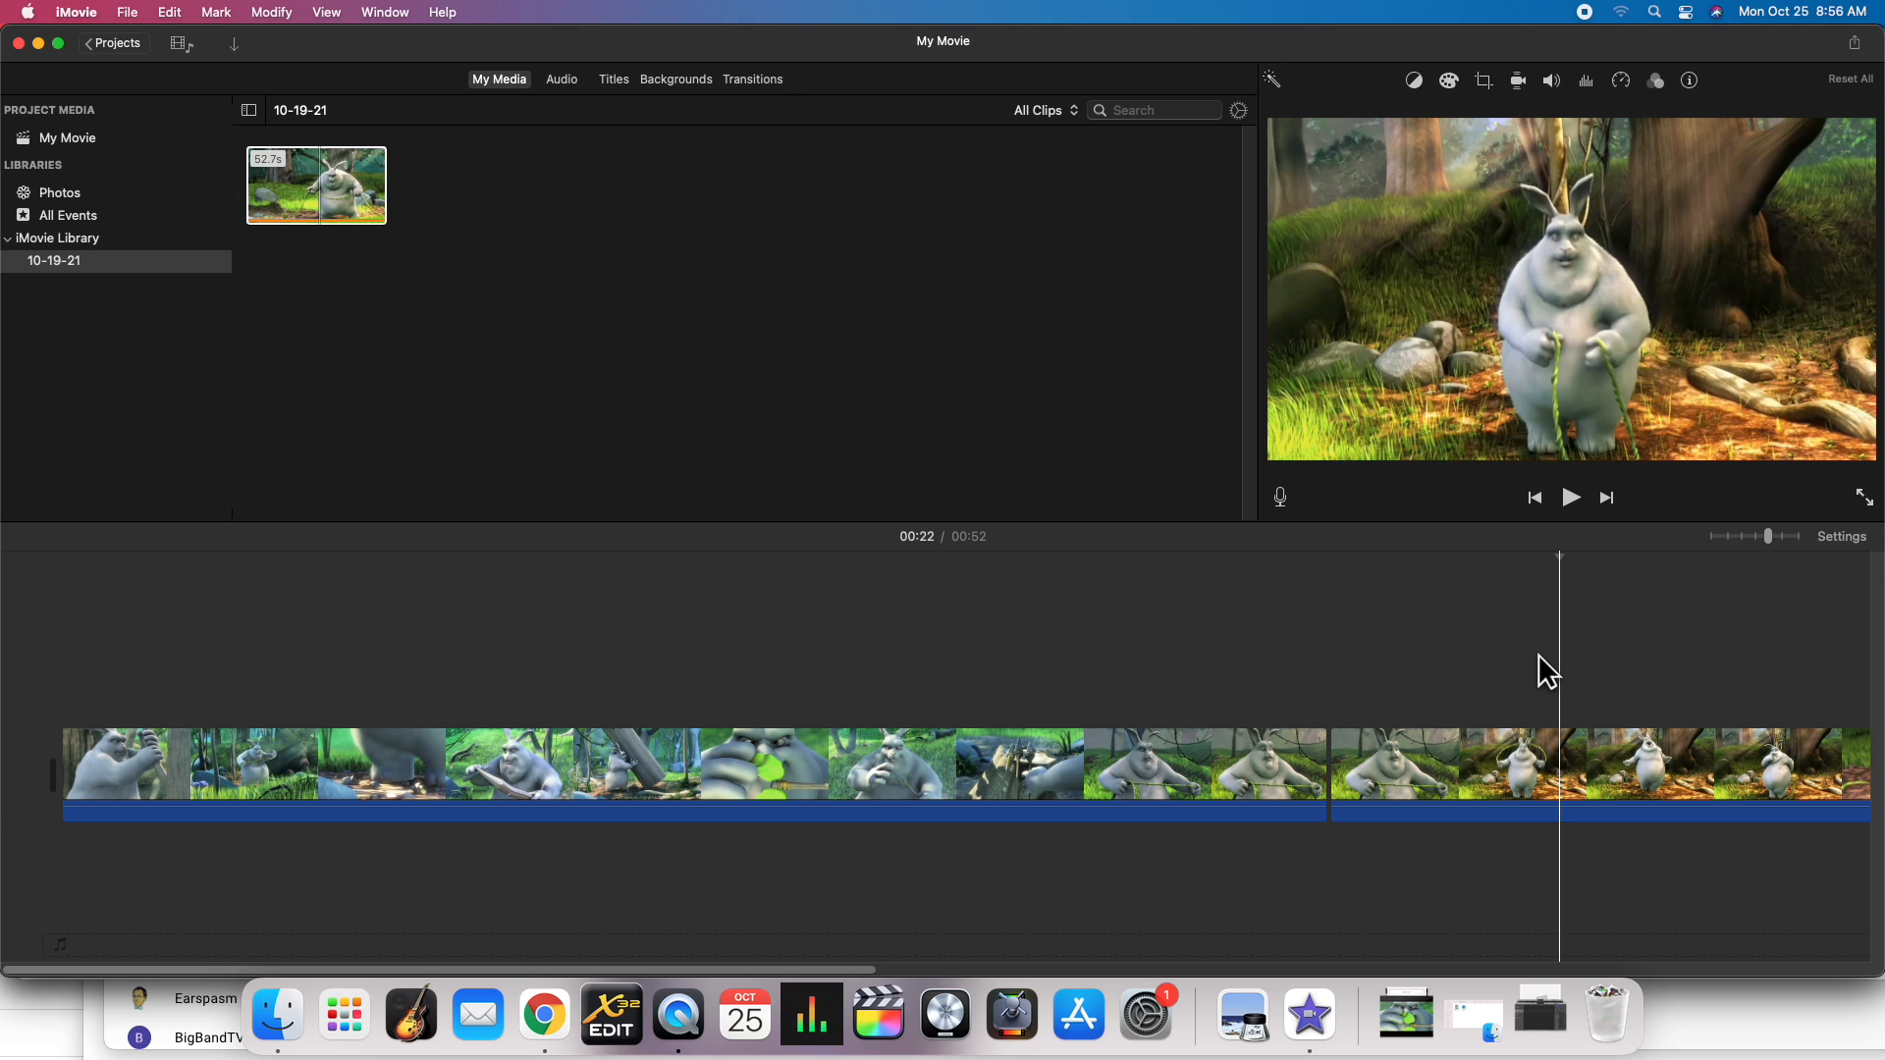
{"action": "key", "text": "super+b"}
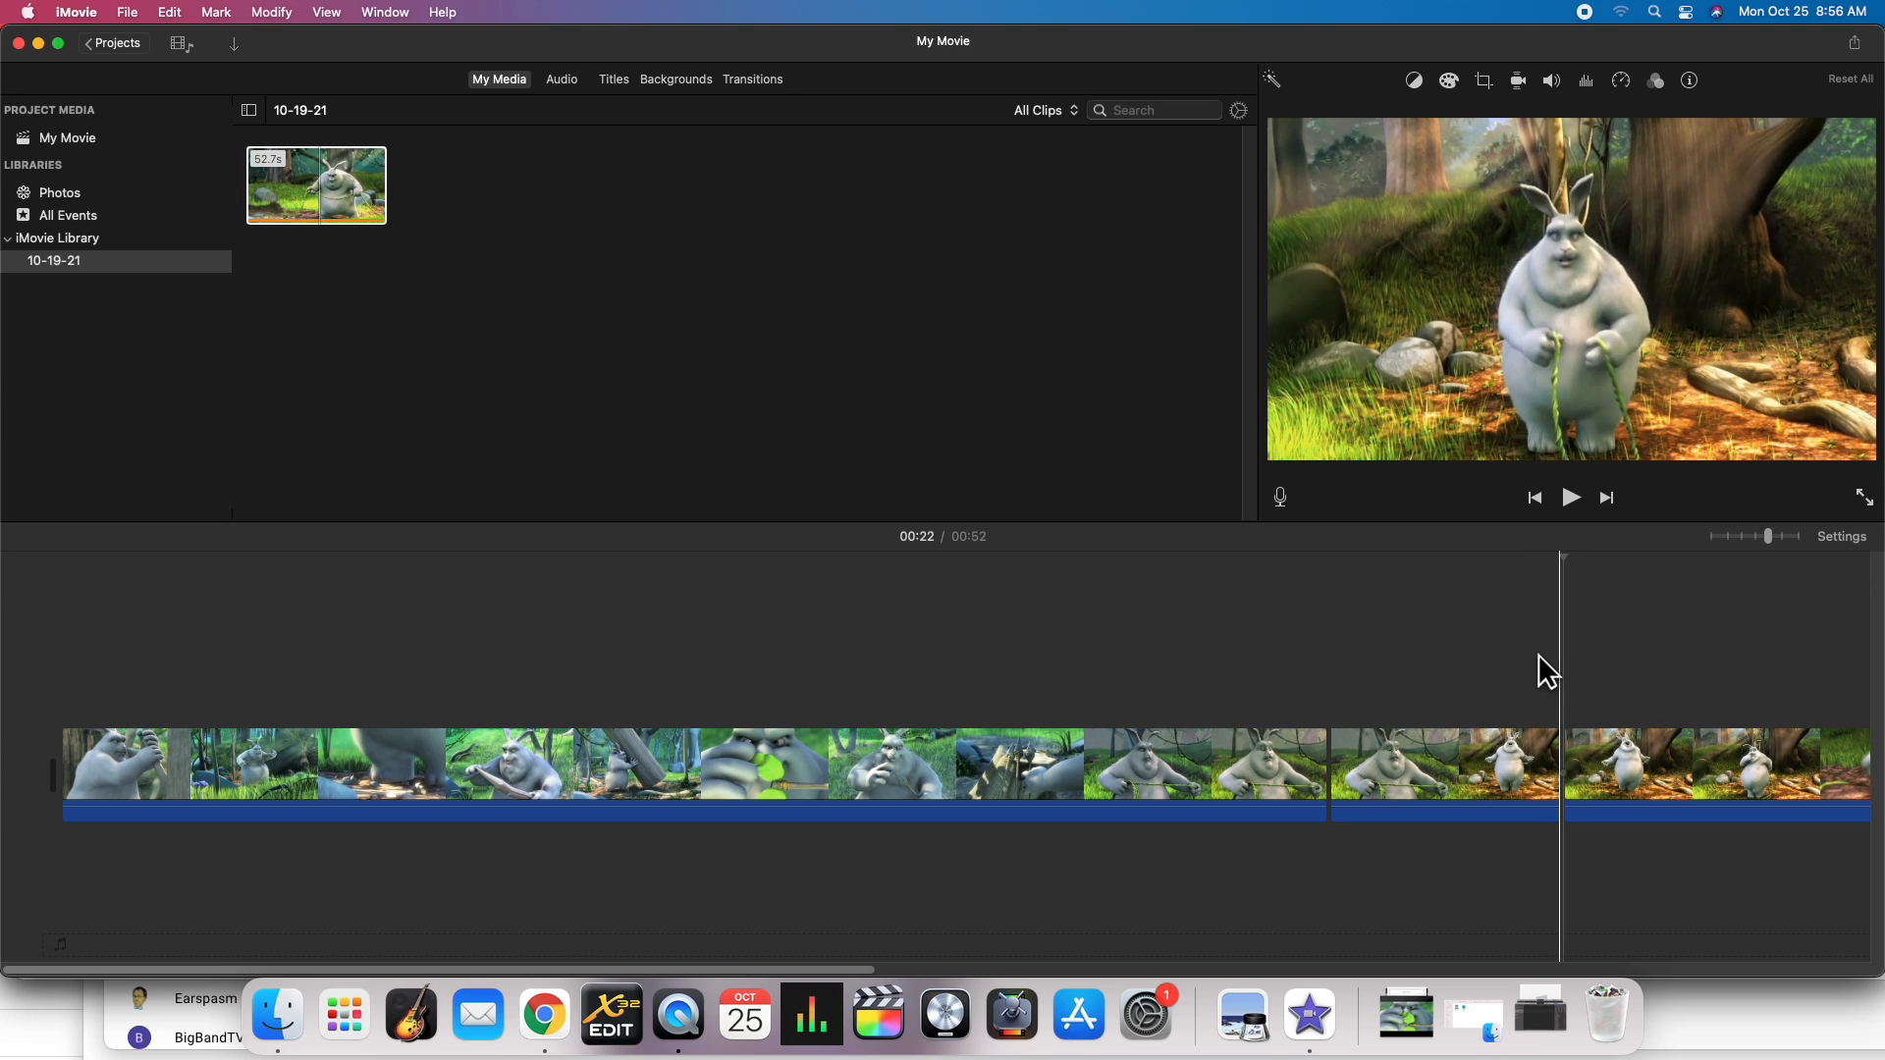
Step: Select the isolated rope-jumping segment, undo the split at its end and remake it at about 00:22
{"action": "left_click", "coordinate": [1400, 758]}
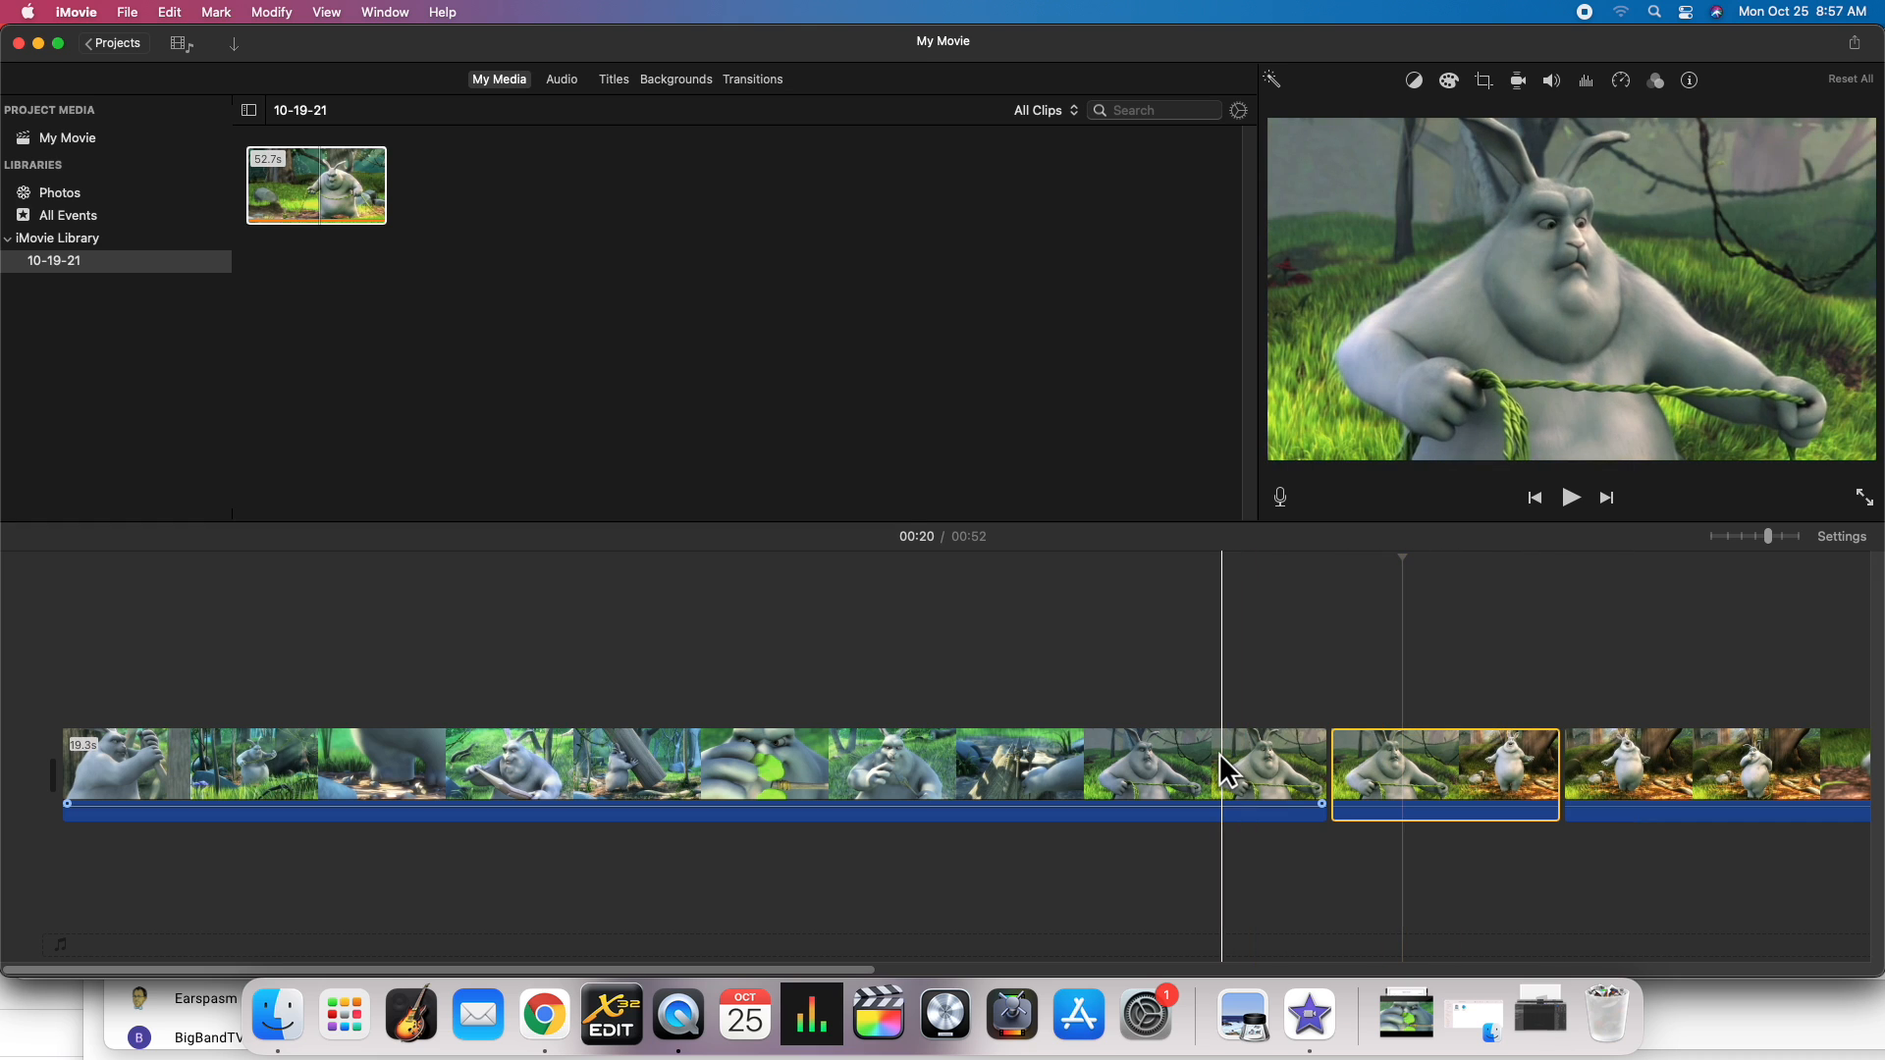
{"action": "left_click", "coordinate": [1417, 766]}
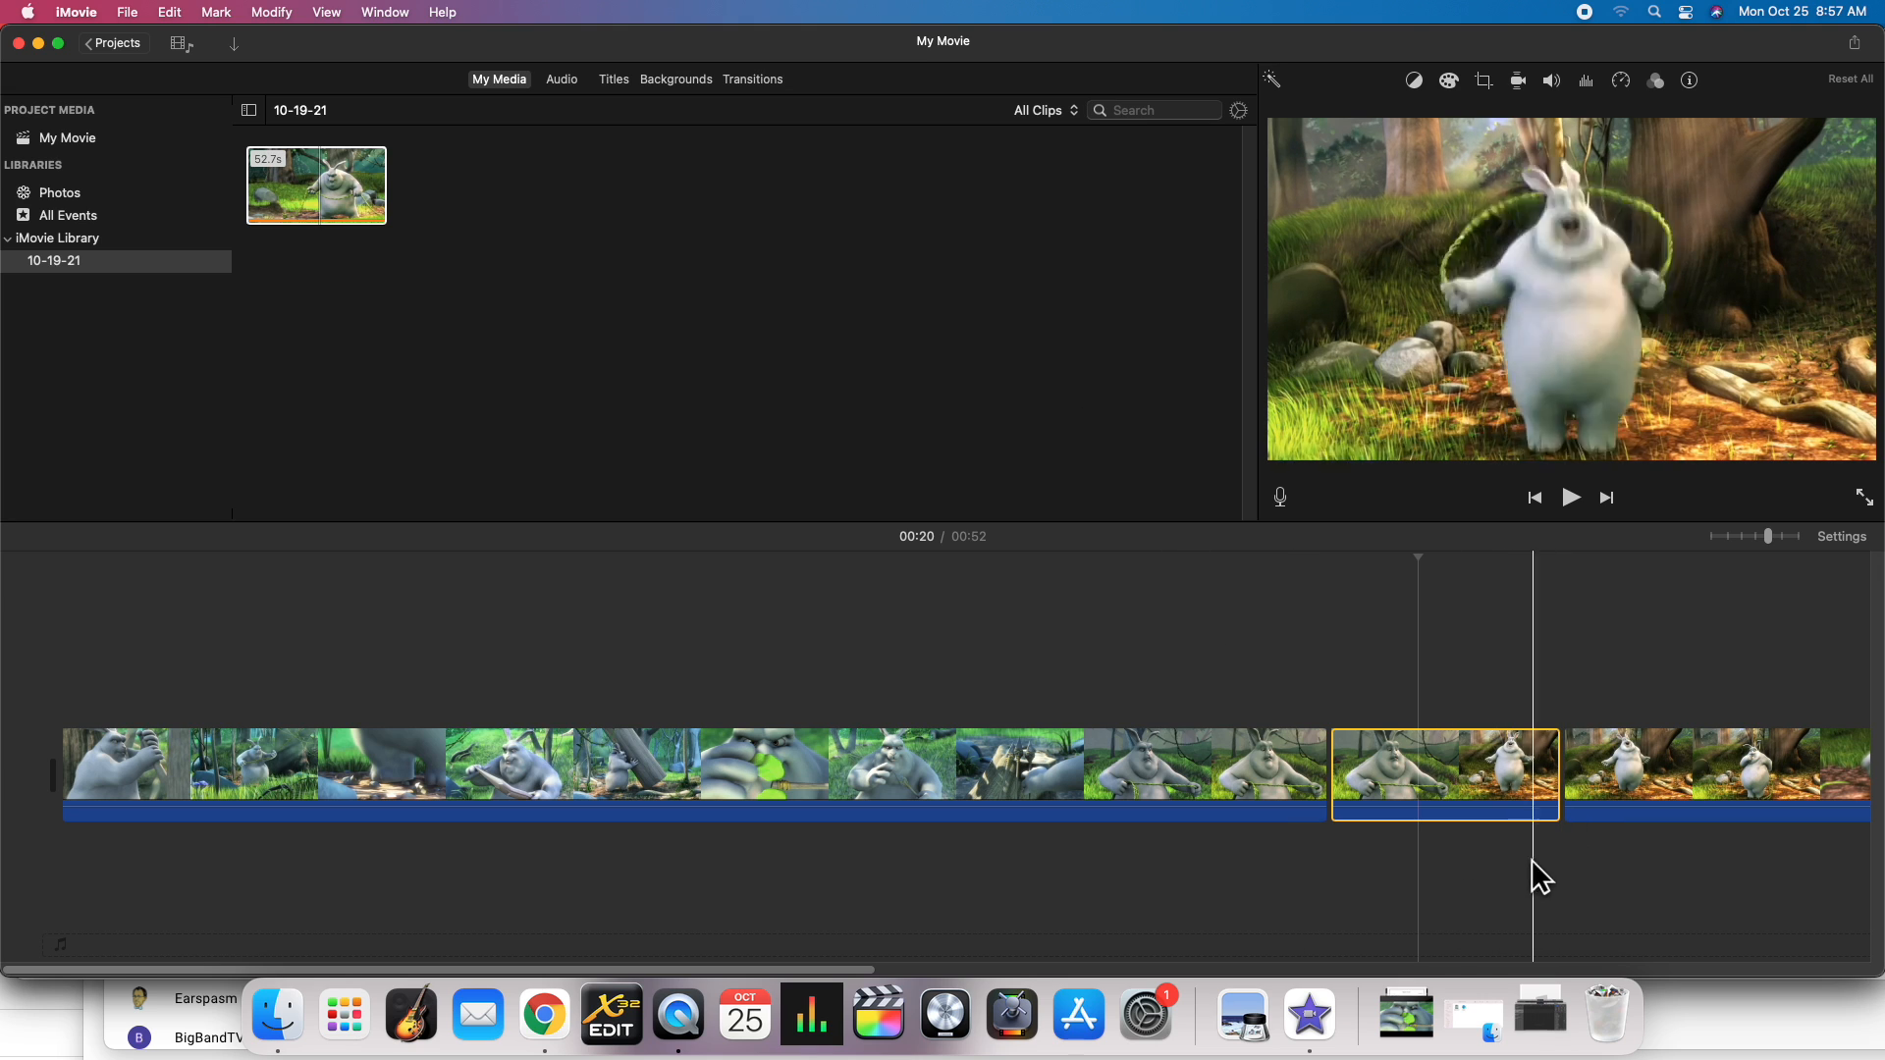
{"action": "key", "text": "super+z"}
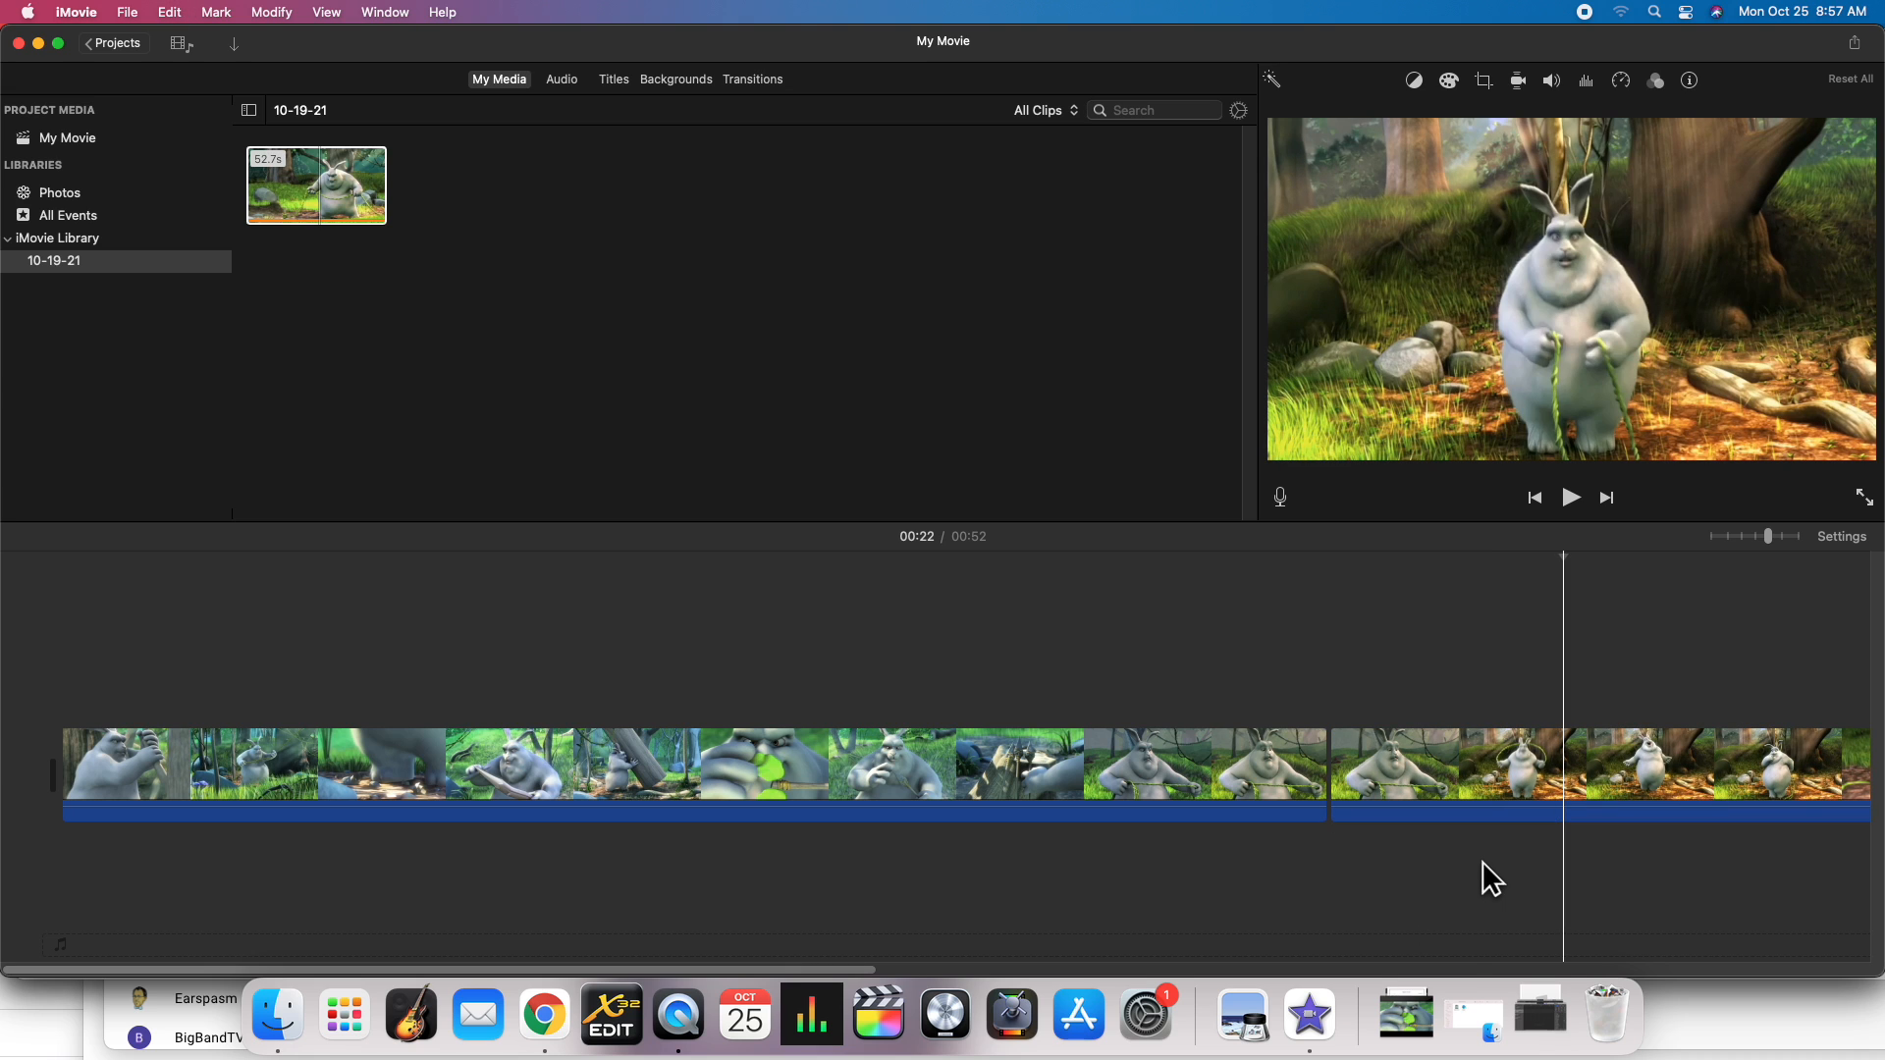
{"action": "key", "text": "super+b"}
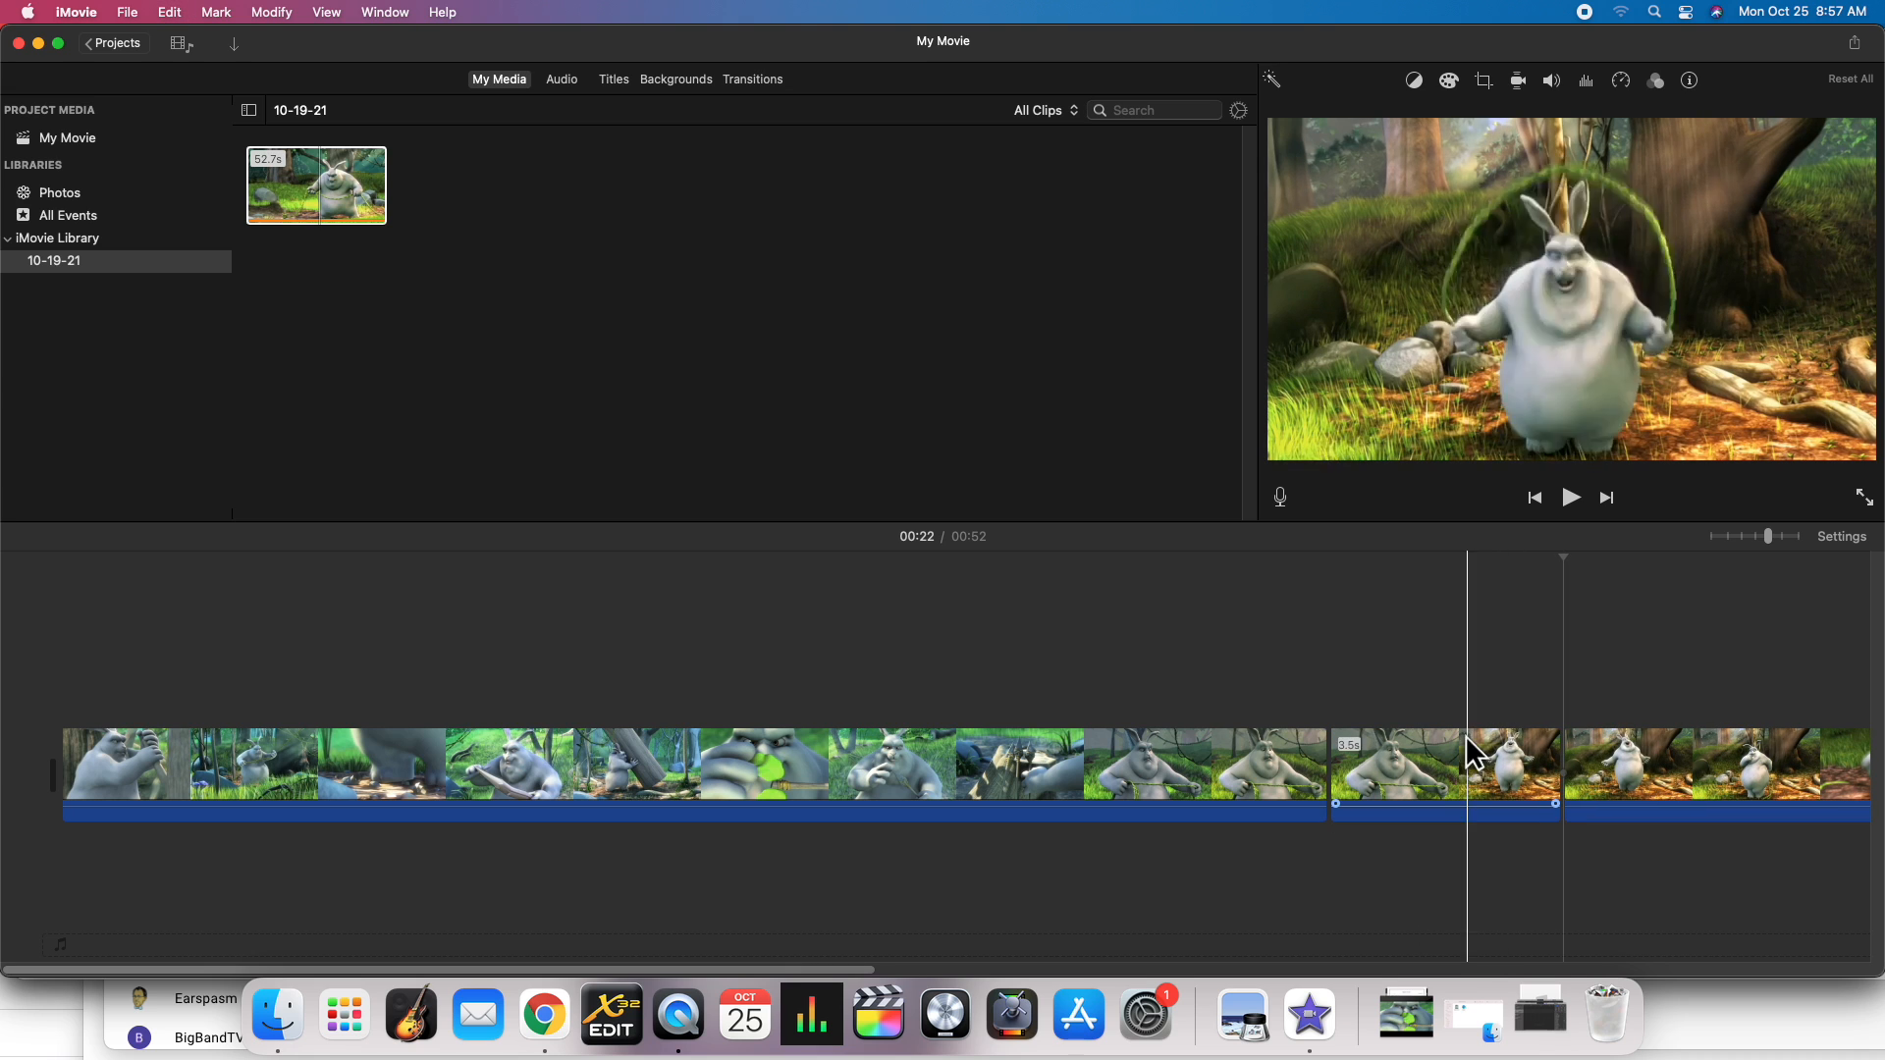
Step: Try slowing the middle rope-jumping segment to 50% slow motion
{"action": "left_click", "coordinate": [1525, 769]}
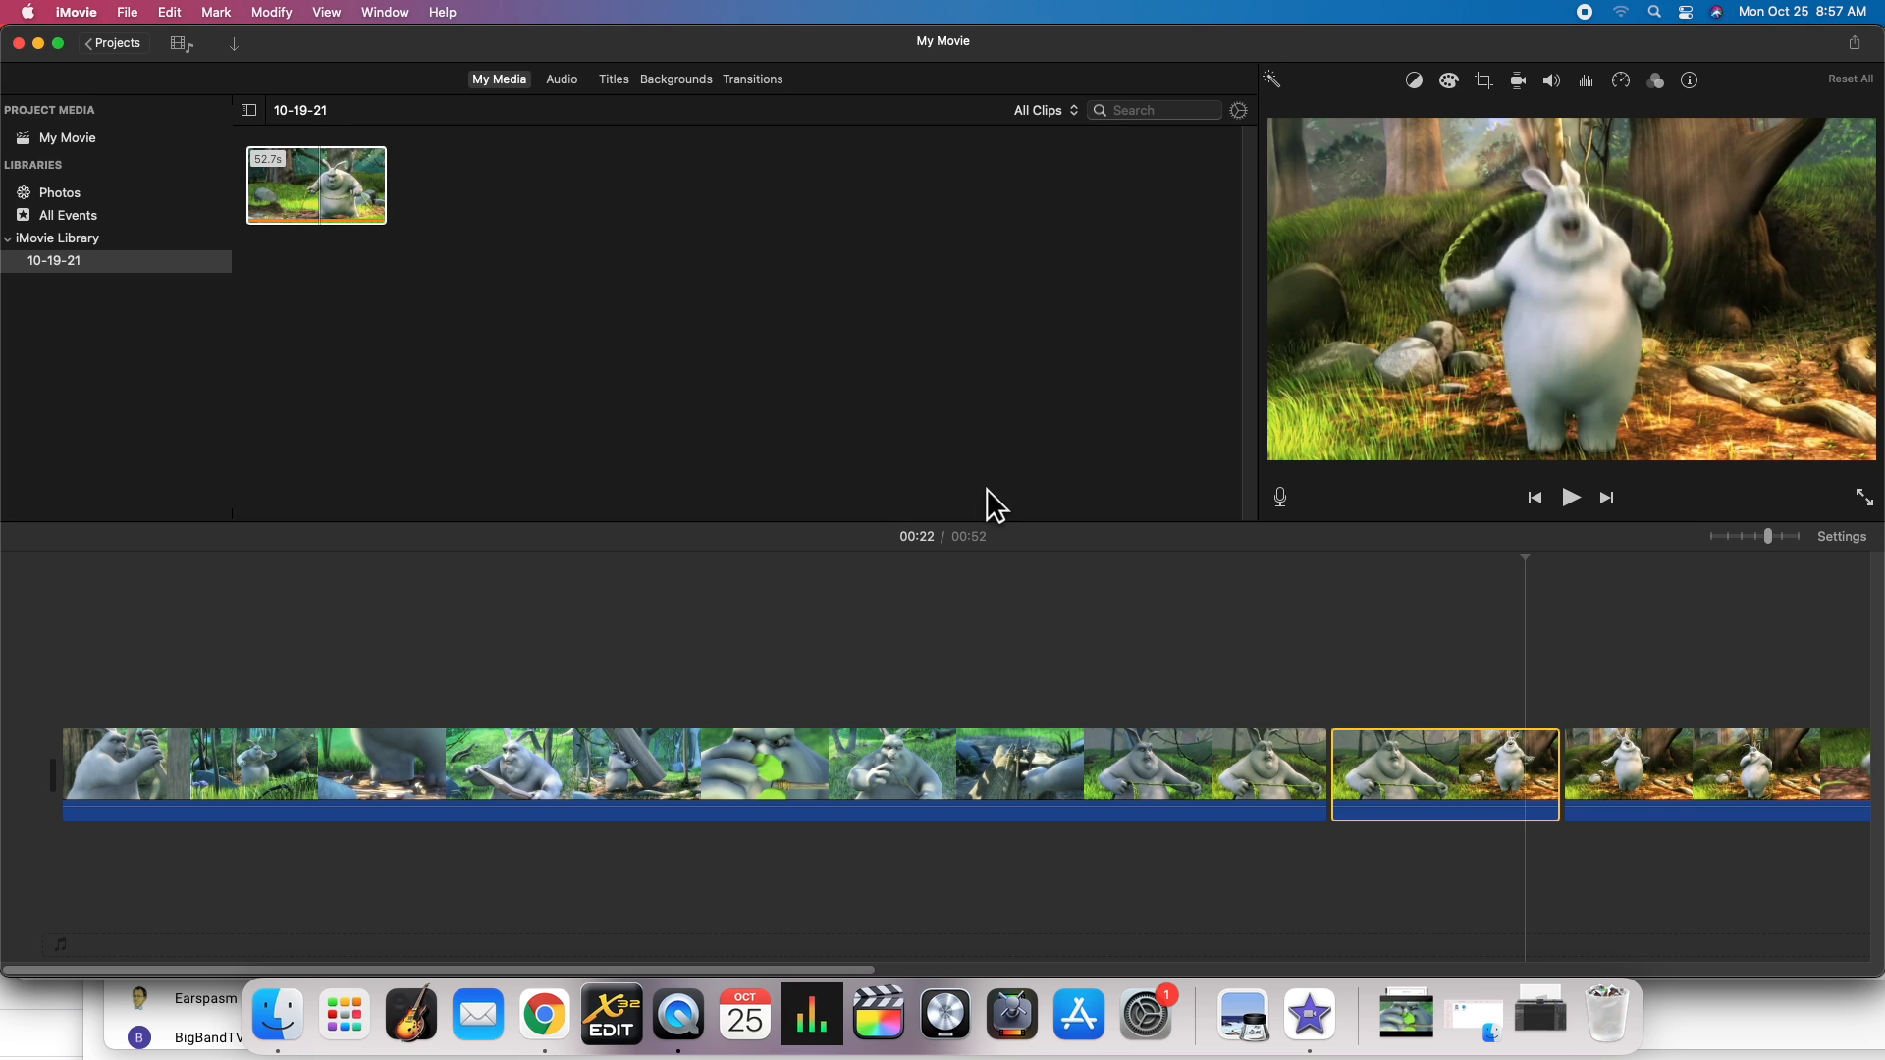
{"action": "left_click", "coordinate": [1431, 770]}
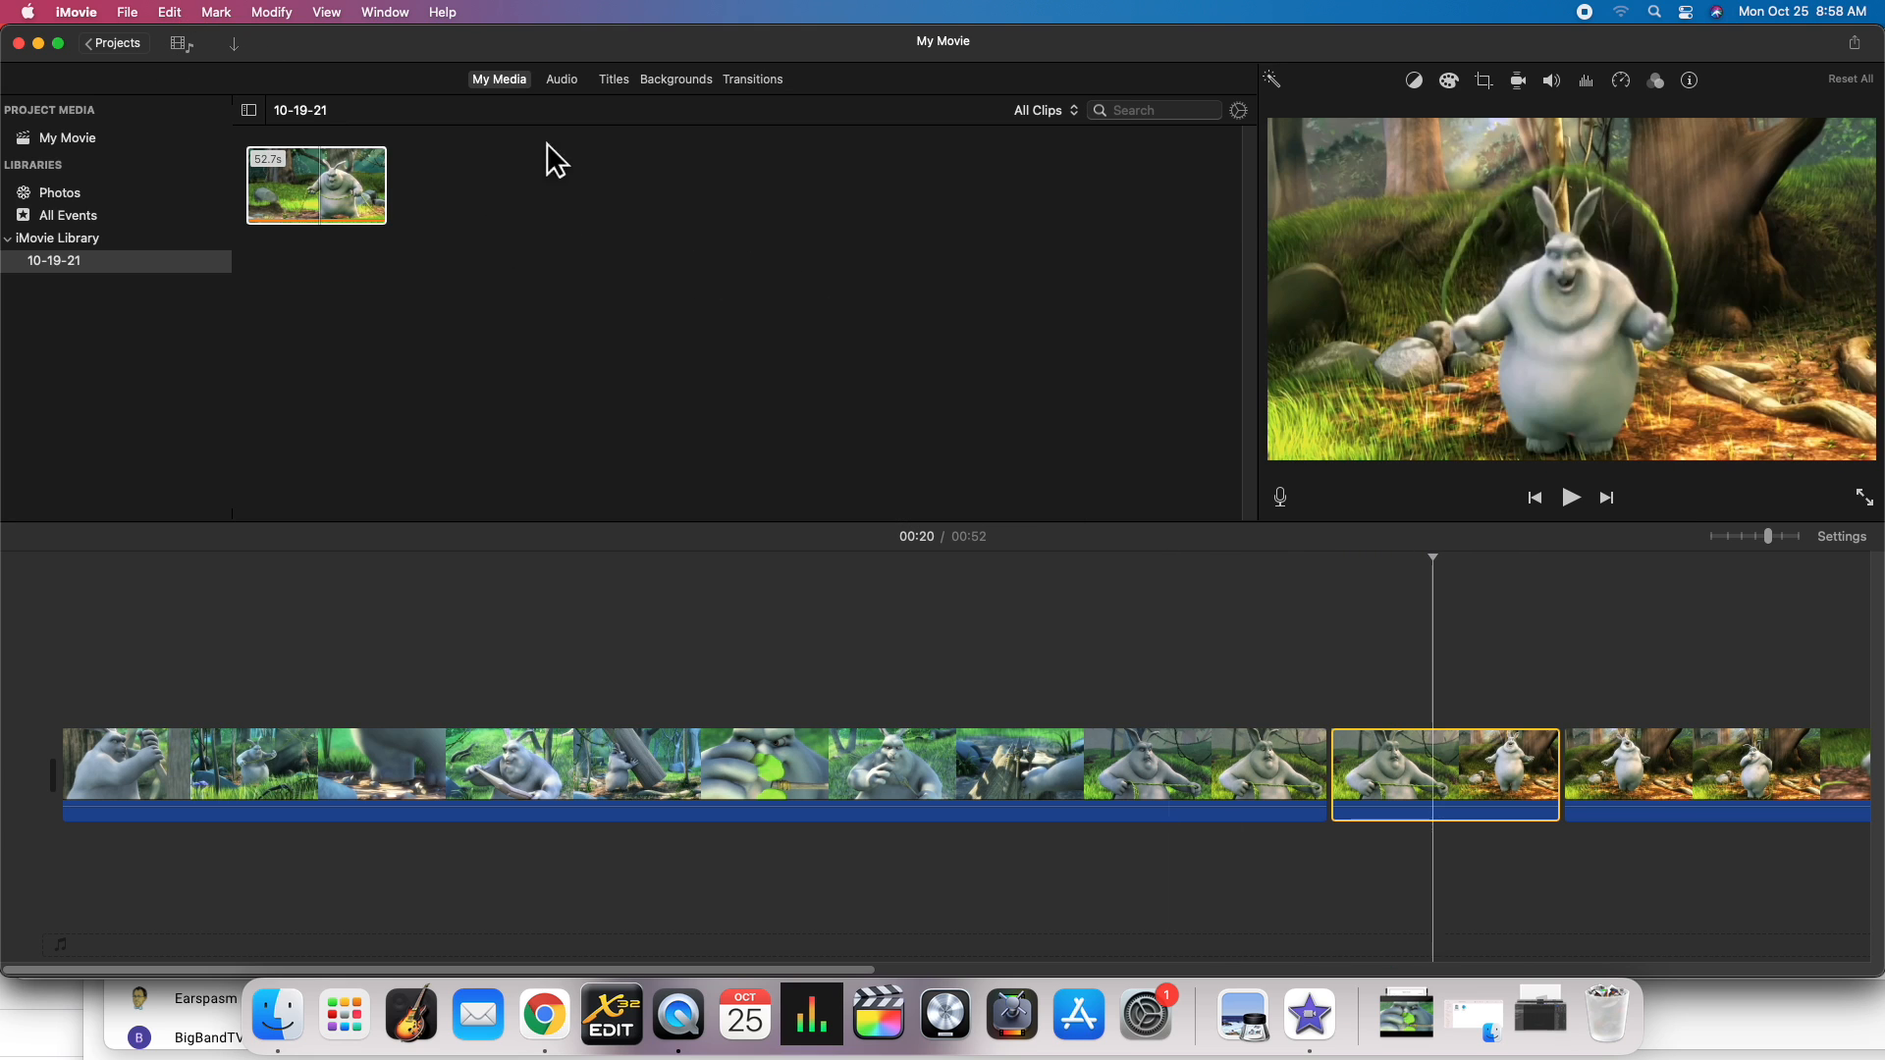
{"action": "left_click", "coordinate": [279, 12]}
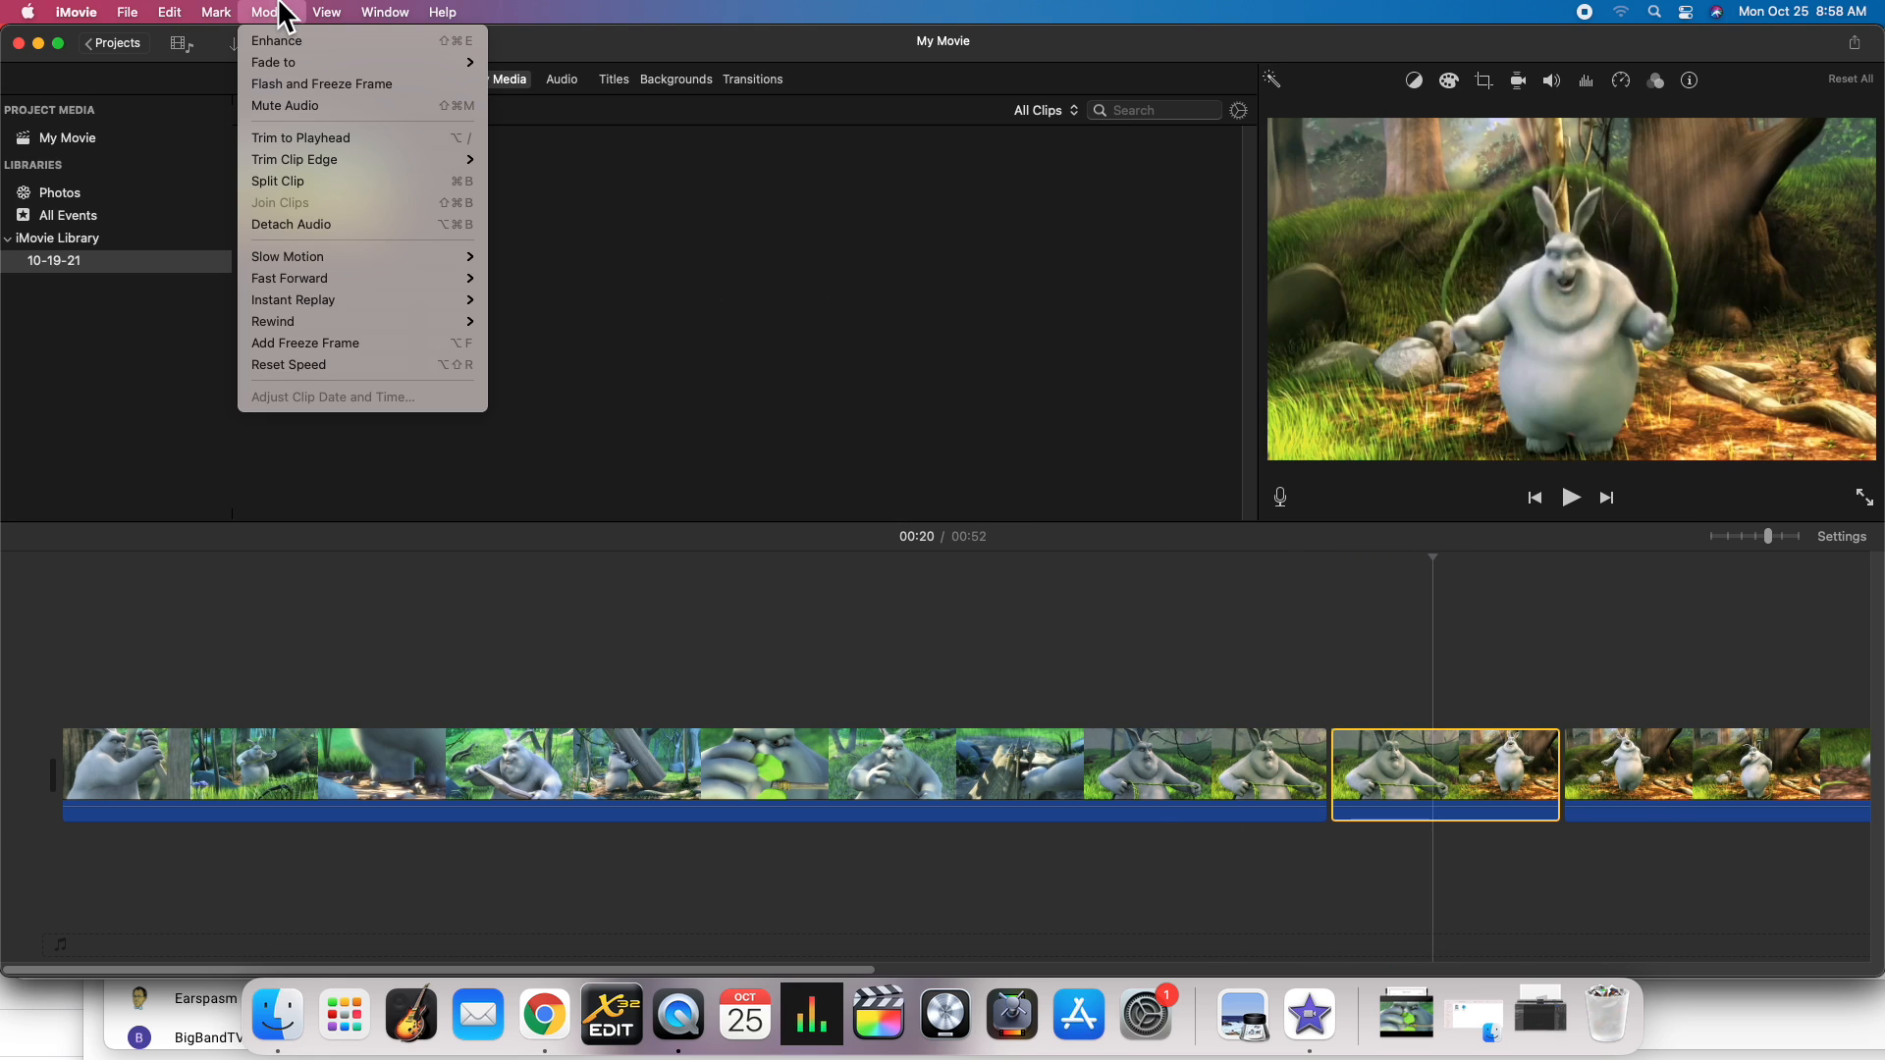
{"action": "mouse_move", "coordinate": [319, 261]}
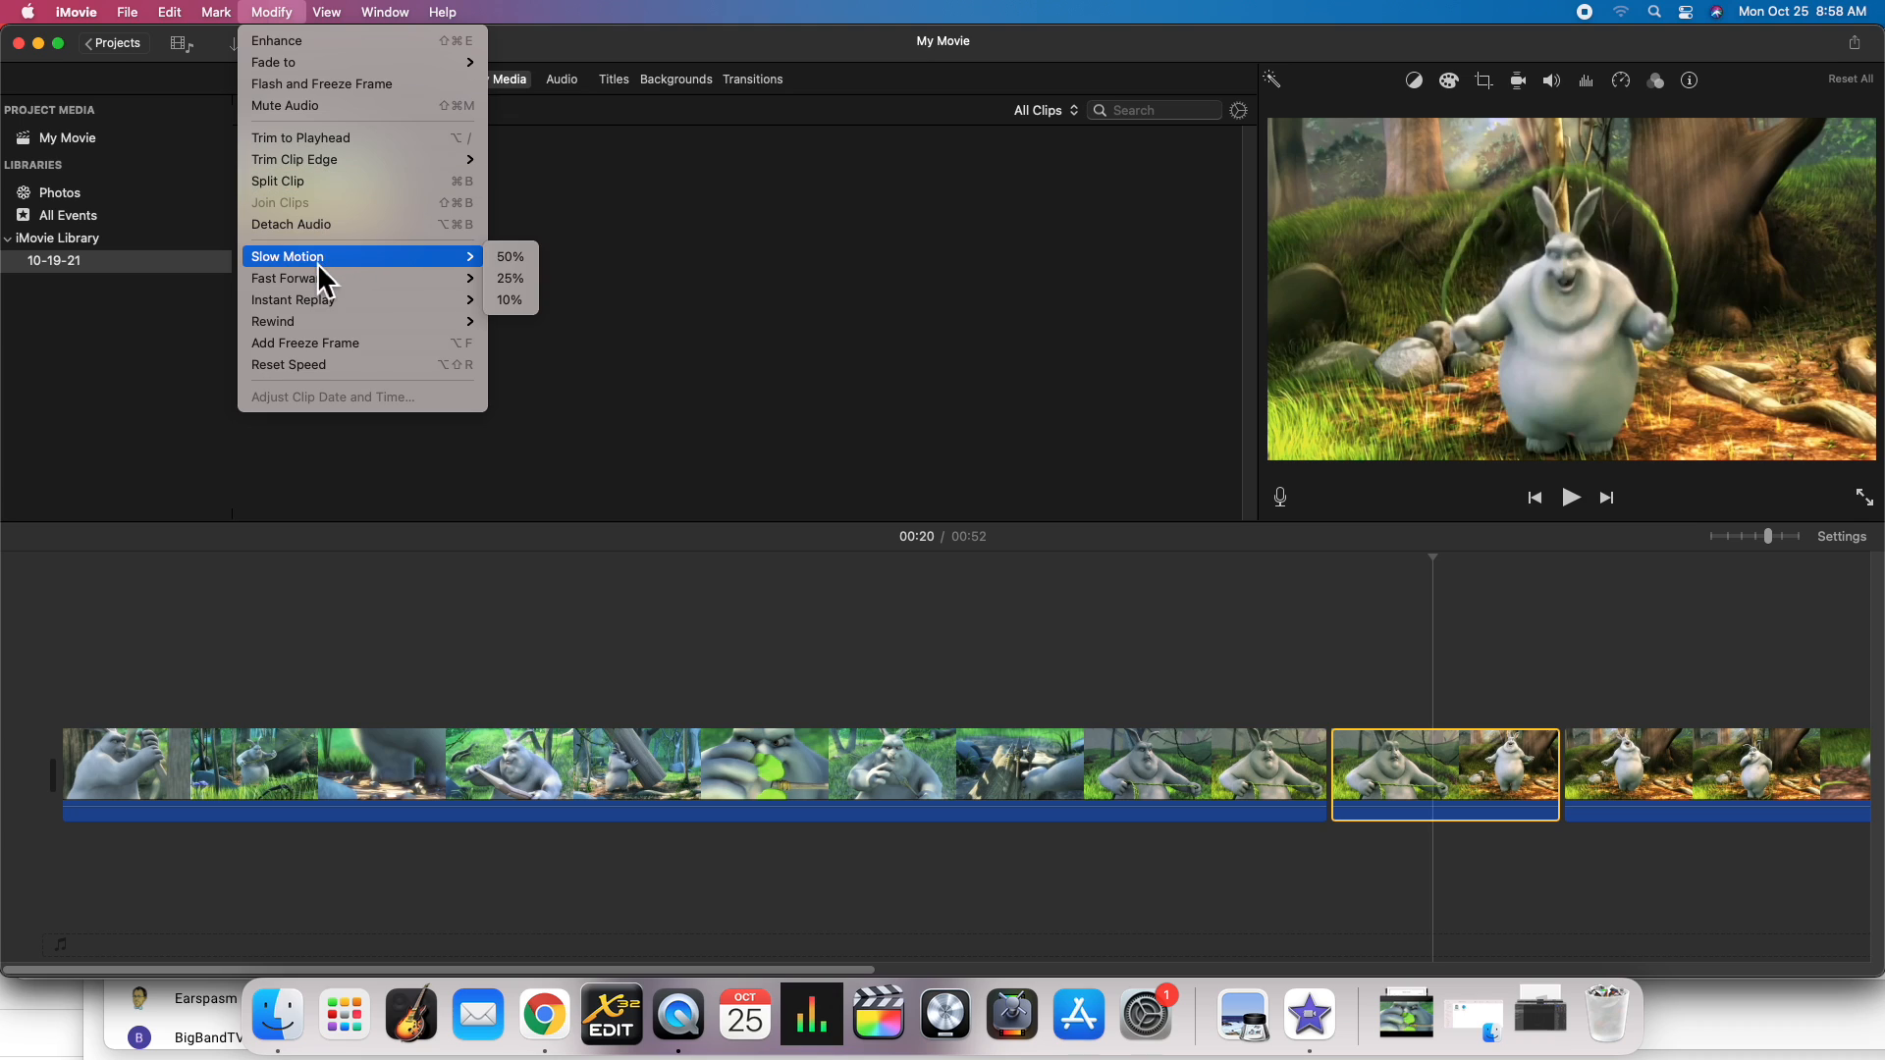
{"action": "left_click", "coordinate": [523, 263]}
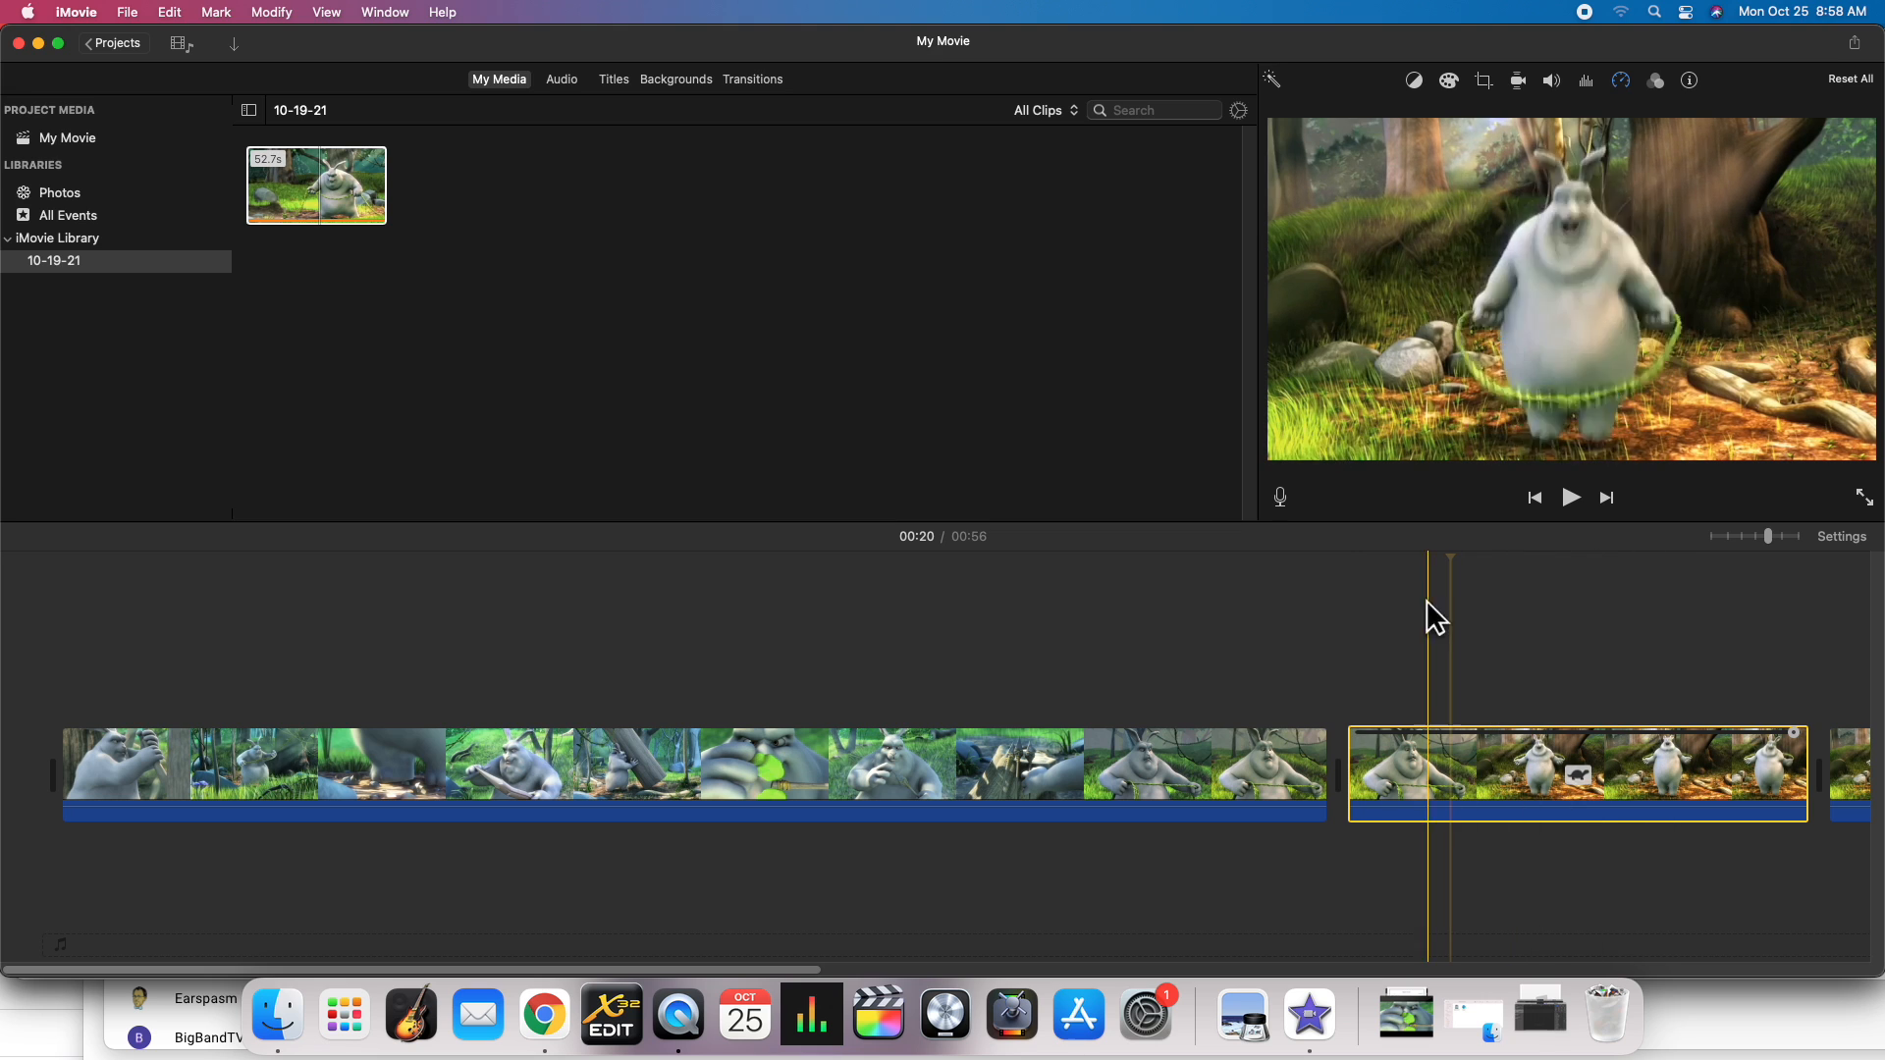
Step: Preview the slowed rope-jumping segment from just before its start to about 00:22, and undo the 50% slow motion
{"action": "left_click", "coordinate": [1310, 557]}
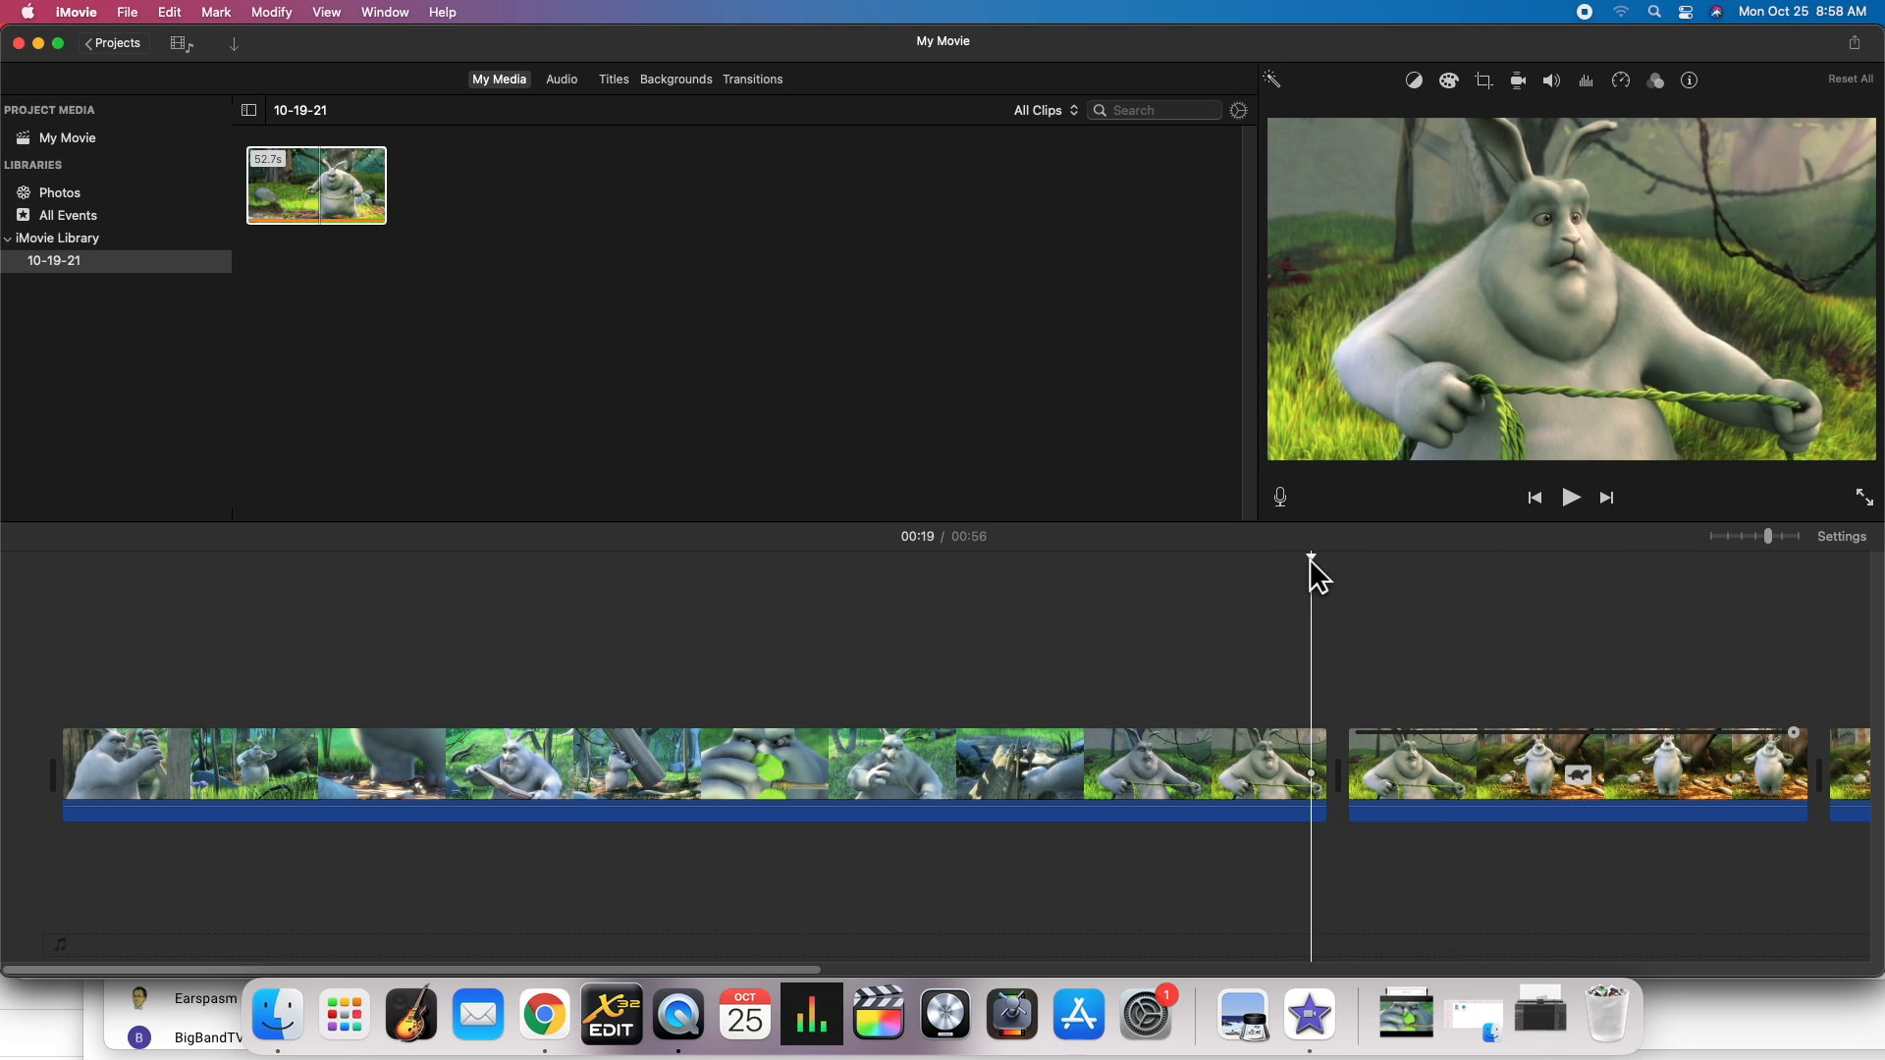
{"action": "key", "text": "space"}
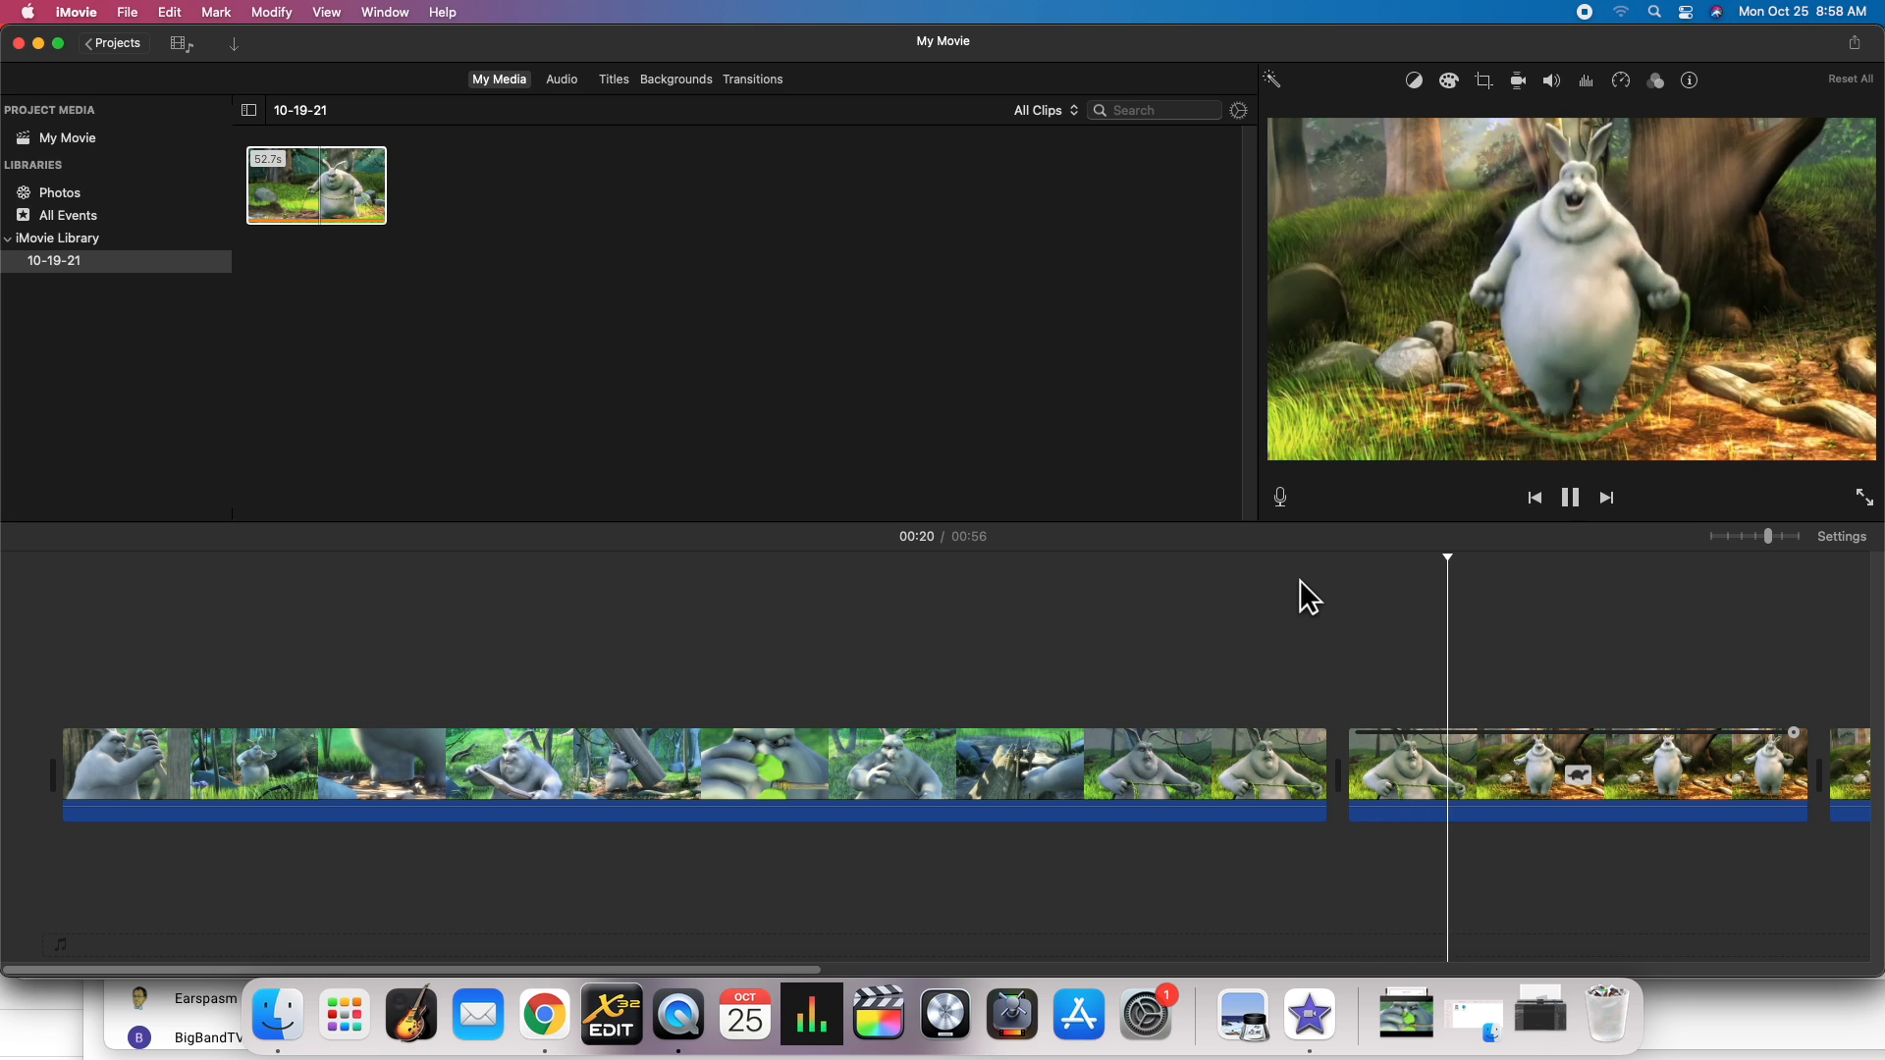
{"action": "key", "text": "space"}
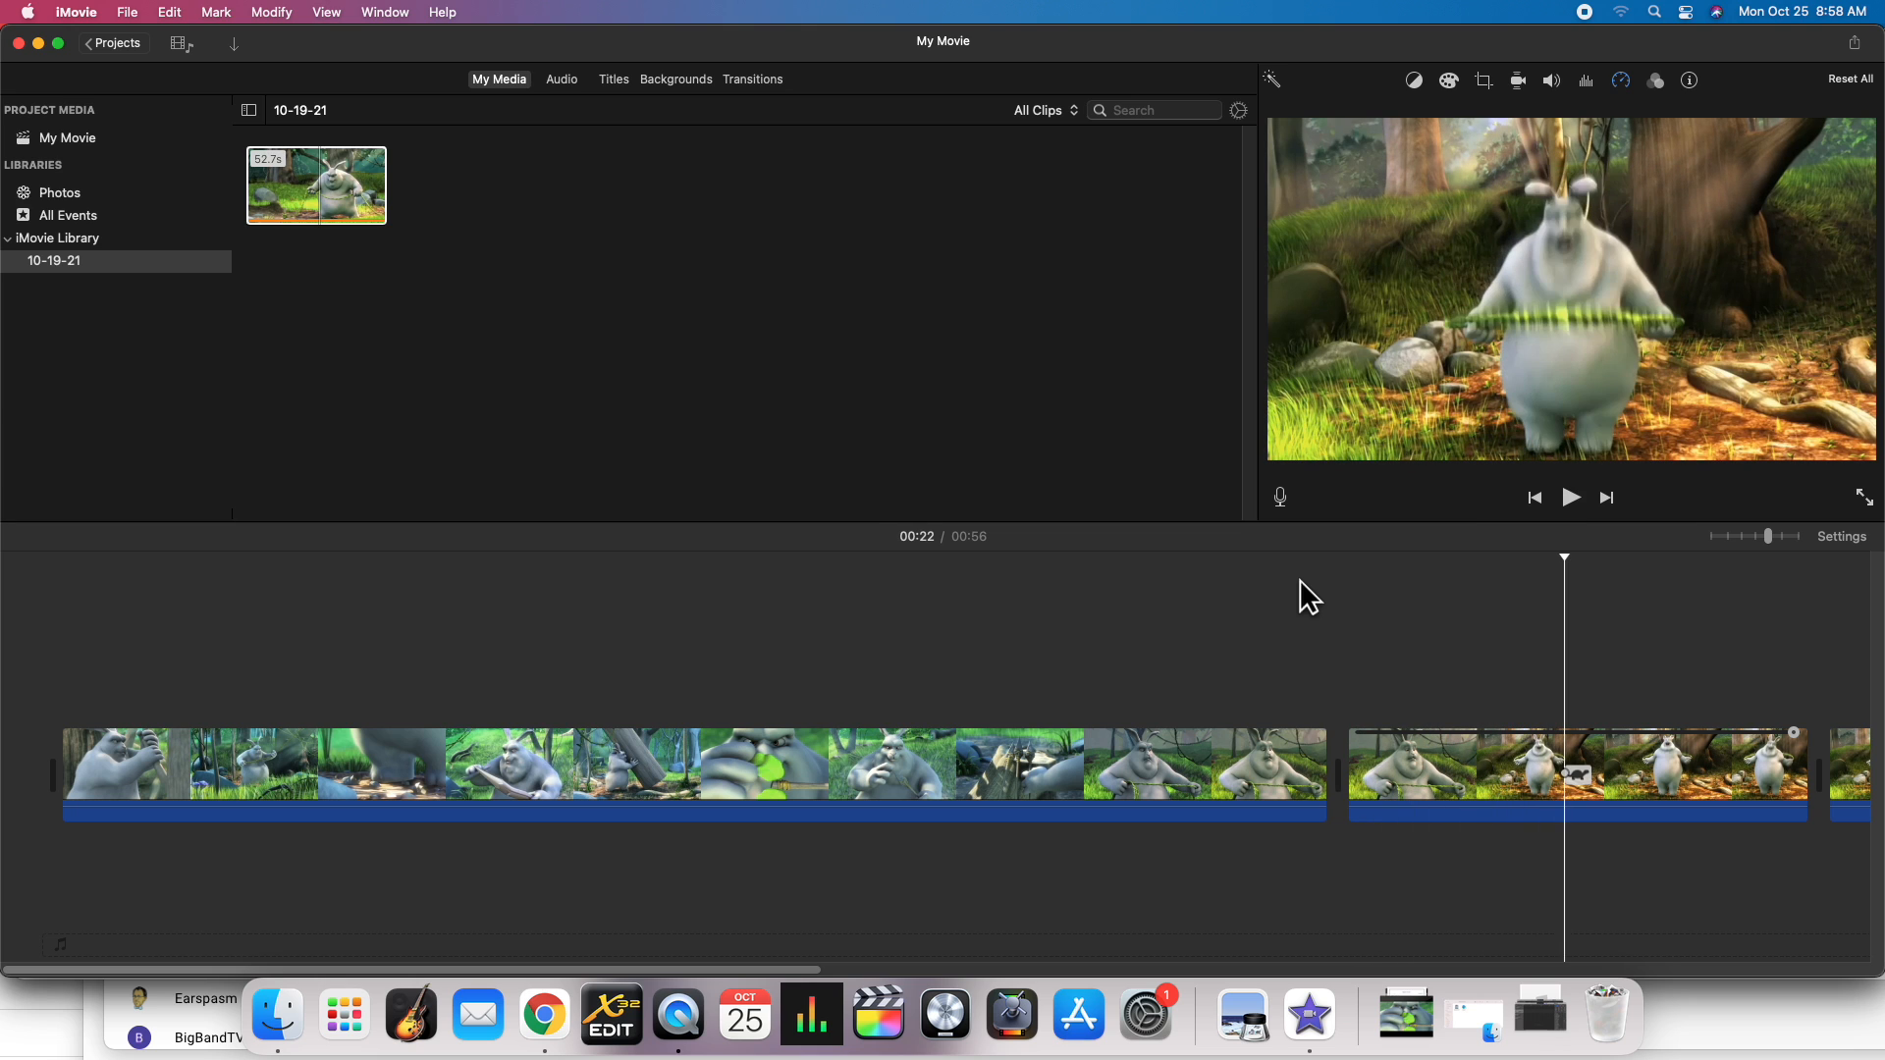
{"action": "key", "text": "super+z"}
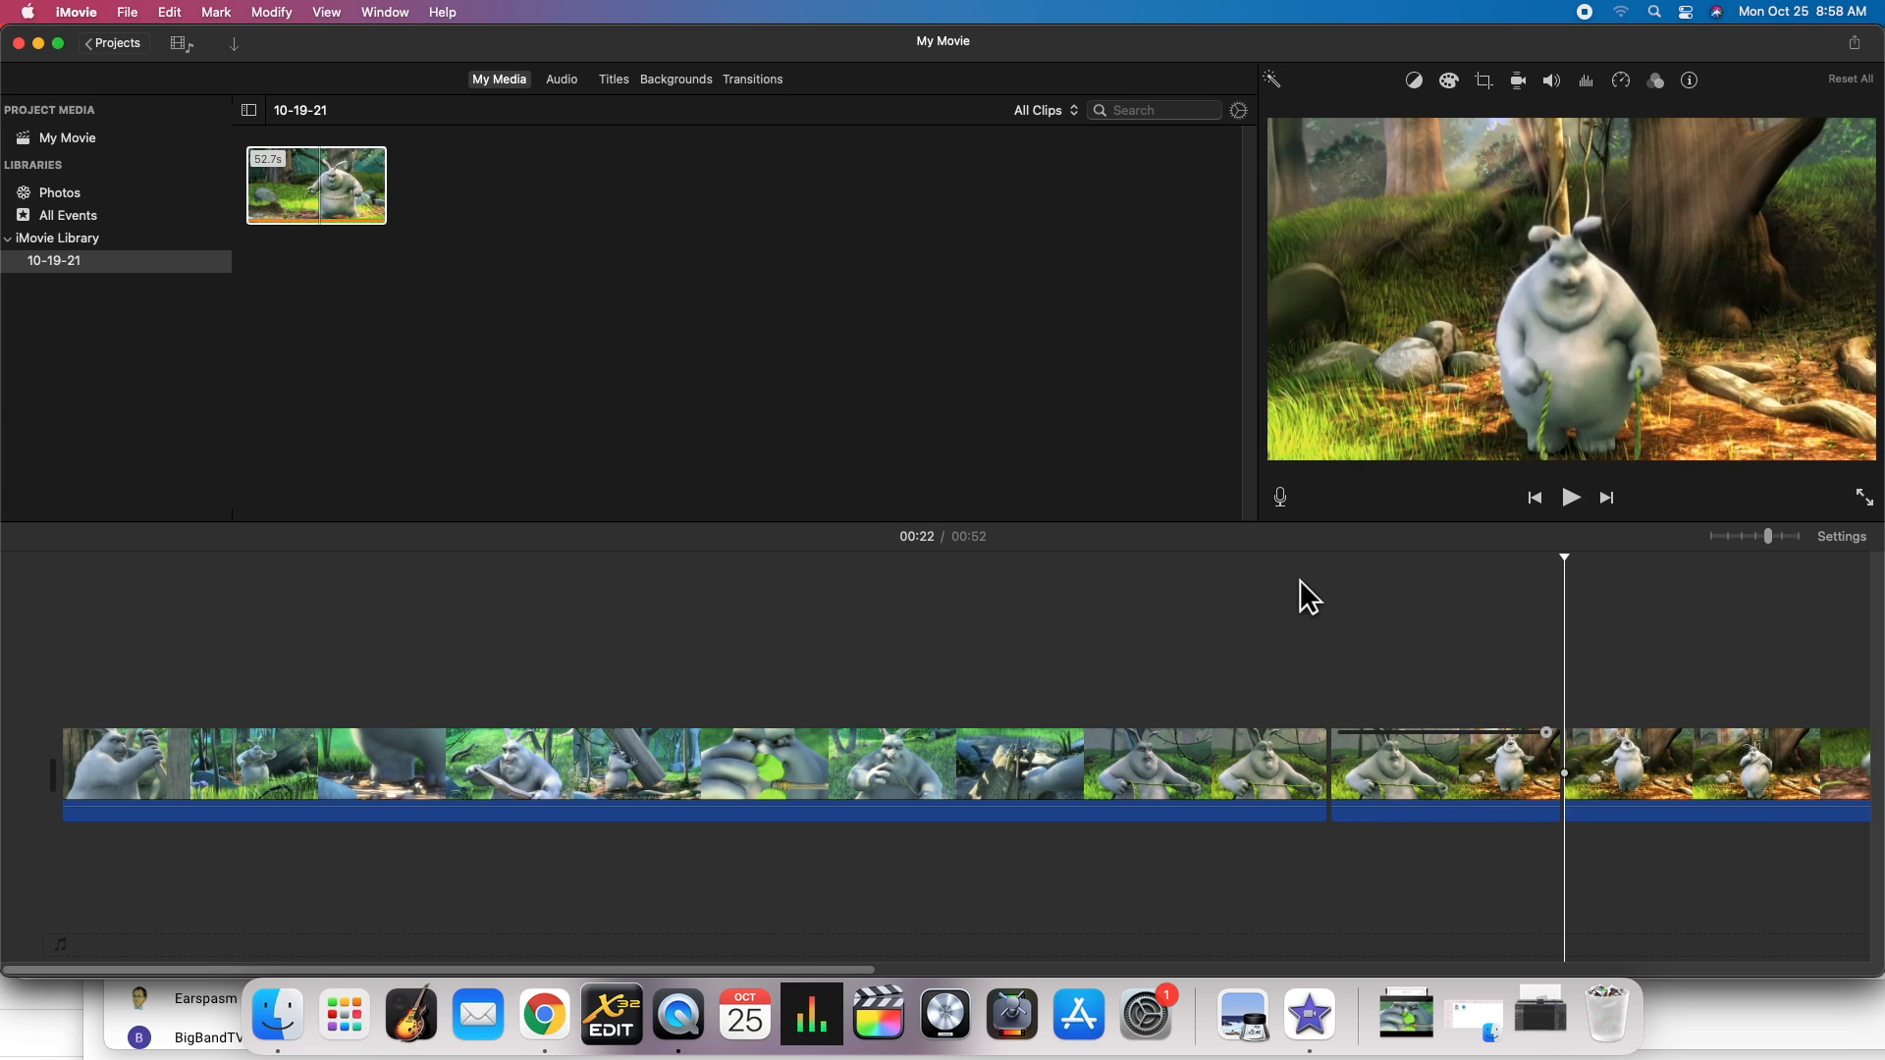
Step: Apply 25% slow motion to the middle rope-jumping segment
{"action": "left_click", "coordinate": [1384, 797]}
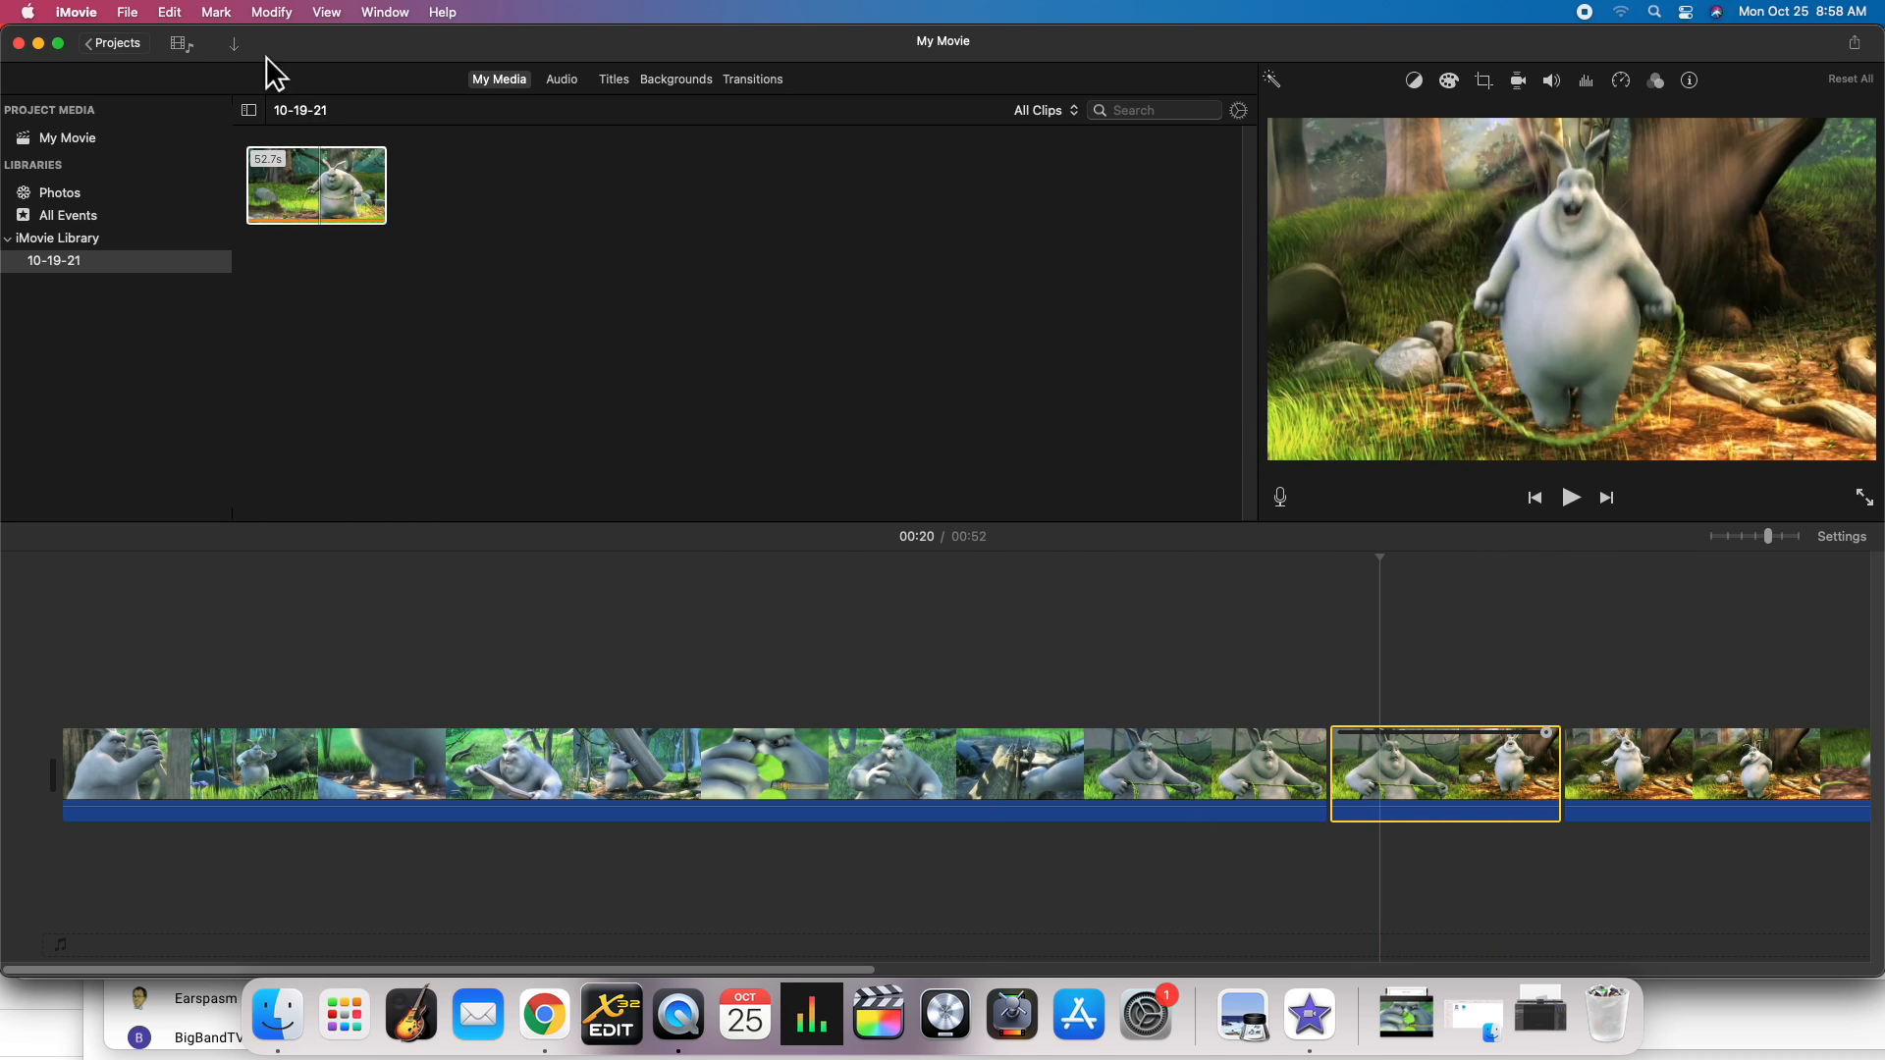
{"action": "left_click", "coordinate": [273, 12]}
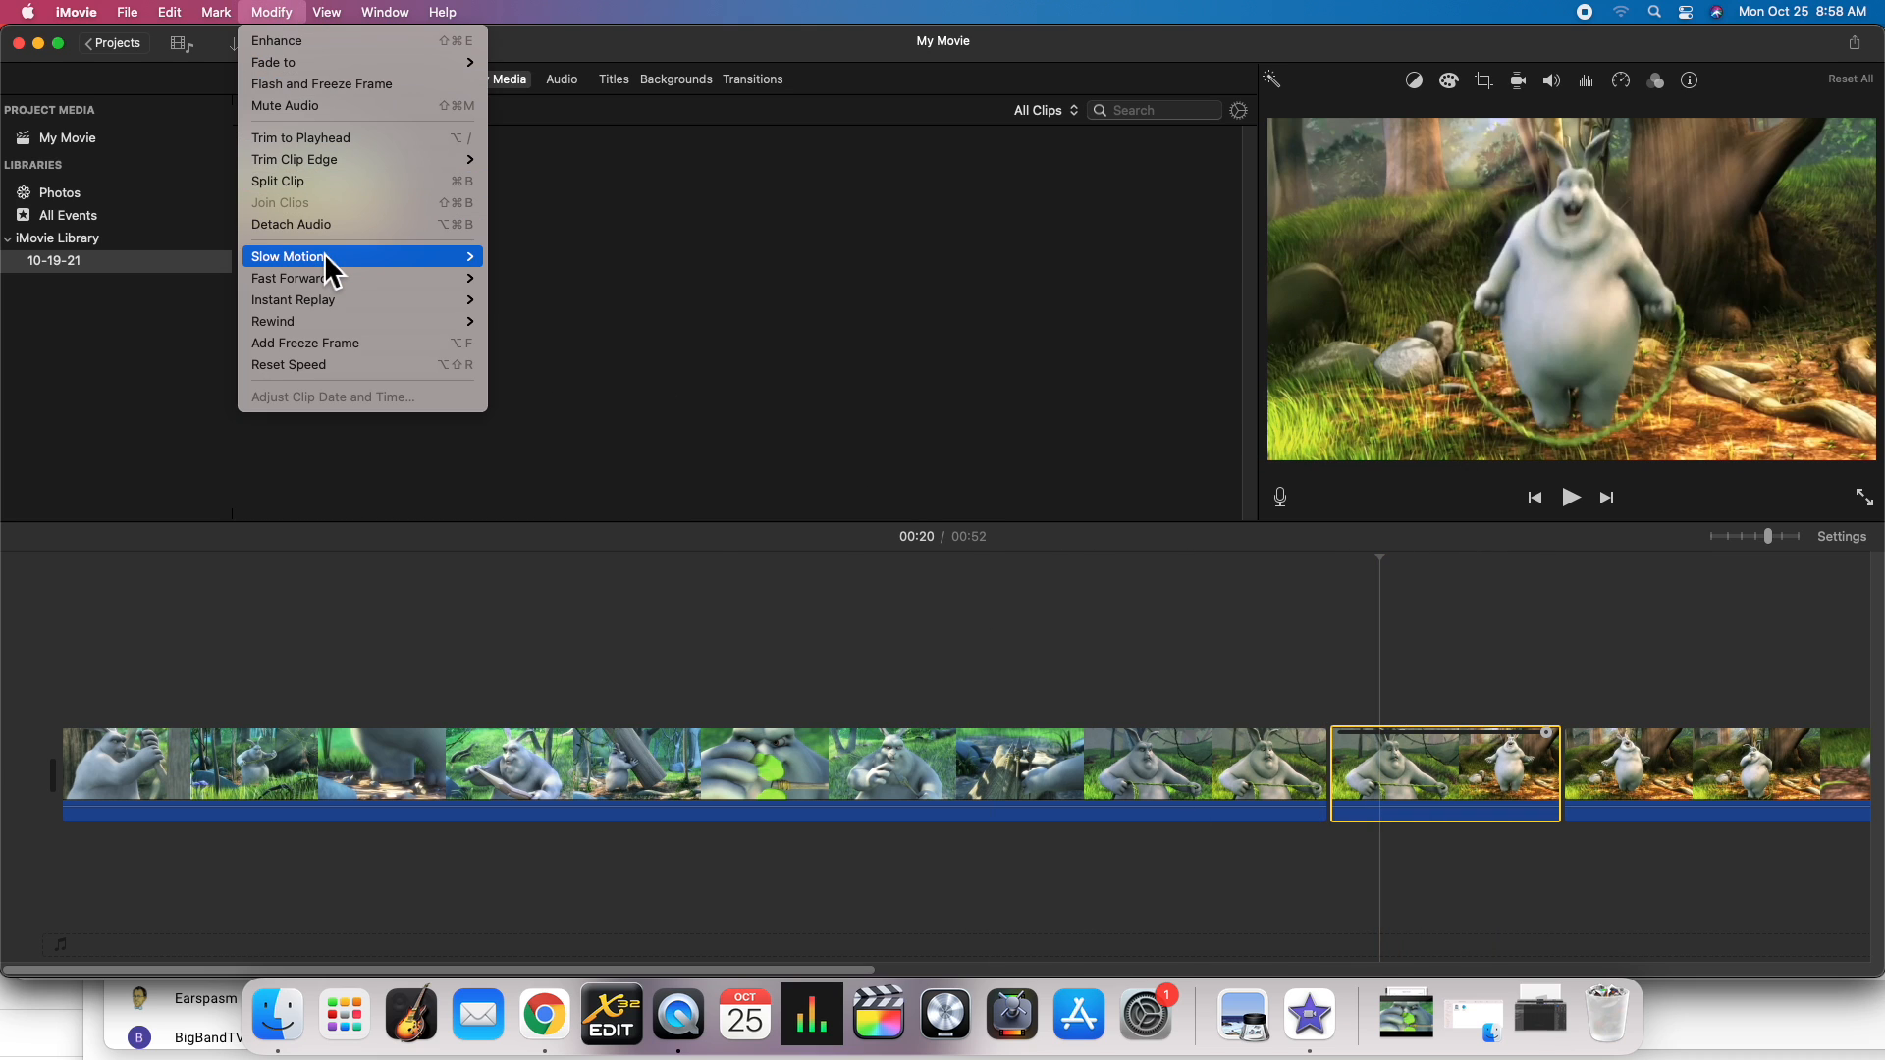
{"action": "mouse_move", "coordinate": [432, 259]}
{"action": "left_click", "coordinate": [515, 277]}
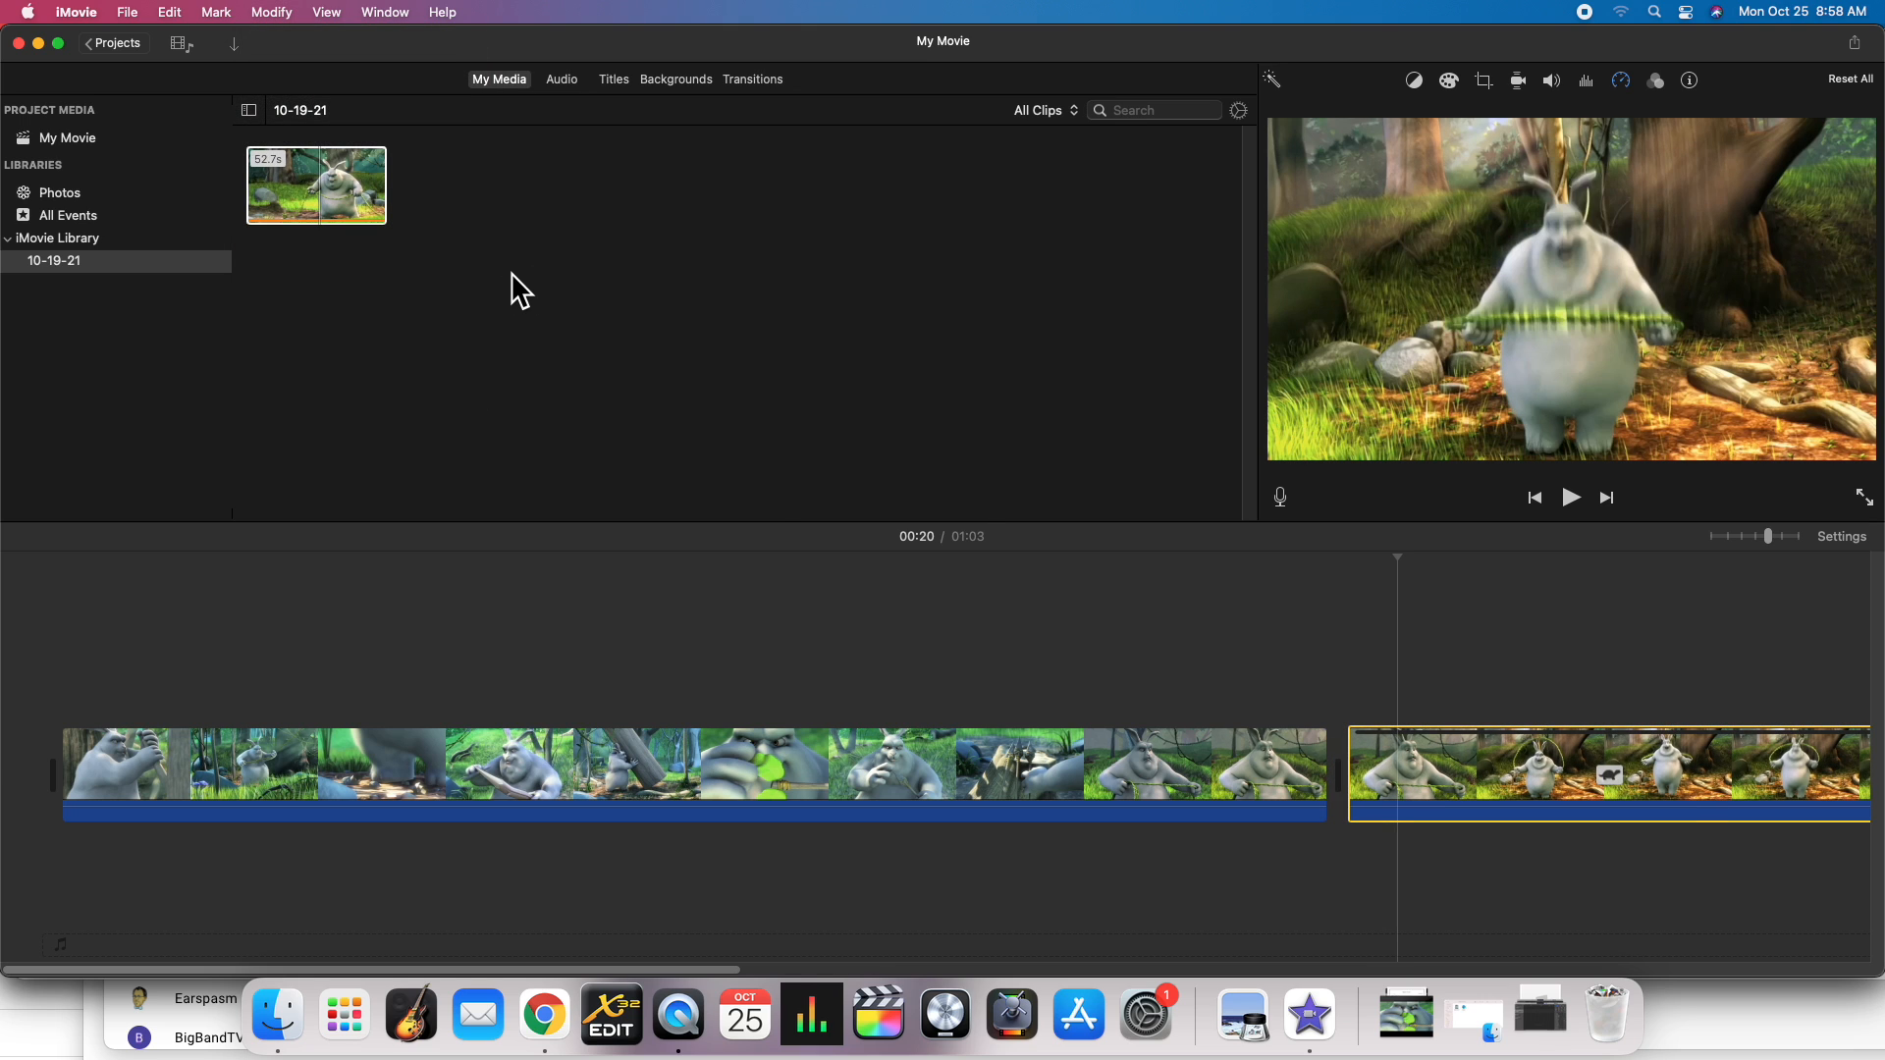
Step: Preview the 25% slow-motion rope-jumping segment from just before its start to about 00:24
{"action": "left_click", "coordinate": [1307, 559]}
{"action": "key", "text": "space"}
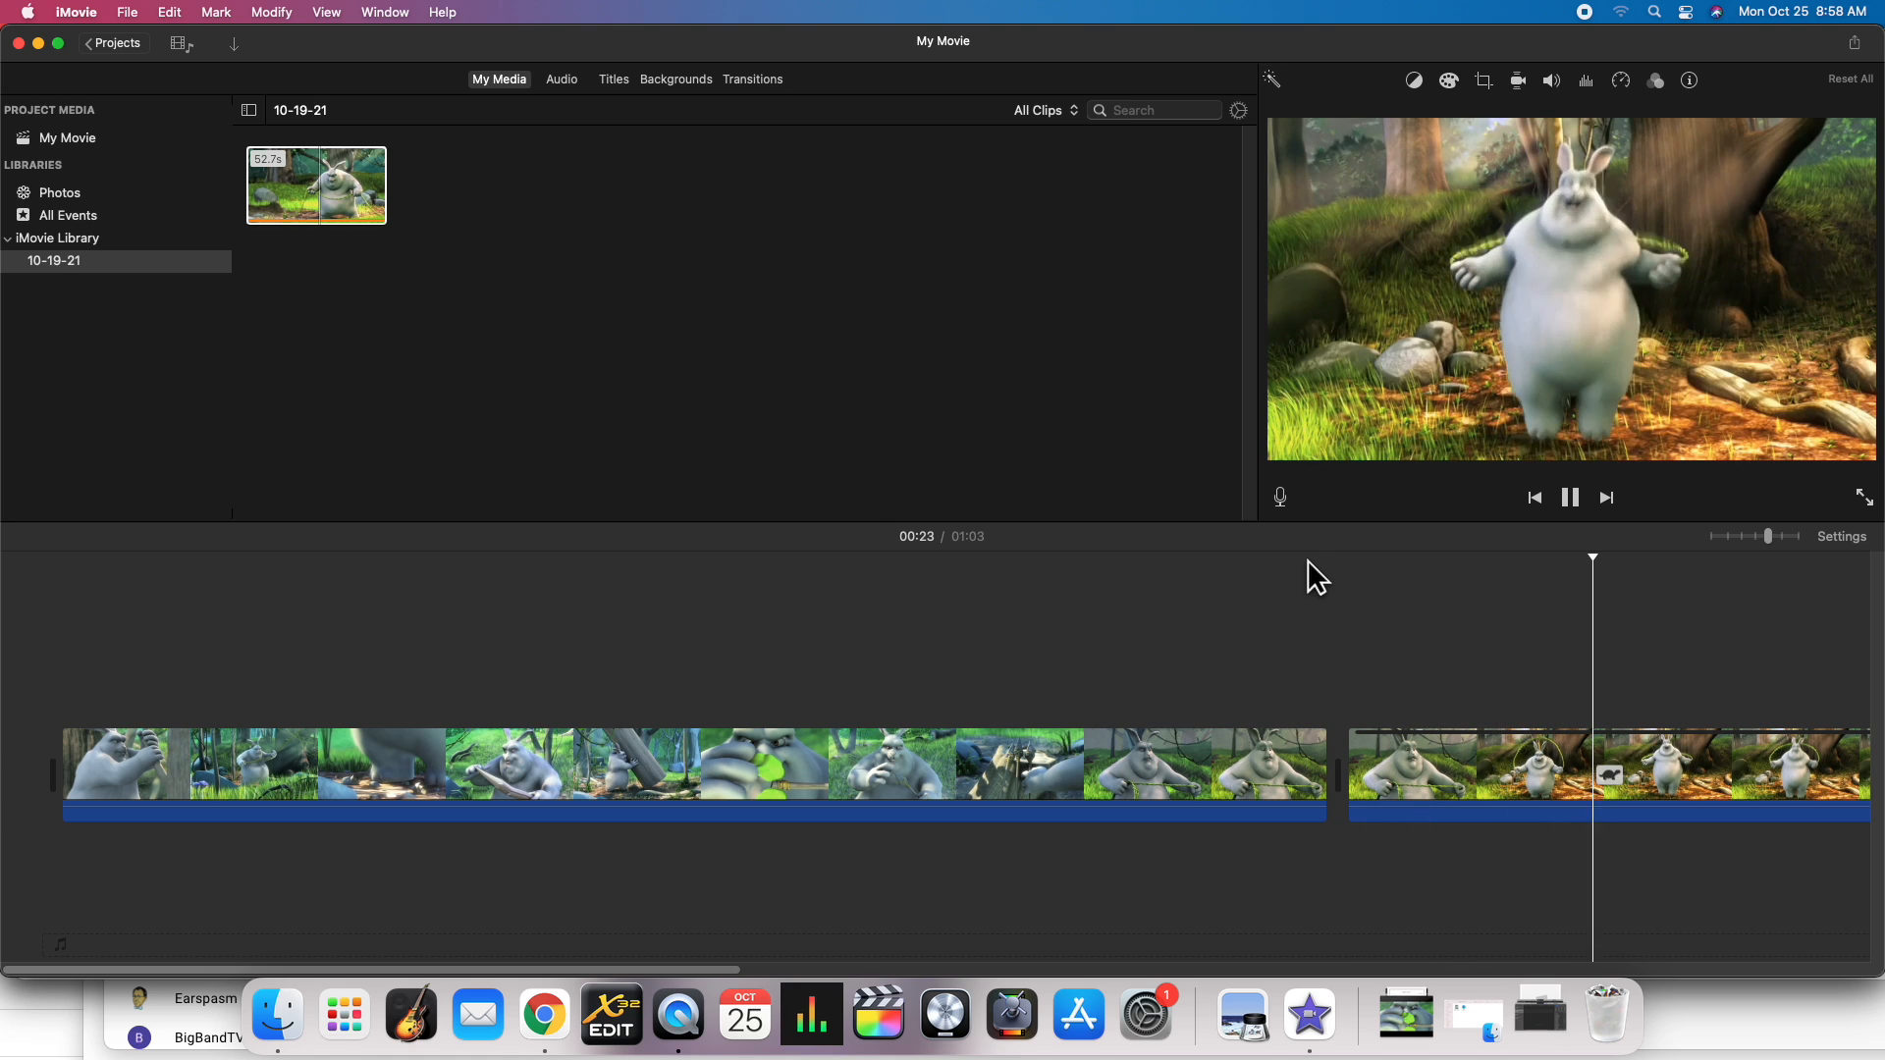
{"action": "key", "text": "space"}
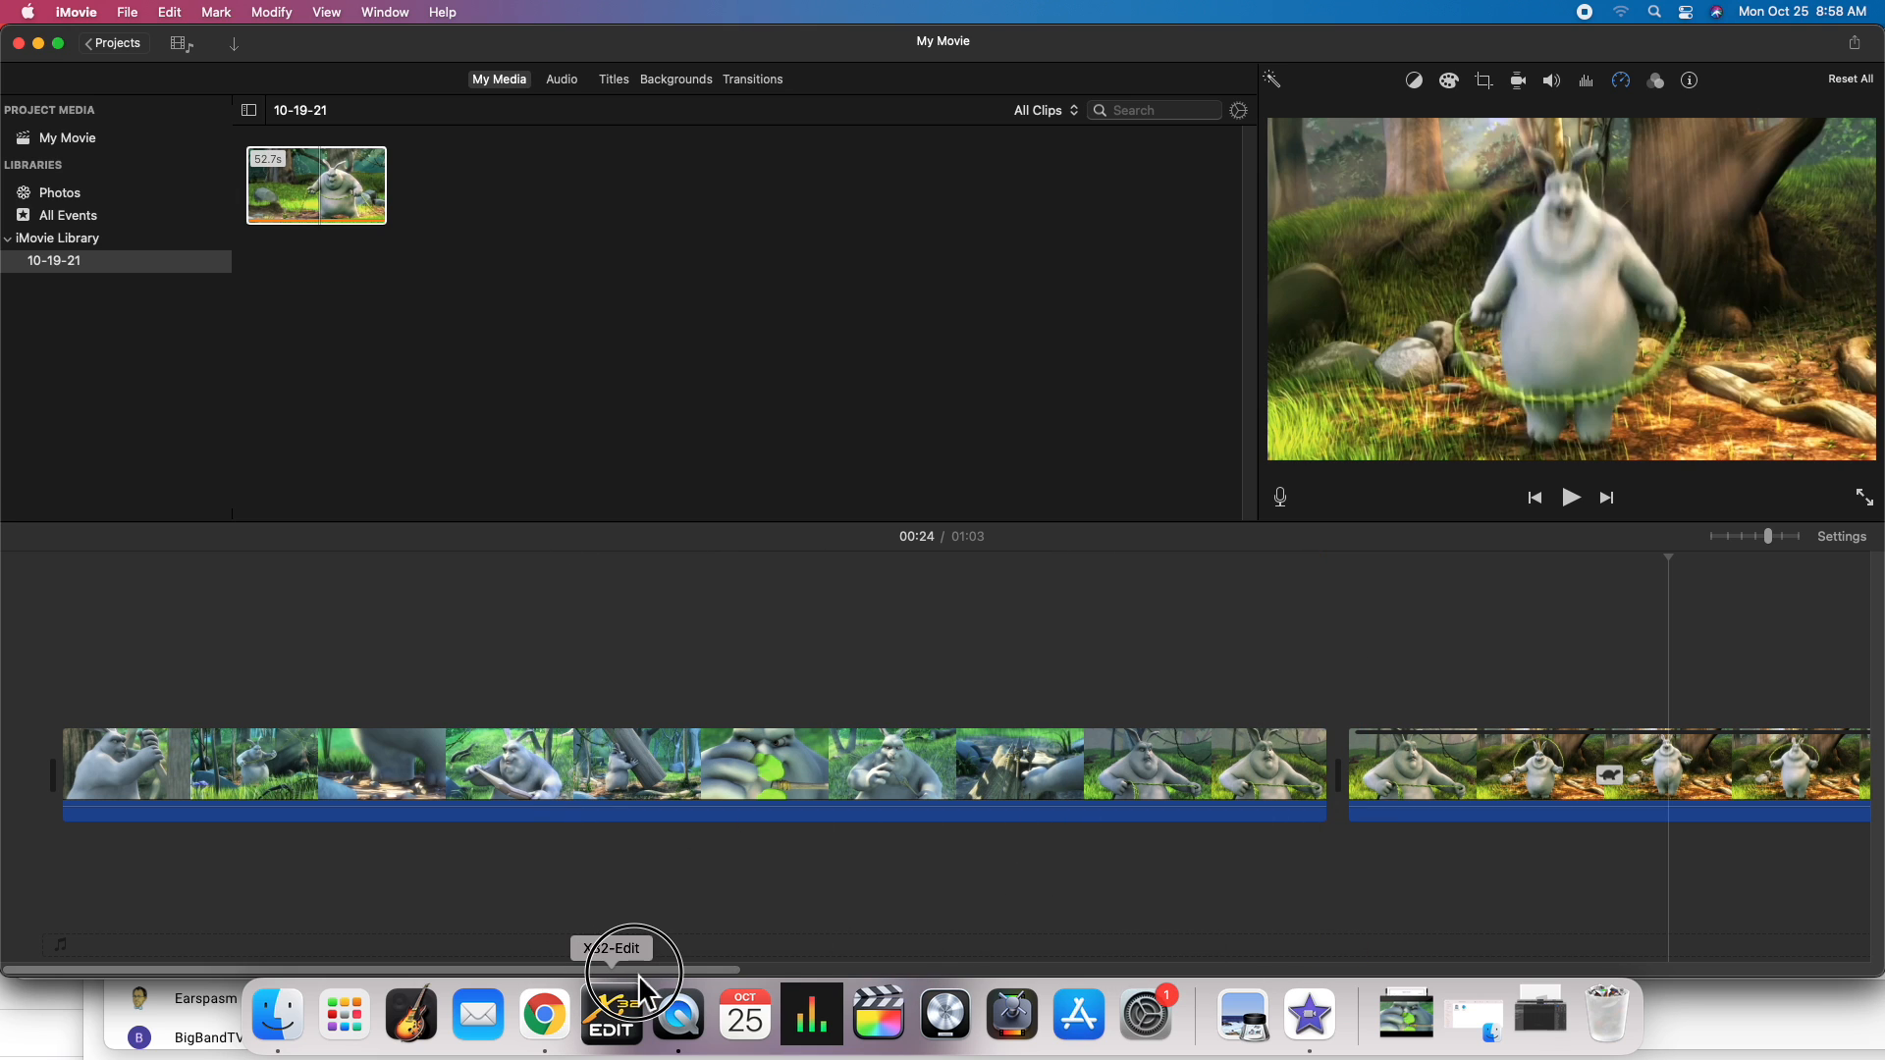
Step: Slow the middle rope-jumping segment further by stretching its speed handle until the project is about 01:07 long, and preview the slower motion
{"action": "left_click_drag", "start_coordinate": [656, 974], "coordinate": [1003, 964]}
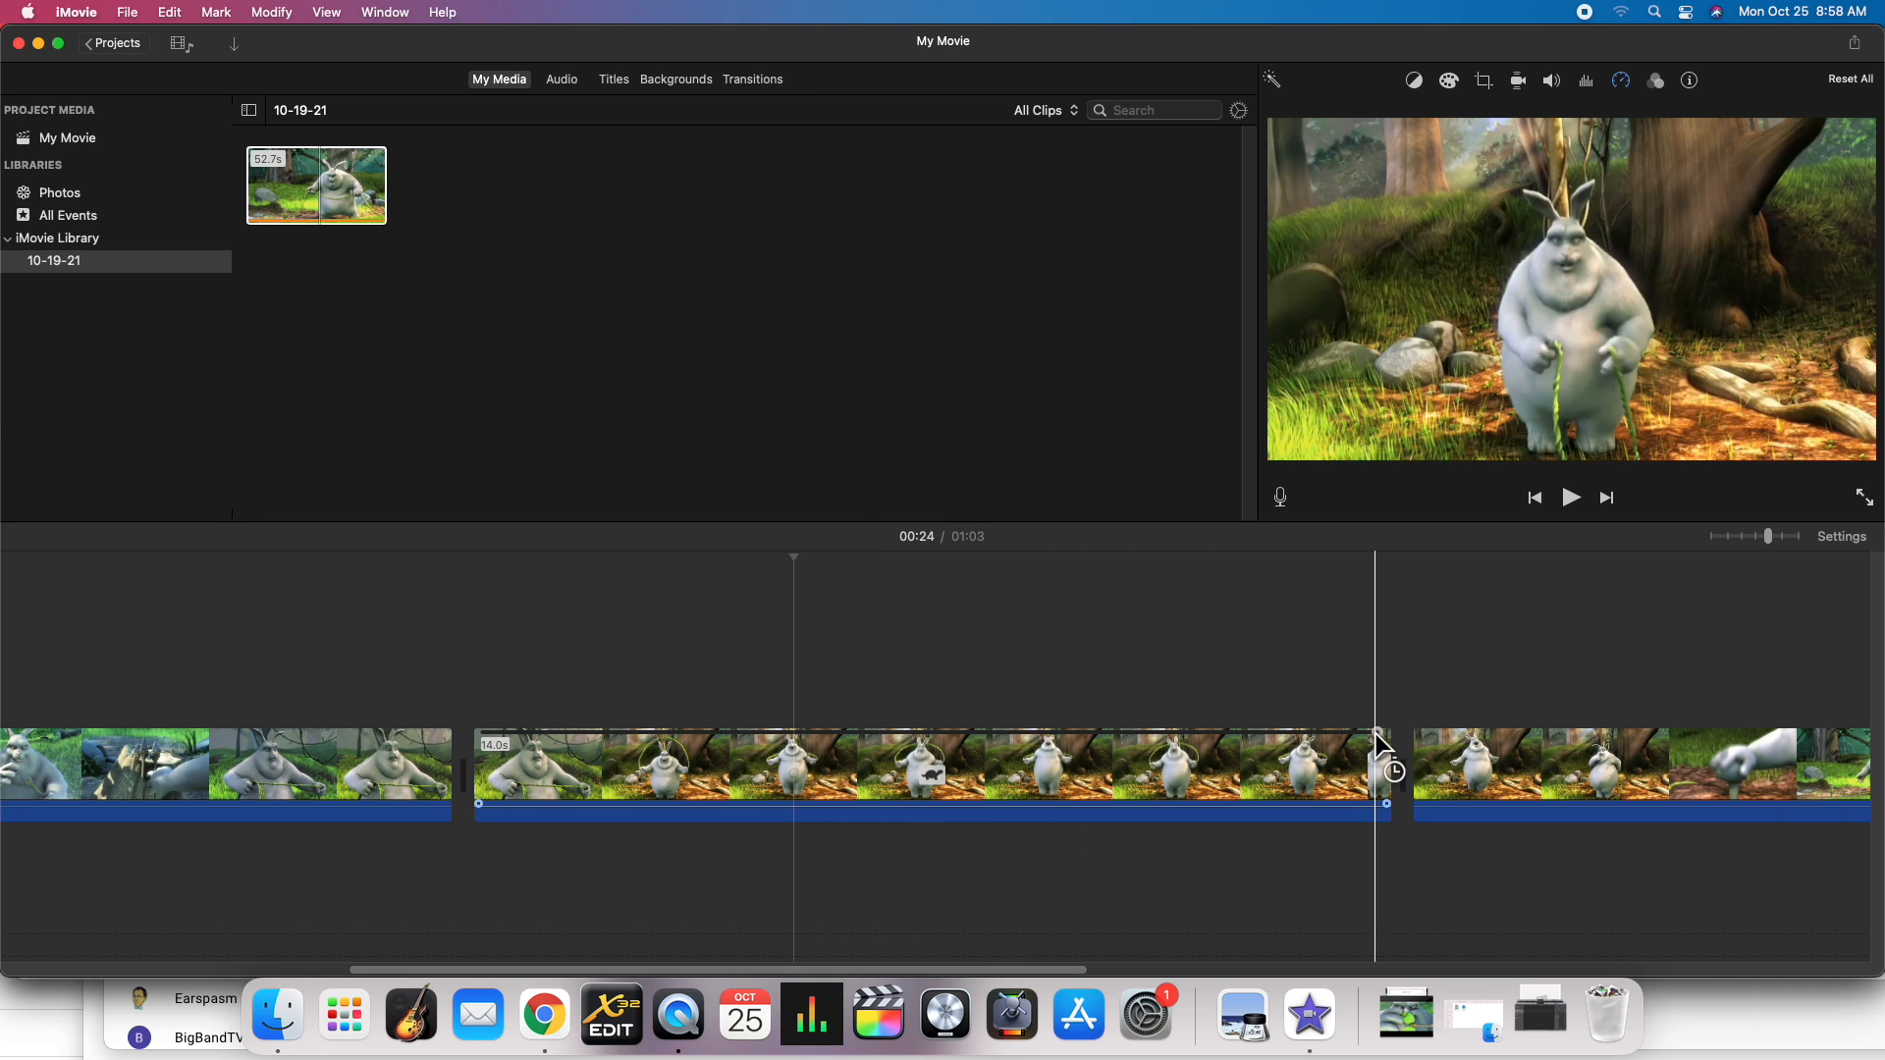
{"action": "left_click_drag", "start_coordinate": [1377, 737], "coordinate": [1465, 738]}
{"action": "left_click_drag", "start_coordinate": [1557, 728], "coordinate": [1669, 736]}
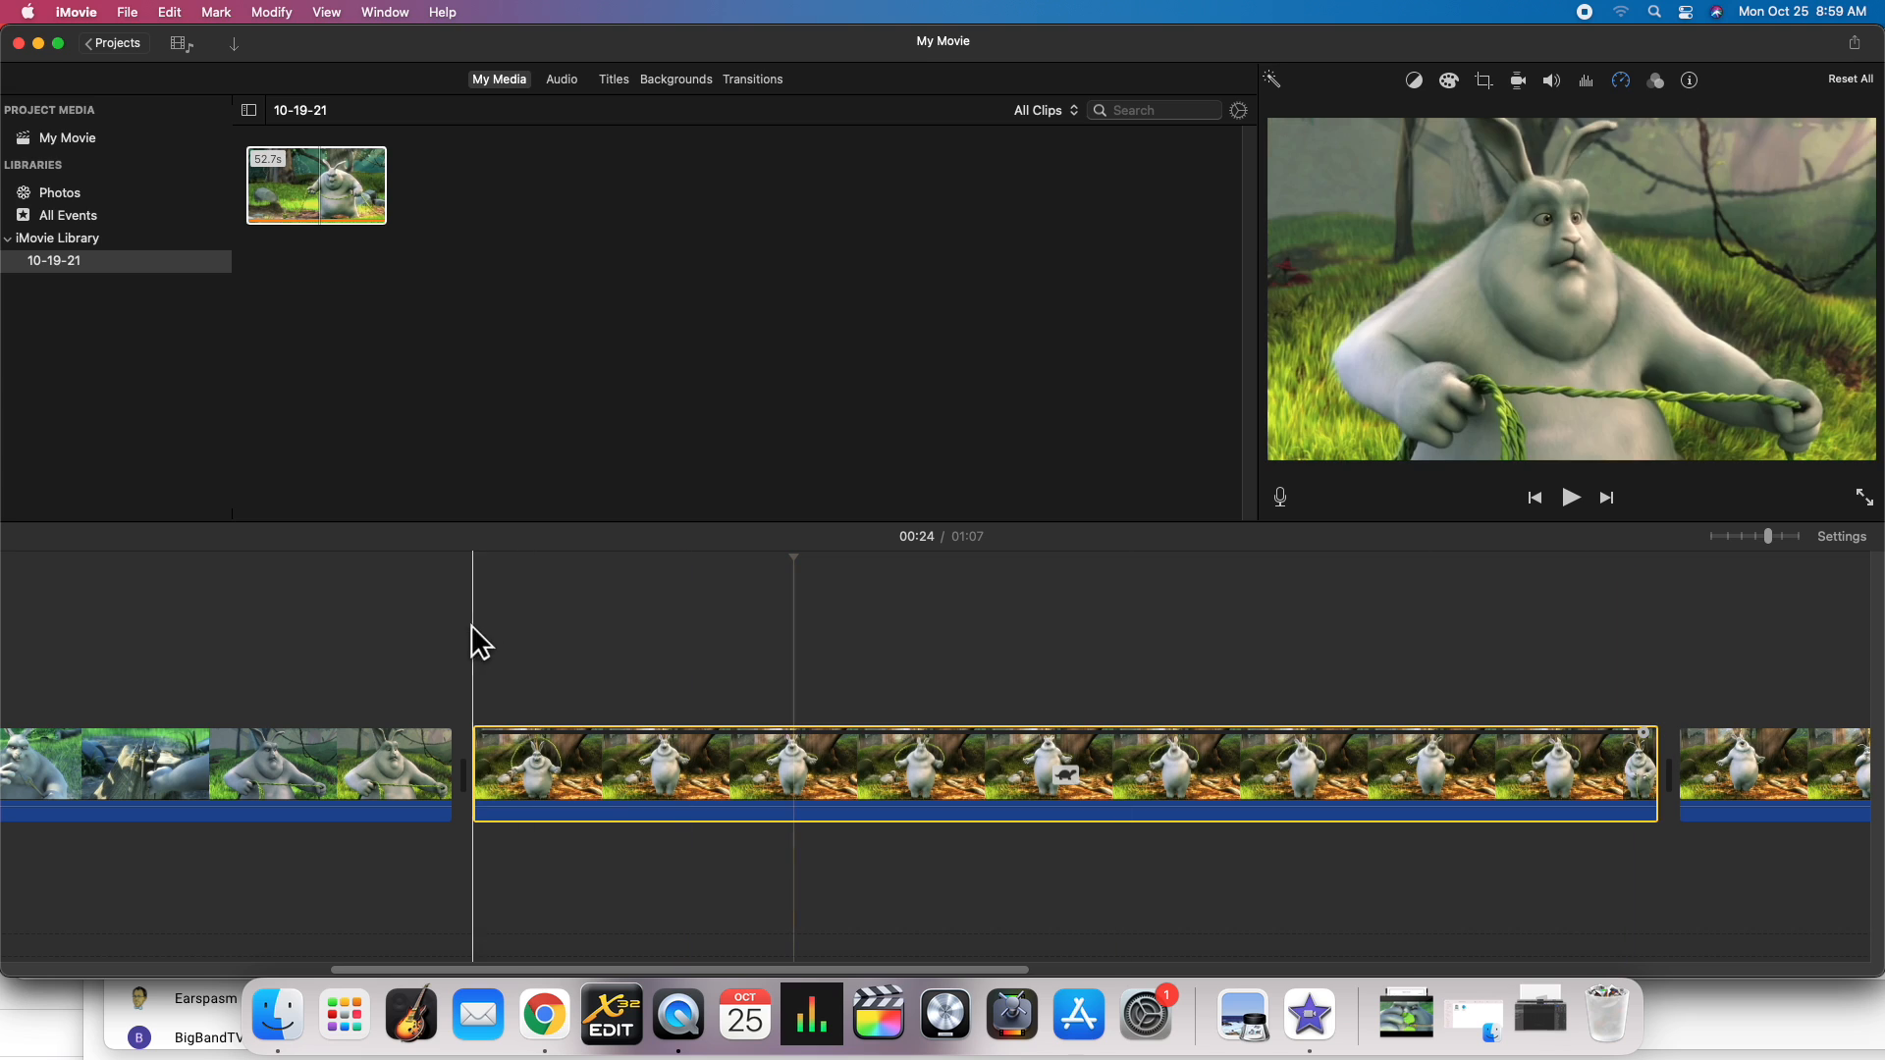
{"action": "left_click", "coordinate": [434, 563]}
{"action": "key", "text": "space"}
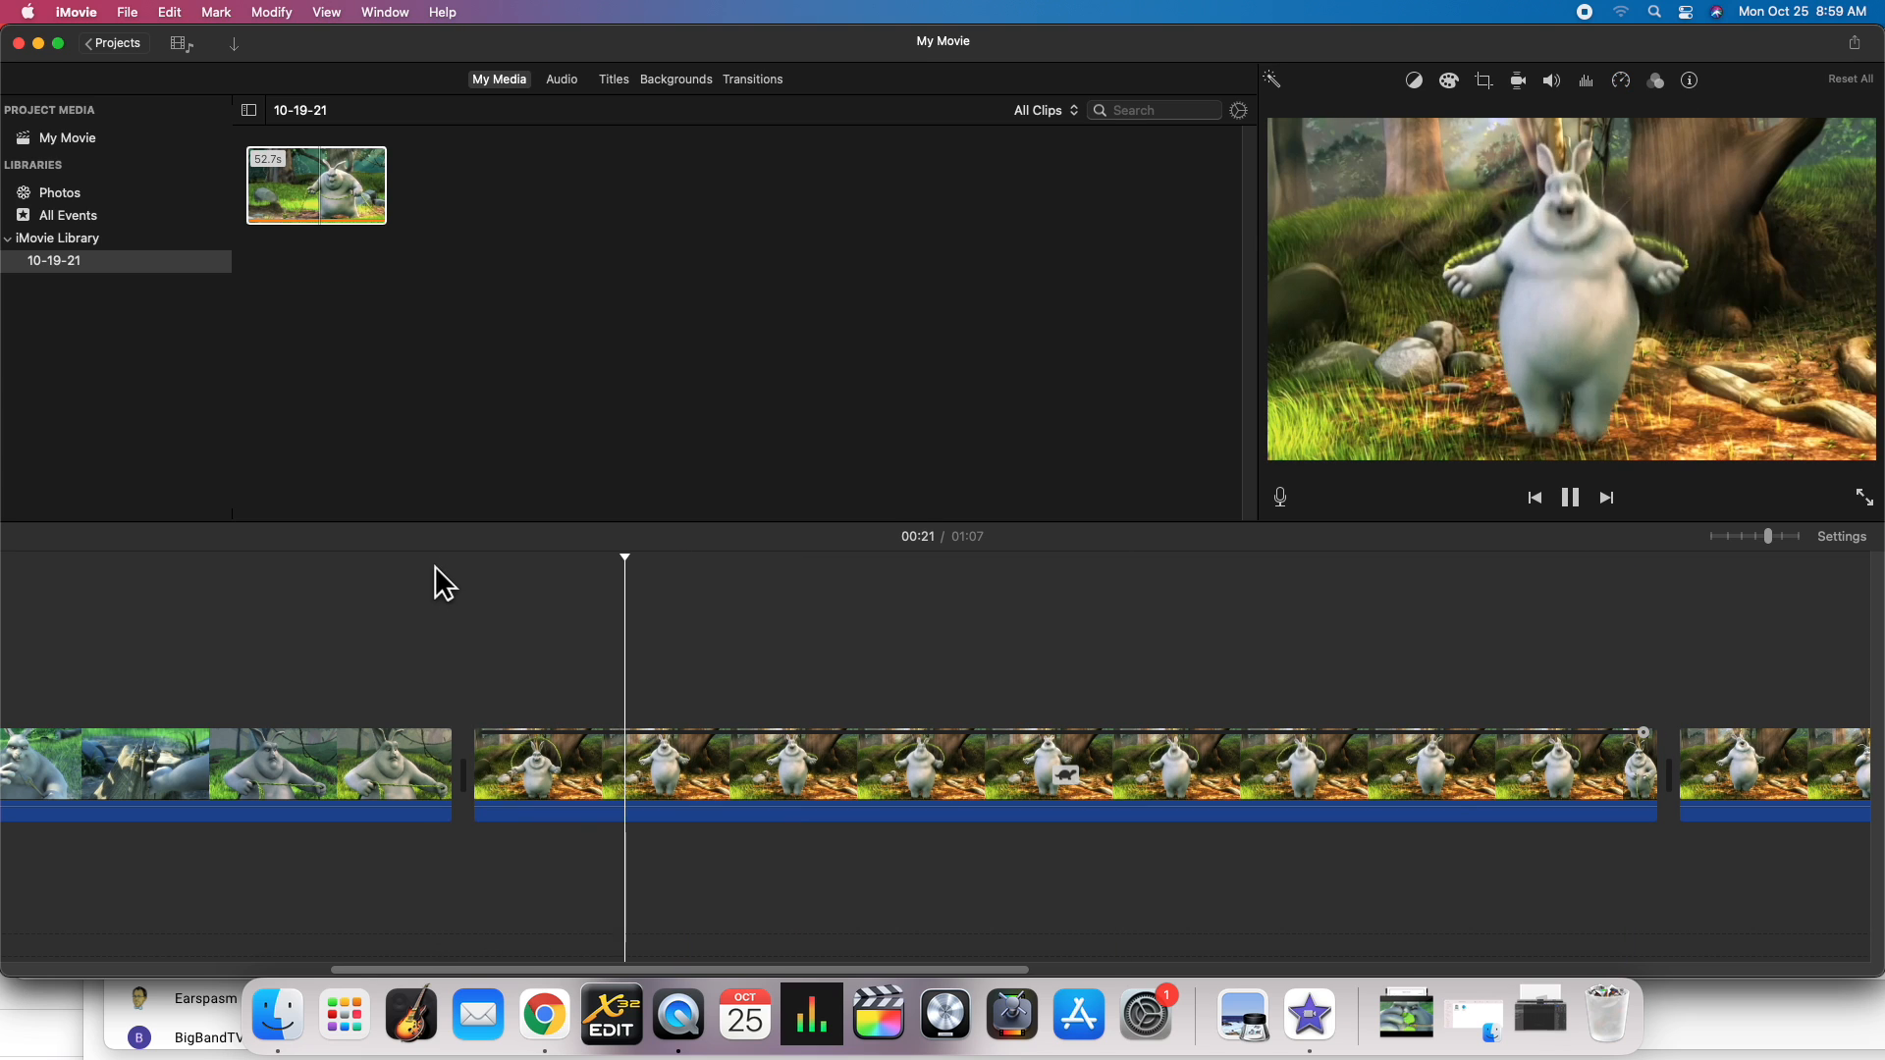
{"action": "key", "text": "space"}
Step: Shorten the middle segment to about 11.2 s with its speed handle, and play the result to about 00:25
{"action": "left_click_drag", "start_coordinate": [1653, 756], "coordinate": [1203, 764]}
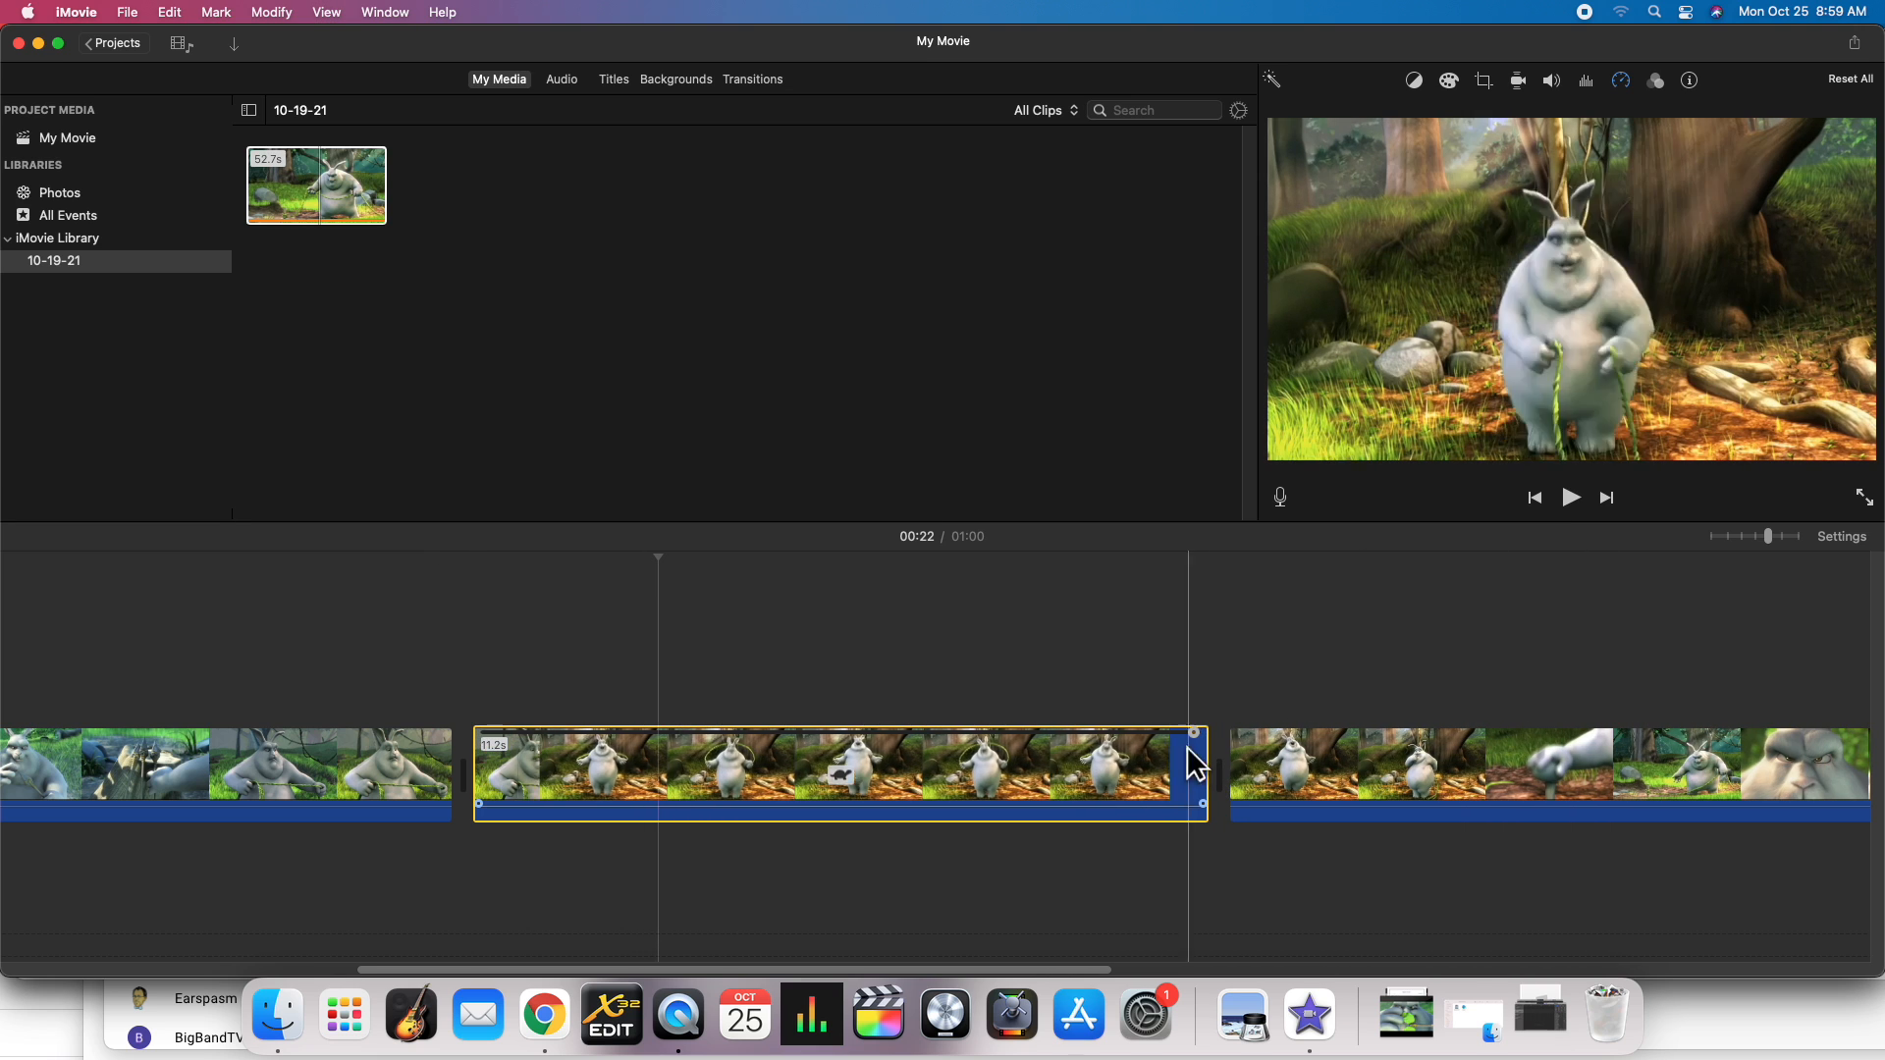
{"action": "key", "text": "space"}
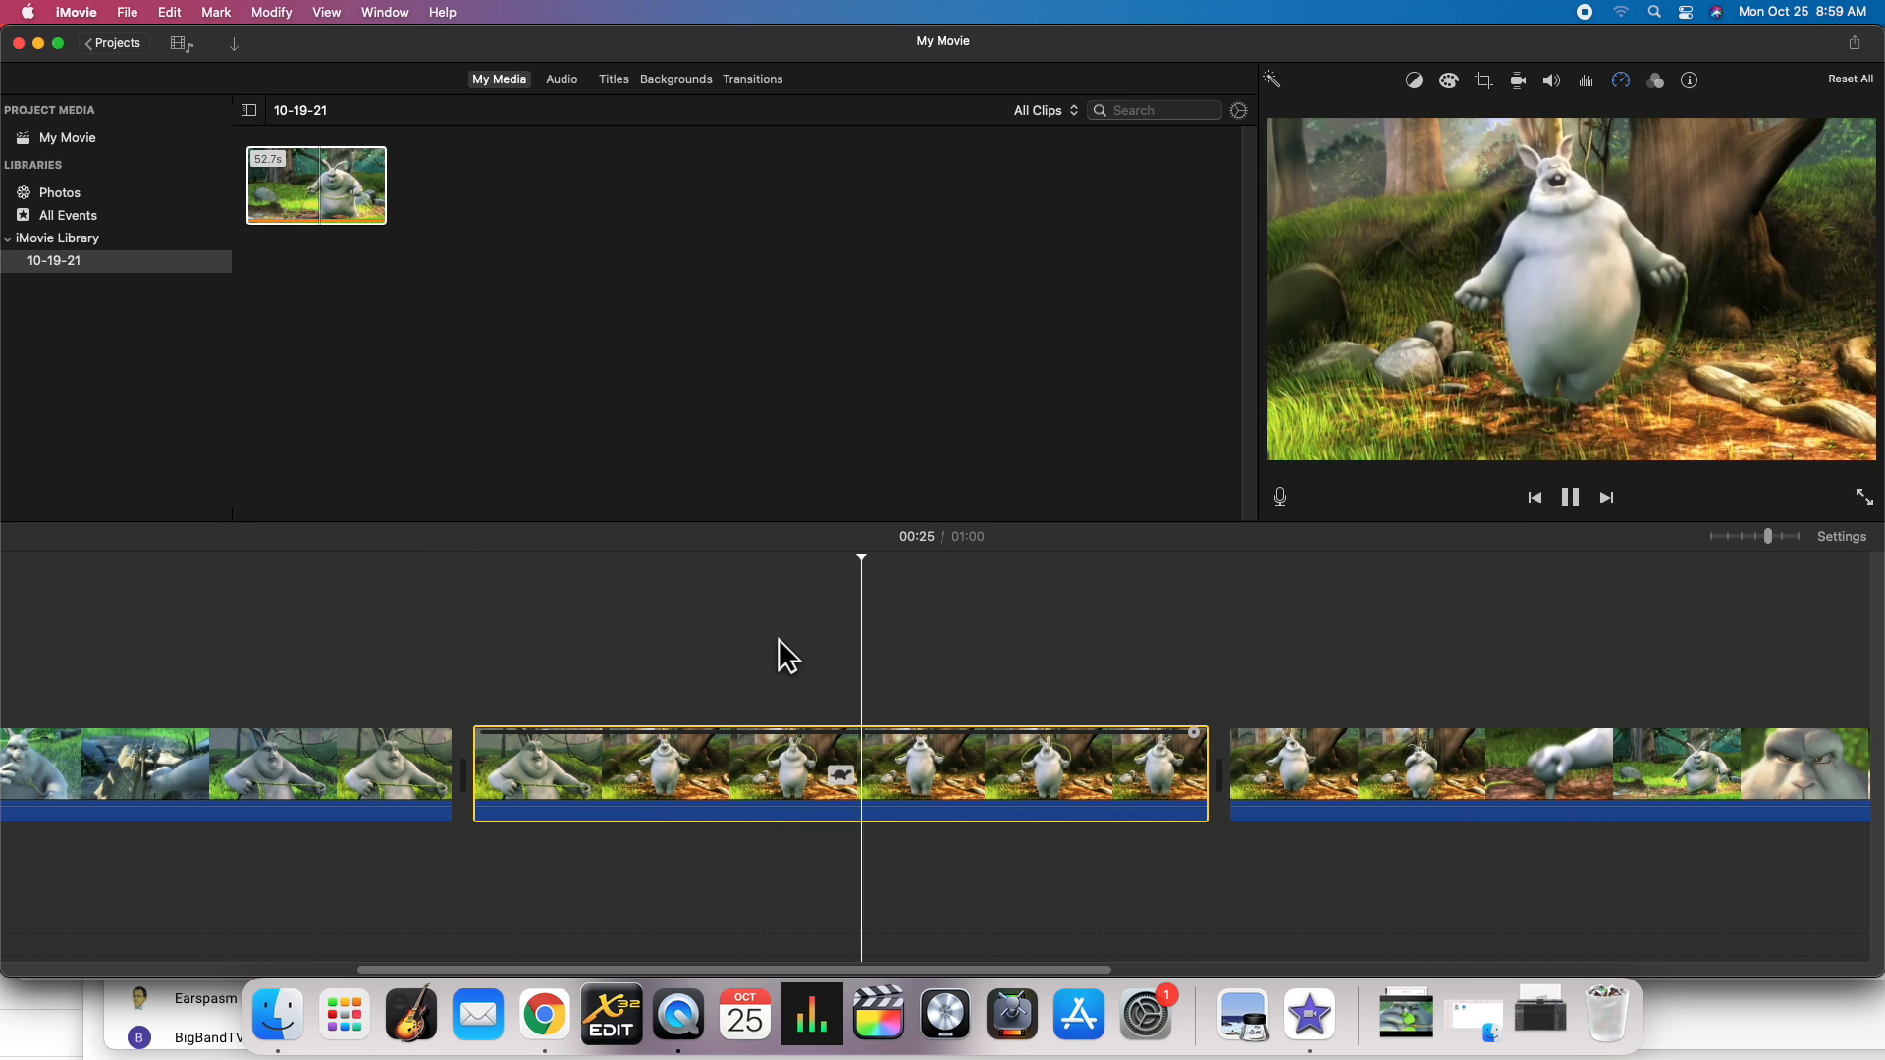
{"action": "key", "text": "space"}
Step: Undo all slow-motion changes on the rope-jumping segment, and redo the splits so the scene is isolated at normal speed
{"action": "key", "text": "super+z"}
{"action": "key", "text": "super+z"}
{"action": "key", "text": "super+z"}
{"action": "key", "text": "super+z"}
{"action": "key", "text": "super+z"}
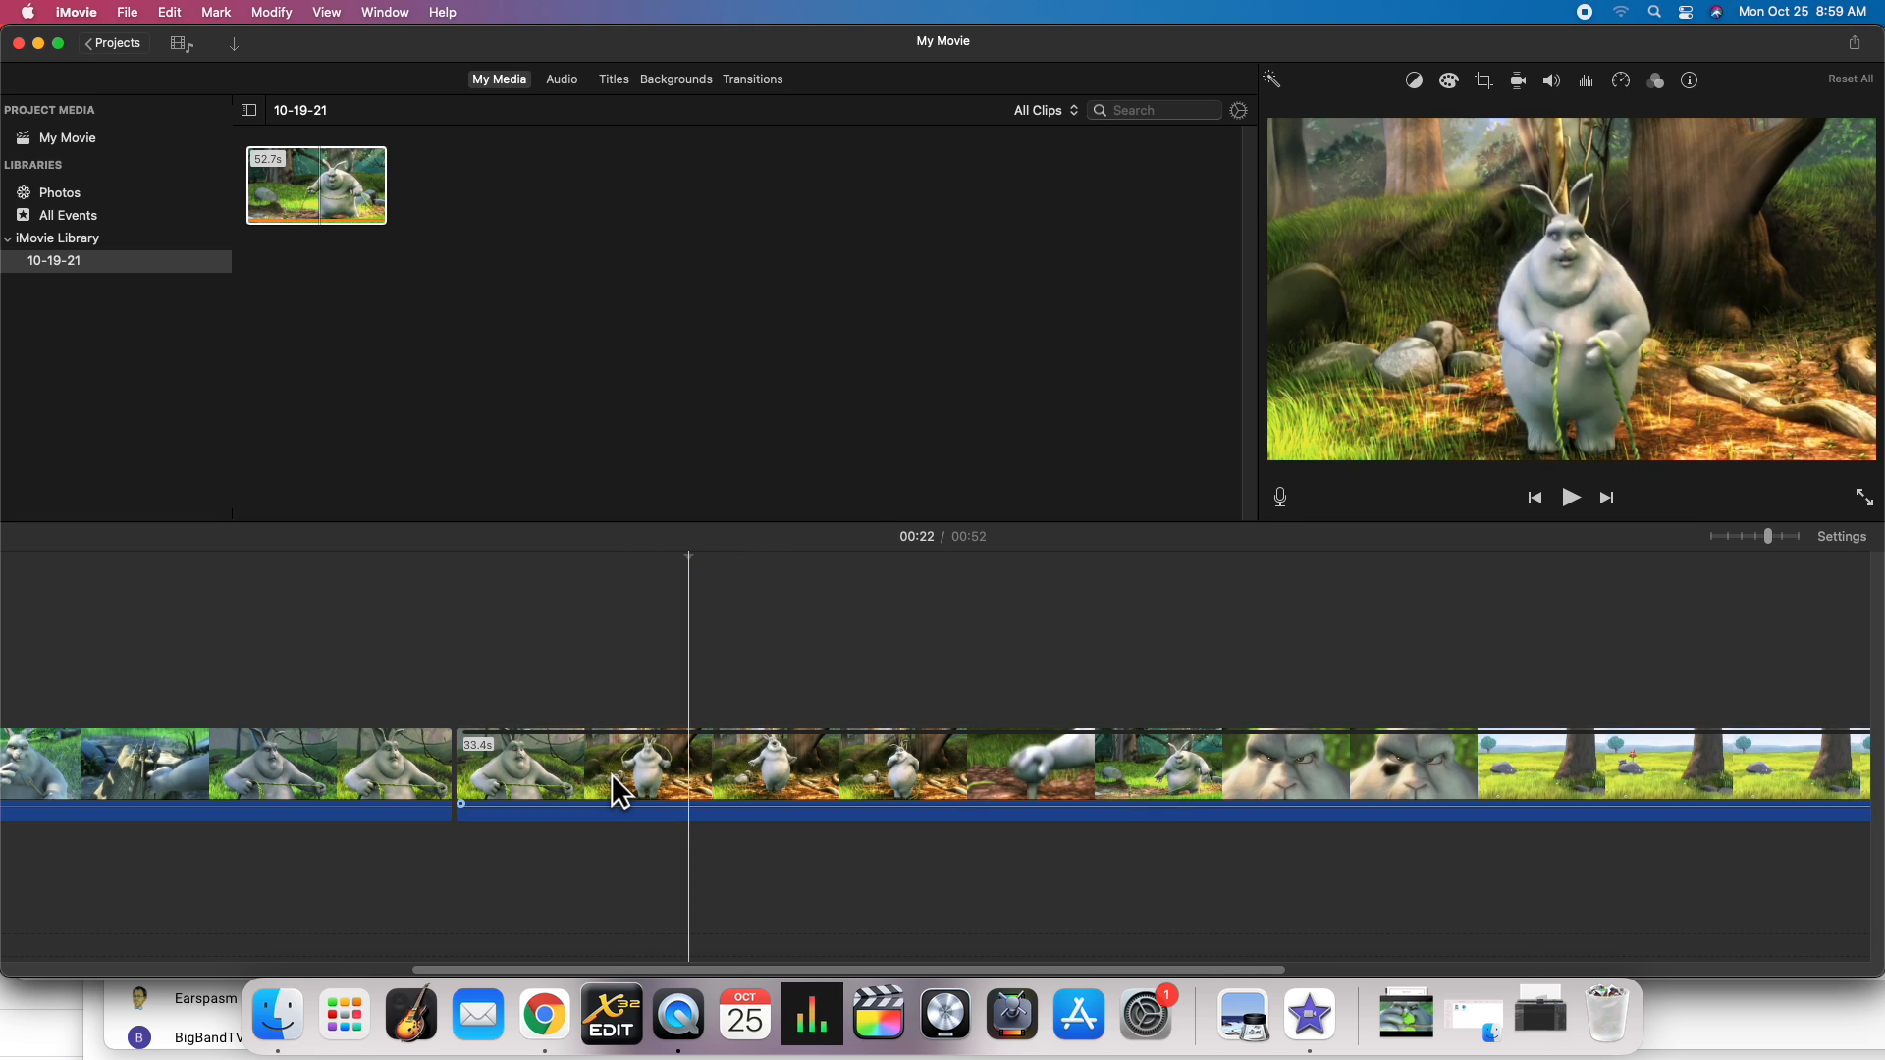
{"action": "key", "text": "super+z"}
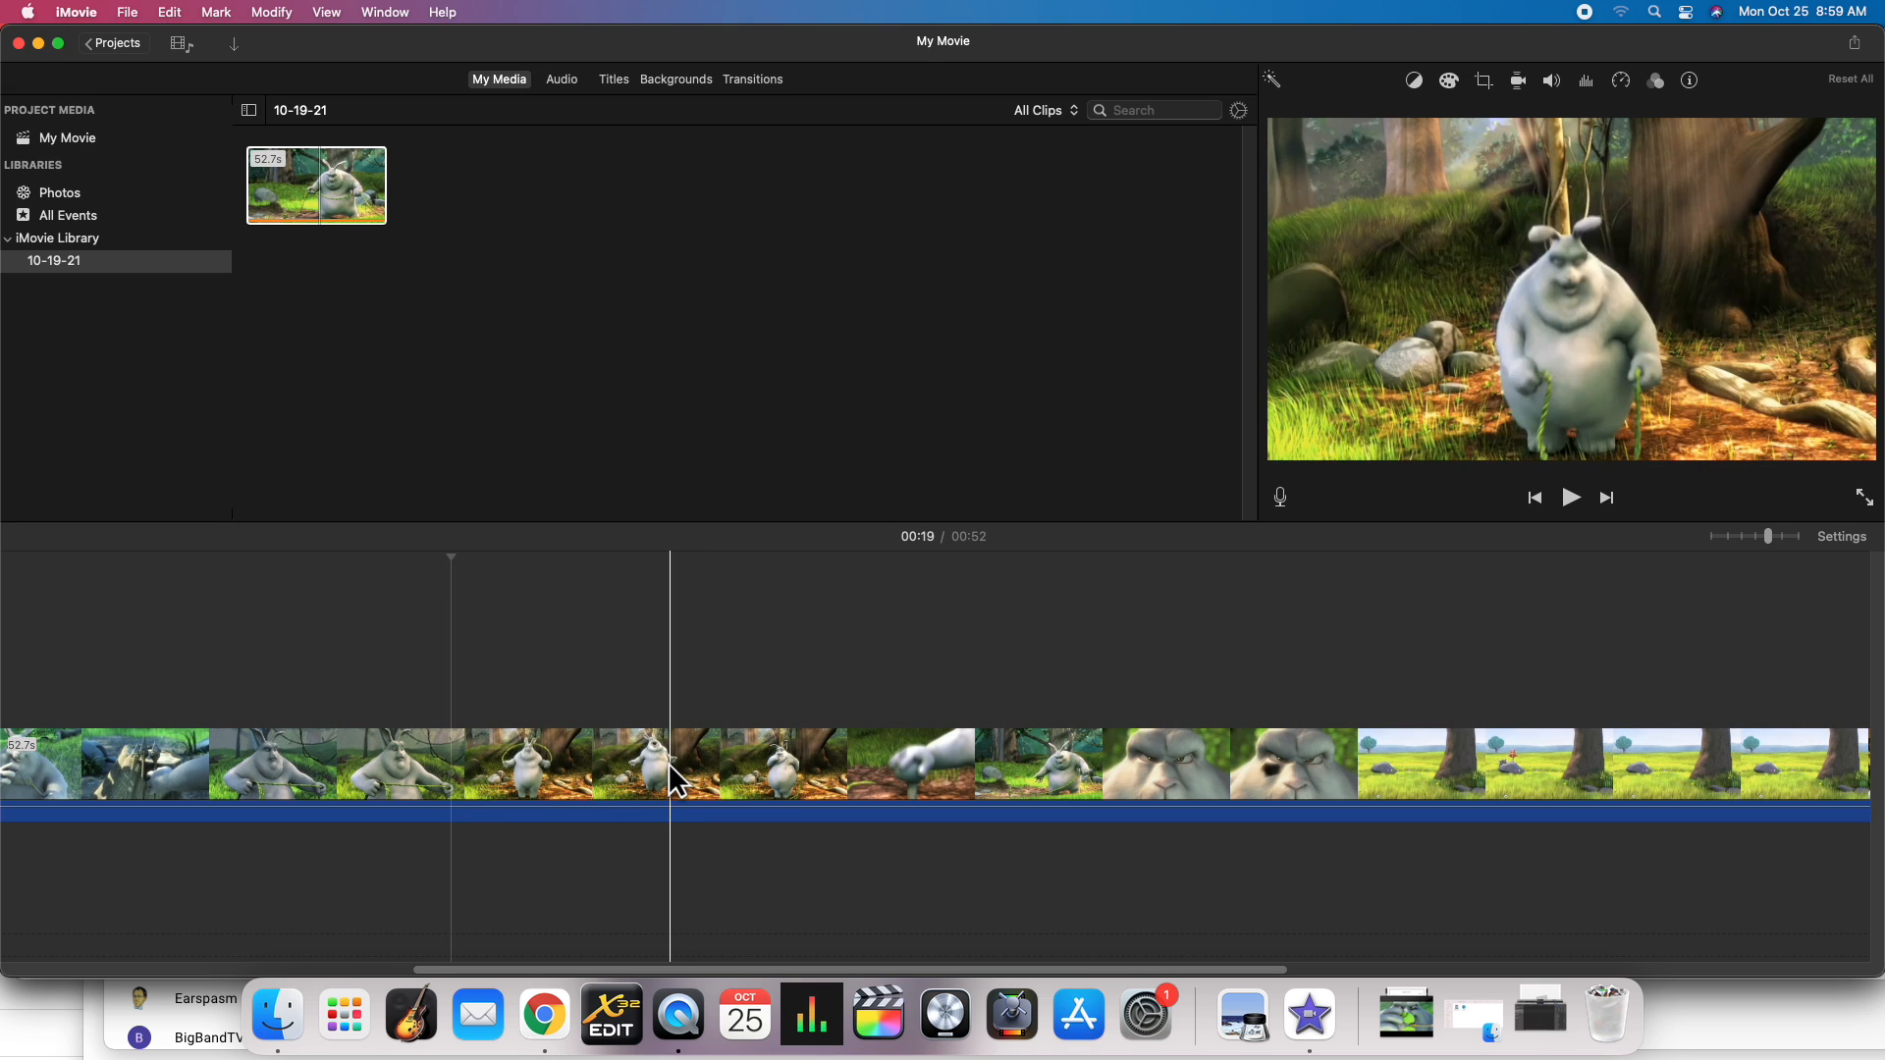
{"action": "key", "text": "shift+super+z"}
{"action": "key", "text": "shift+super+z"}
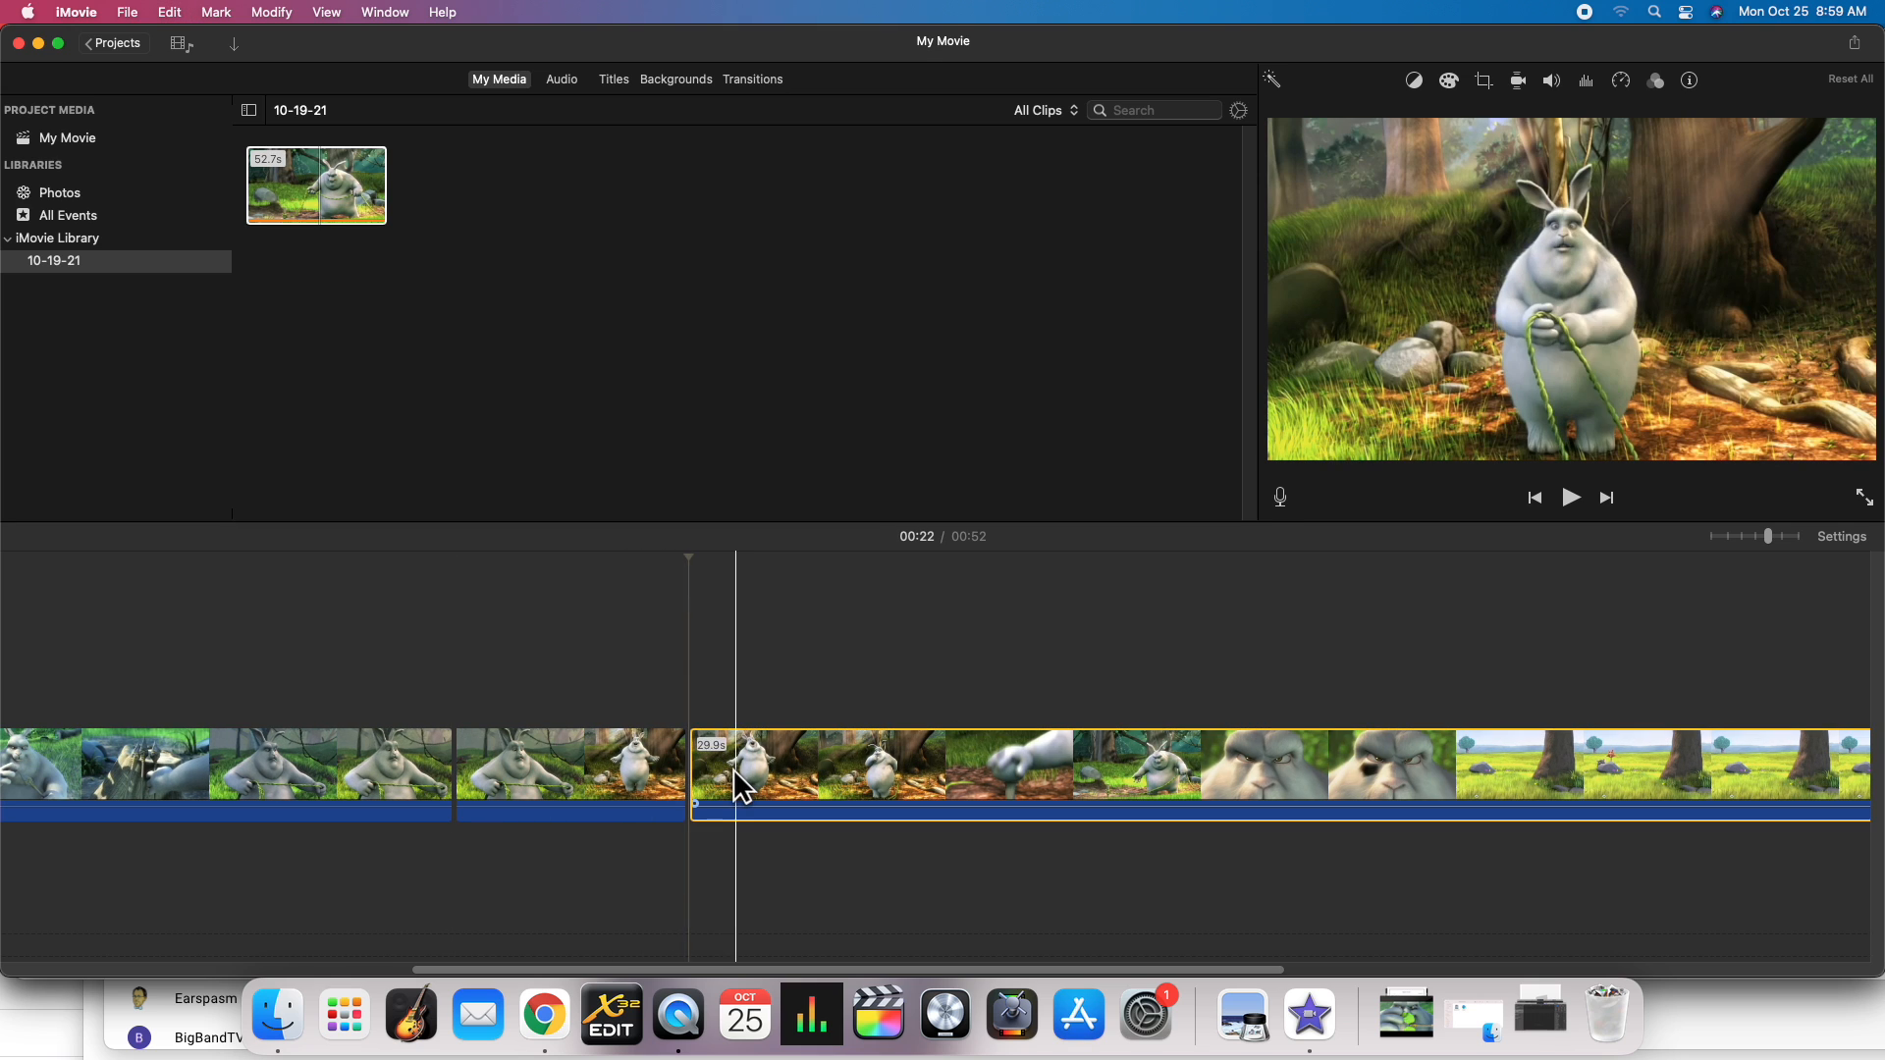
Step: Try 20x fast forward on the middle rope-jumping segment, and preview it from just before its start
{"action": "left_click", "coordinate": [621, 762]}
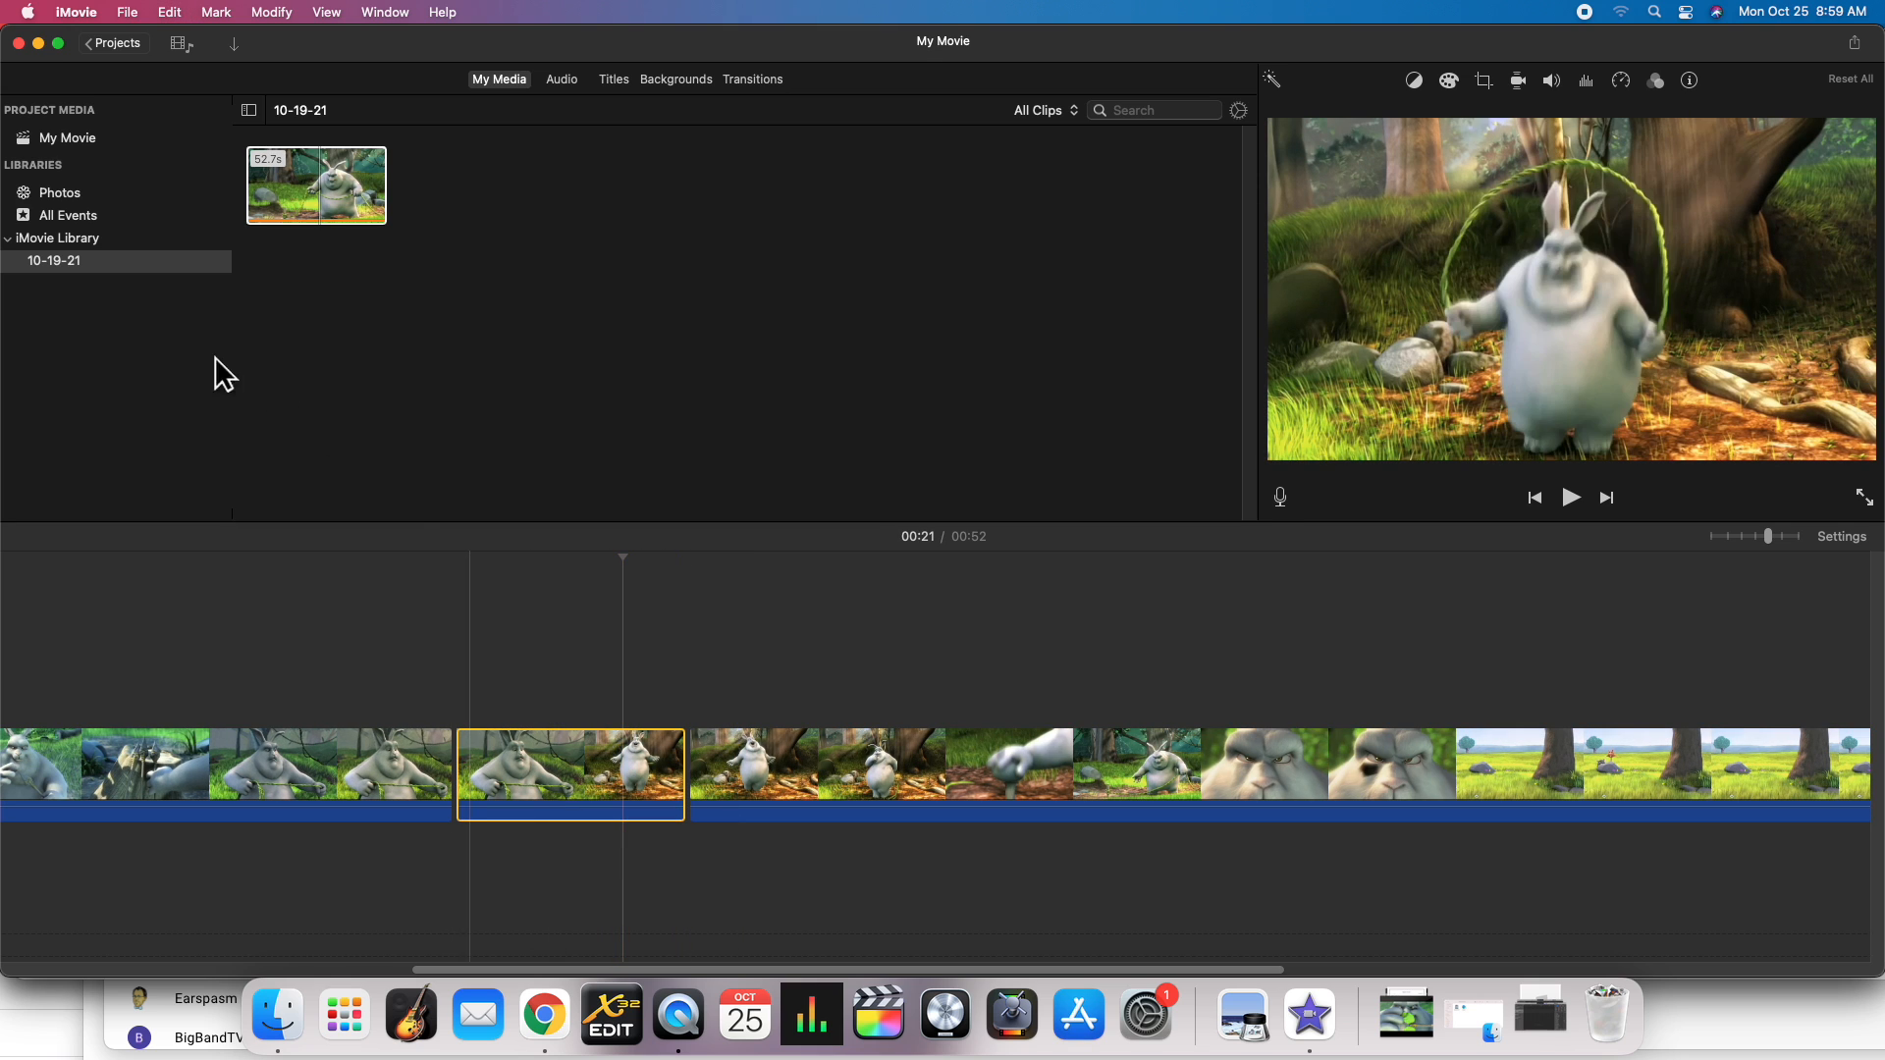
{"action": "left_click", "coordinate": [279, 12]}
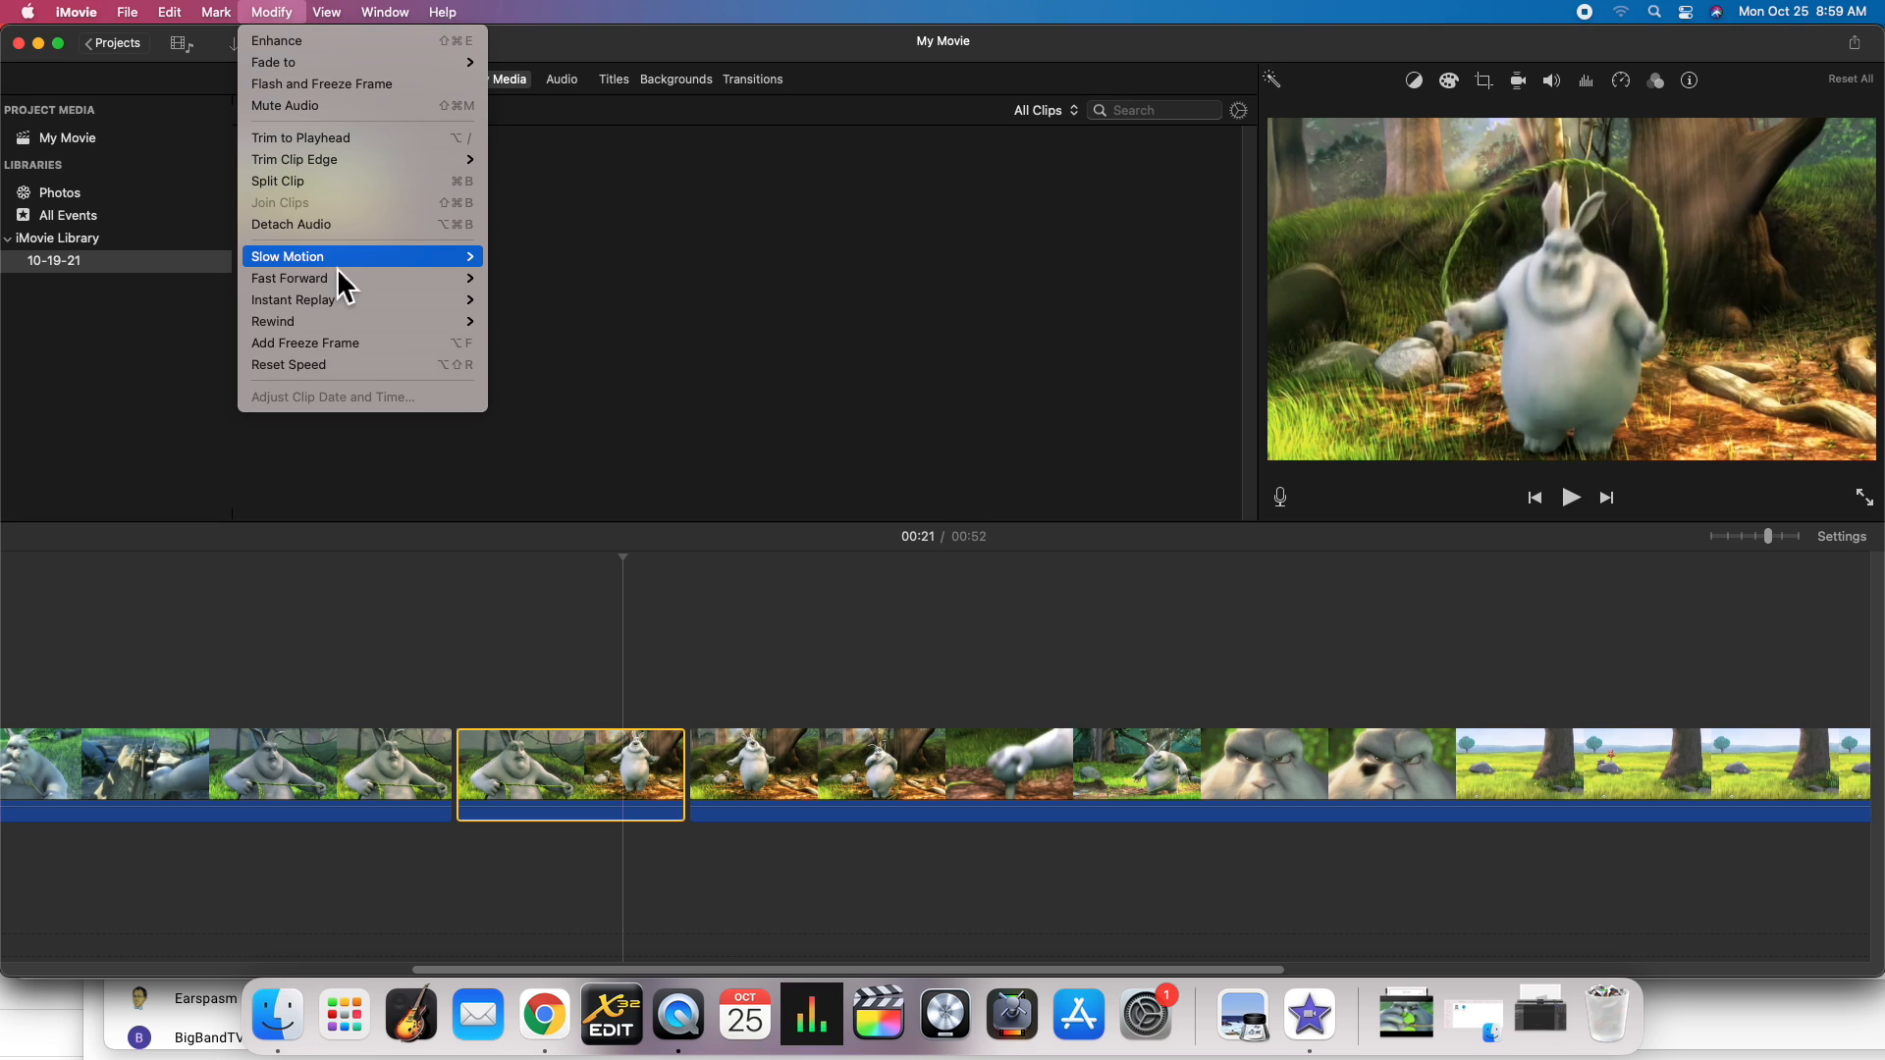
{"action": "mouse_move", "coordinate": [338, 280]}
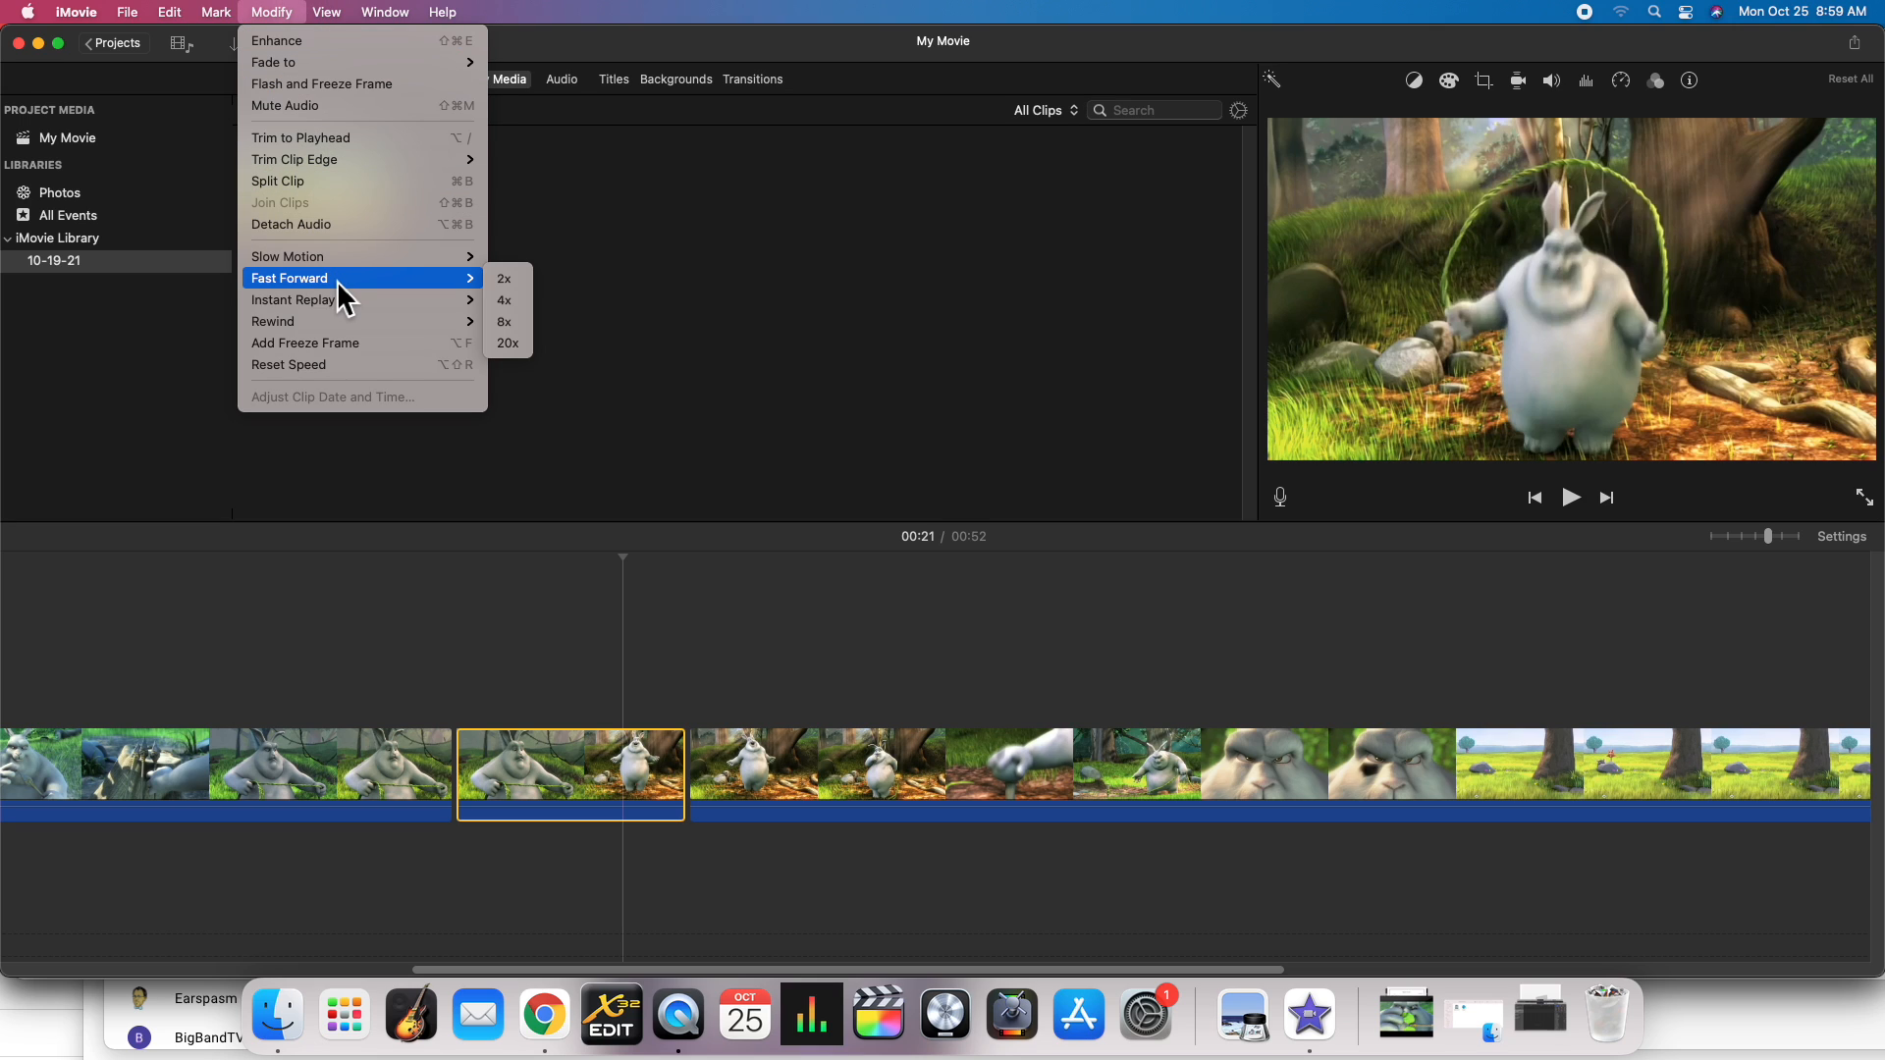
{"action": "left_click", "coordinate": [507, 345]}
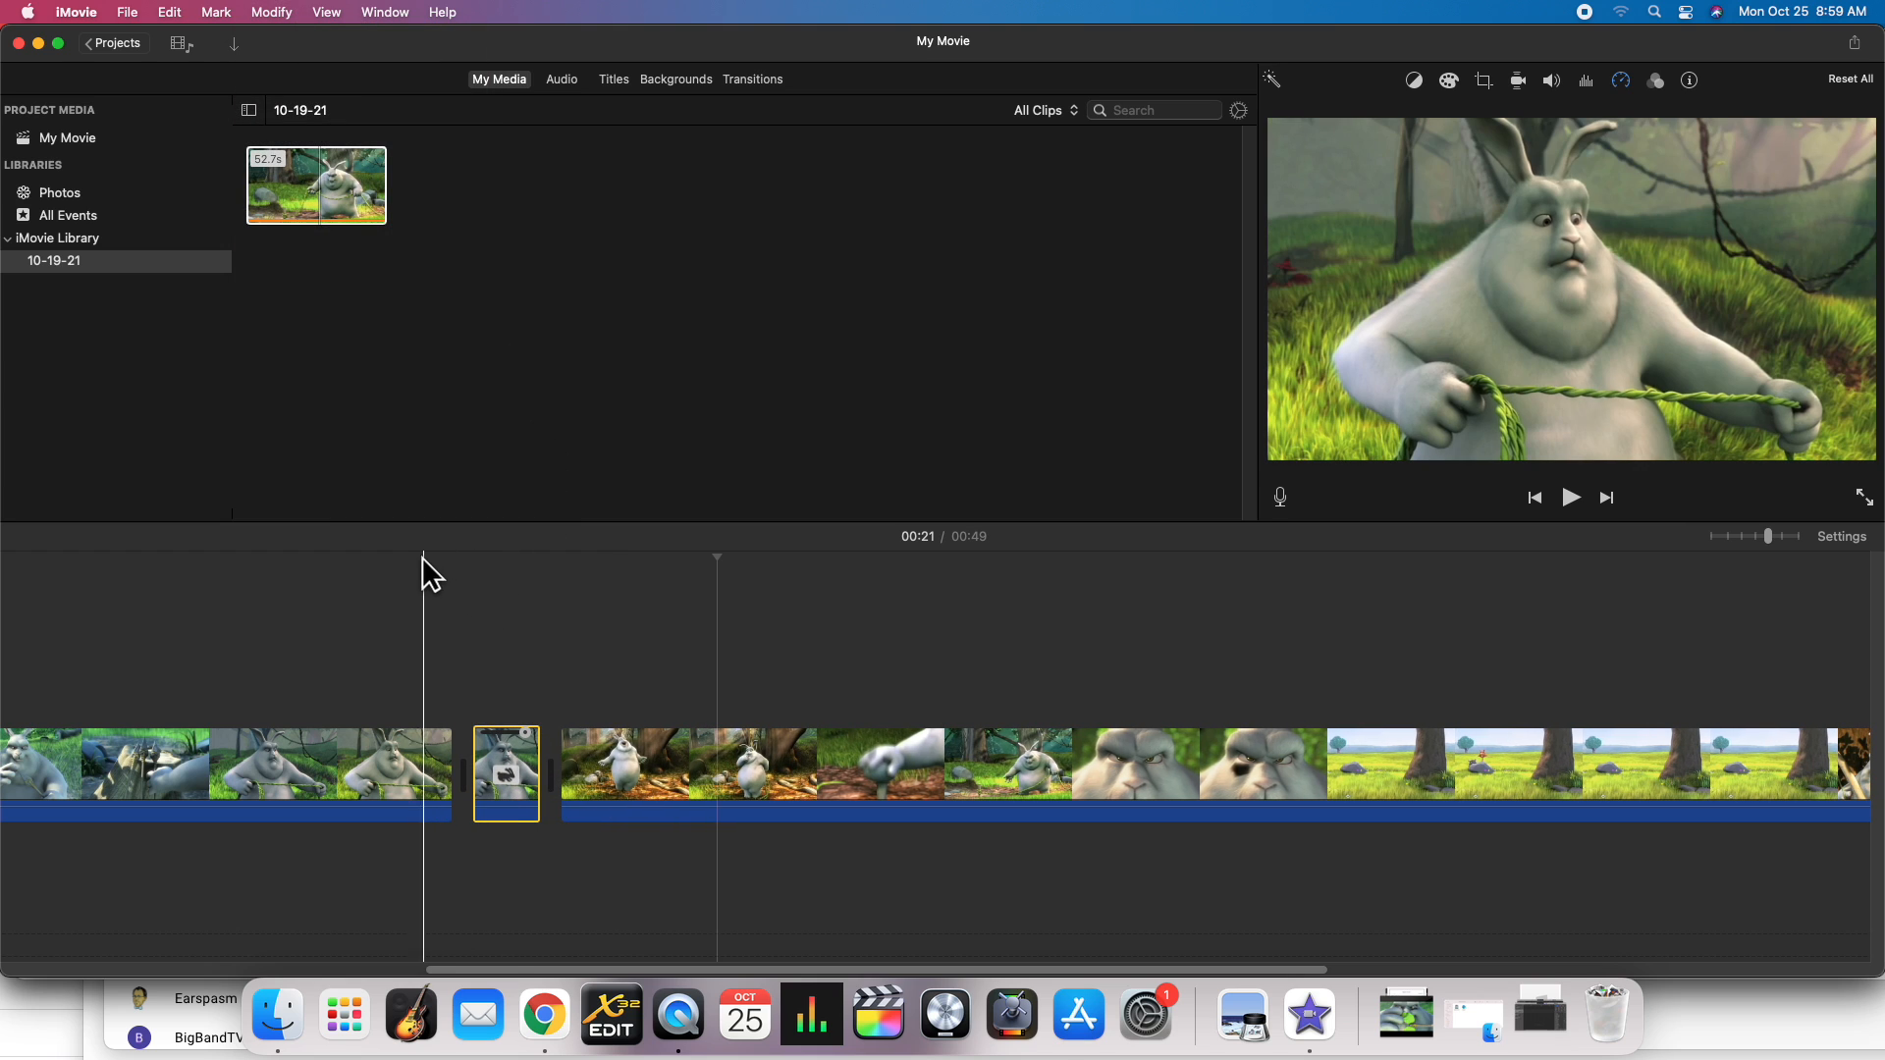
{"action": "left_click", "coordinate": [404, 556]}
{"action": "key", "text": "space"}
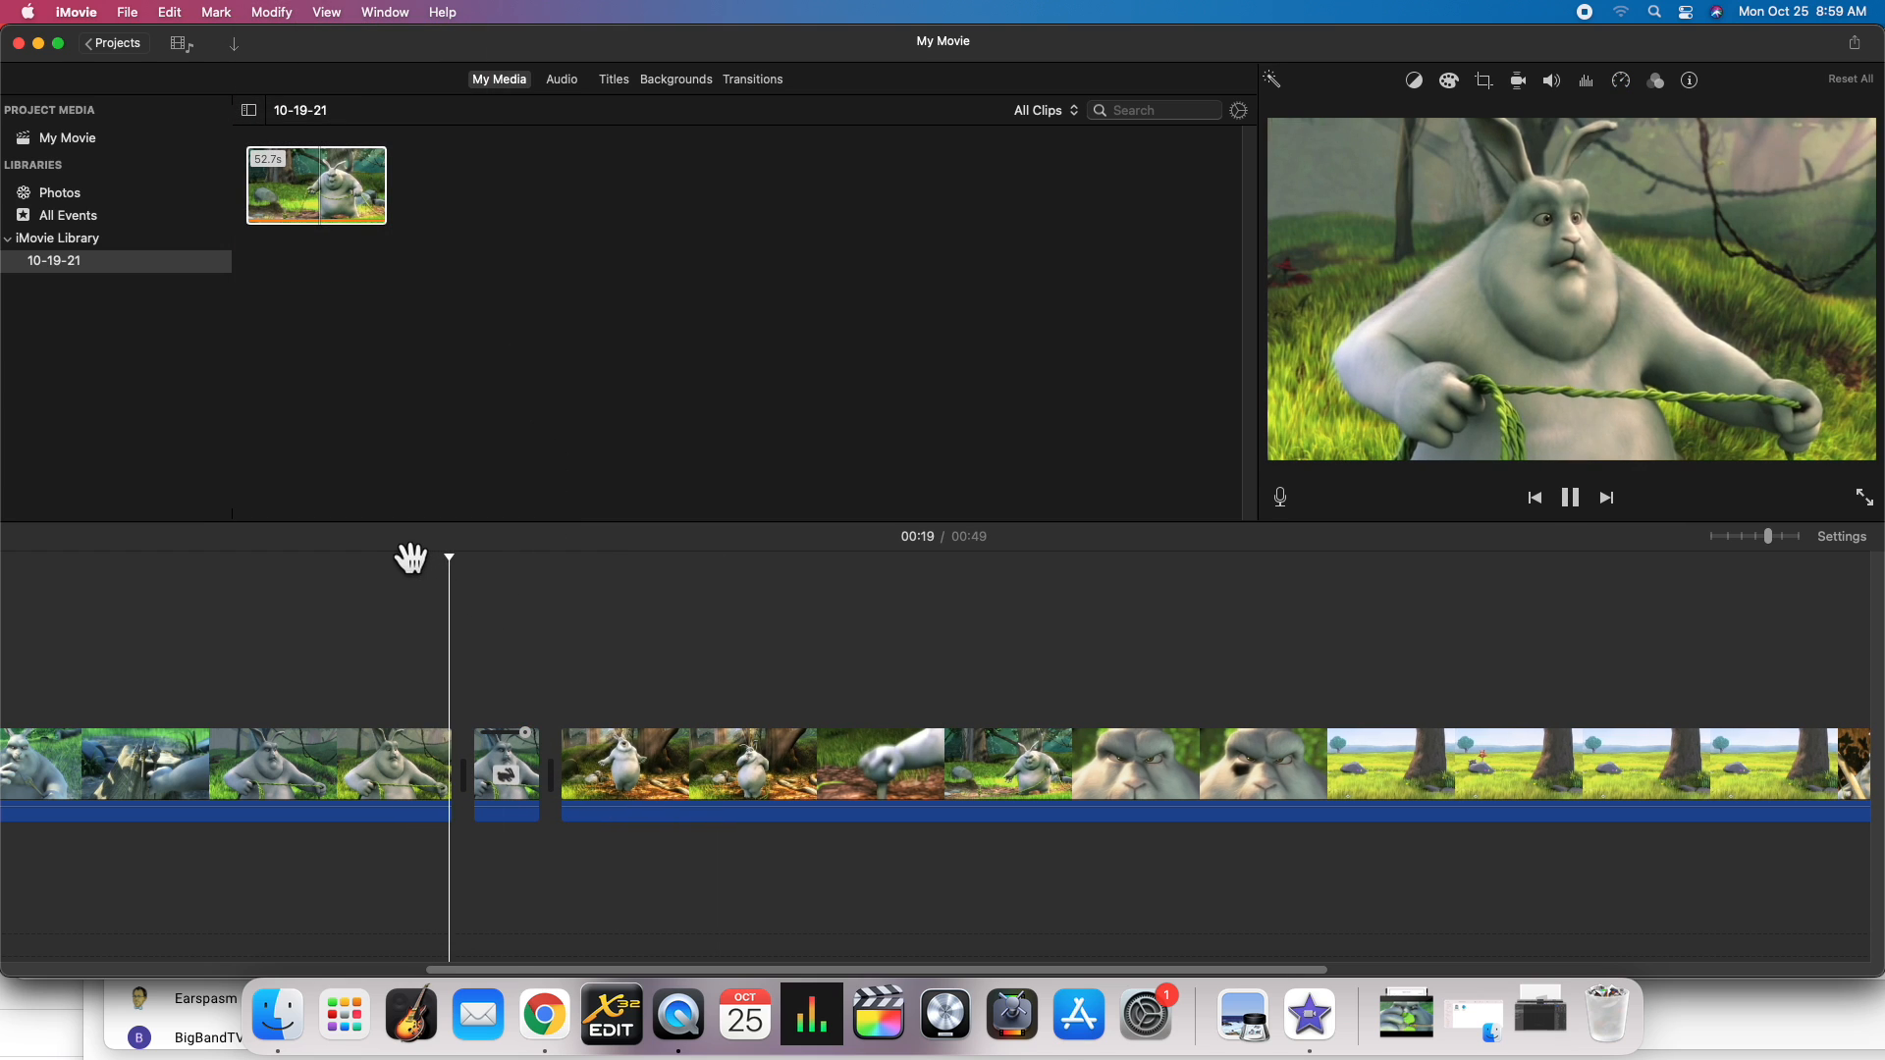
{"action": "key", "text": "space"}
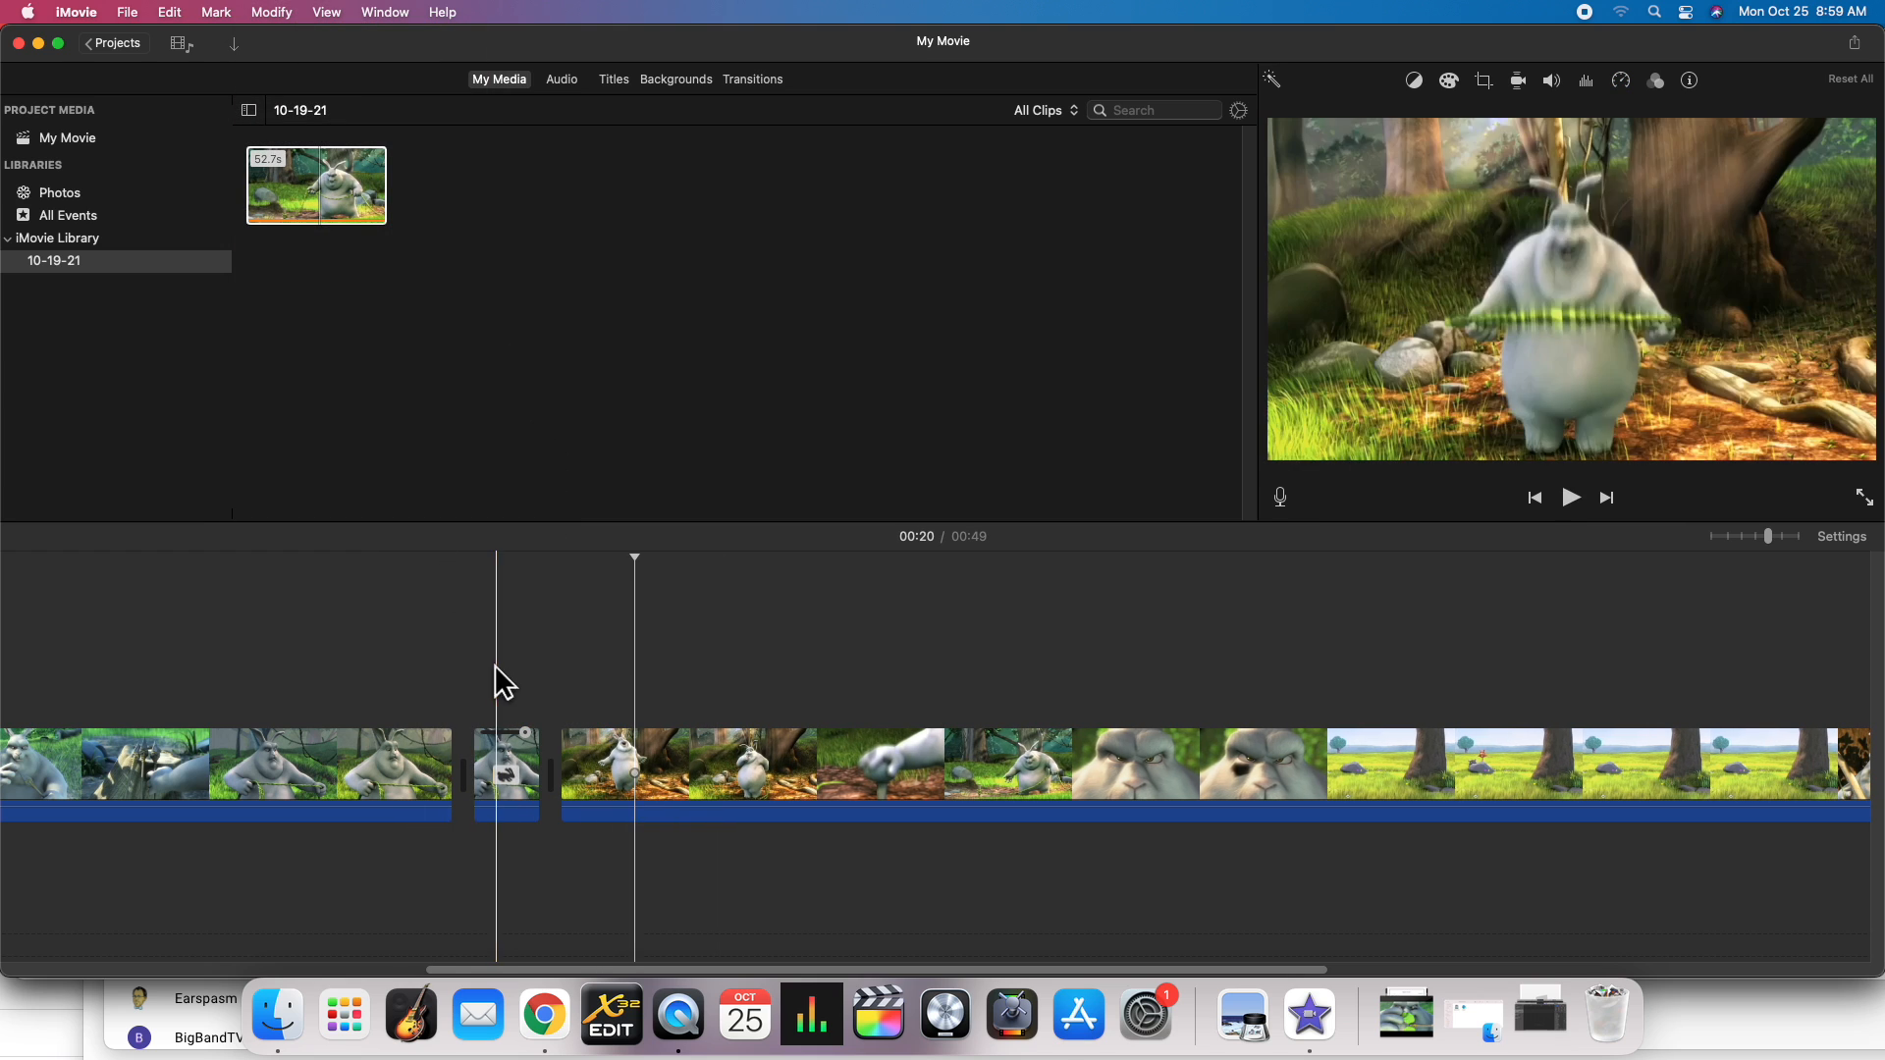
Step: Try adjusting the end of the fast-forwarded middle segment, and undo the 20x fast forward
{"action": "left_click", "coordinate": [523, 765]}
{"action": "left_click_drag", "start_coordinate": [547, 734], "coordinate": [564, 736]}
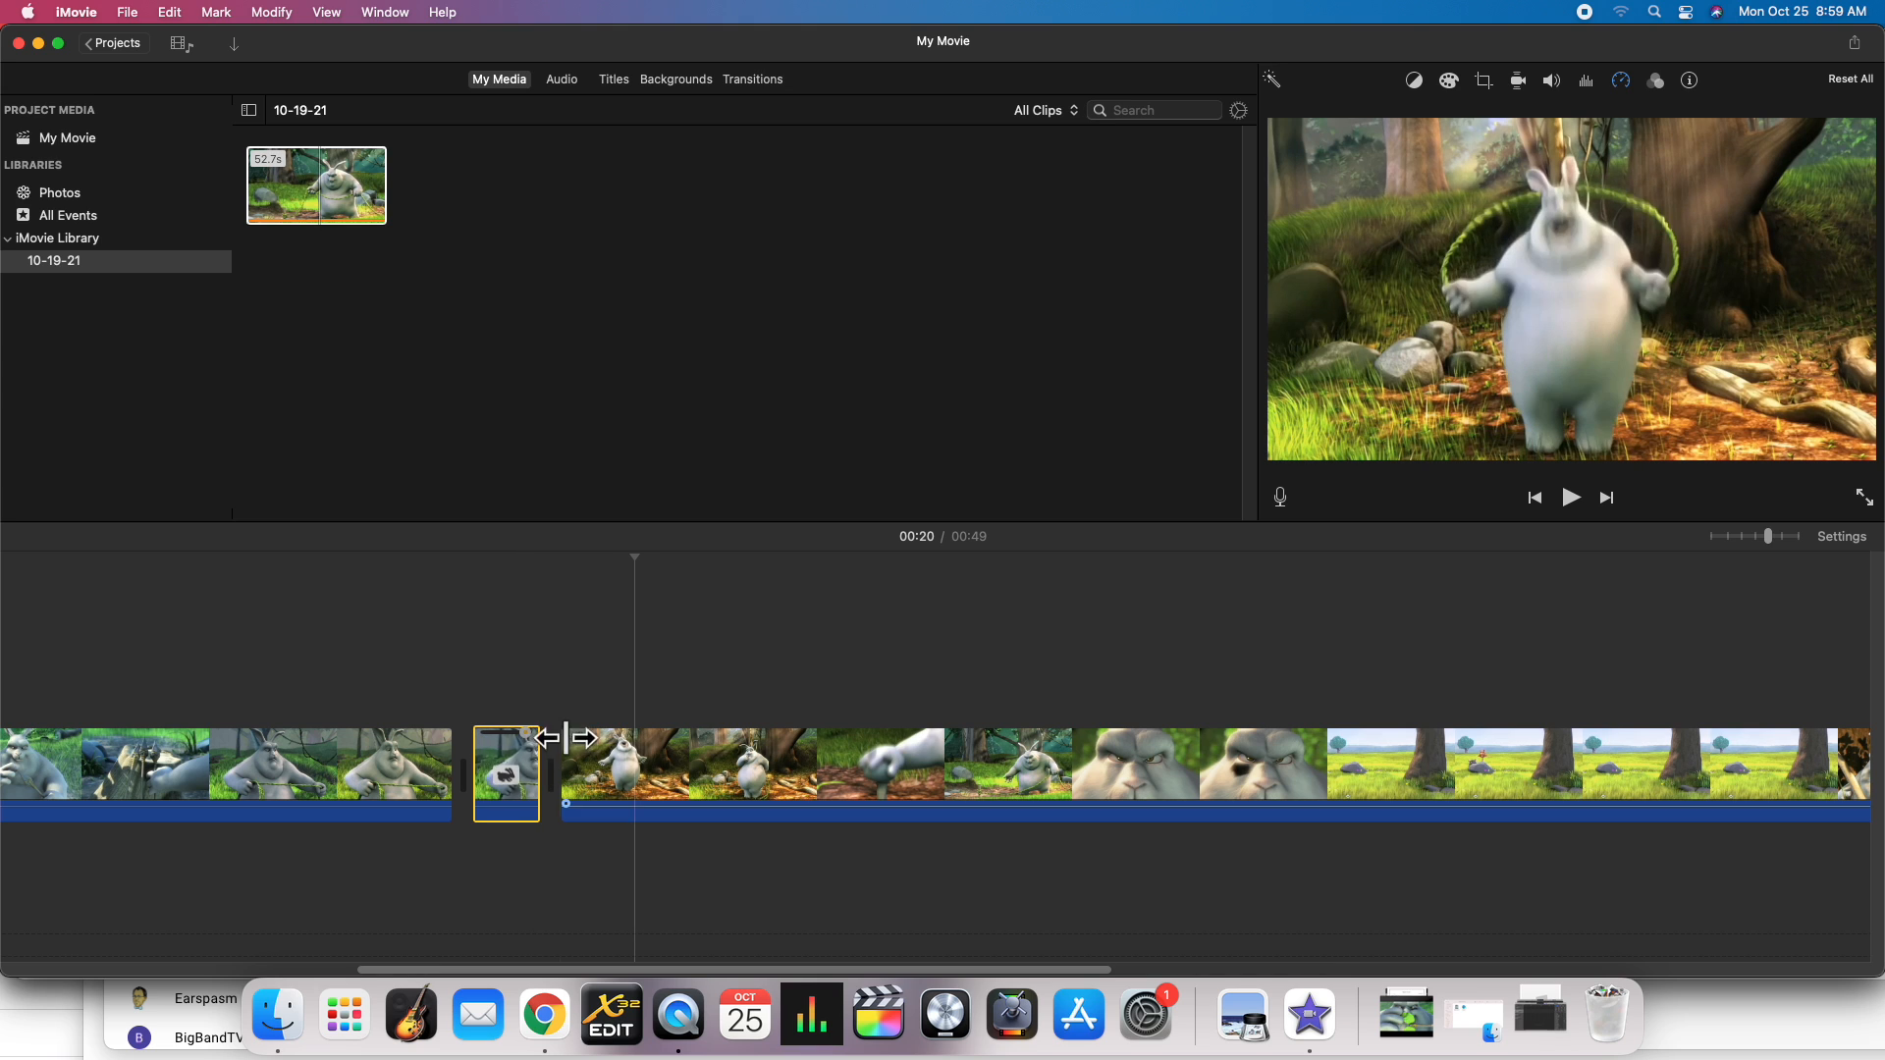
{"action": "key", "text": "super+z"}
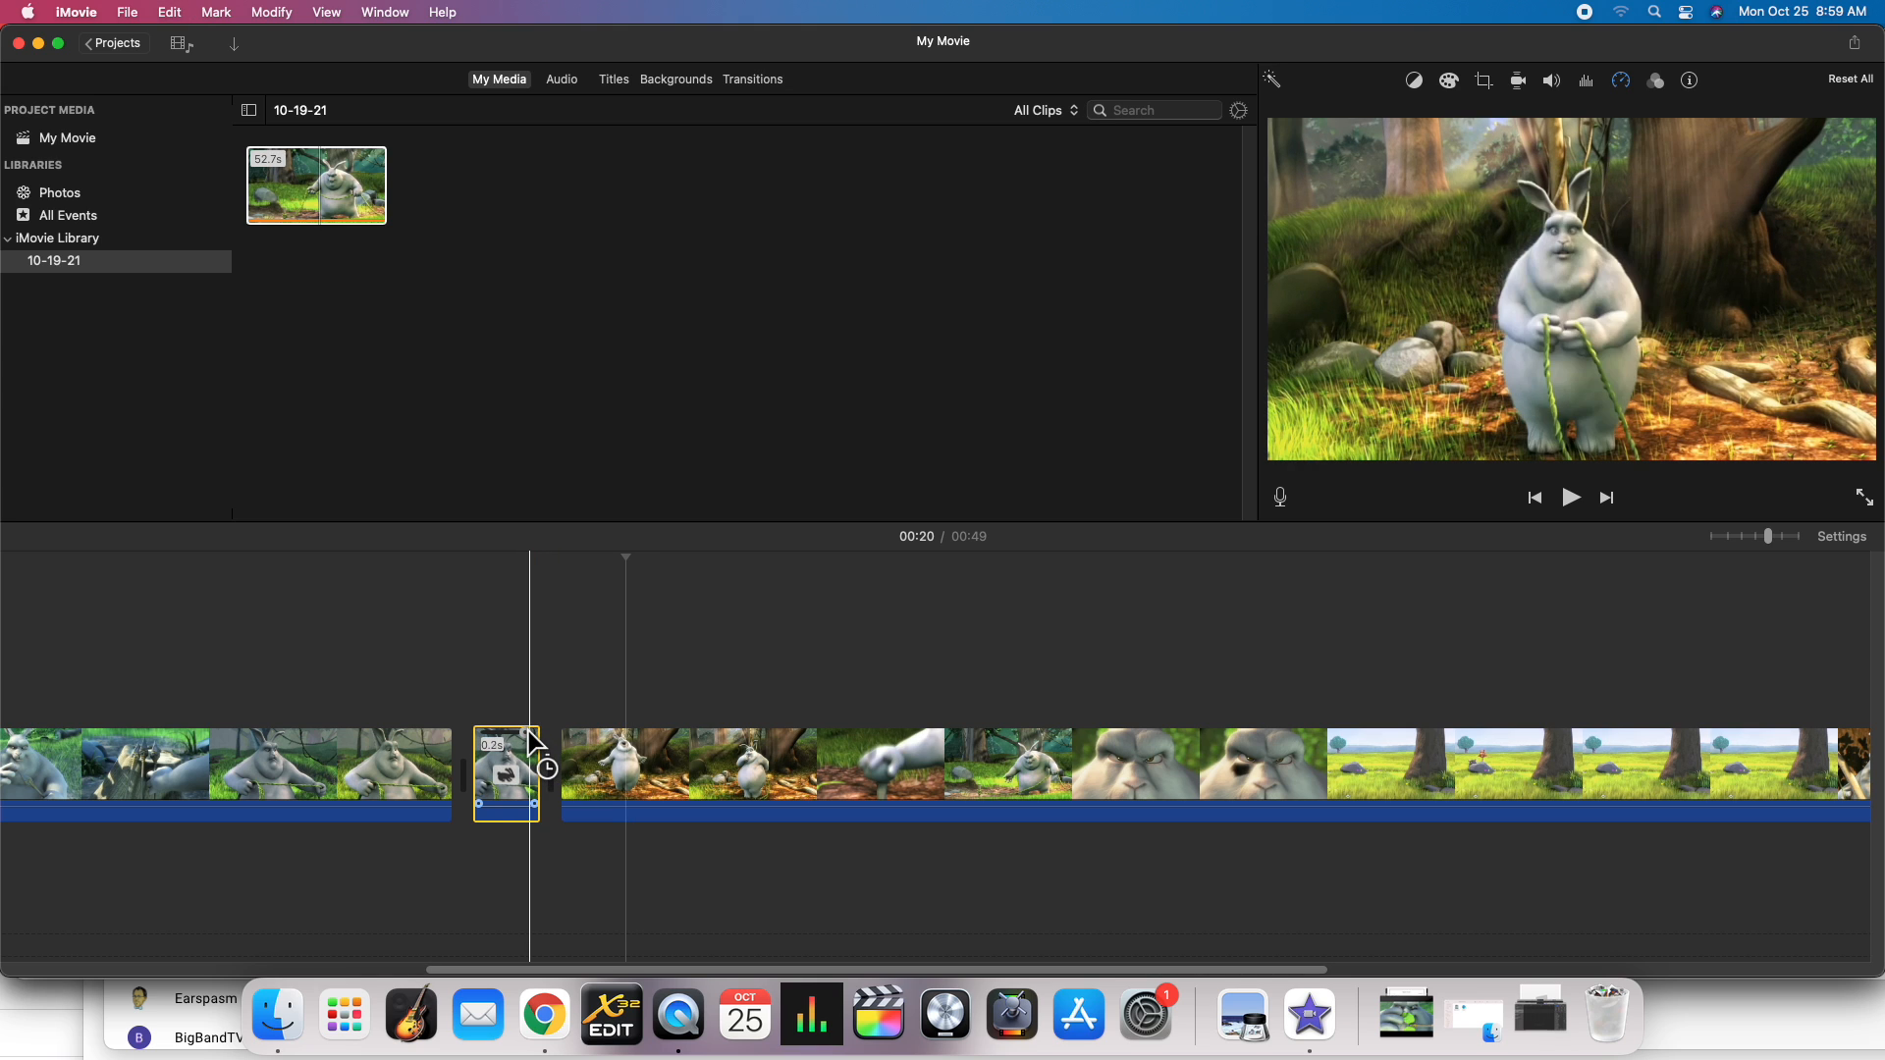
{"action": "key", "text": "super+z"}
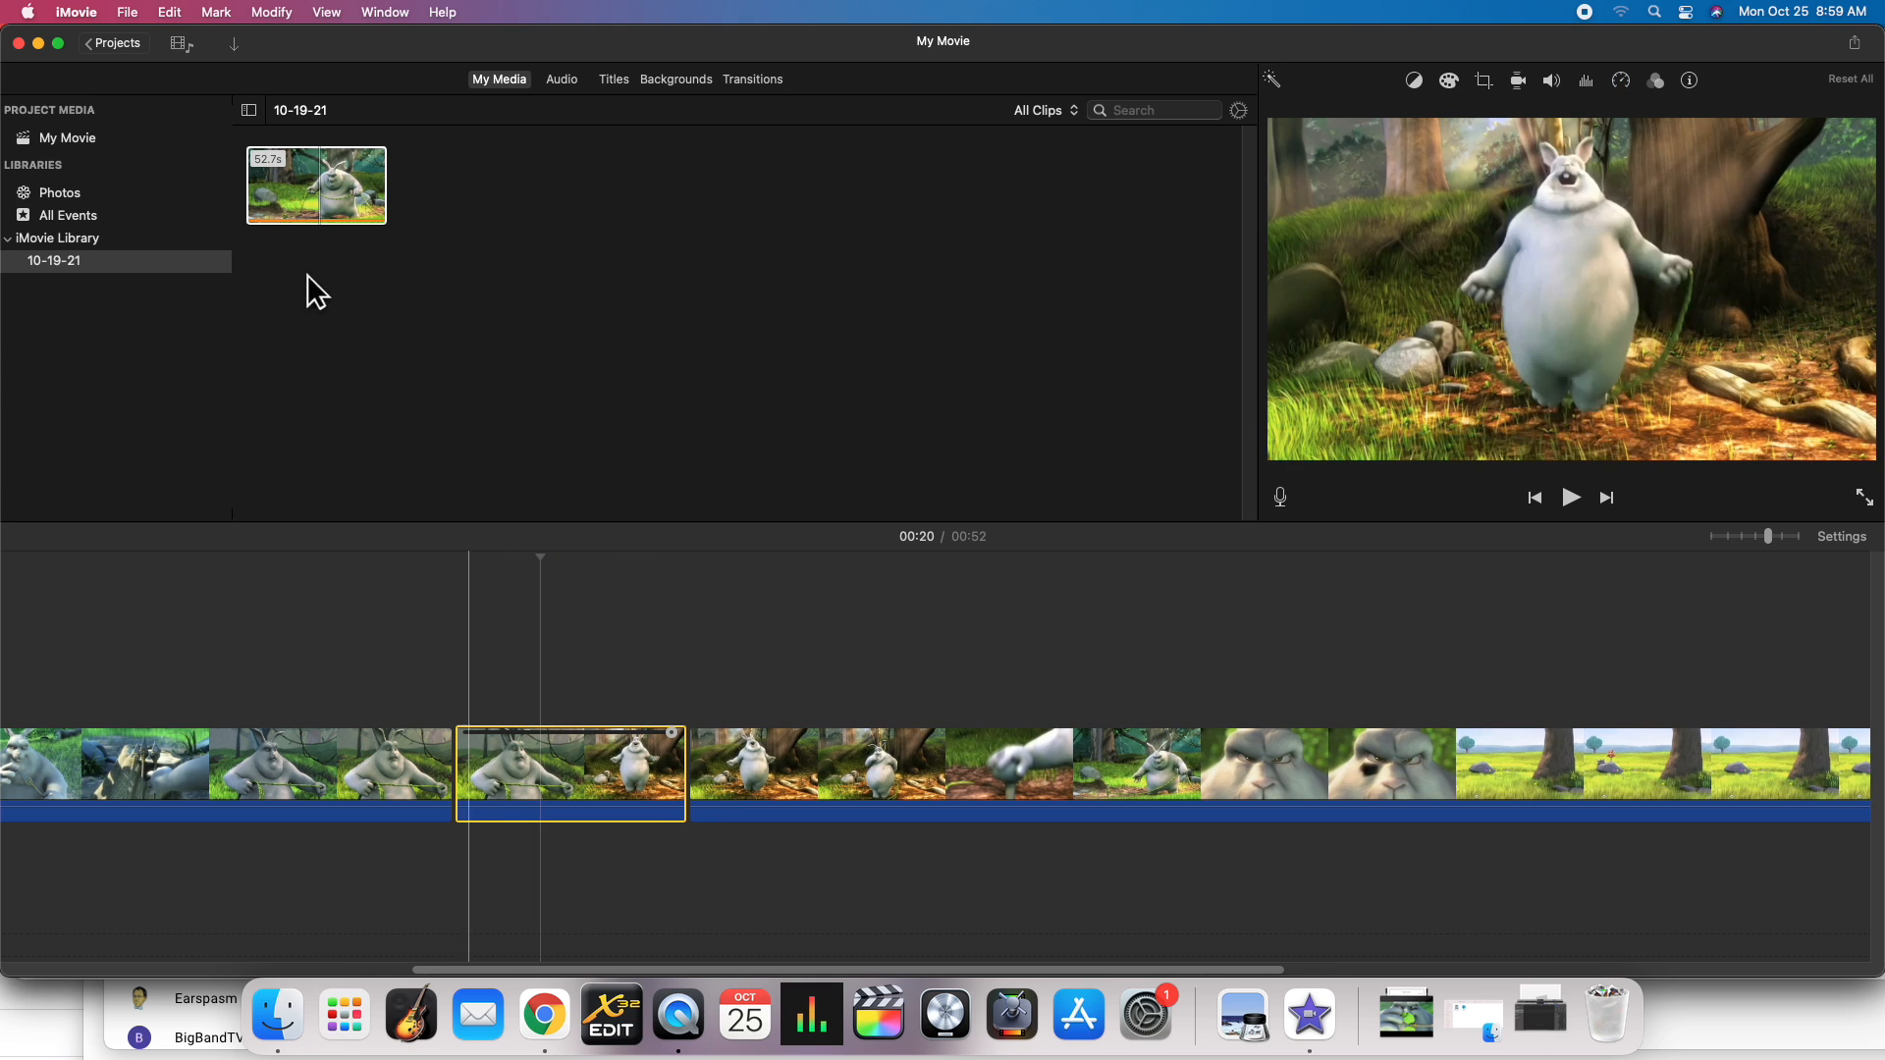
Step: Try 2x fast forward on the middle rope-jumping segment
{"action": "left_click", "coordinate": [294, 12]}
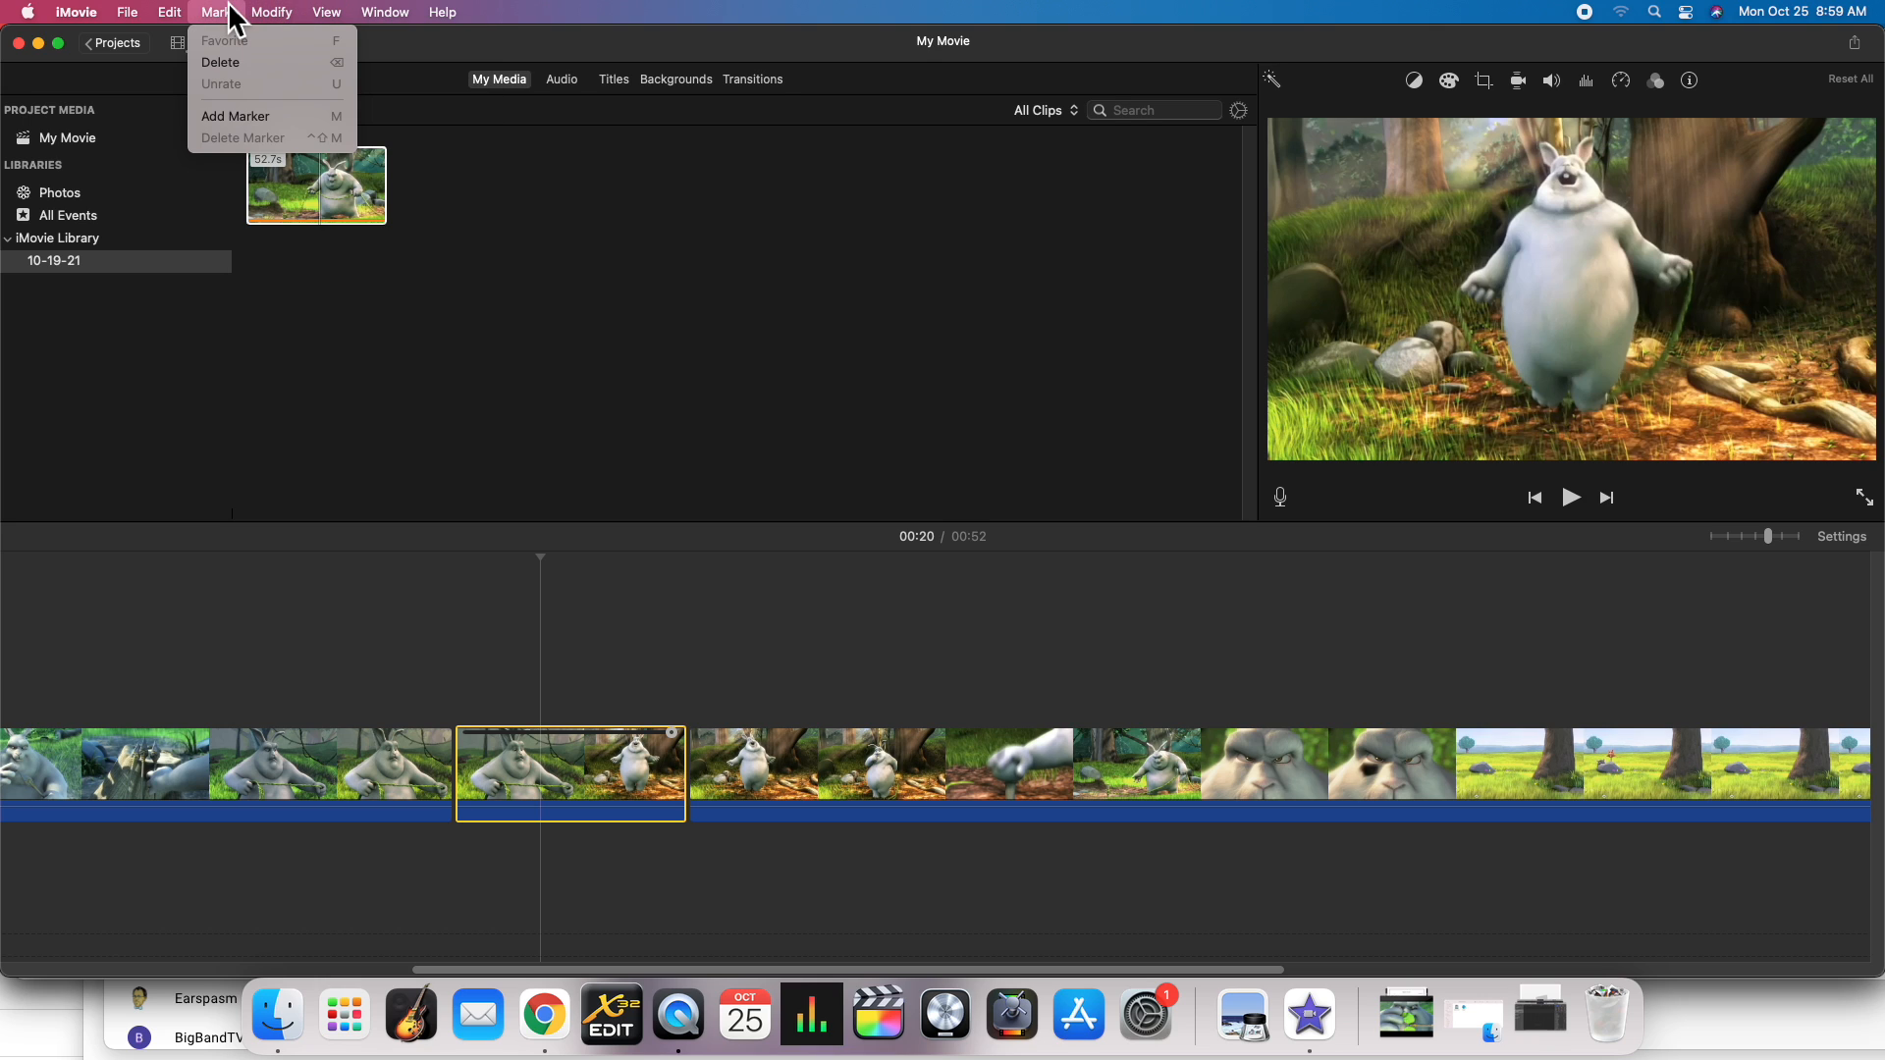
{"action": "mouse_move", "coordinate": [315, 305]}
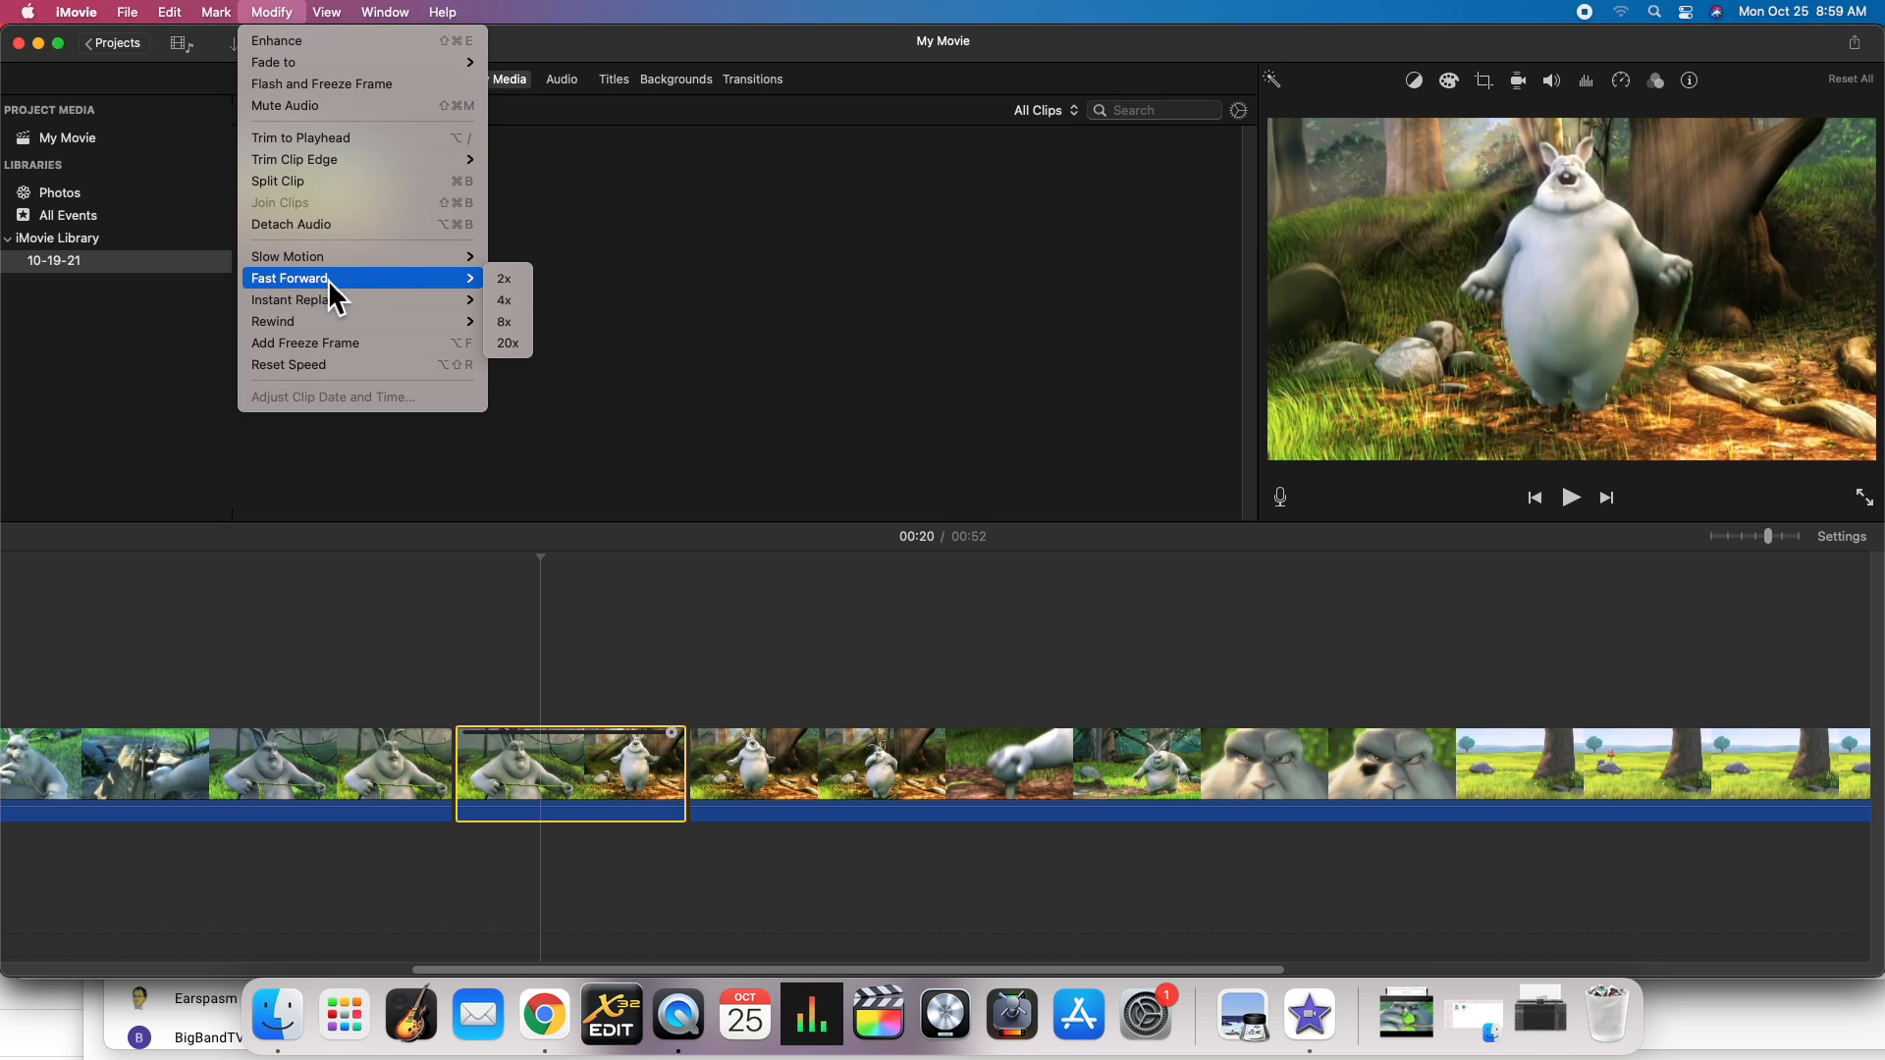
{"action": "left_click", "coordinate": [515, 284]}
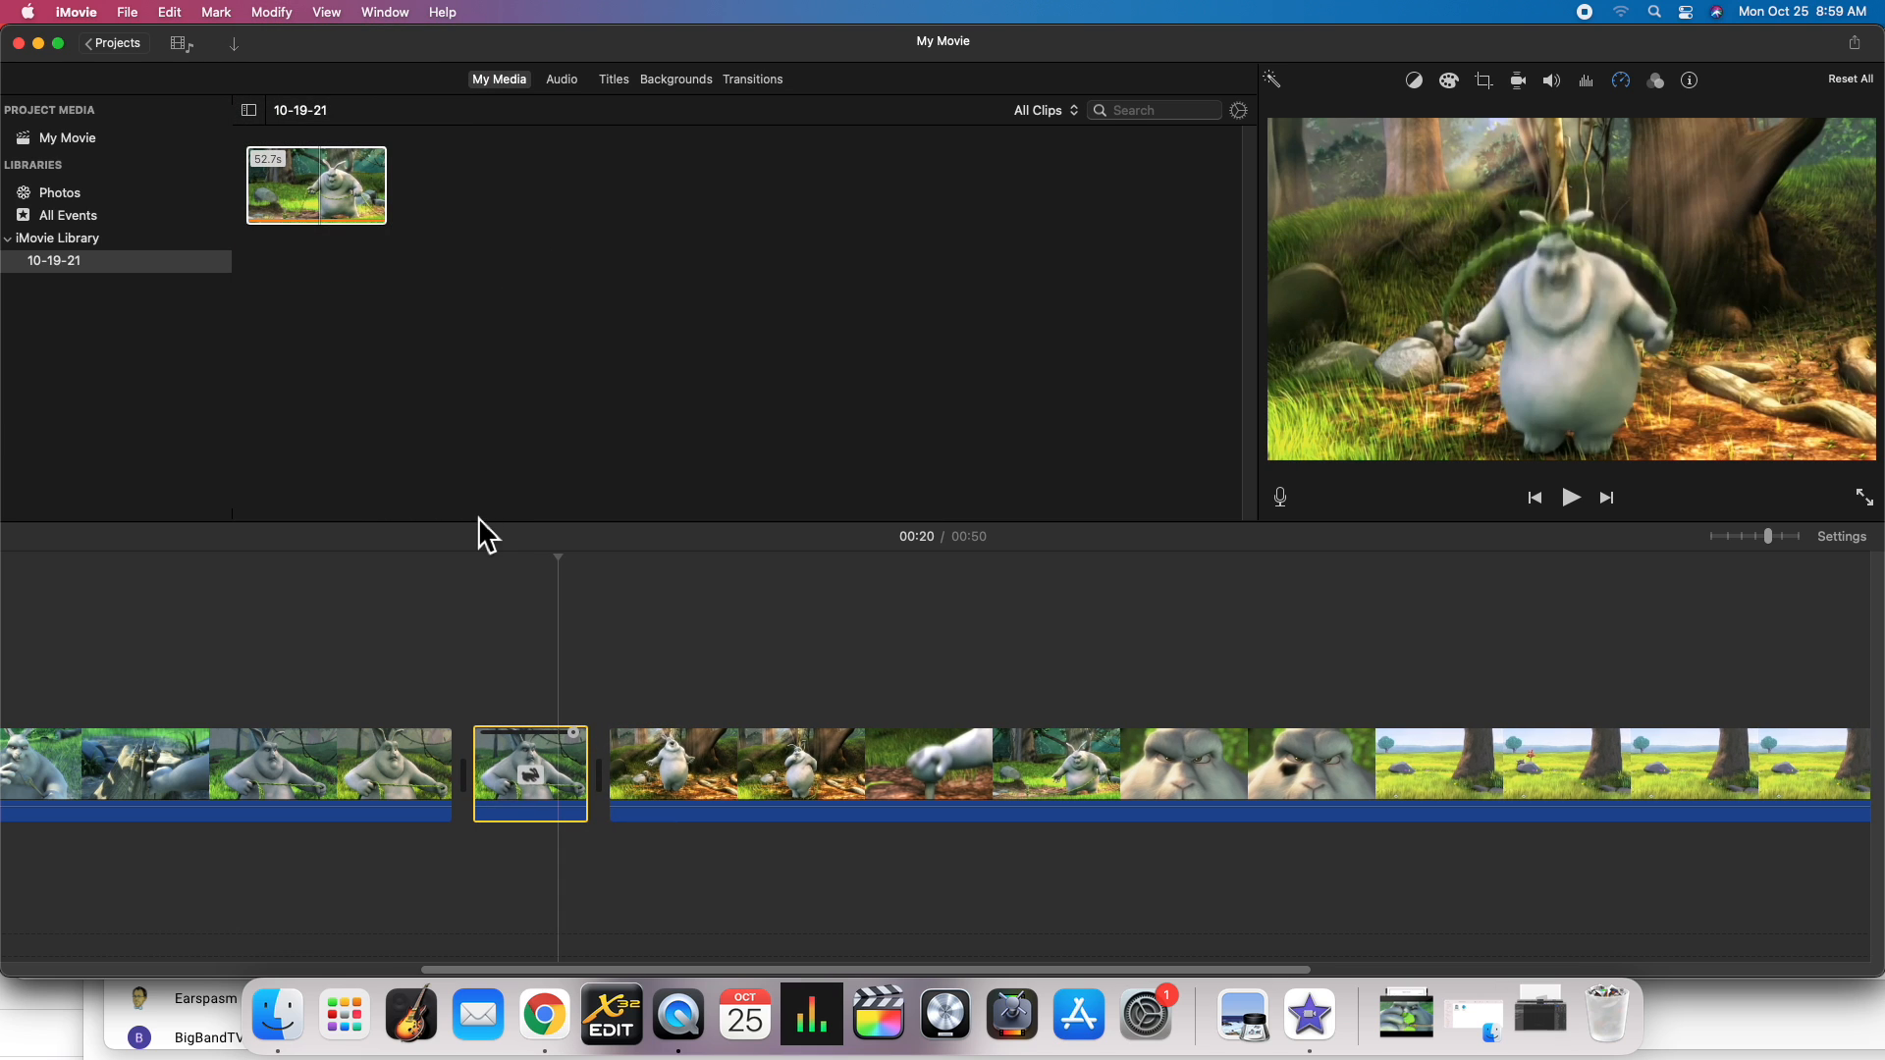
Step: Preview the double-speed segment from just before its start to about 00:21, and undo the 2x fast forward
{"action": "left_click", "coordinate": [424, 562]}
{"action": "key", "text": "space"}
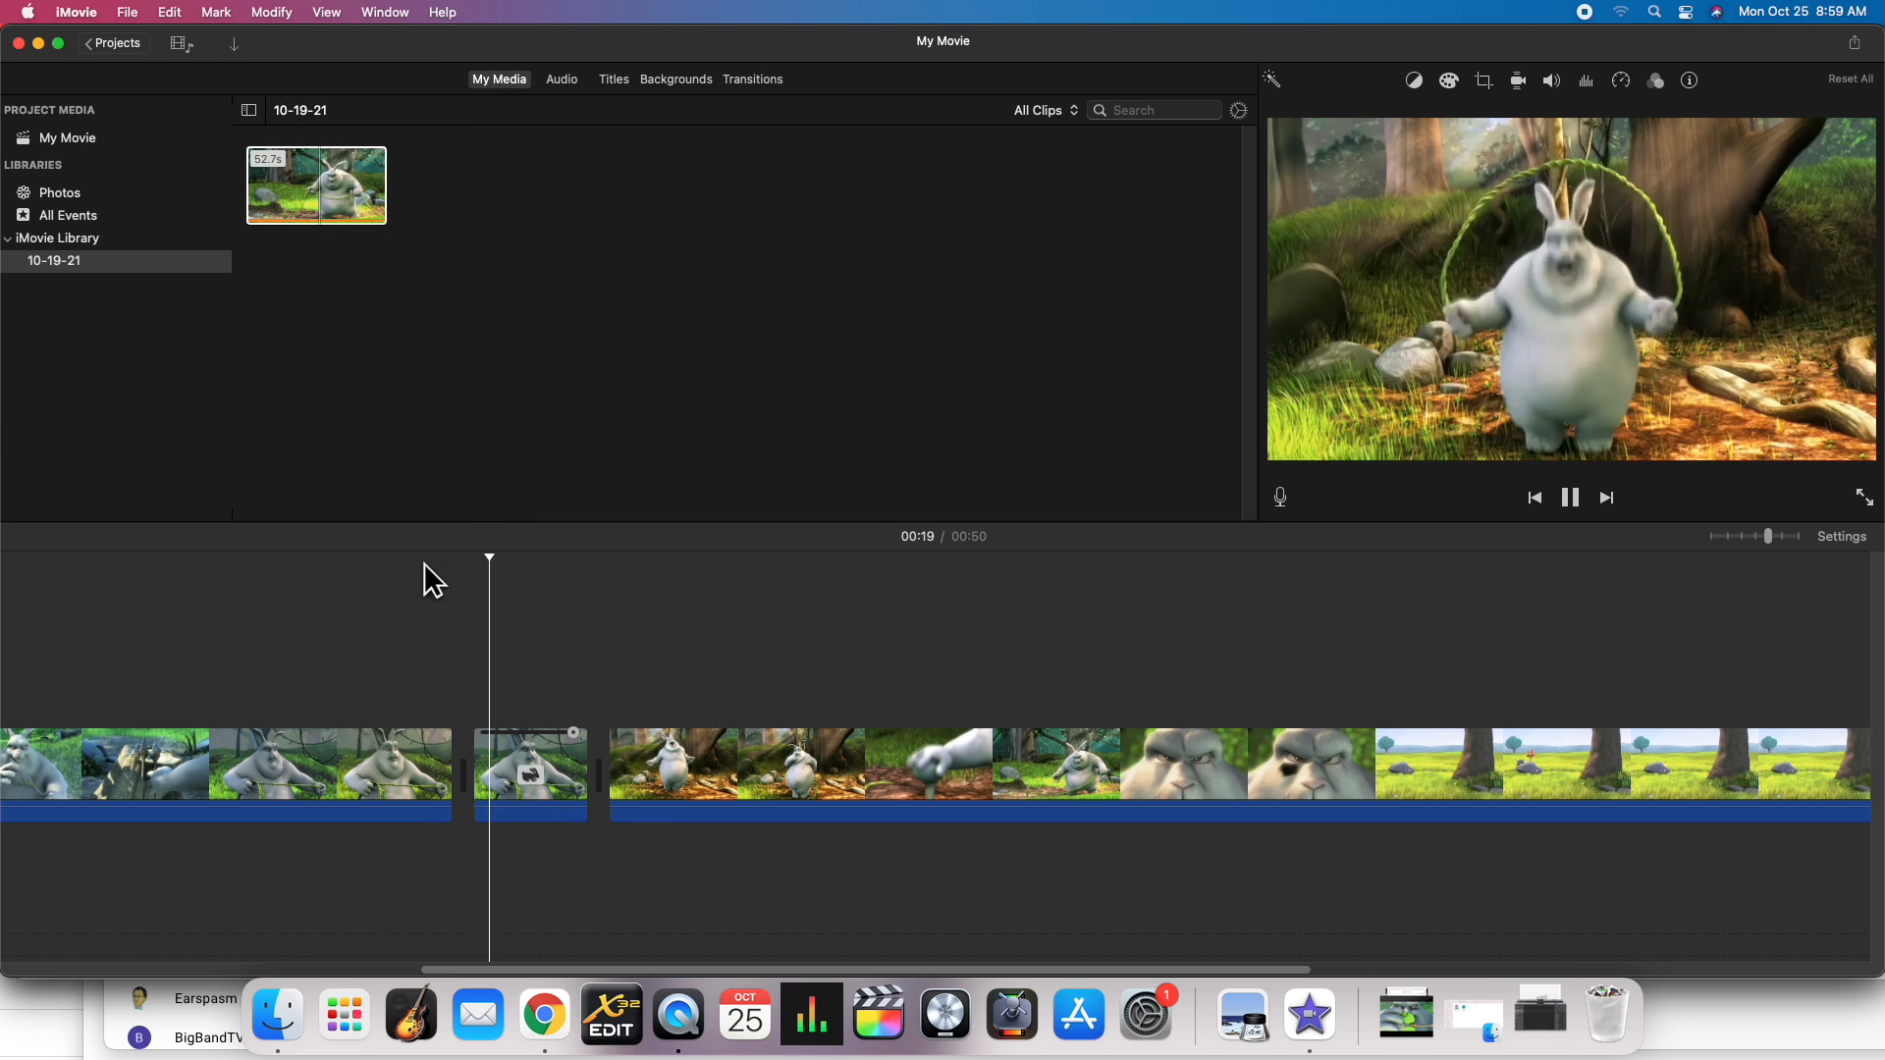
{"action": "key", "text": "space"}
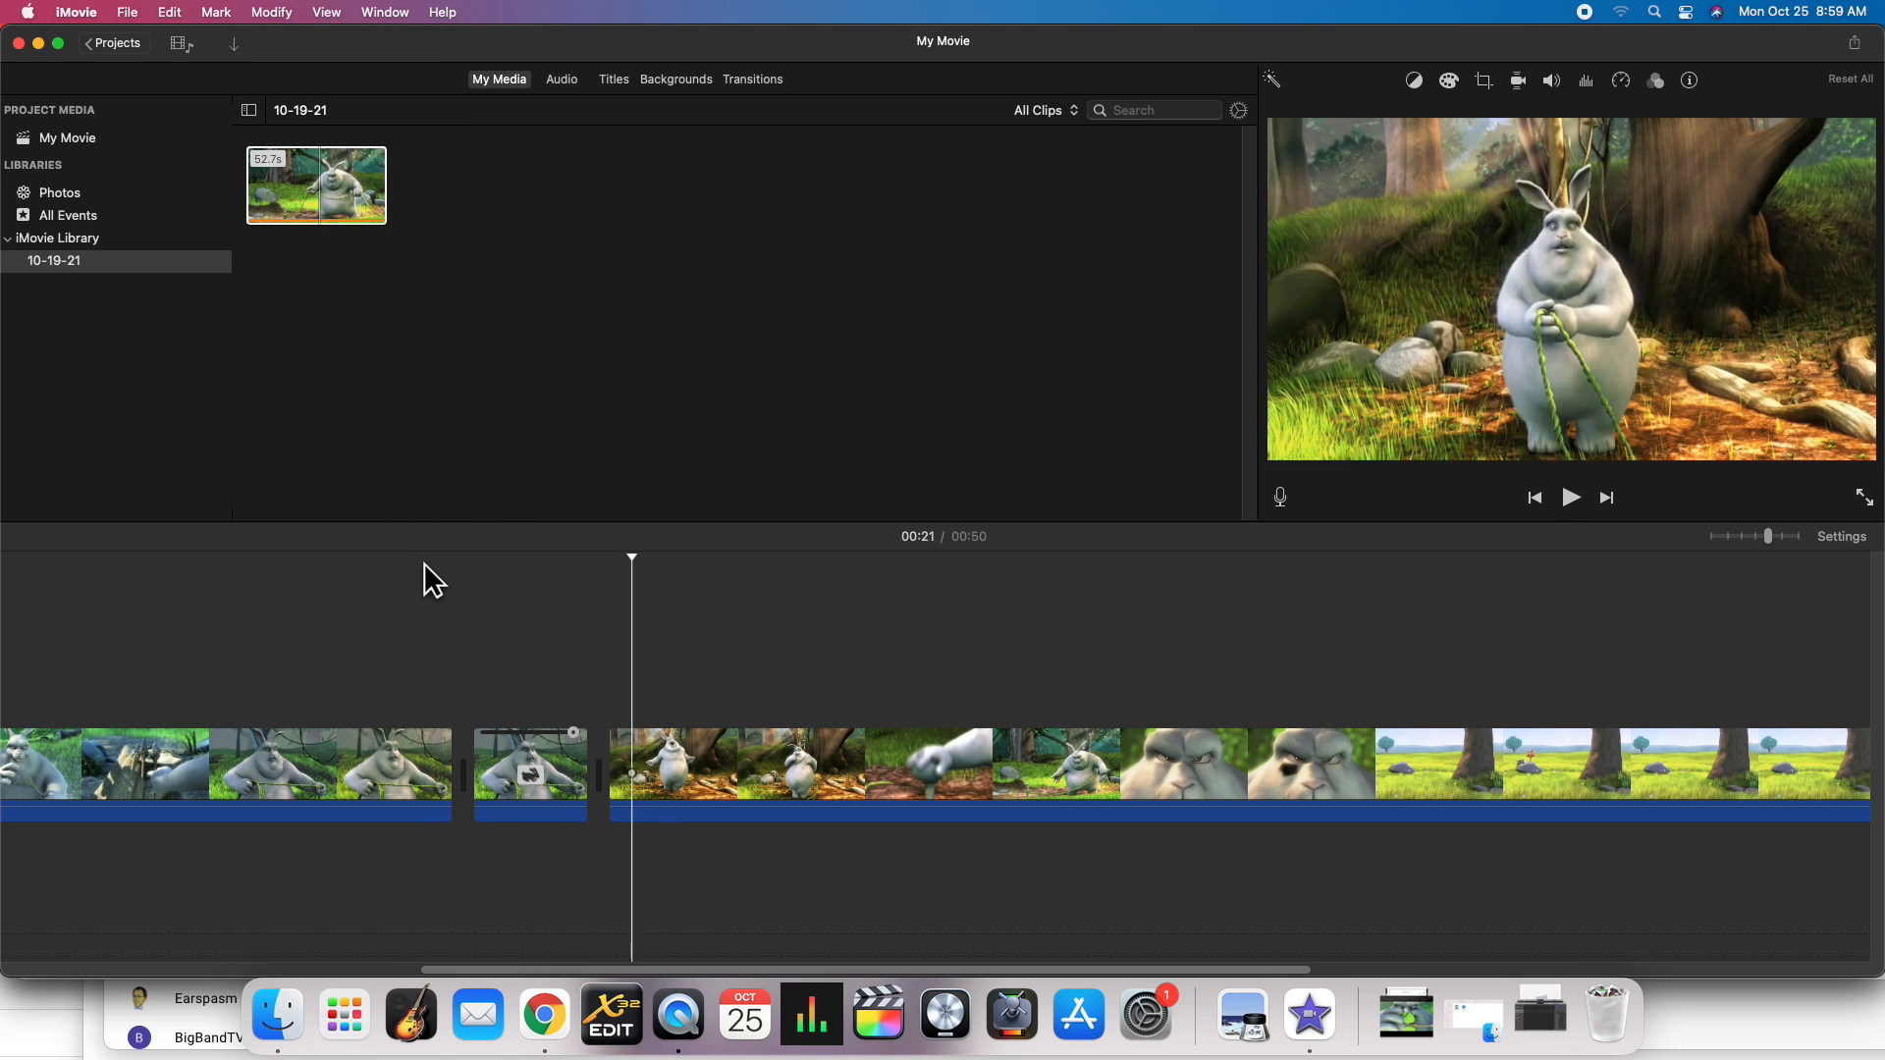
{"action": "key", "text": "super+z"}
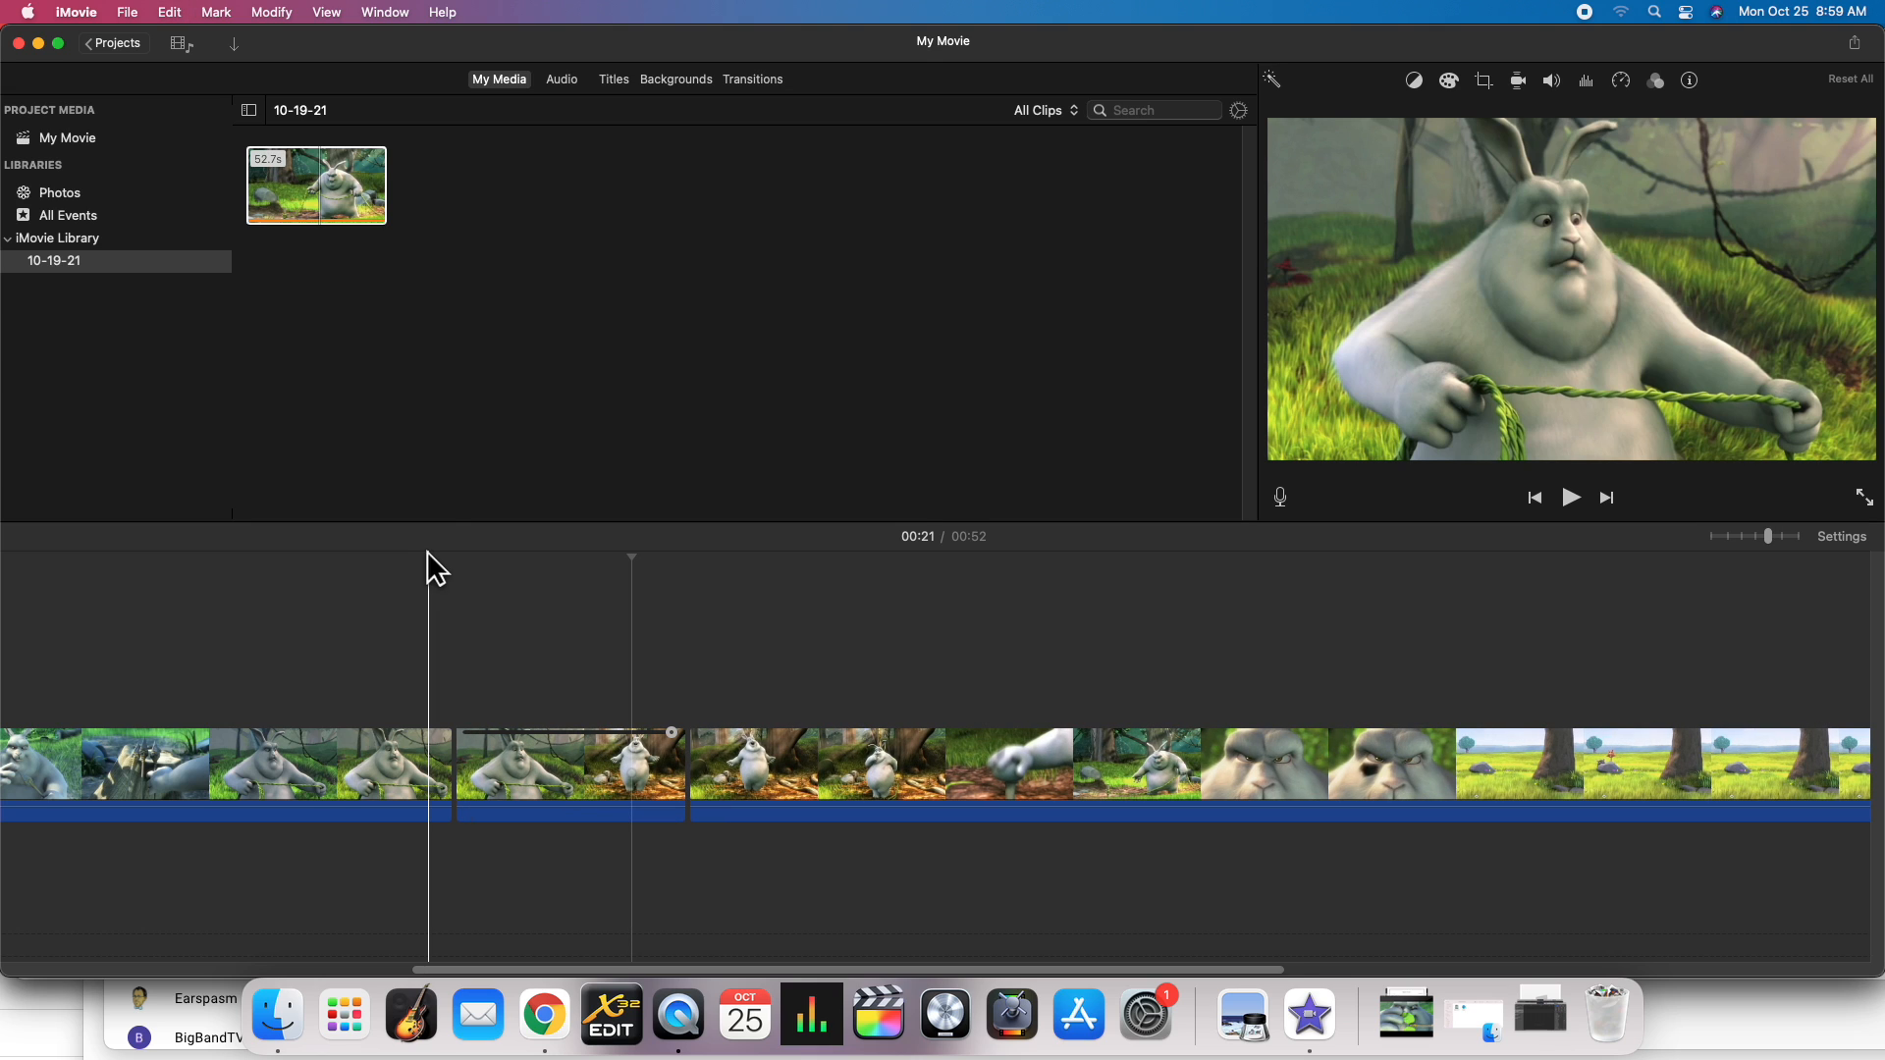
Step: Select the middle rope-jumping segment and try a 100% Instant Replay on it
{"action": "left_click", "coordinate": [271, 11]}
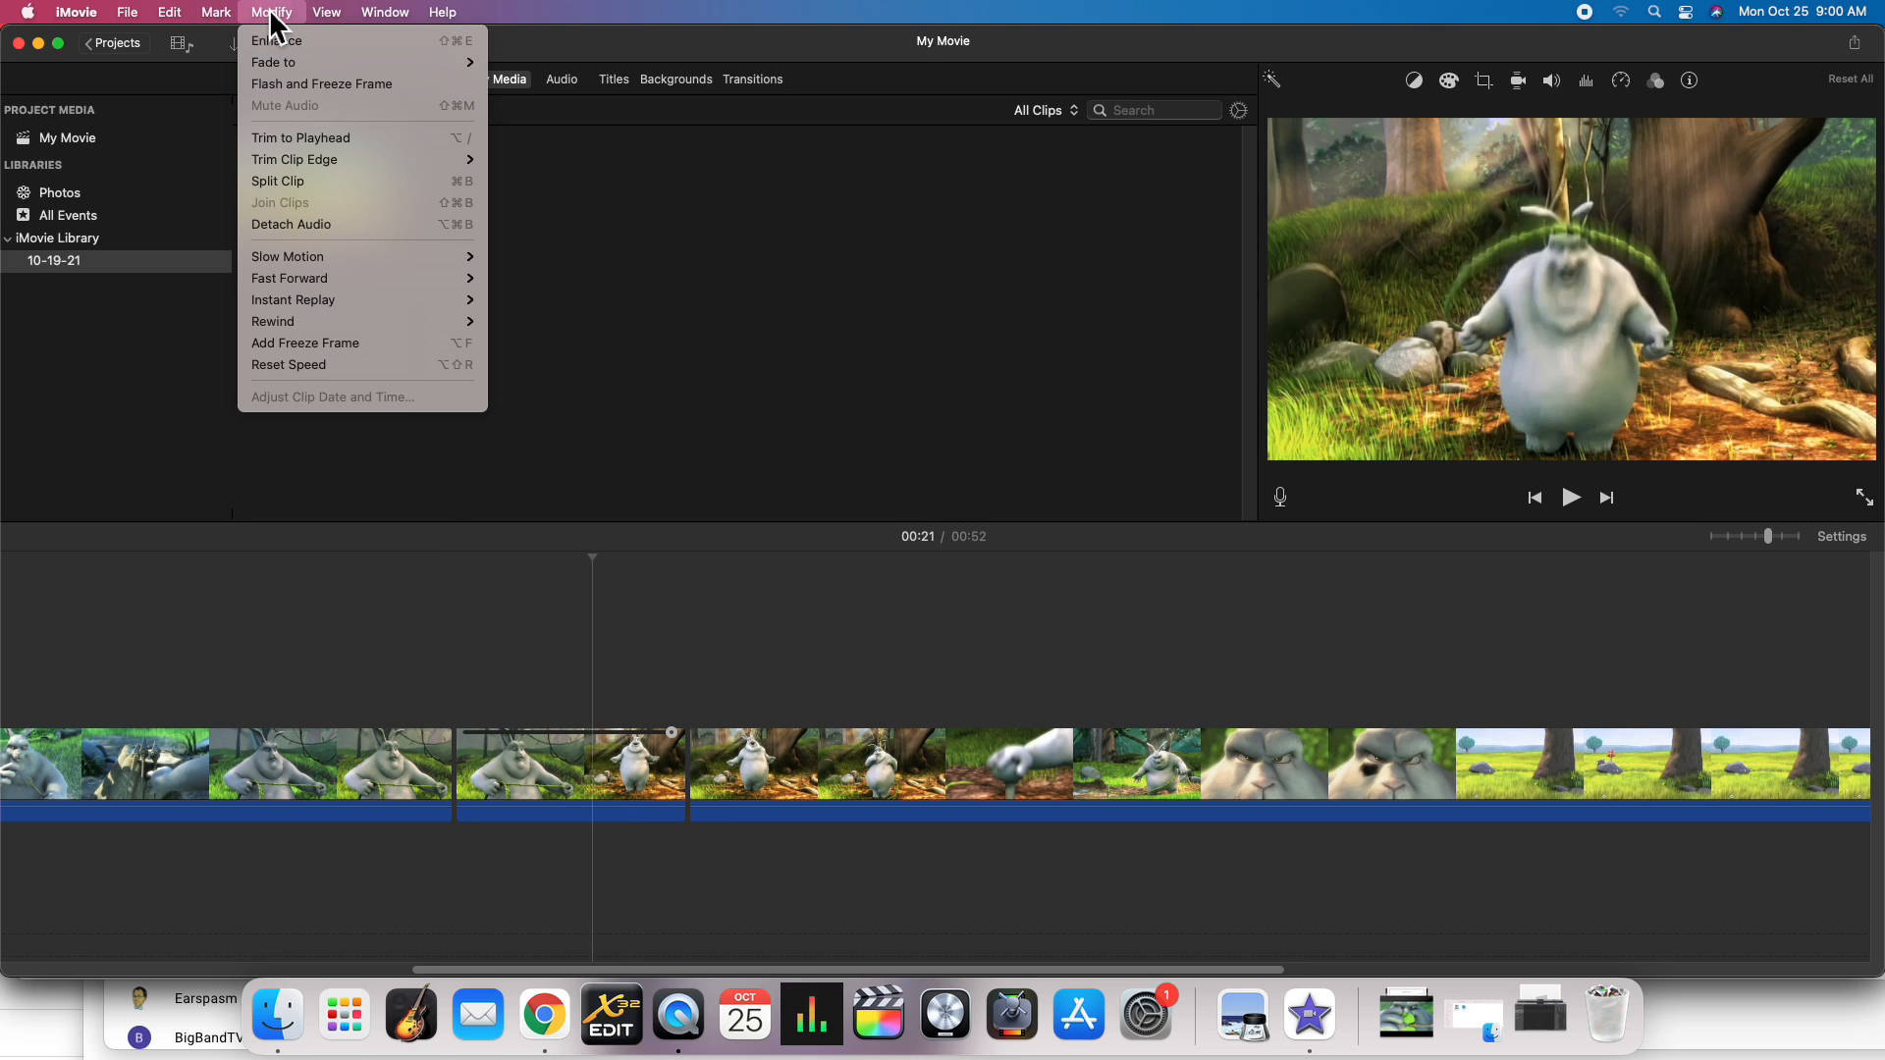
{"action": "left_click", "coordinate": [522, 751]}
{"action": "left_click", "coordinate": [517, 756]}
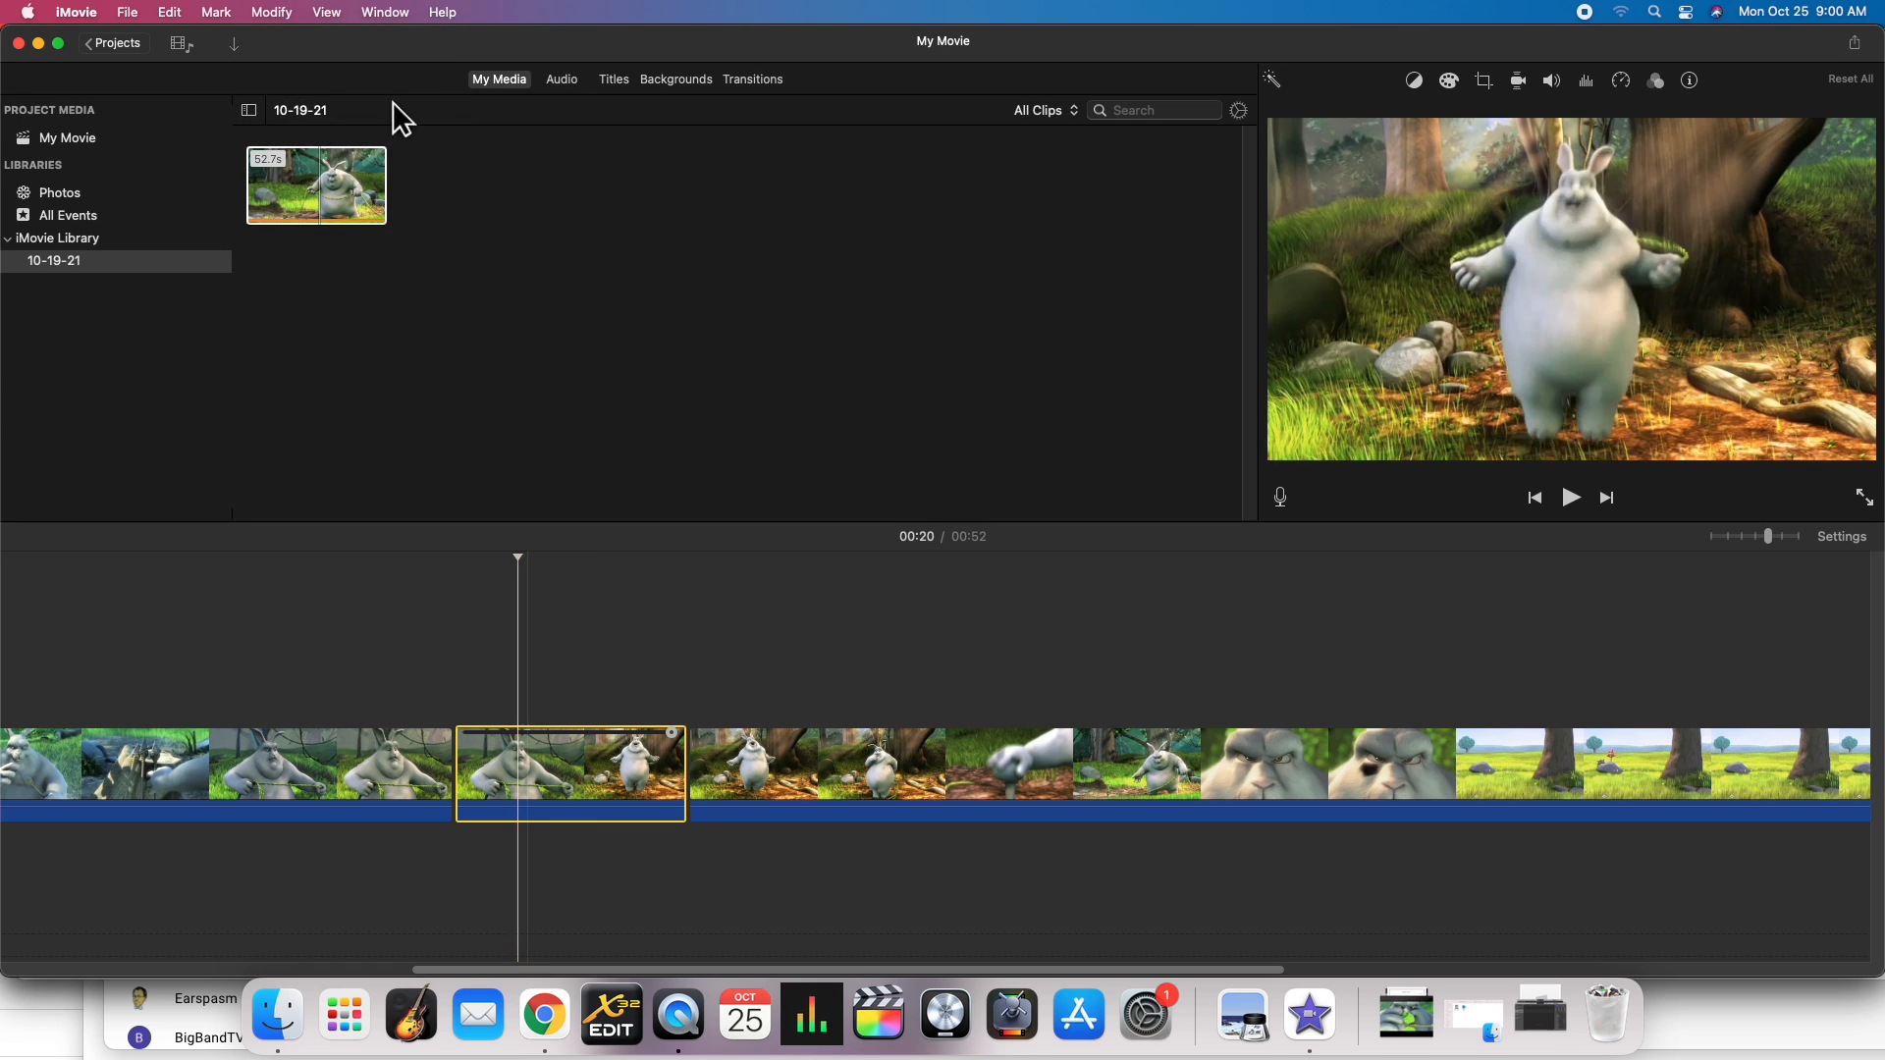
{"action": "left_click", "coordinate": [284, 12]}
{"action": "mouse_move", "coordinate": [320, 256]}
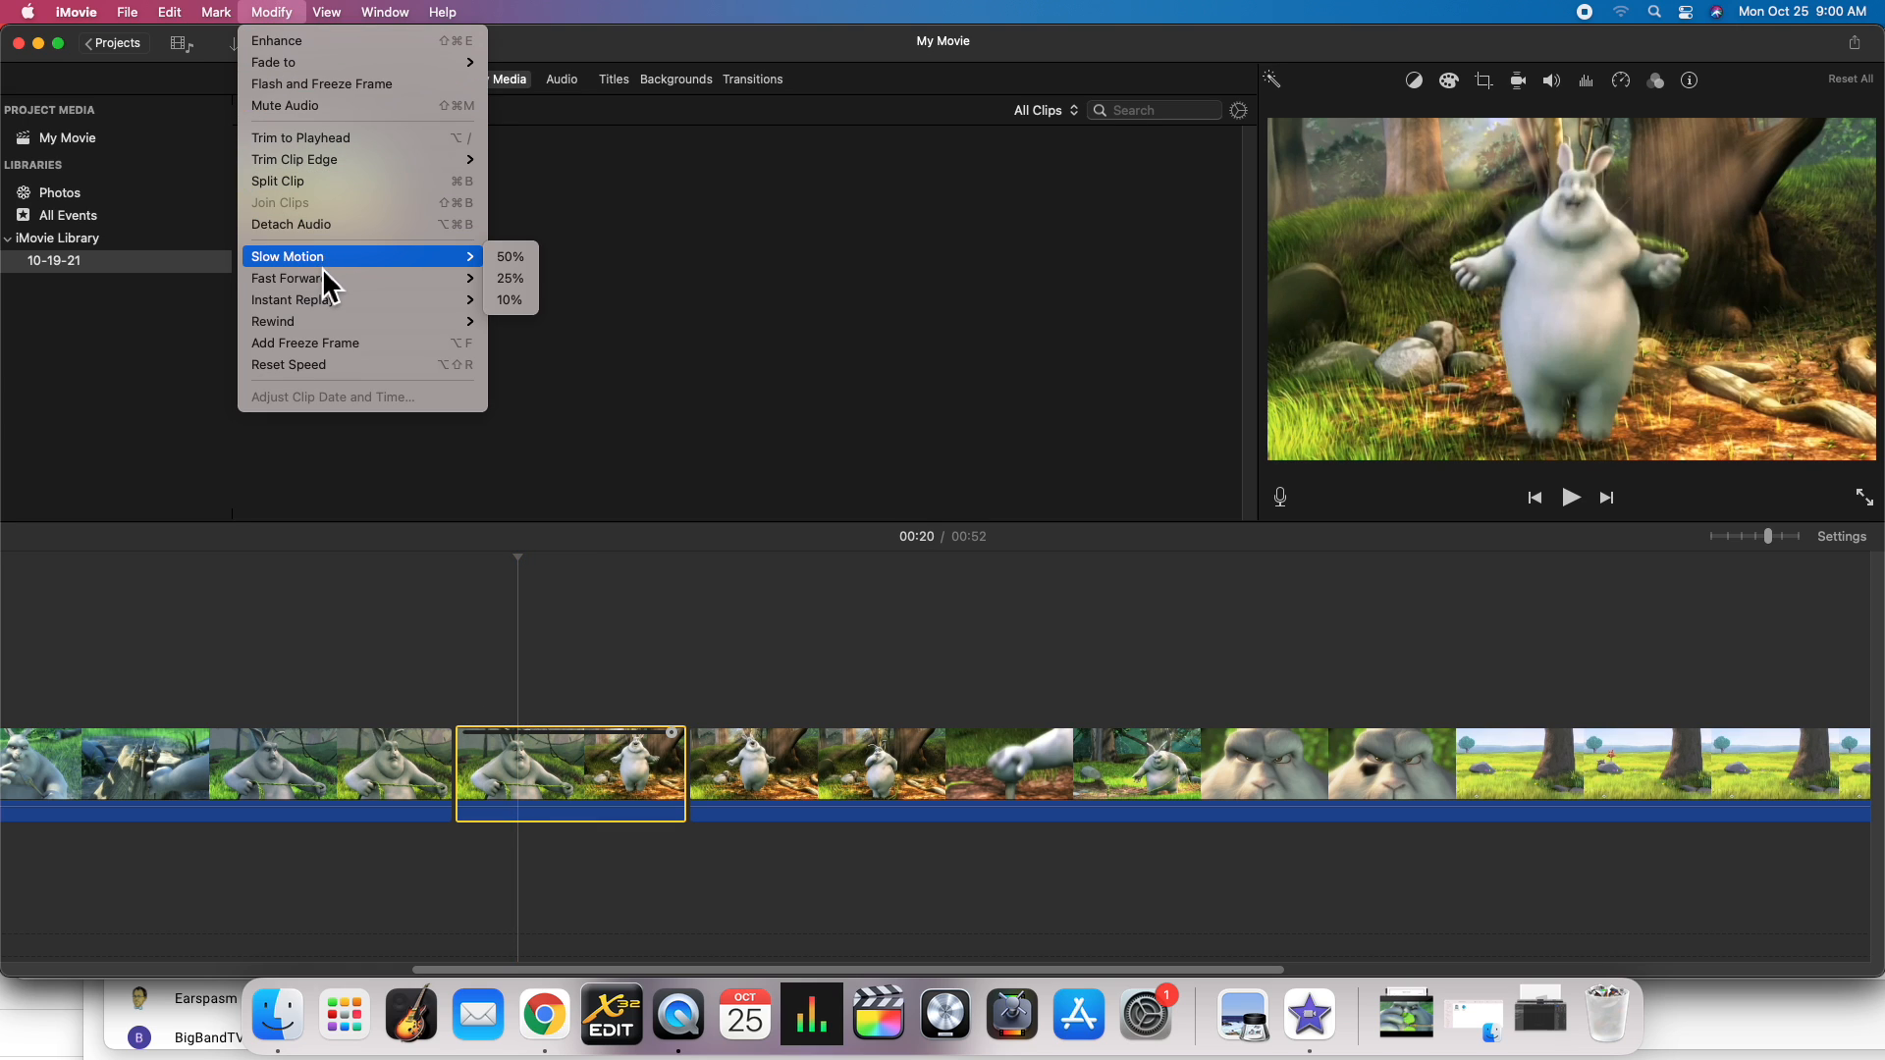
{"action": "mouse_move", "coordinate": [328, 309]}
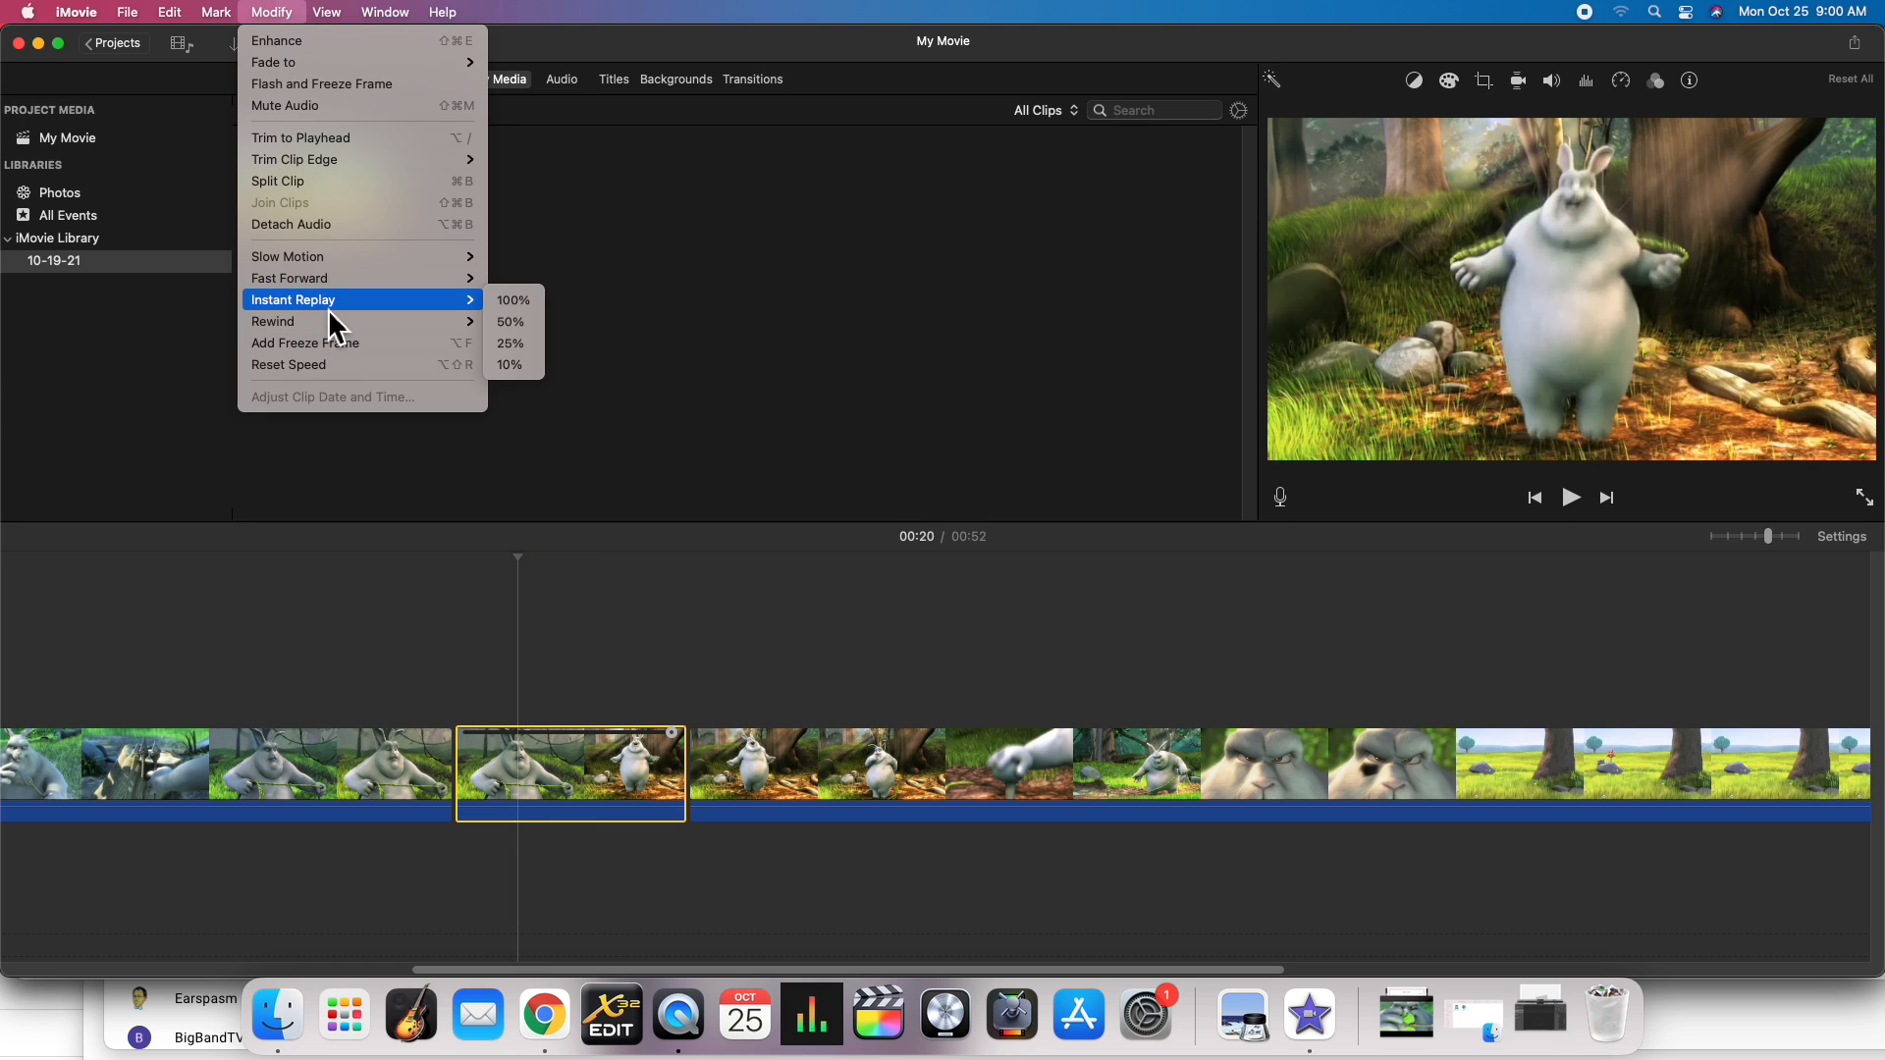
{"action": "left_click", "coordinate": [513, 299]}
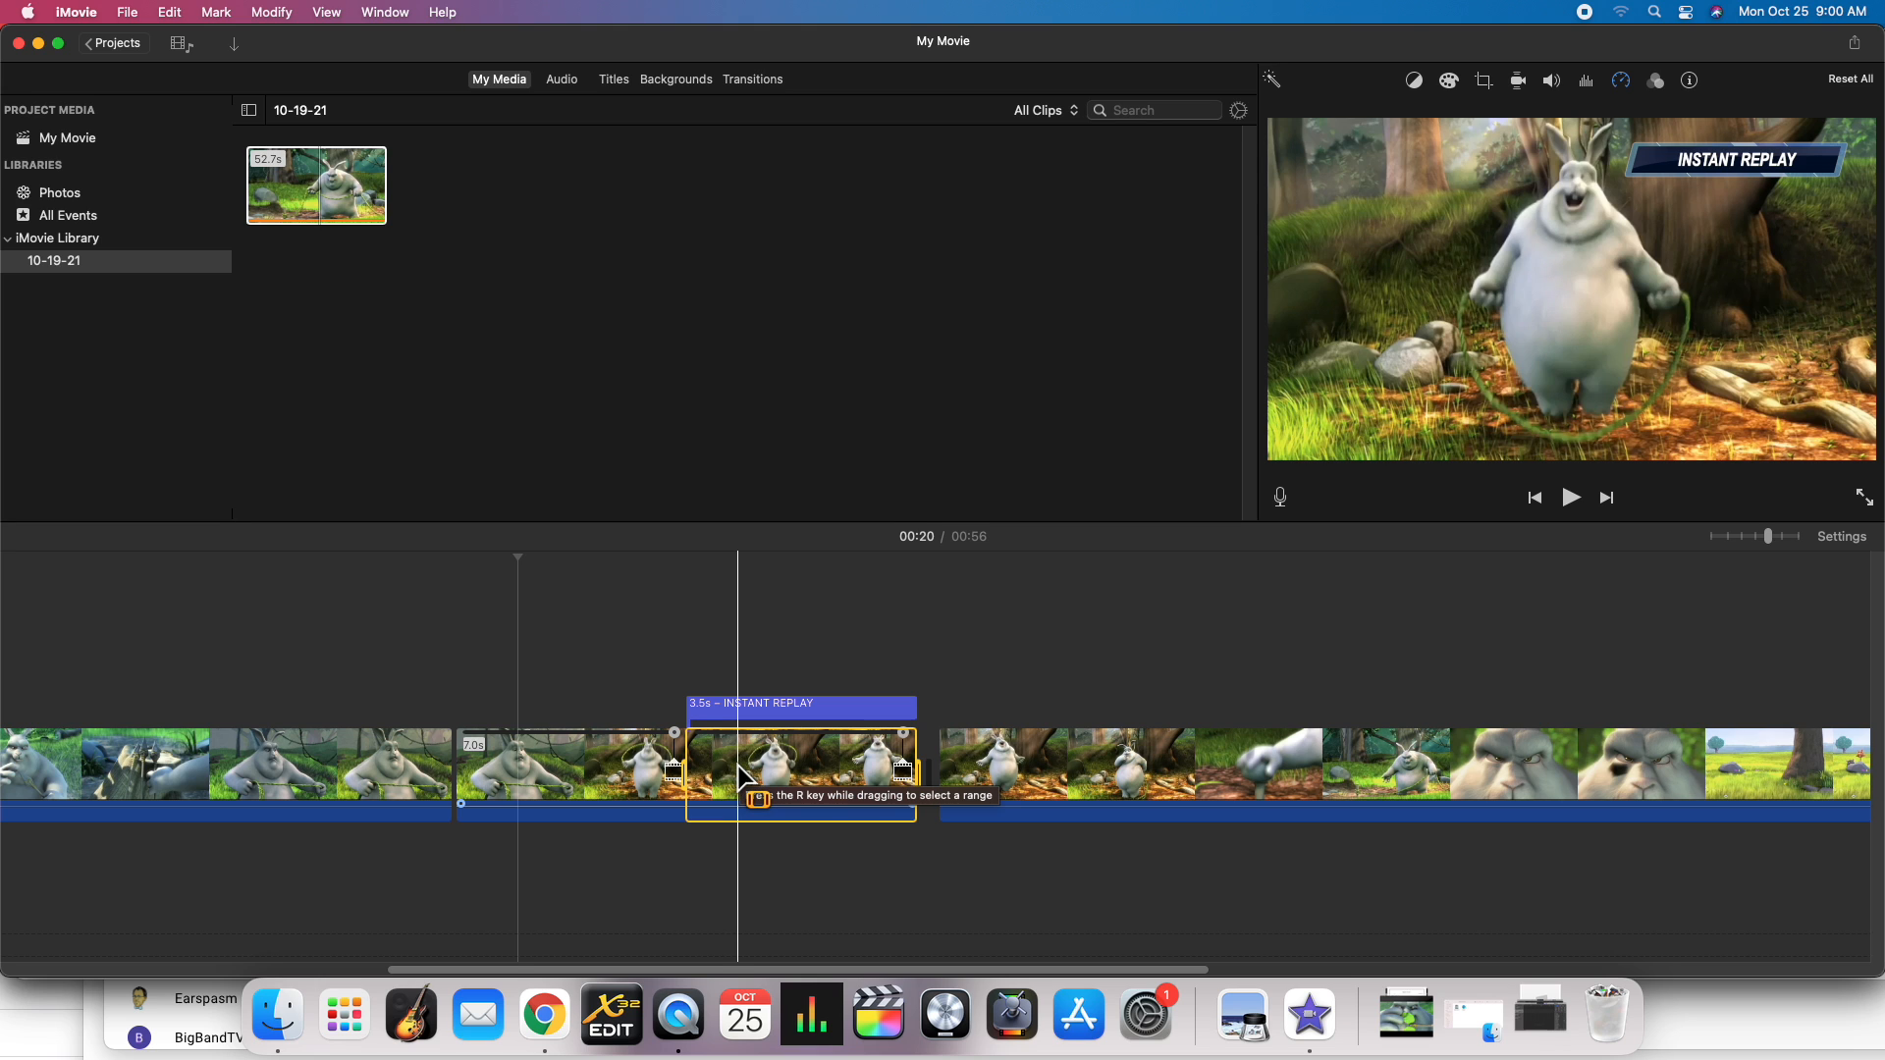
Step: Preview the rope-jumping segment with its replay to about 00:26, and undo the Instant Replay
{"action": "left_click", "coordinate": [436, 562]}
{"action": "key", "text": "space"}
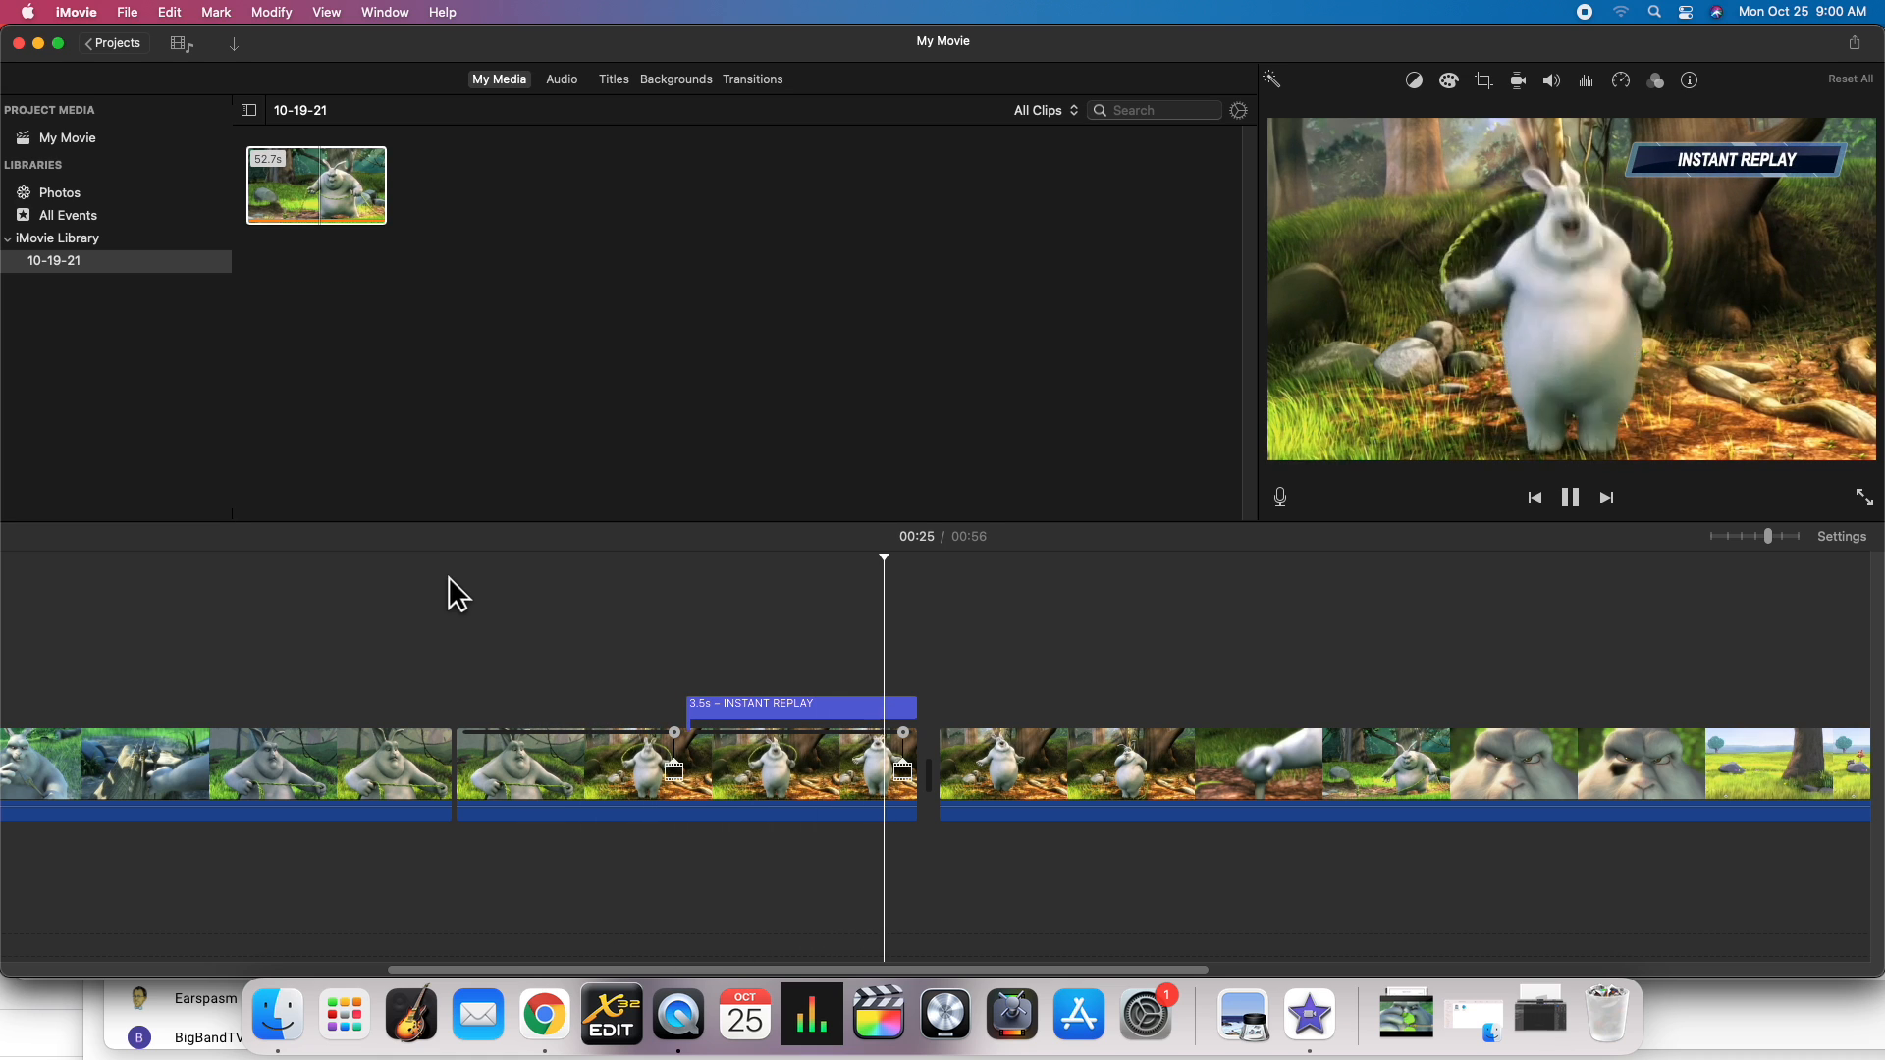
{"action": "key", "text": "space"}
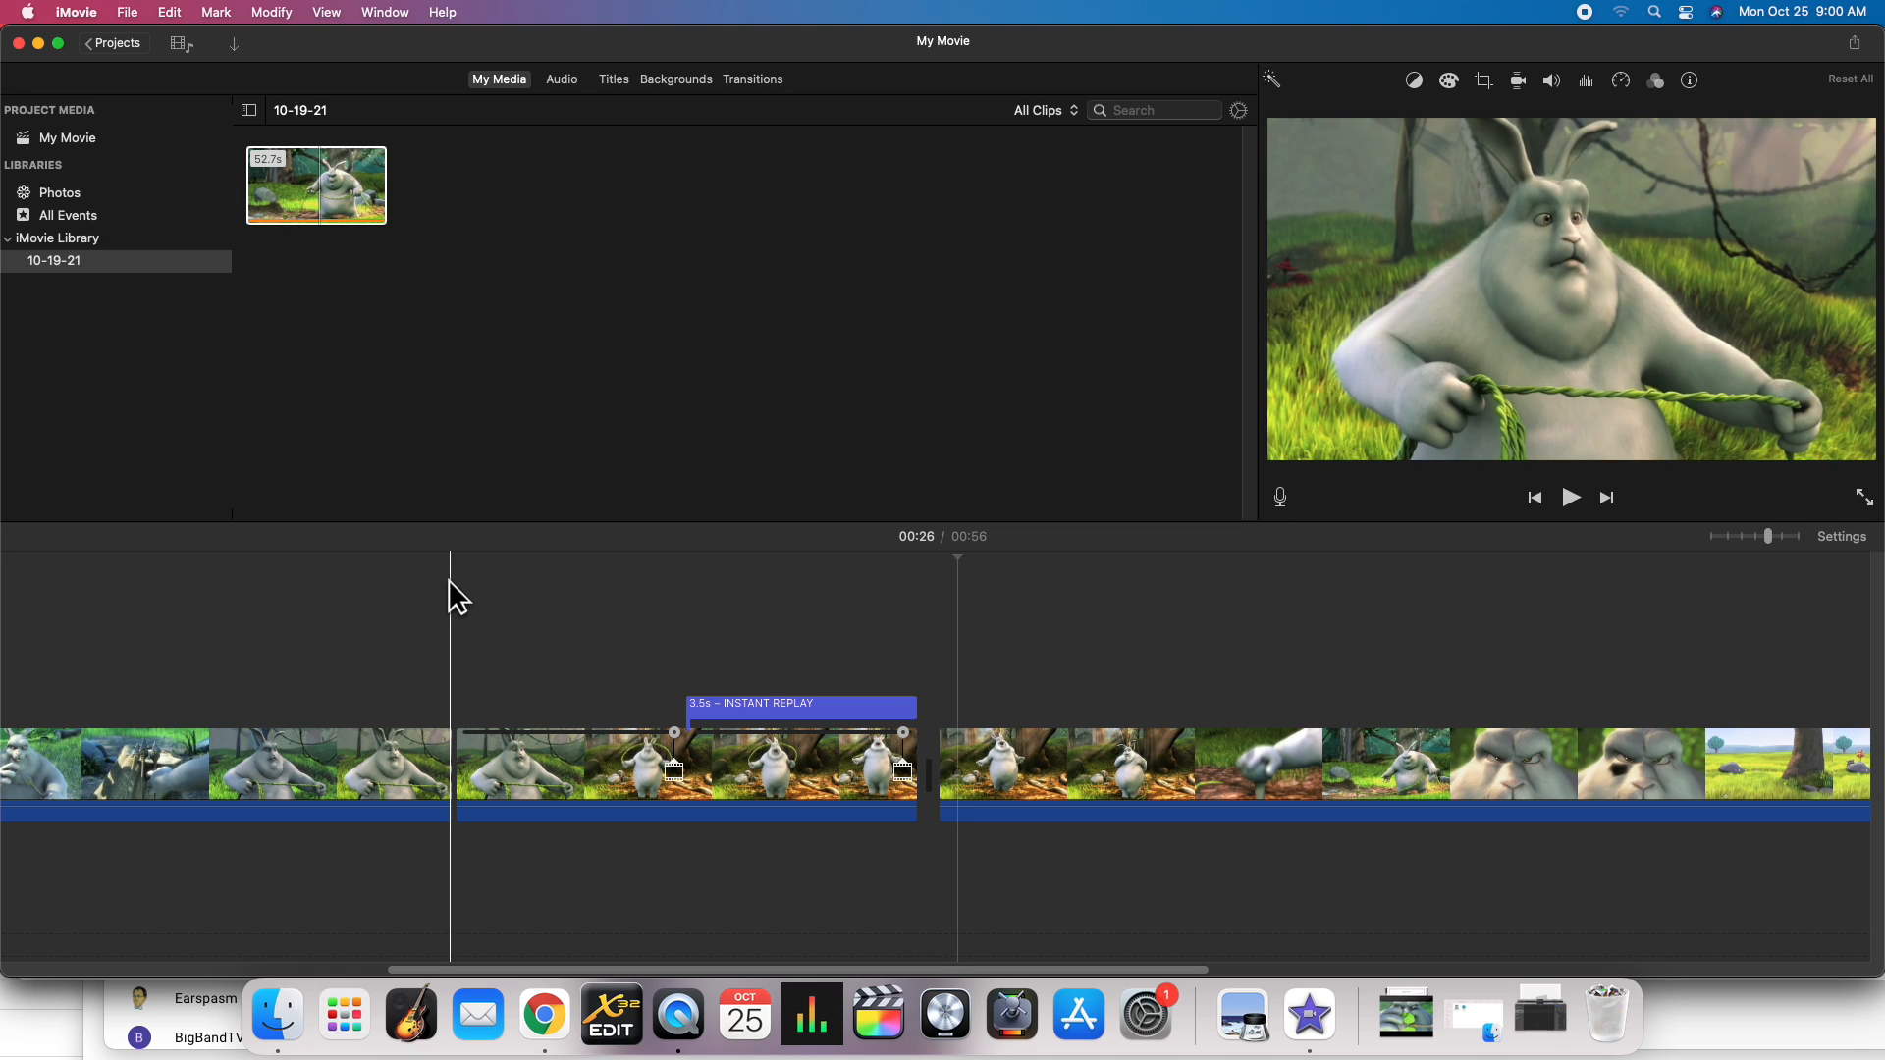
{"action": "key", "text": "super+z"}
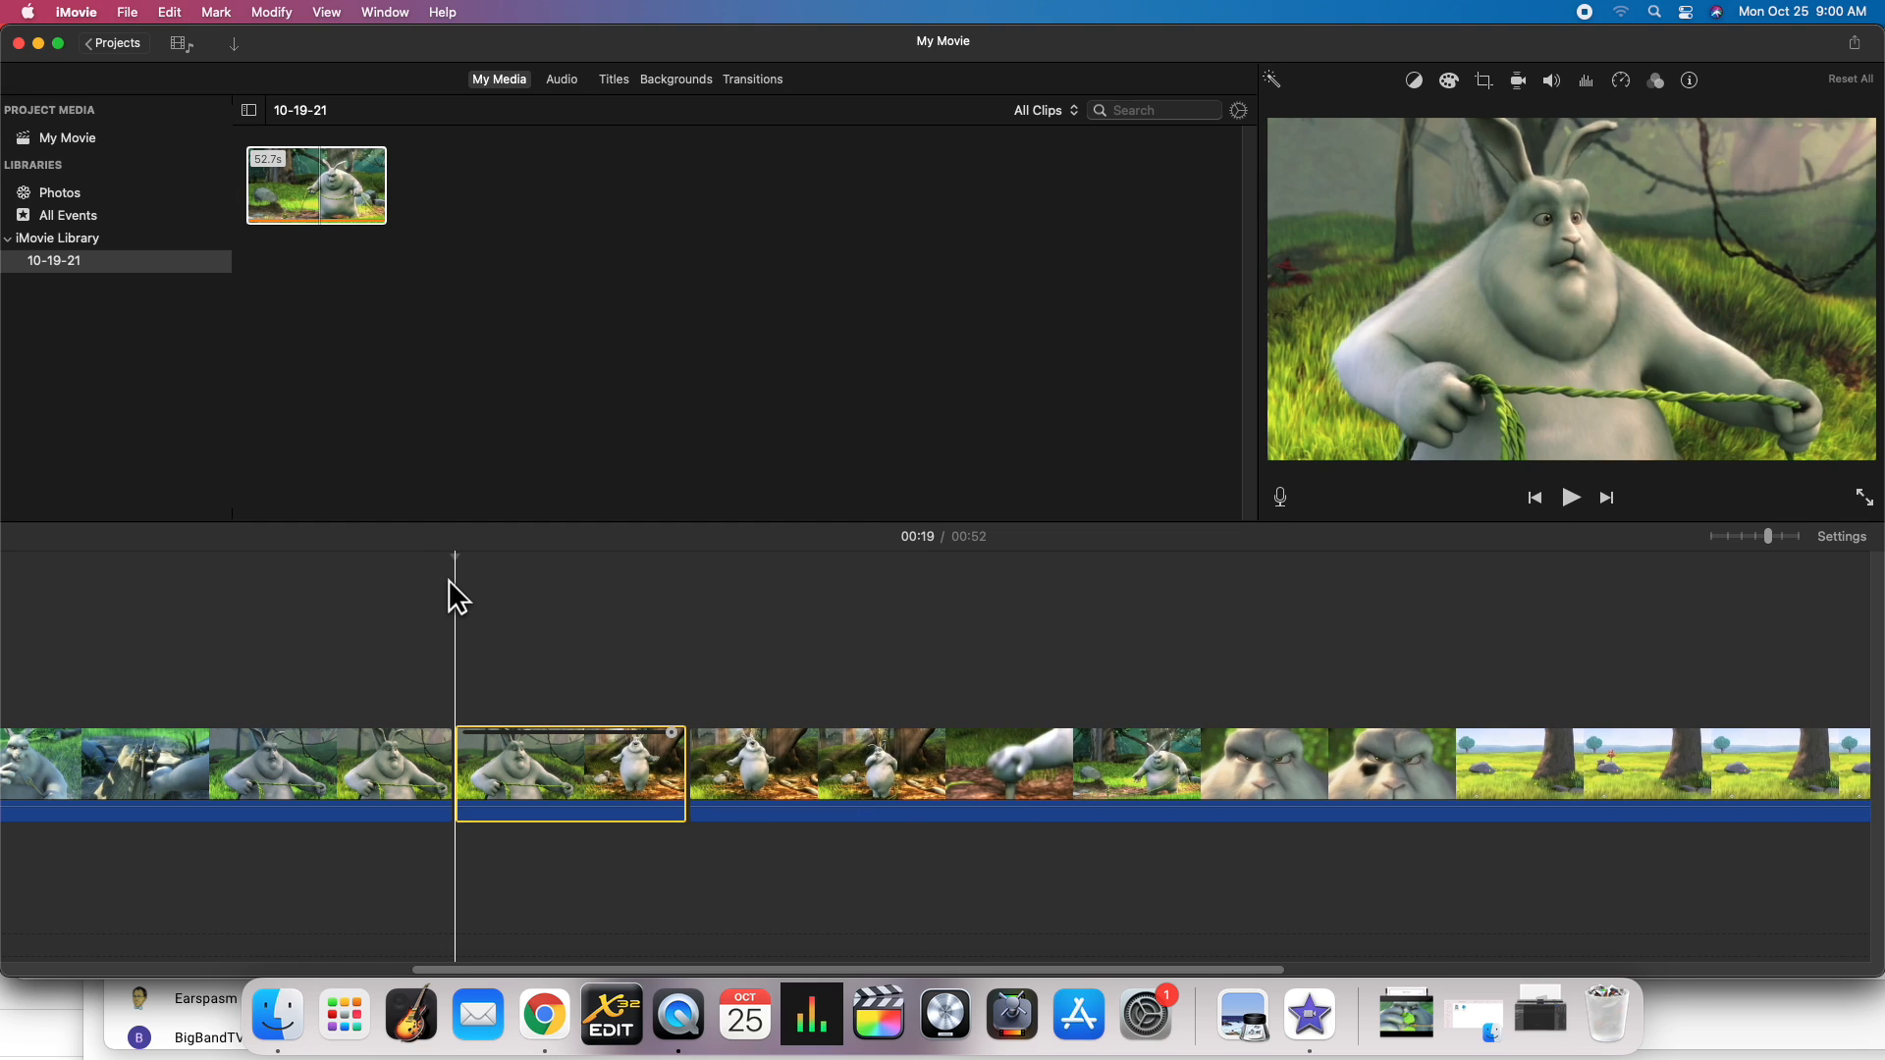
Step: Try a 2x Rewind on the selected middle rope-jumping segment
{"action": "left_click", "coordinate": [272, 12]}
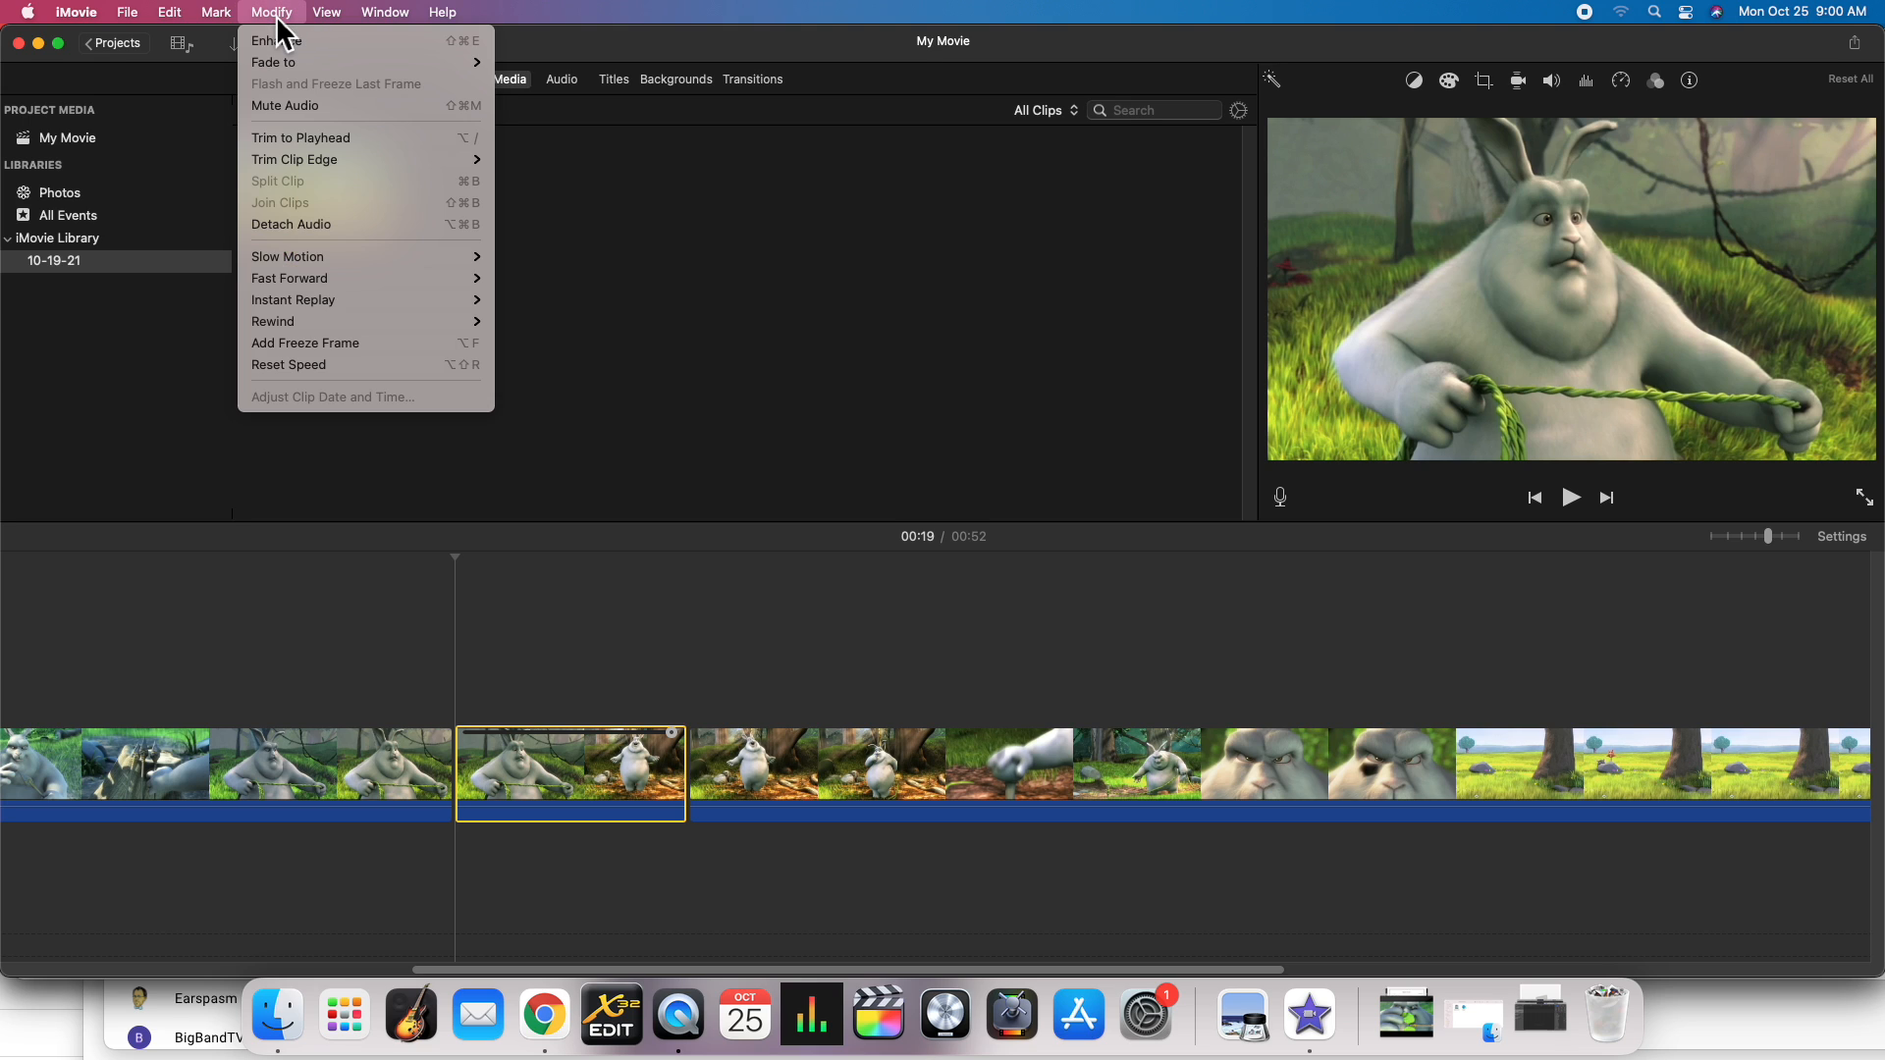
{"action": "mouse_move", "coordinate": [333, 316]}
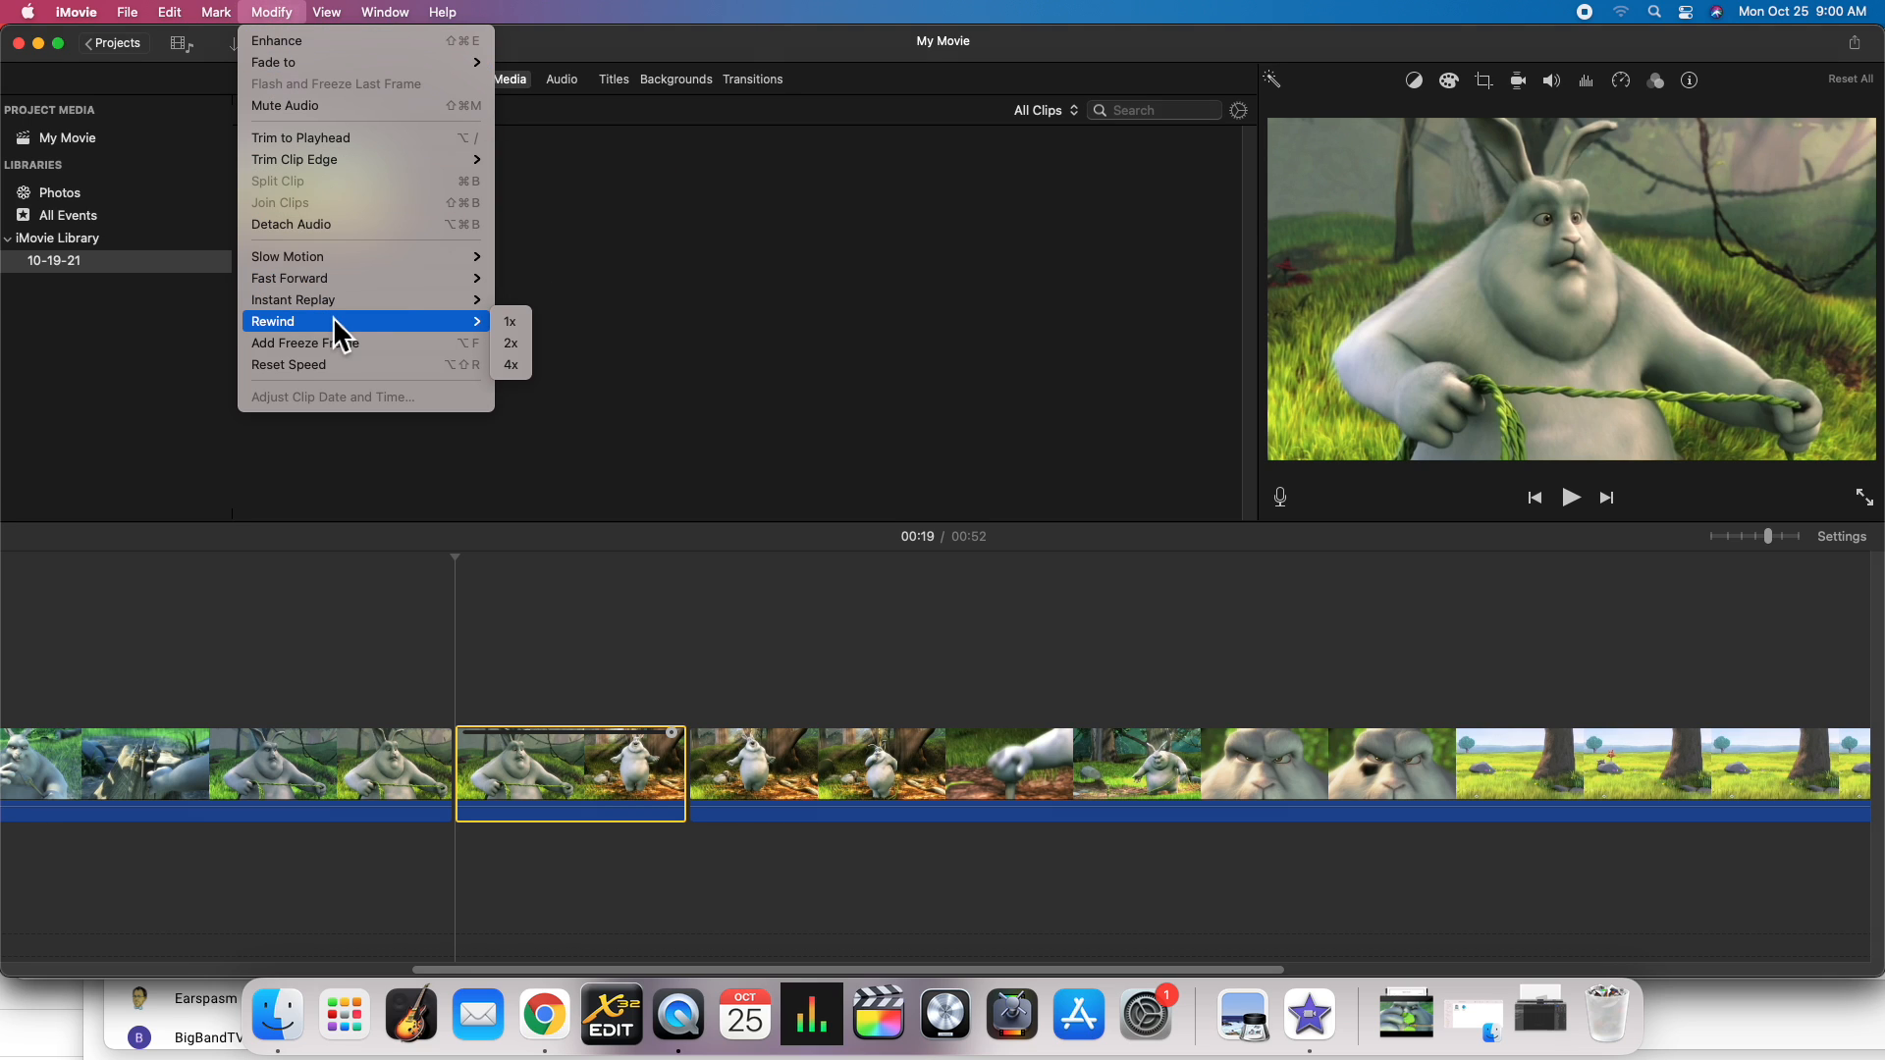
{"action": "left_click", "coordinate": [511, 343]}
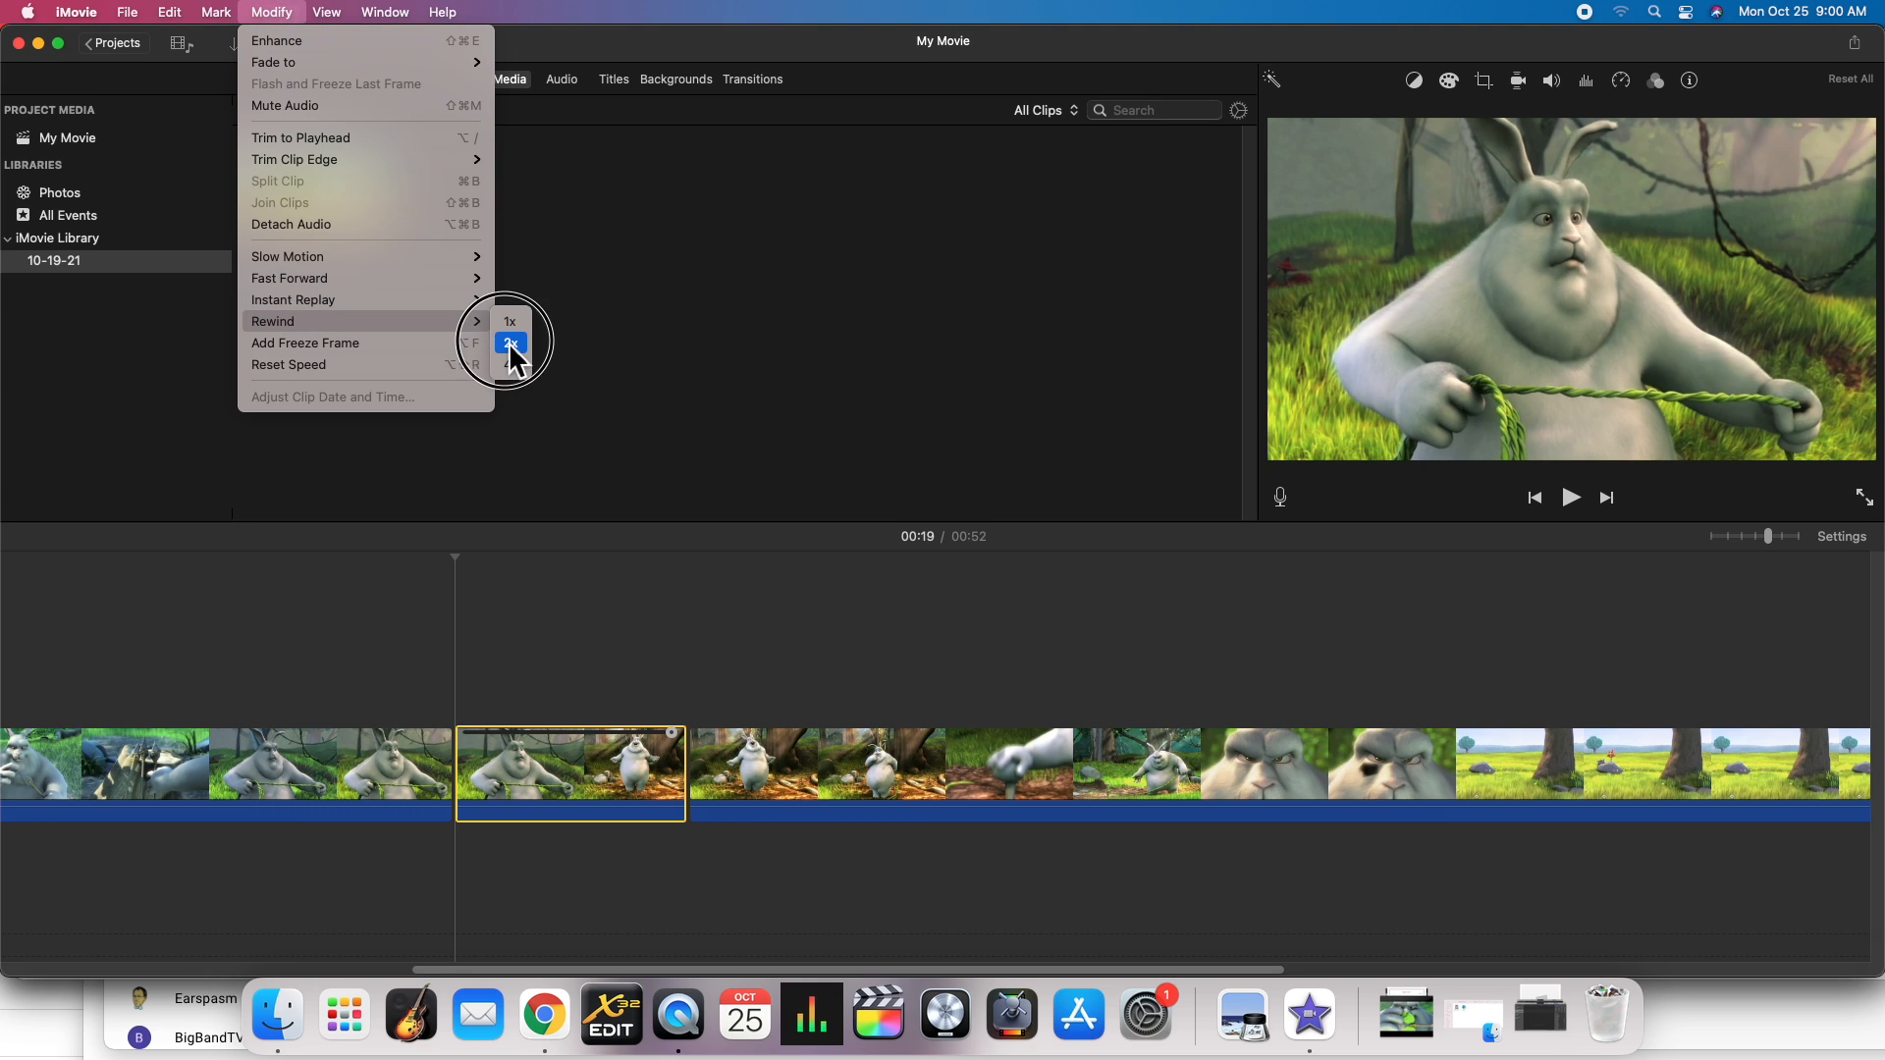
Step: Preview the rewind effect from just before the rope-jumping segment to about 00:28, and undo the 2x Rewind
{"action": "left_click", "coordinate": [406, 564]}
{"action": "key", "text": "space"}
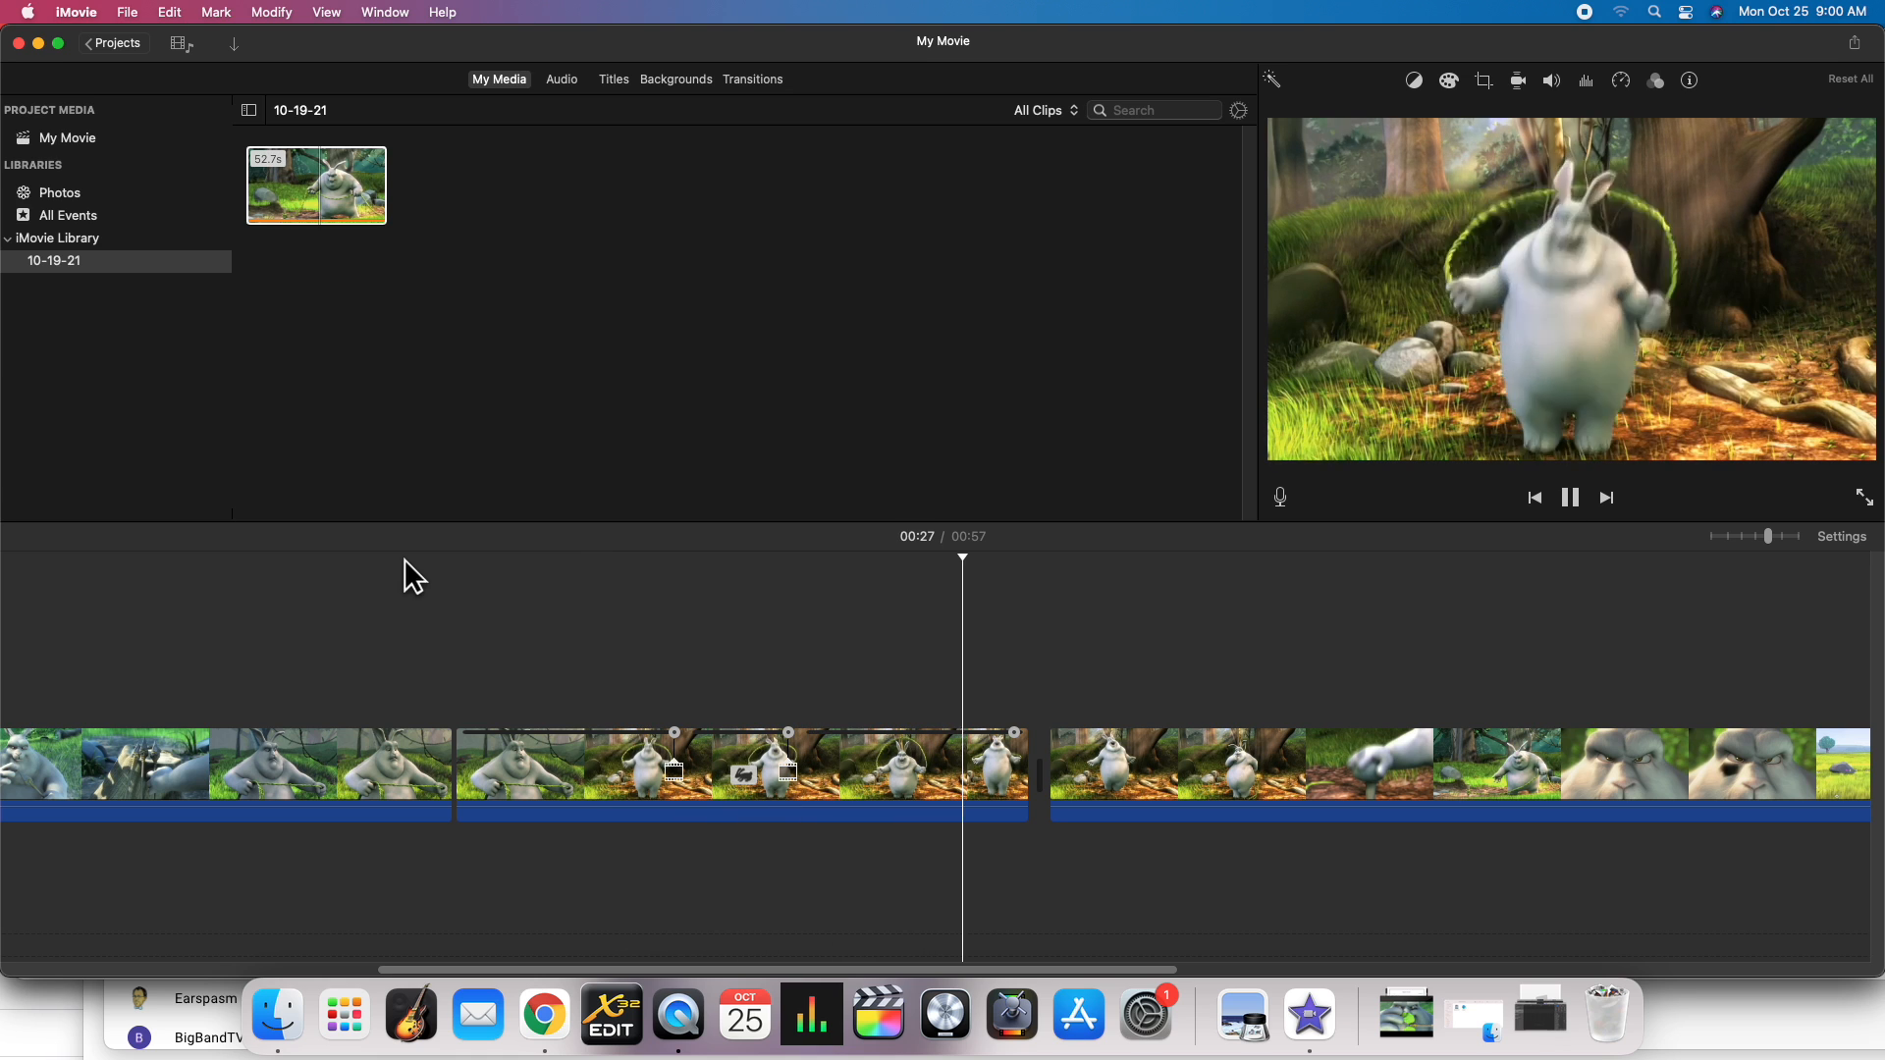
{"action": "key", "text": "space"}
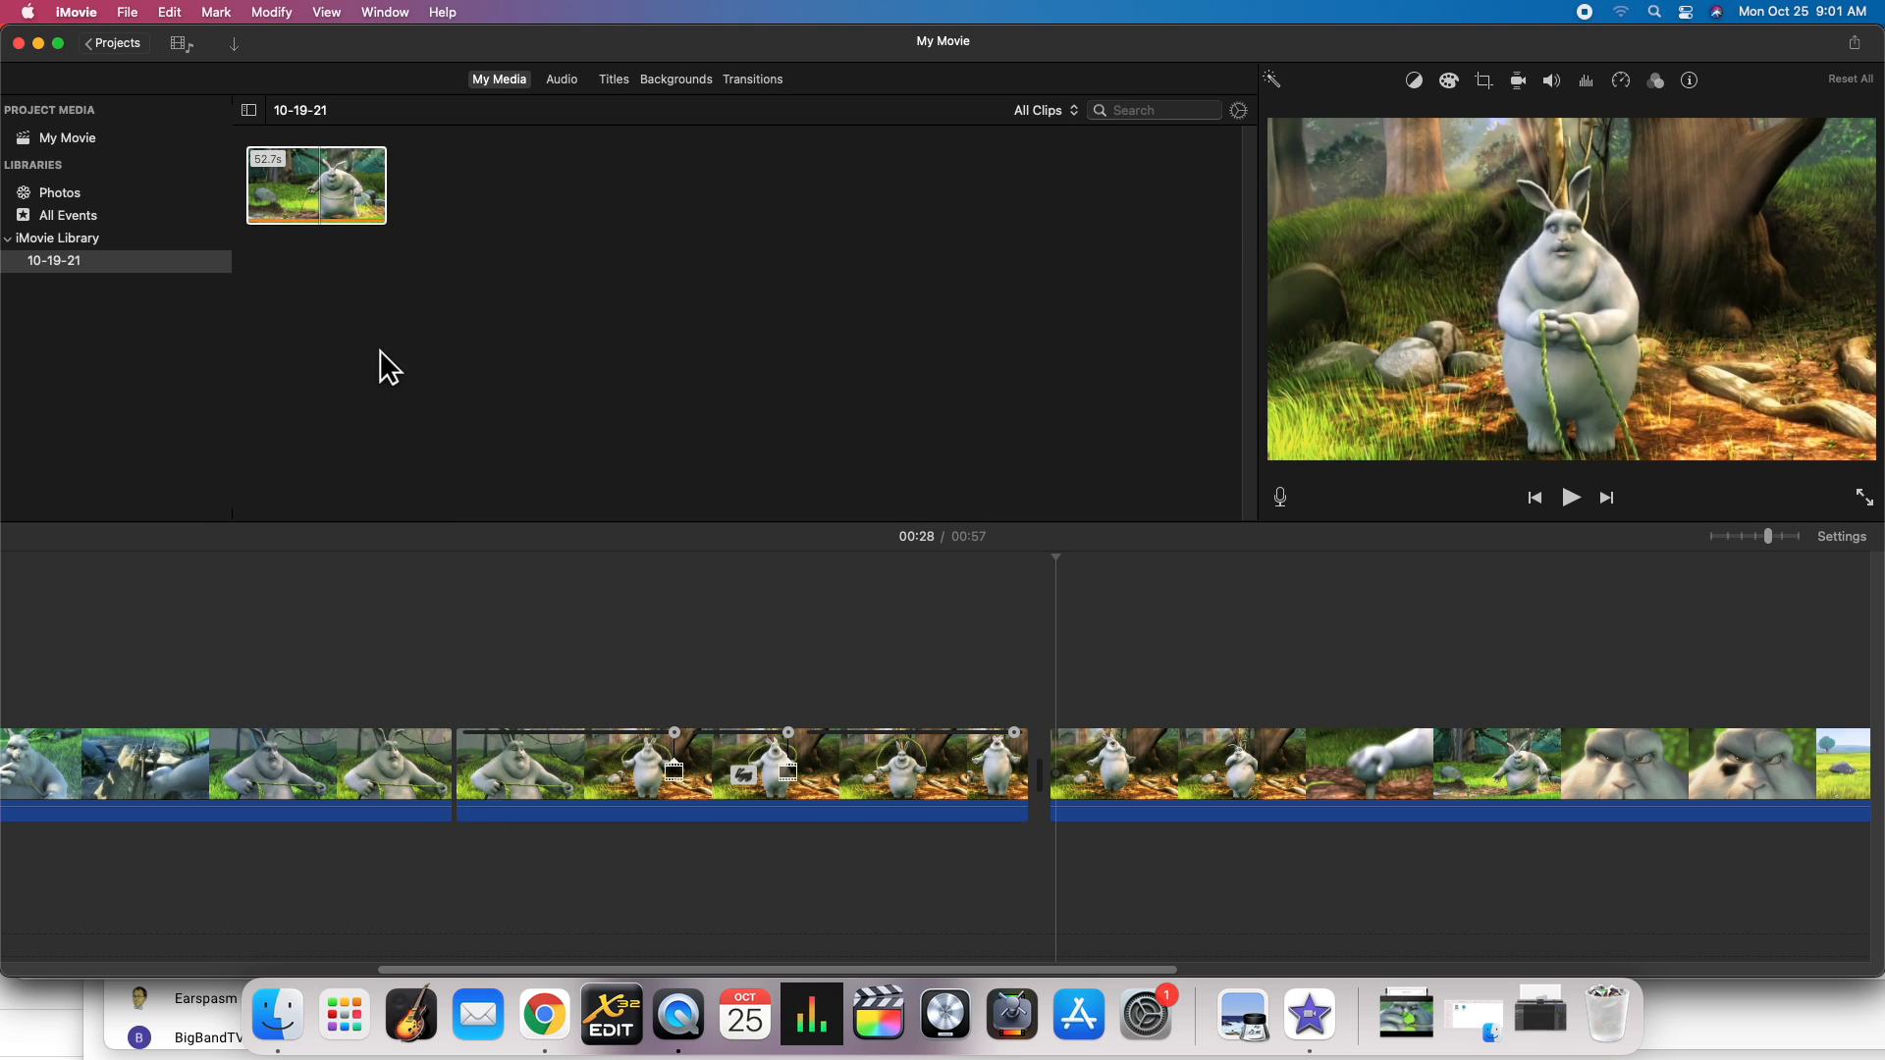
{"action": "key", "text": "super+z"}
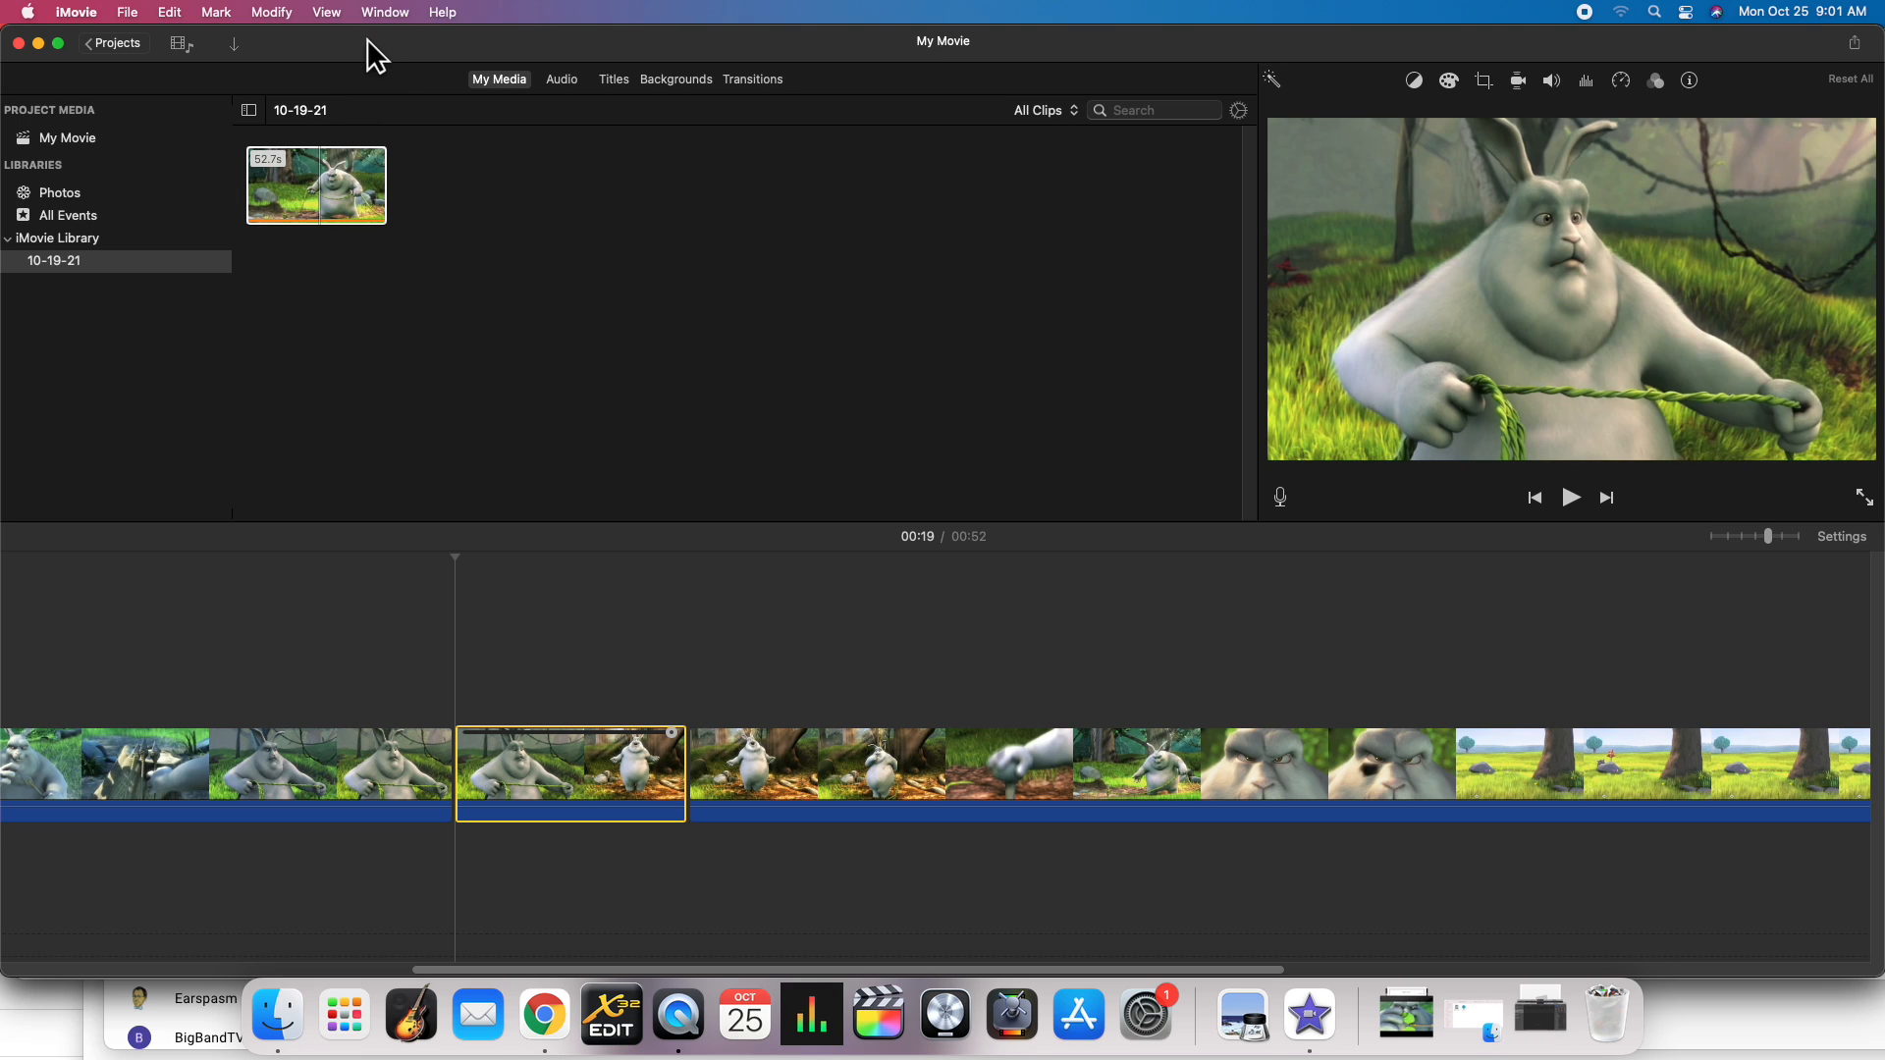
{"action": "left_click", "coordinate": [256, 11]}
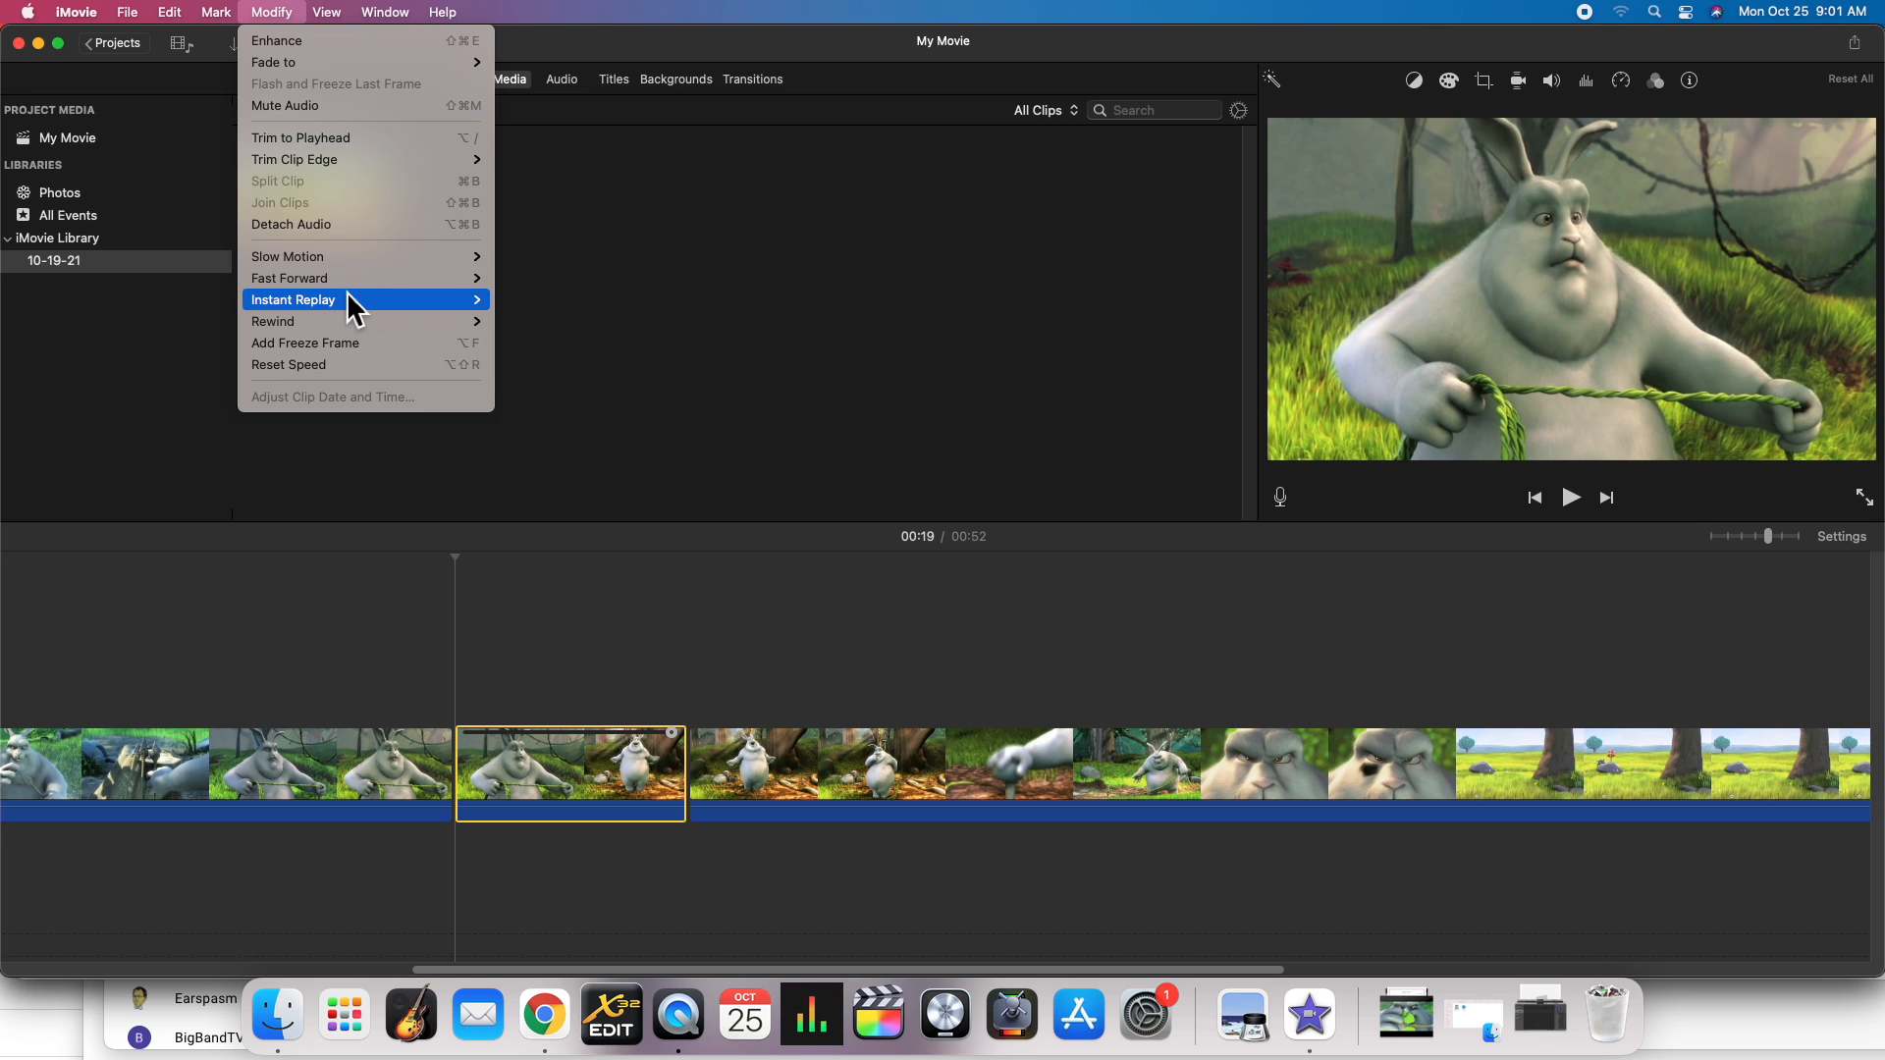
{"action": "left_click", "coordinate": [552, 33]}
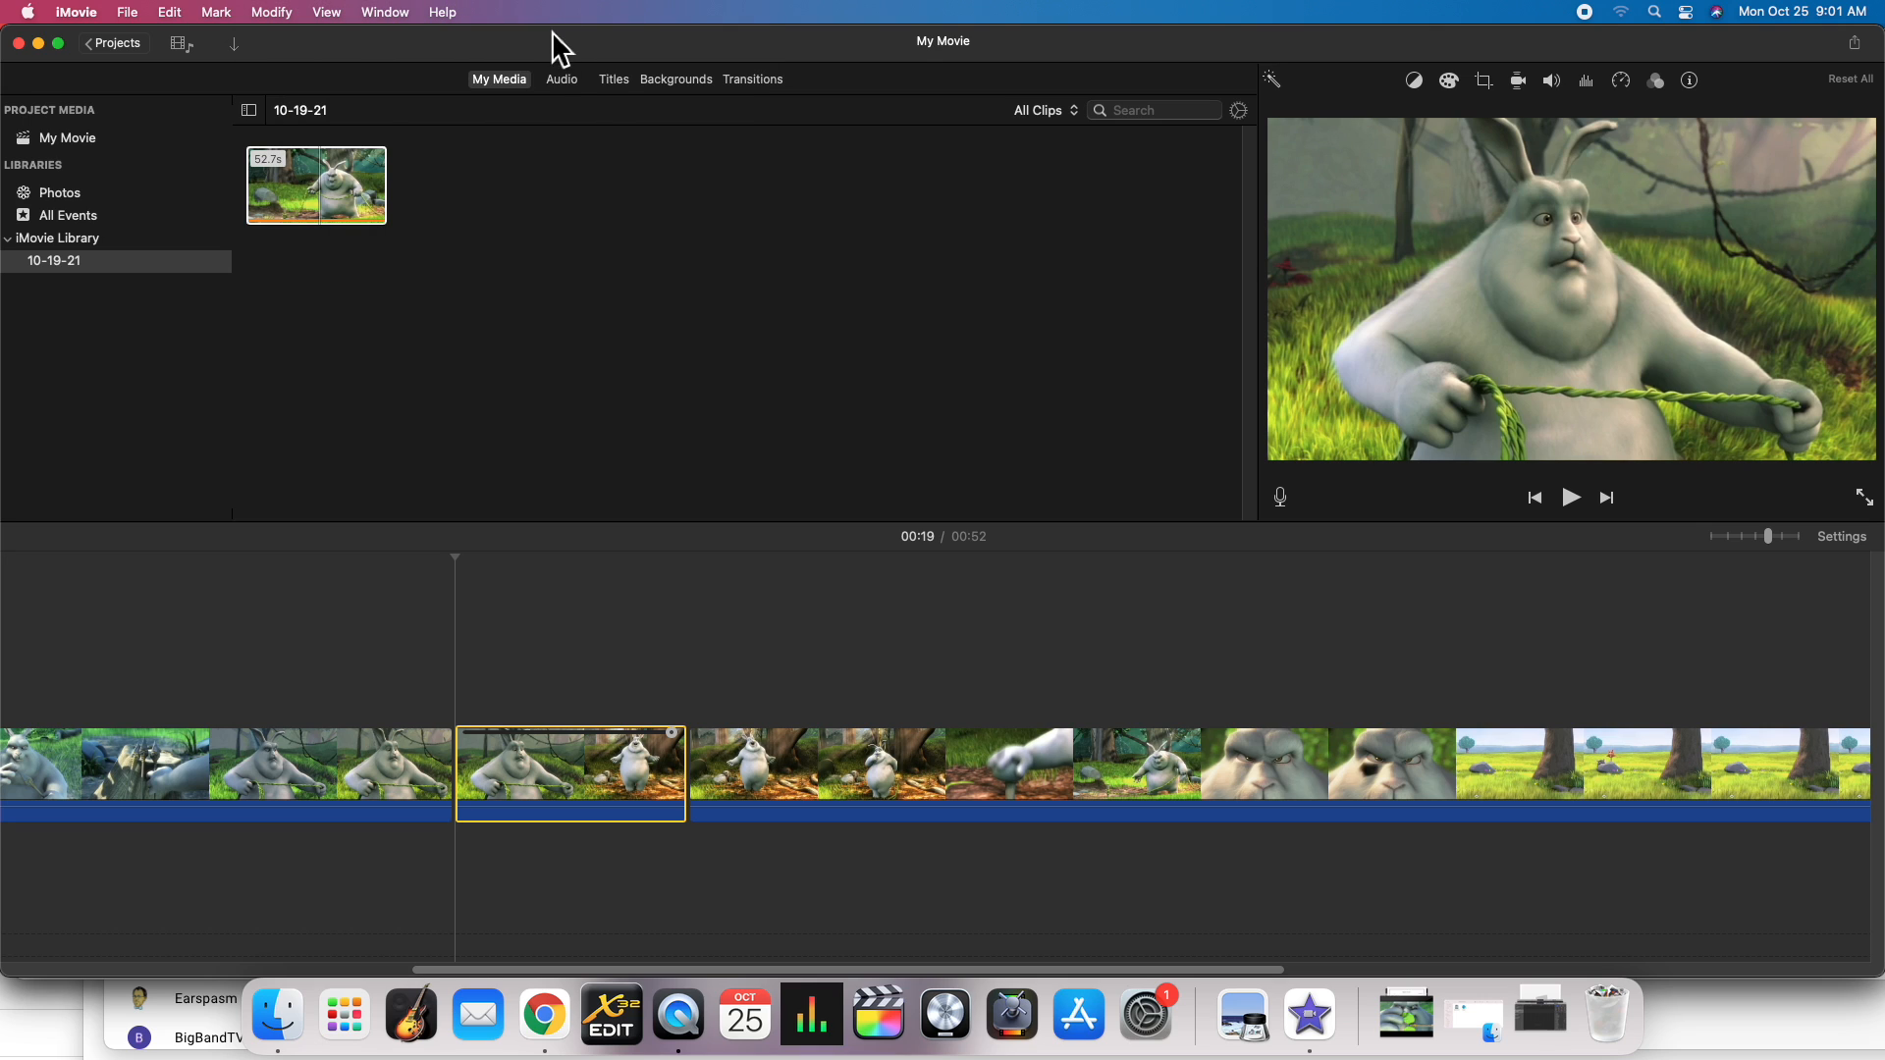